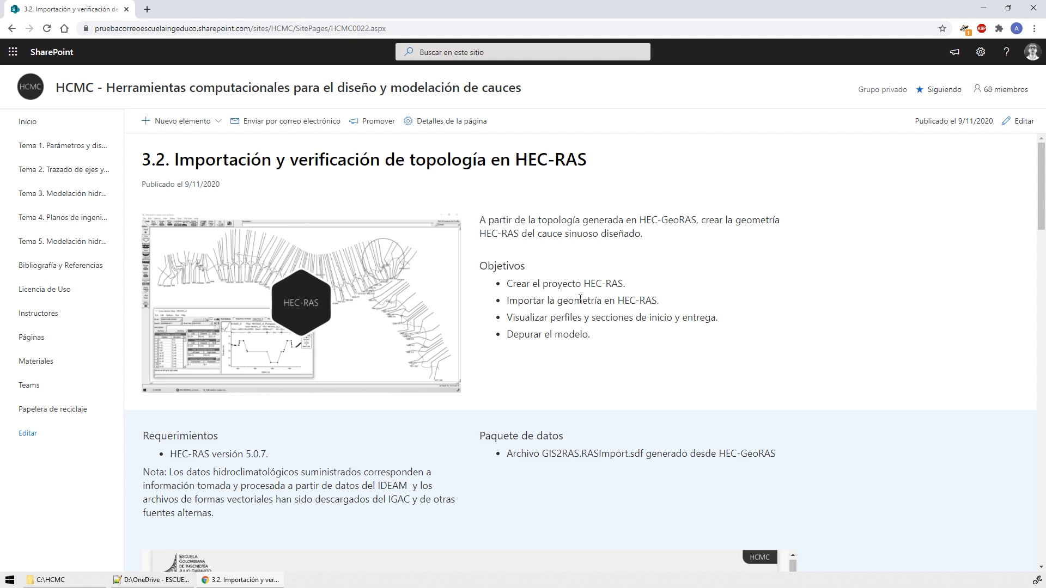
# - Review the lesson page's objectives, requirements and data package for the HEC-RAS topology import
pyautogui.scroll(-8, 868, 340)
pyautogui.scroll(-3, 746, 380)
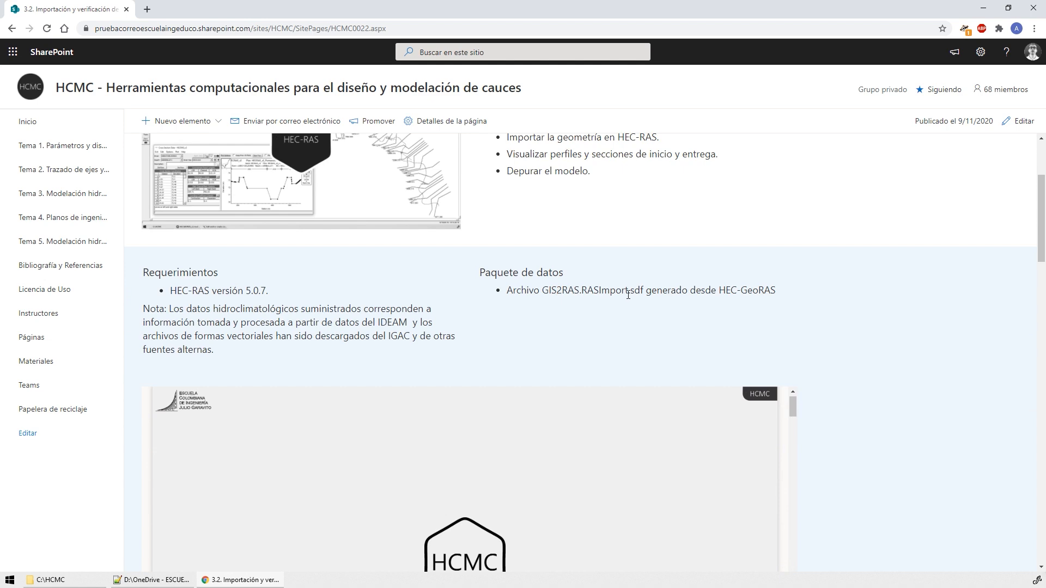
pyautogui.scroll(-4, 628, 295)
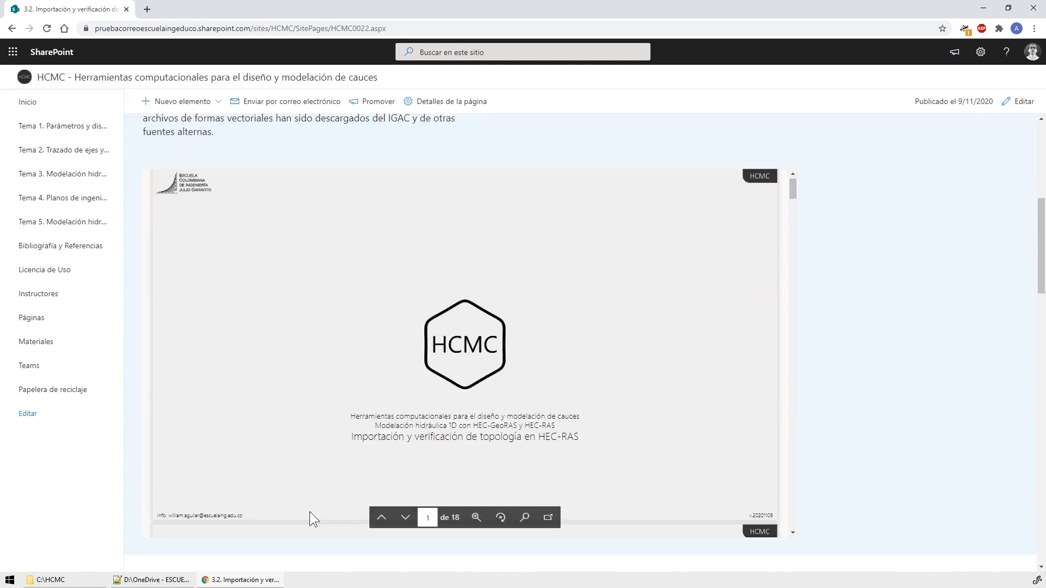
# - Switch to File Explorer and create a new folder named HECRAS_v1 in C:\HCMC
pyautogui.click(66, 581)
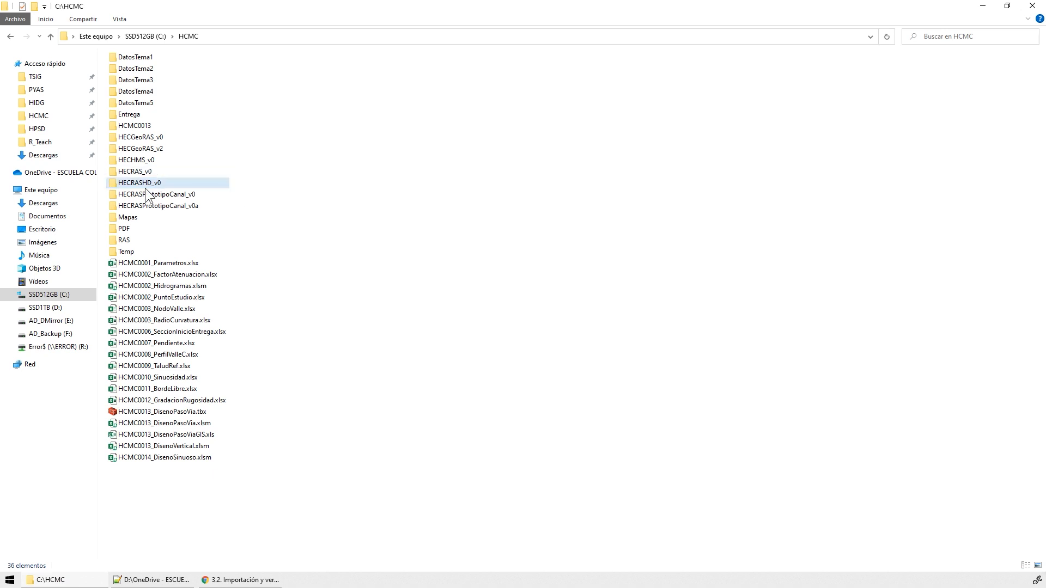
pyautogui.click(142, 174)
pyautogui.hotkey('ctrl', 'c')
pyautogui.press('F2')
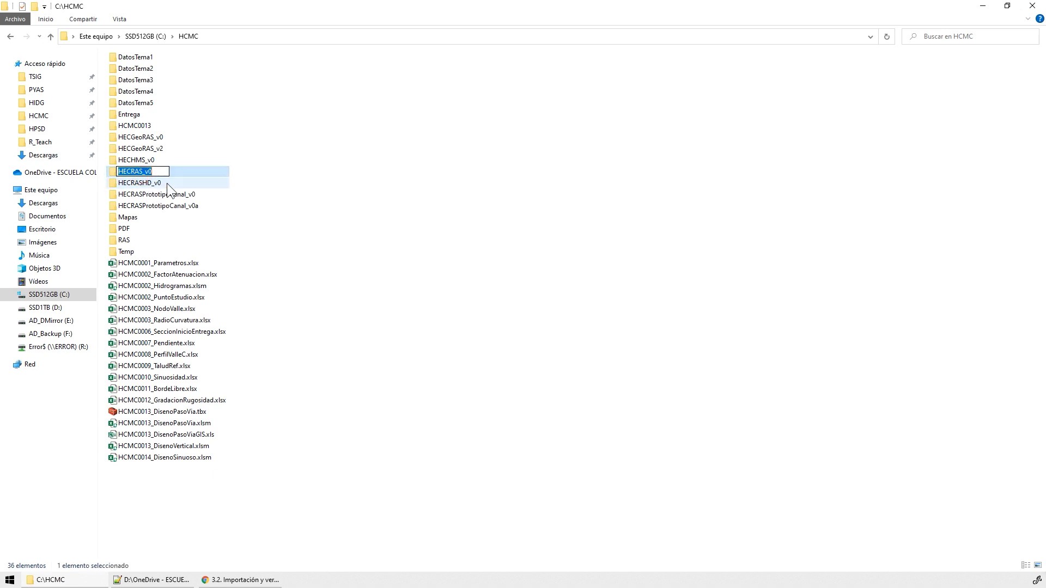
pyautogui.rightClick(348, 220)
pyautogui.moveTo(227, 367)
pyautogui.click(404, 366)
pyautogui.hotkey('ctrl', 'v')
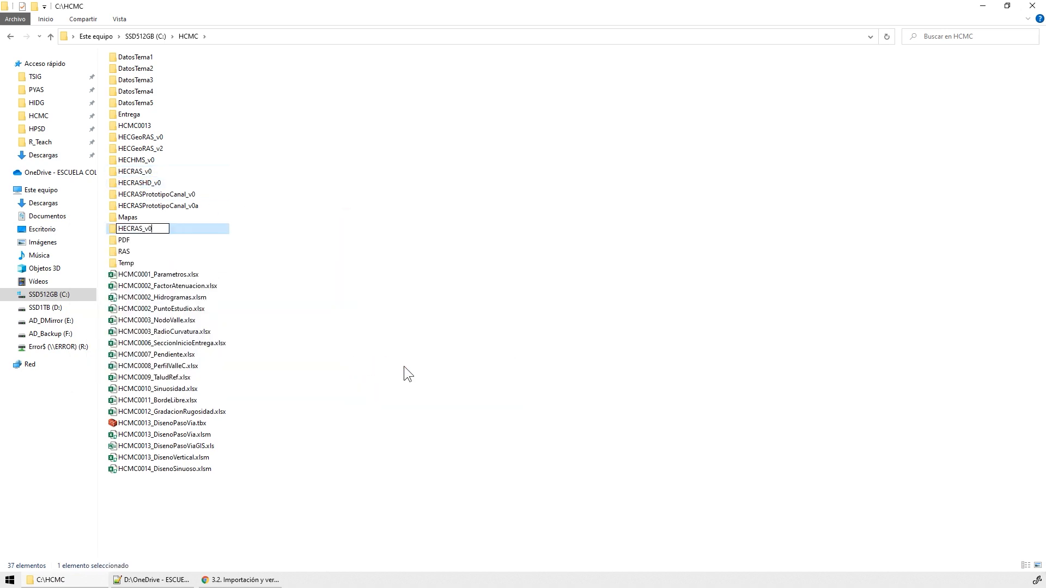
pyautogui.press('BackSpace')
pyautogui.write('1')
pyautogui.press('Return')
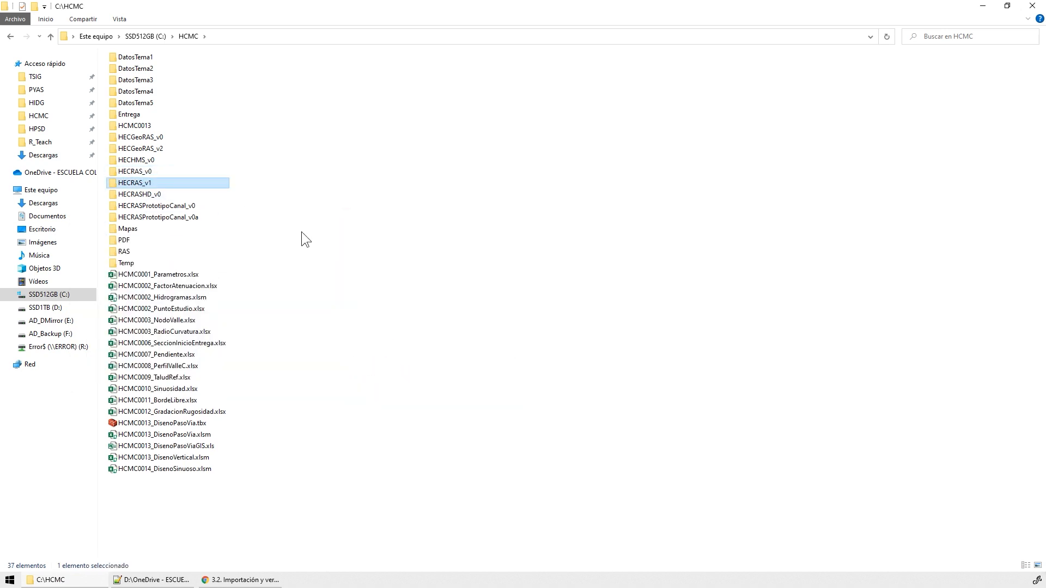
# - Open the HECRAS_v1 folder and extract GIS2RAS.RASImport.sdf into it from the WinRAR archive
pyautogui.click(144, 174)
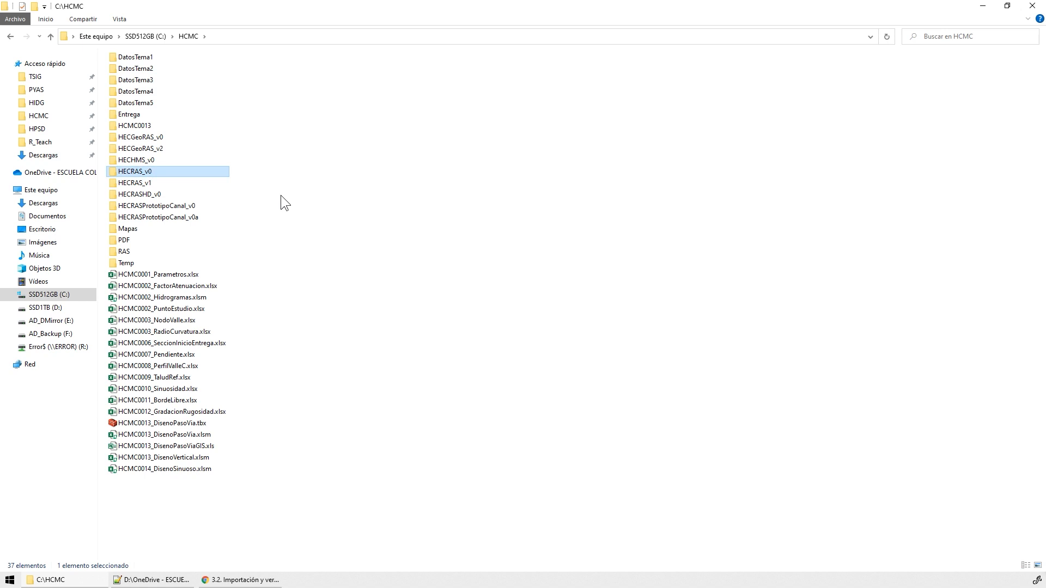
pyautogui.click(137, 195)
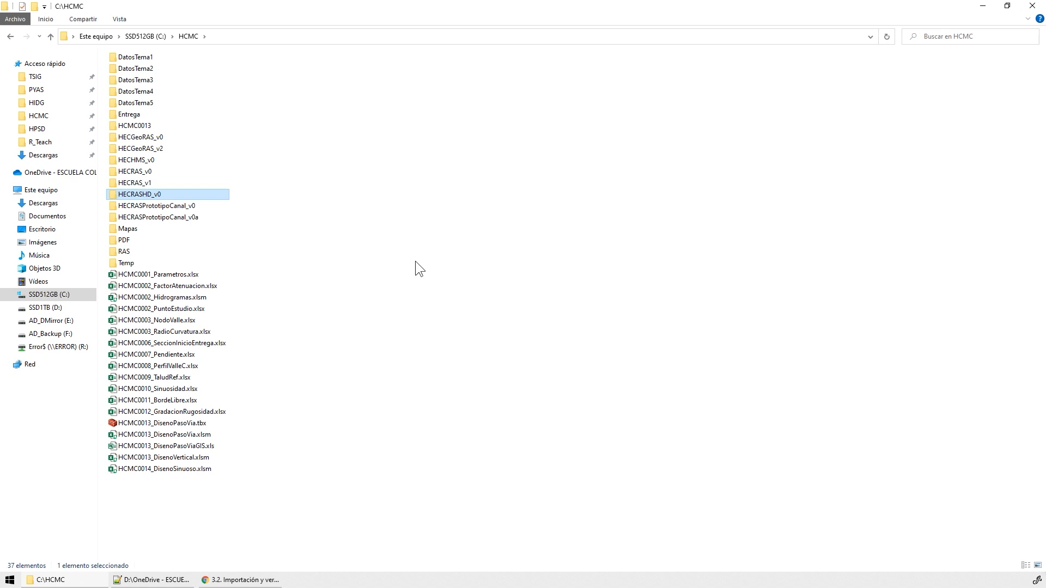
pyautogui.click(137, 183)
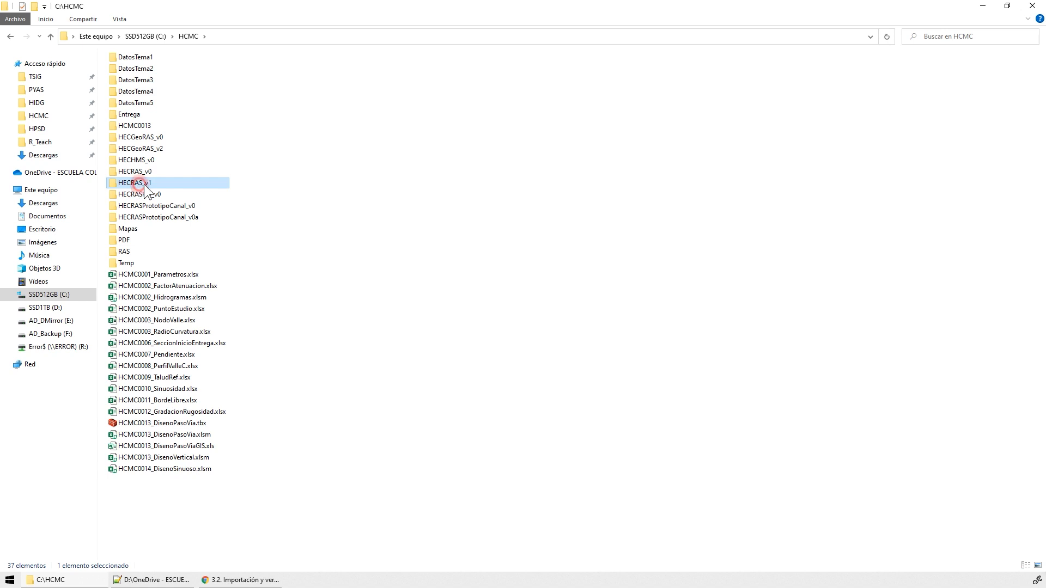
pyautogui.doubleClick(144, 184)
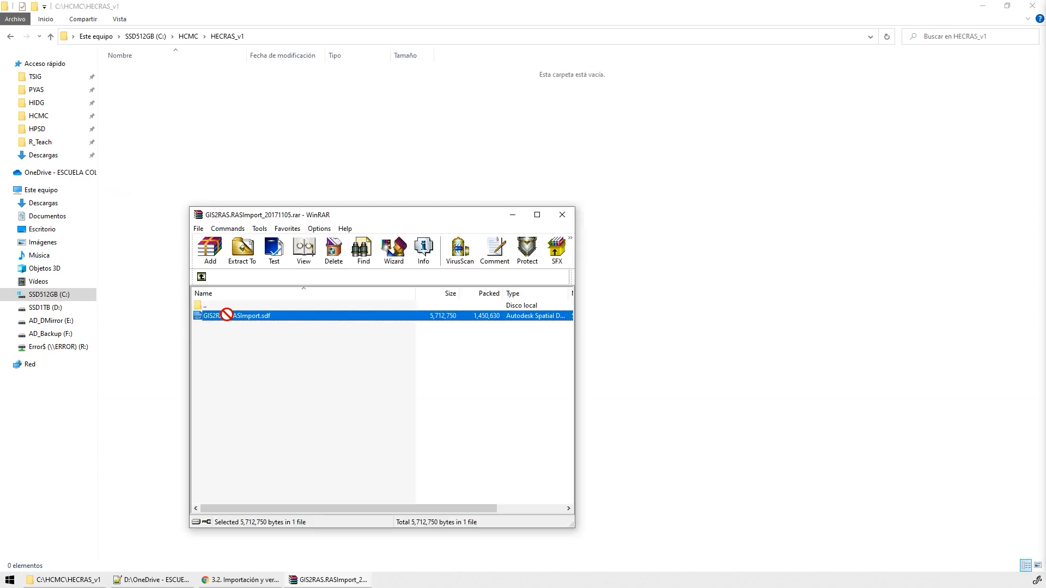
pyautogui.moveTo(200, 313); pyautogui.dragTo(191, 136)
# - Open GIS2RAS.RASImport.sdf in Notepad++ and examine its header and spatial extent
pyautogui.rightClick(155, 68)
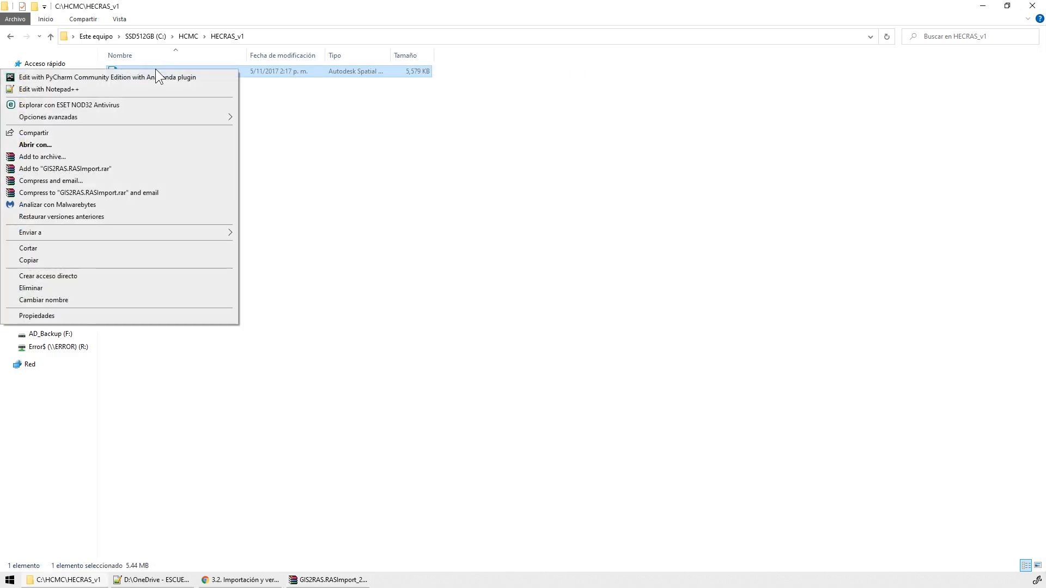
pyautogui.click(118, 88)
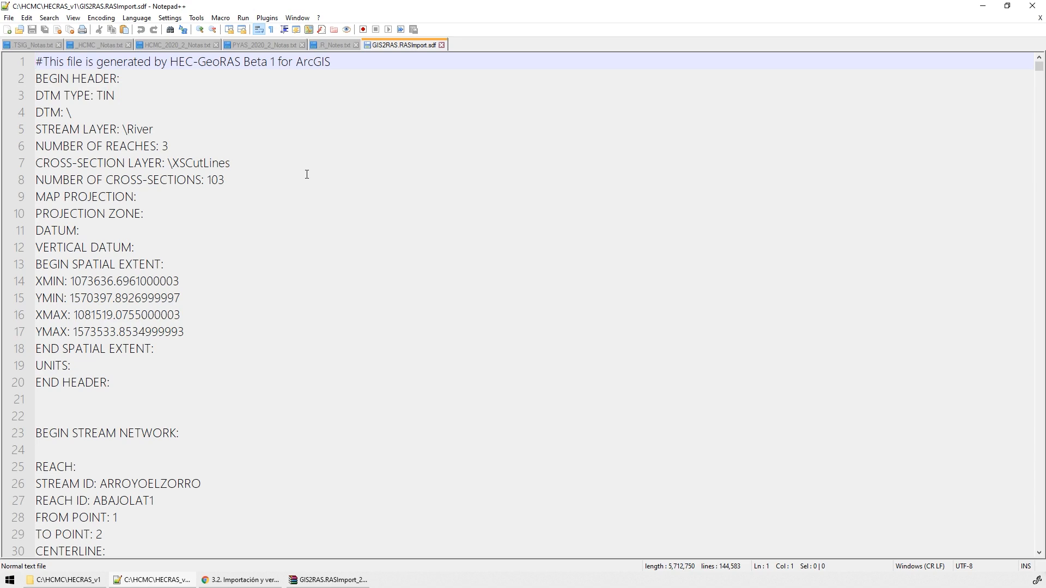
pyautogui.keyDown('ctrl'); pyautogui.scroll(2, 196, 210); pyautogui.keyUp('ctrl')
pyautogui.scroll(-3, 288, 244)
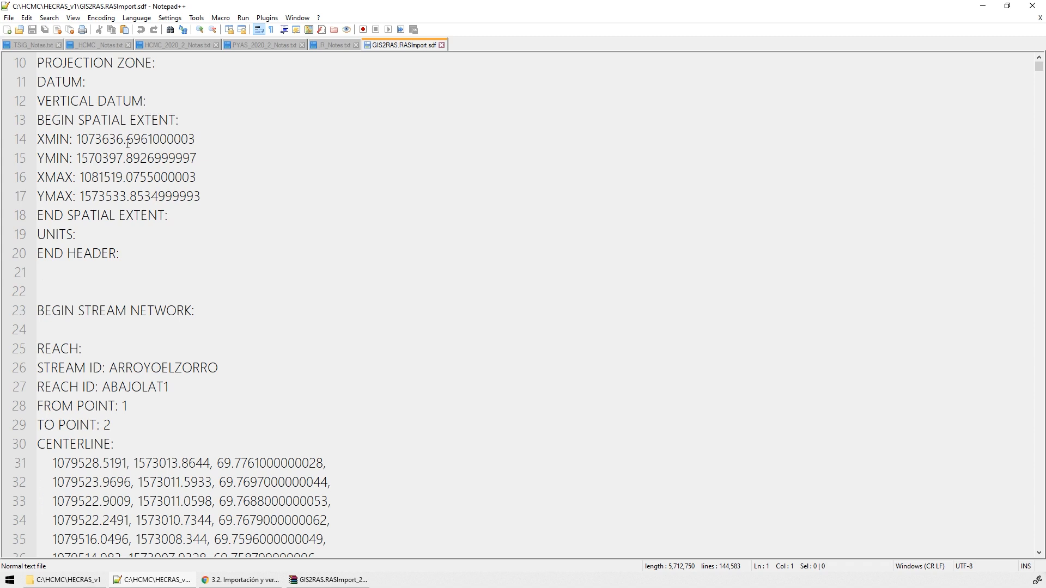
pyautogui.moveTo(126, 139); pyautogui.dragTo(124, 140)
pyautogui.scroll(-1, 128, 146)
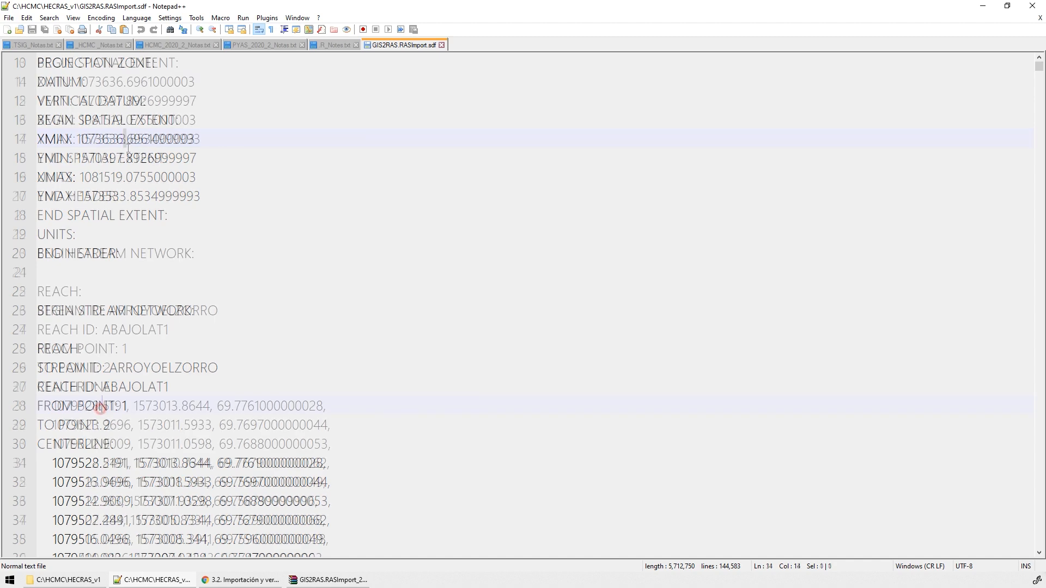
# - Examine the centerline coordinates of the ABAJOLAT1 reach in the stream network section
pyautogui.moveTo(133, 408); pyautogui.dragTo(128, 409)
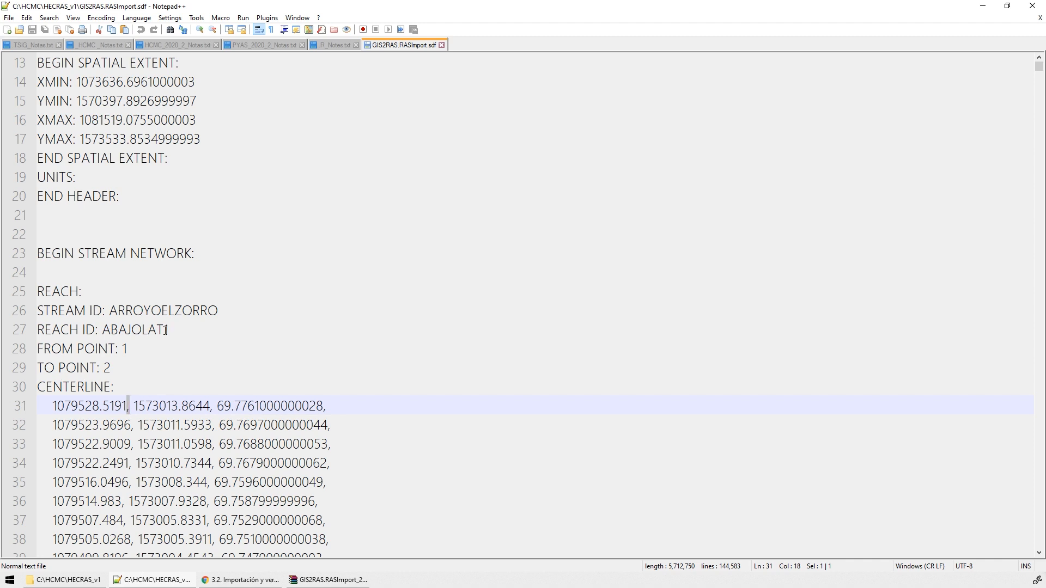
pyautogui.click(130, 408)
pyautogui.scroll(-3, 231, 424)
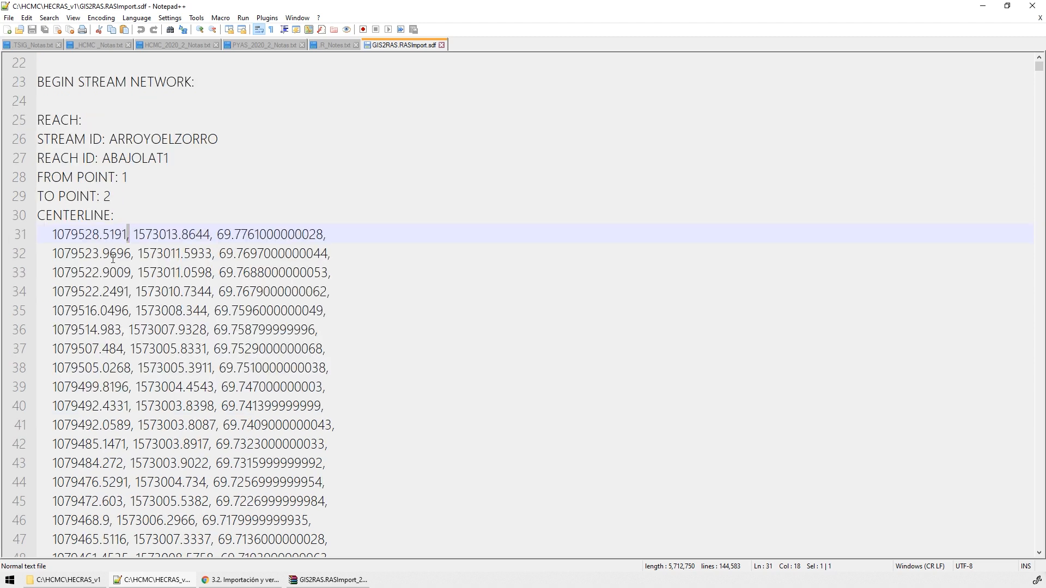
pyautogui.click(103, 237)
pyautogui.click(129, 237)
pyautogui.click(101, 236)
pyautogui.click(70, 236)
pyautogui.click(154, 235)
pyautogui.click(248, 235)
pyautogui.scroll(-20, 248, 235)
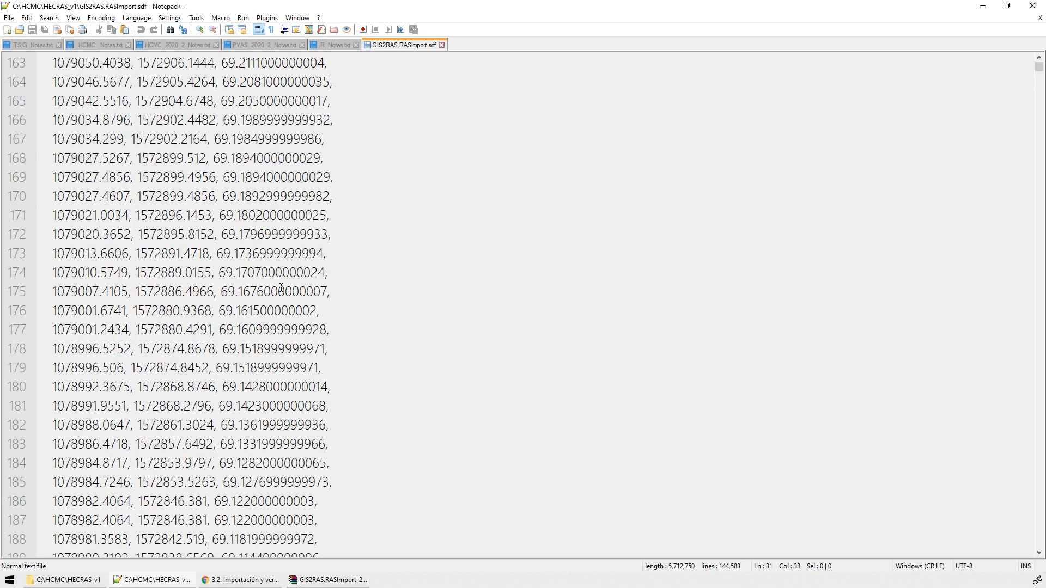
pyautogui.scroll(-4, 384, 273)
# - Inspect the end of the file and search back through it for a cross-section block
pyautogui.moveTo(1039, 68); pyautogui.dragTo(1039, 543)
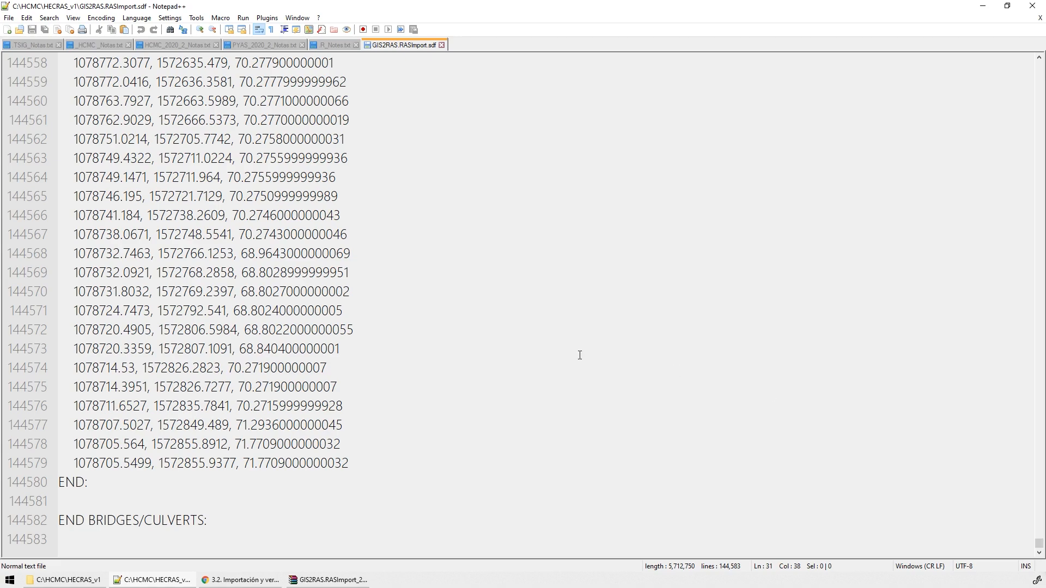
pyautogui.scroll(6, 580, 355)
pyautogui.scroll(20, 580, 356)
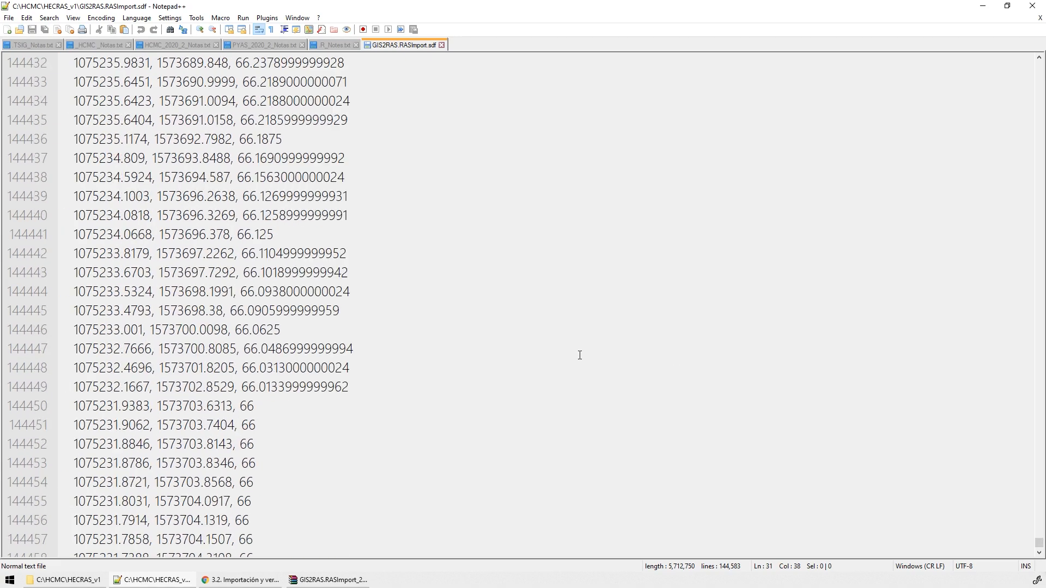
pyautogui.scroll(20, 579, 355)
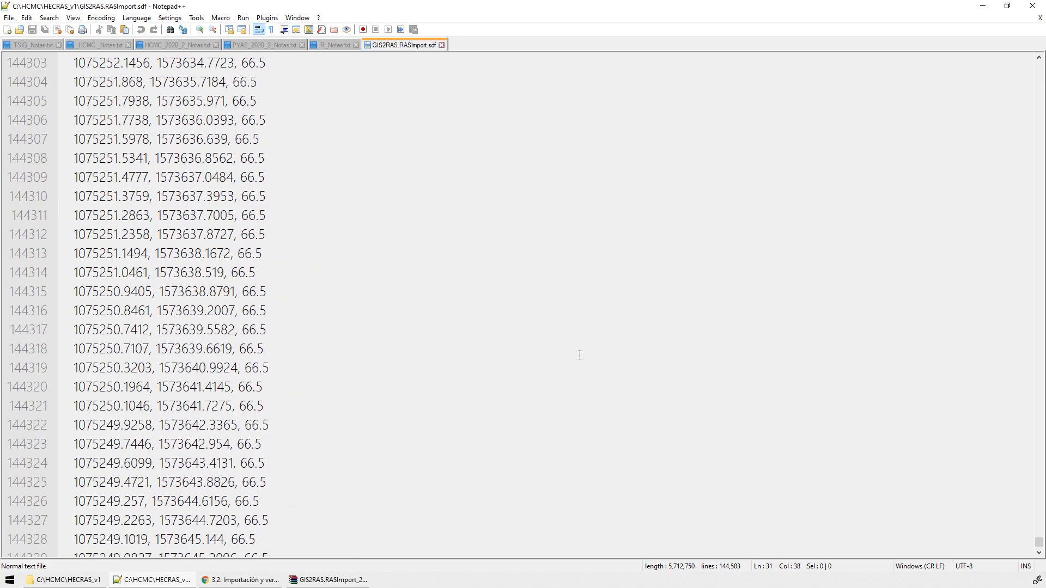
pyautogui.scroll(18, 580, 355)
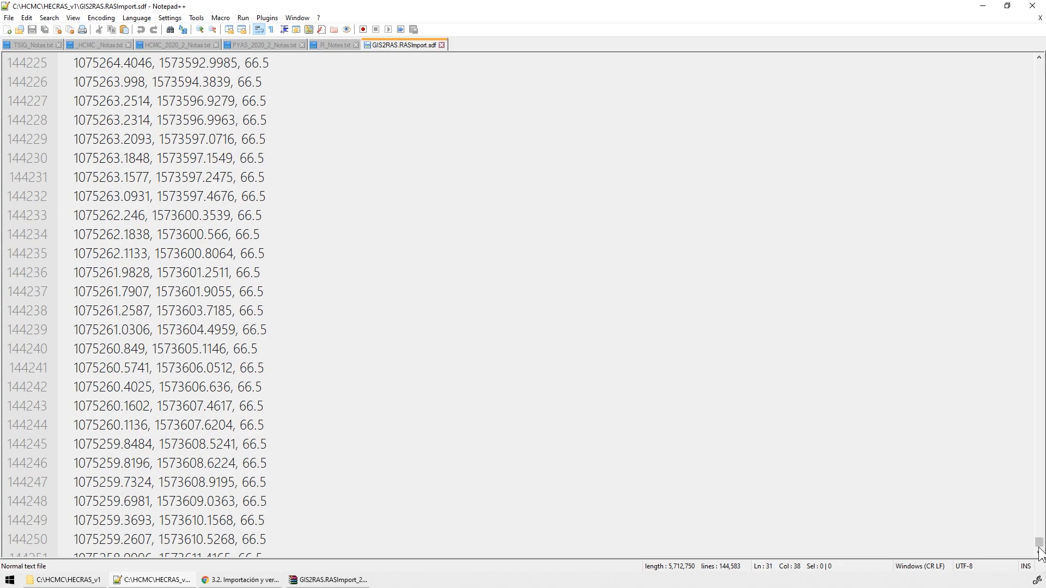
pyautogui.moveTo(1039, 542); pyautogui.dragTo(1040, 511)
pyautogui.scroll(-12, 546, 368)
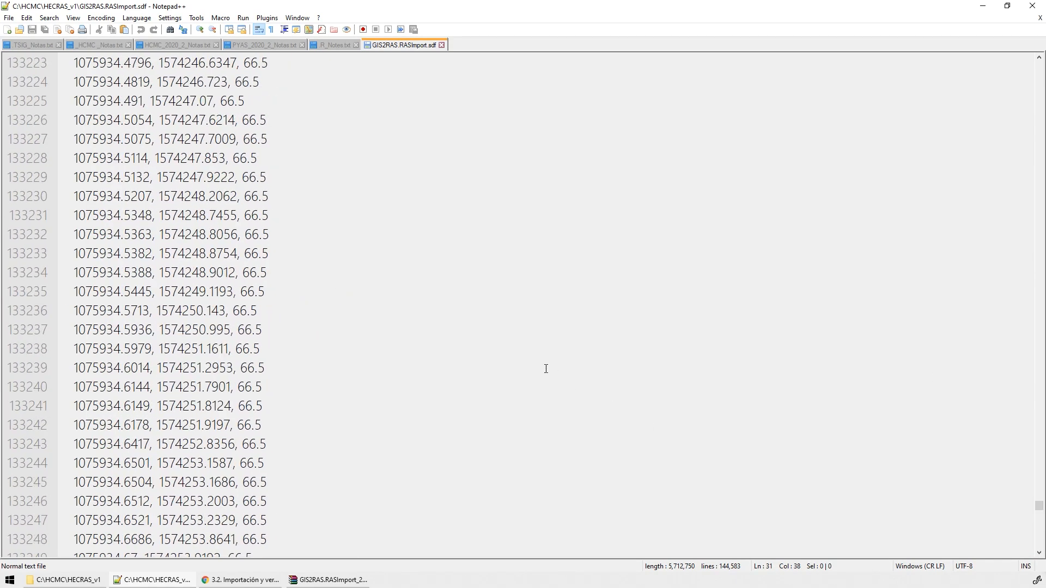
pyautogui.scroll(-20, 546, 369)
# - Examine the cross-section's stream, reach, station, bank positions, reach lengths, and ineffective and blocked positions
pyautogui.moveTo(159, 196); pyautogui.dragTo(53, 196)
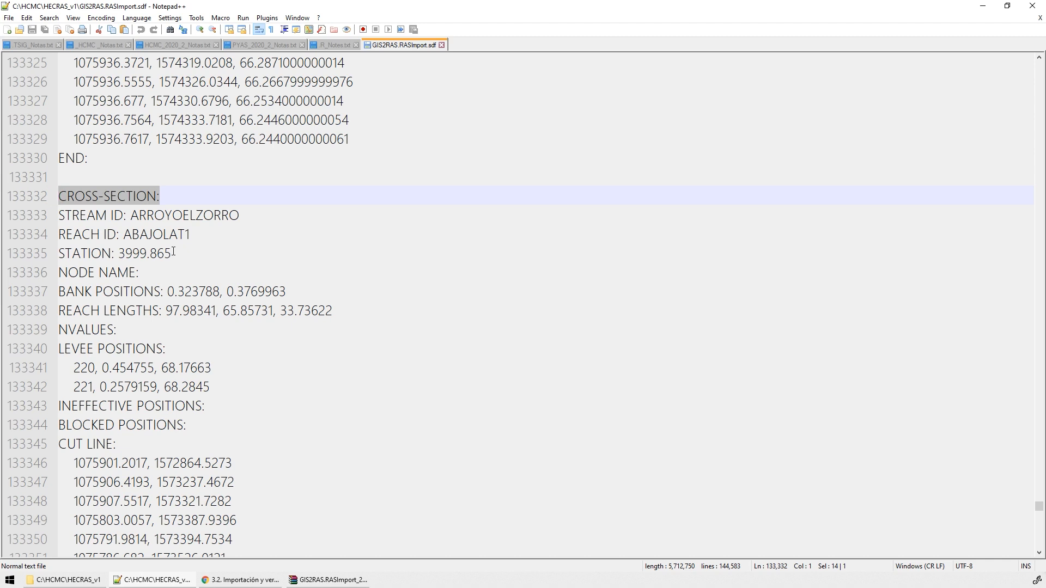
pyautogui.moveTo(237, 215); pyautogui.dragTo(130, 215)
pyautogui.doubleClick(156, 234)
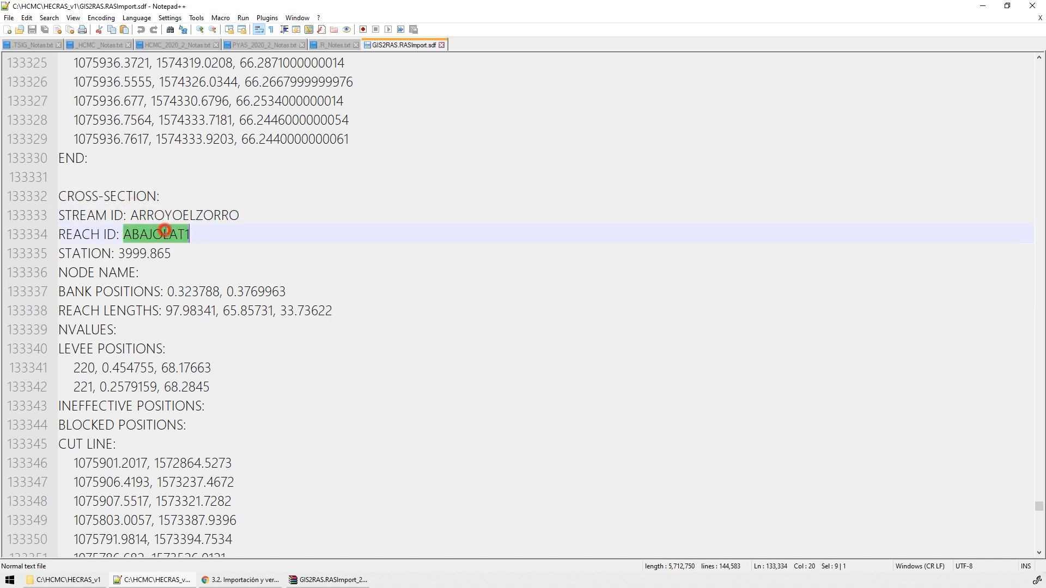
pyautogui.moveTo(170, 254); pyautogui.dragTo(125, 254)
pyautogui.click(161, 271)
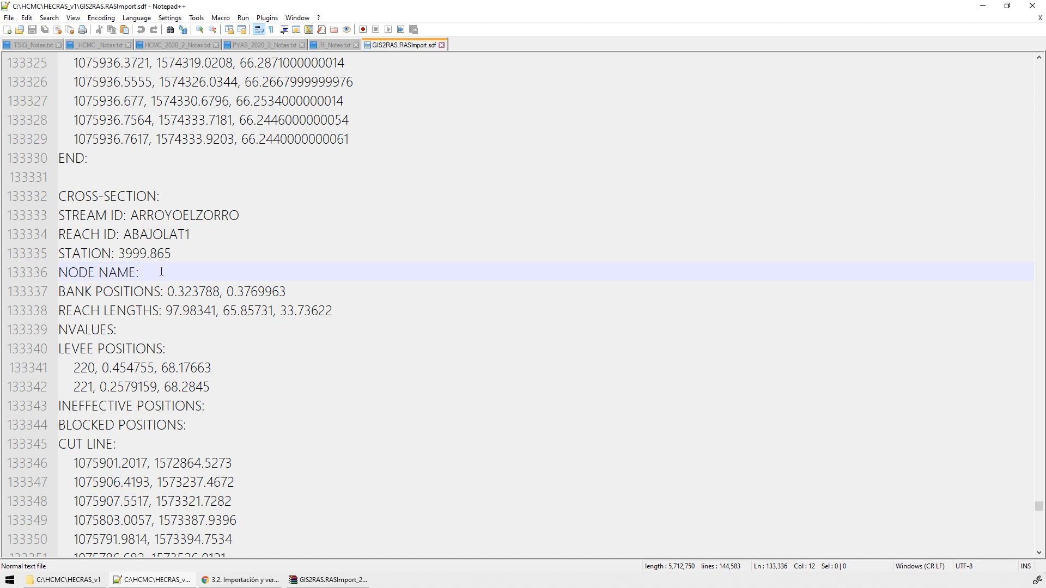
pyautogui.moveTo(167, 291); pyautogui.dragTo(282, 291)
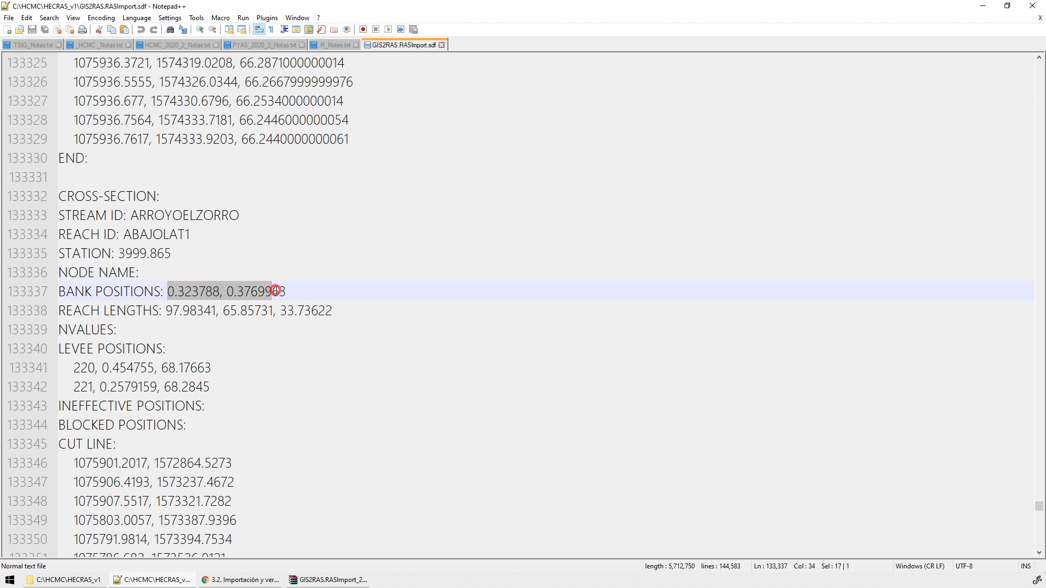
pyautogui.moveTo(166, 311); pyautogui.dragTo(331, 316)
pyautogui.click(298, 310)
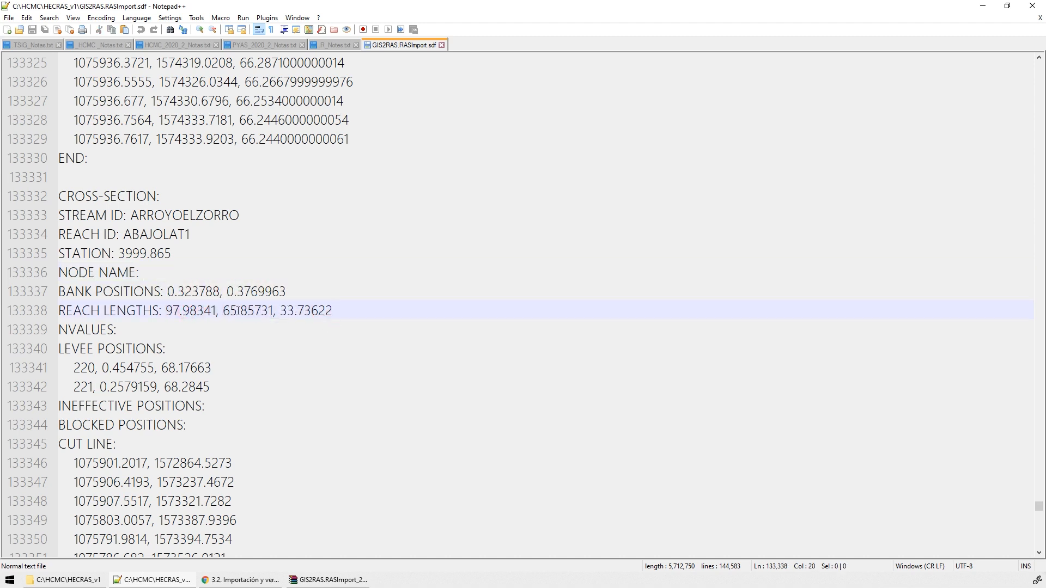
pyautogui.click(131, 330)
pyautogui.click(234, 407)
pyautogui.click(224, 425)
# - Examine the cross-section's cut line and surface line coordinates, and close the SDF file
pyautogui.scroll(-3, 101, 290)
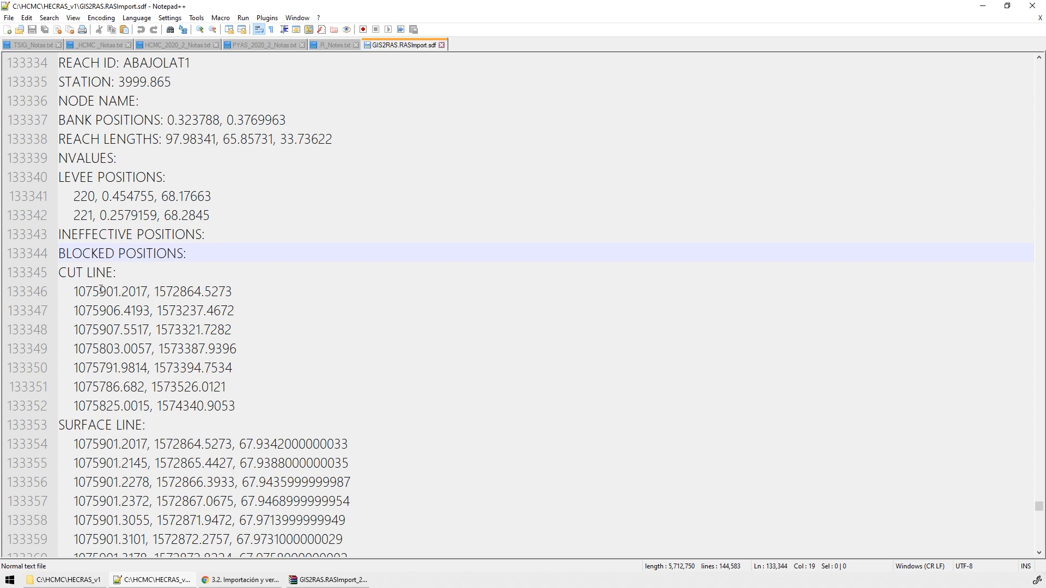
pyautogui.click(102, 290)
pyautogui.scroll(-15, 226, 344)
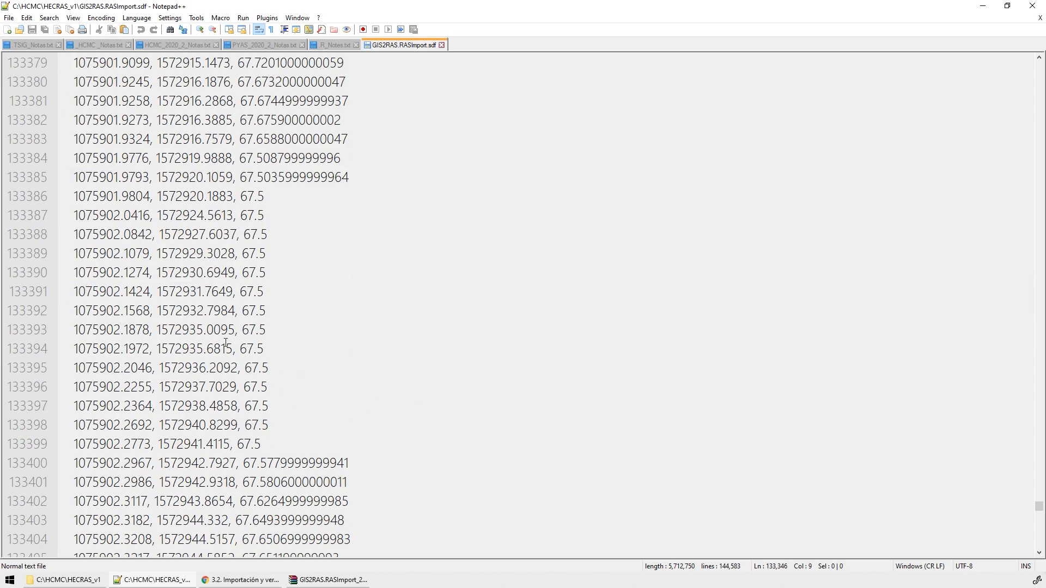
pyautogui.scroll(-20, 226, 344)
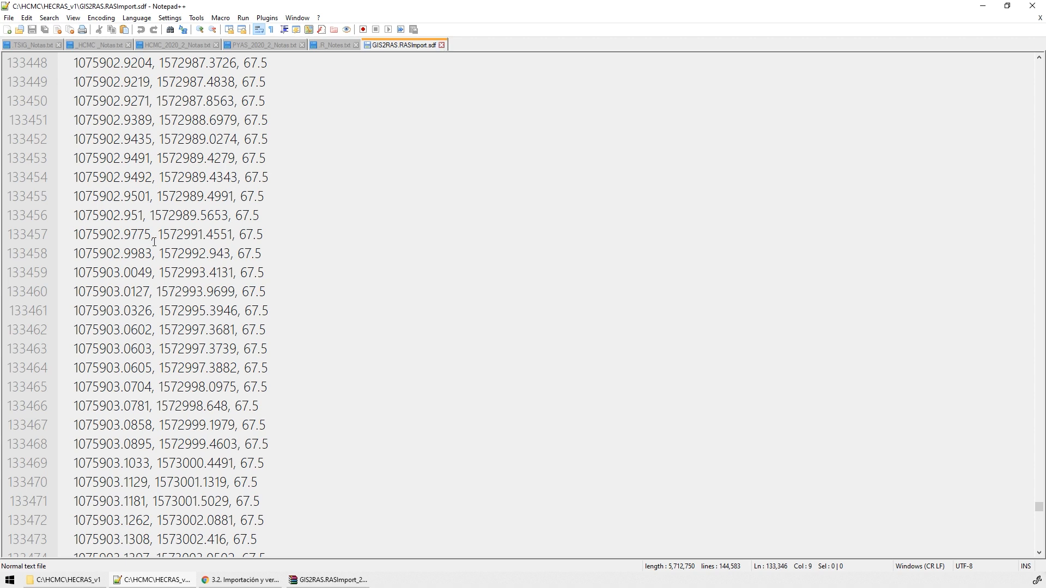
pyautogui.scroll(-6, 256, 243)
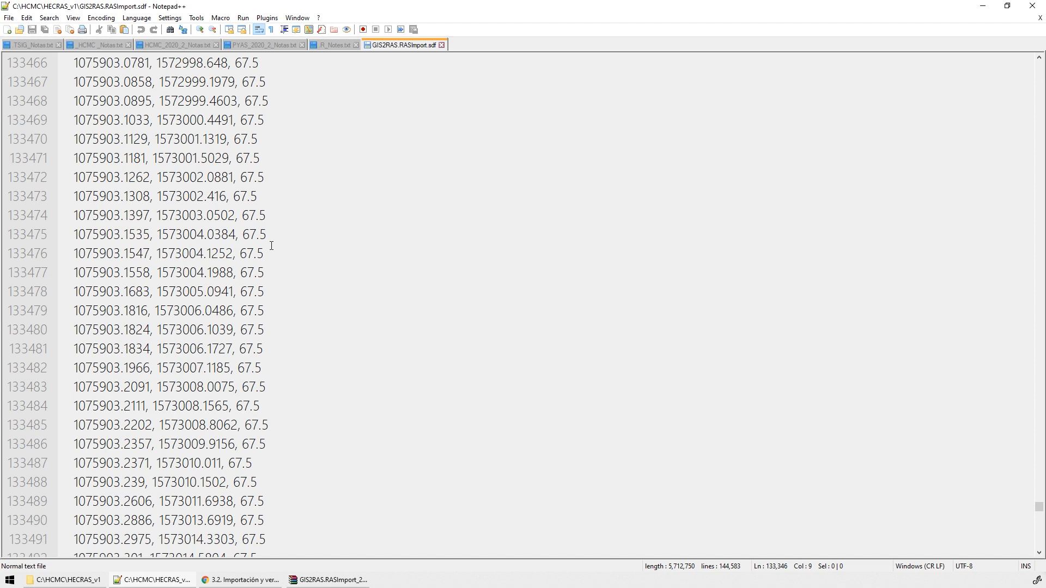
pyautogui.click(442, 45)
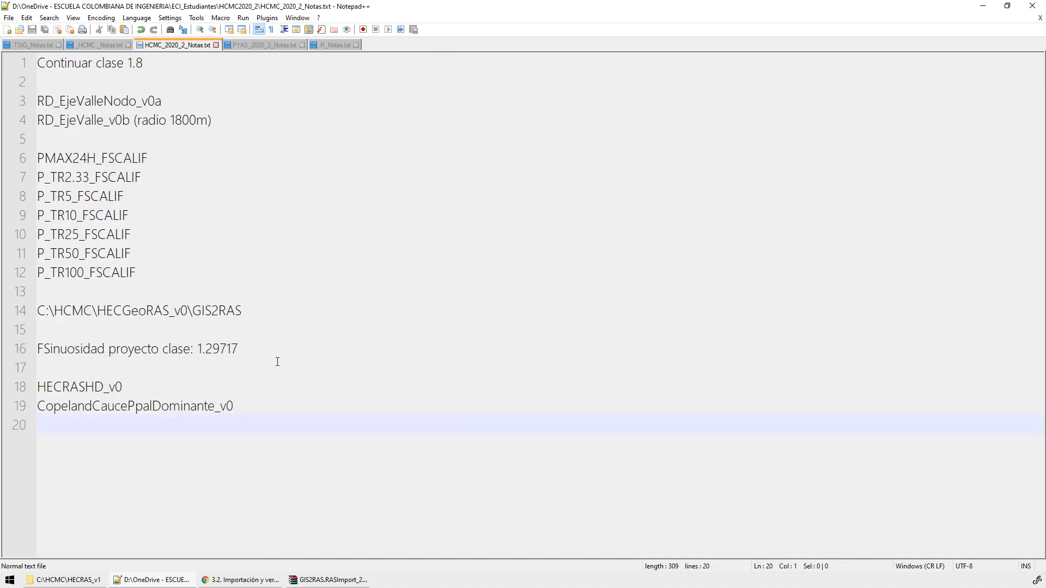
# - Launch HEC-RAS 5.0.7 and minimize the other windows so it sits over the lesson page
pyautogui.press('super')
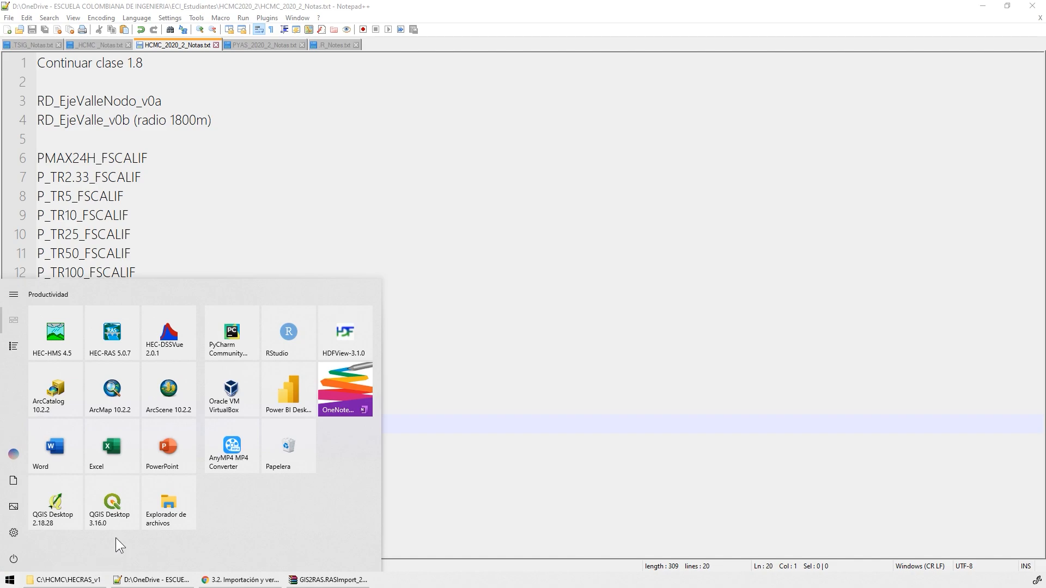
pyautogui.click(117, 342)
pyautogui.click(980, 8)
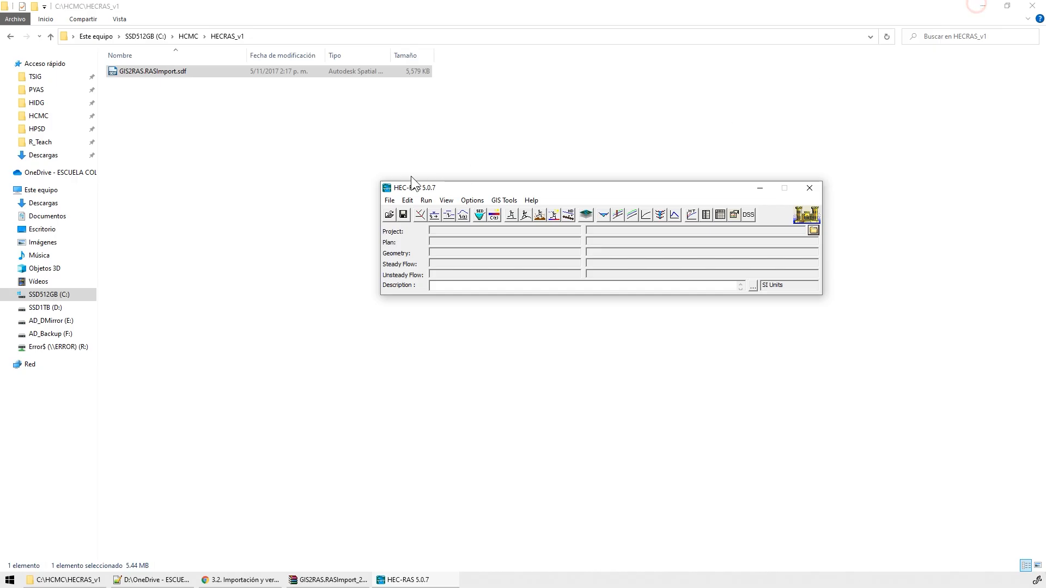
pyautogui.click(984, 7)
pyautogui.moveTo(554, 191); pyautogui.dragTo(509, 173)
pyautogui.click(449, 387)
pyautogui.click(561, 214)
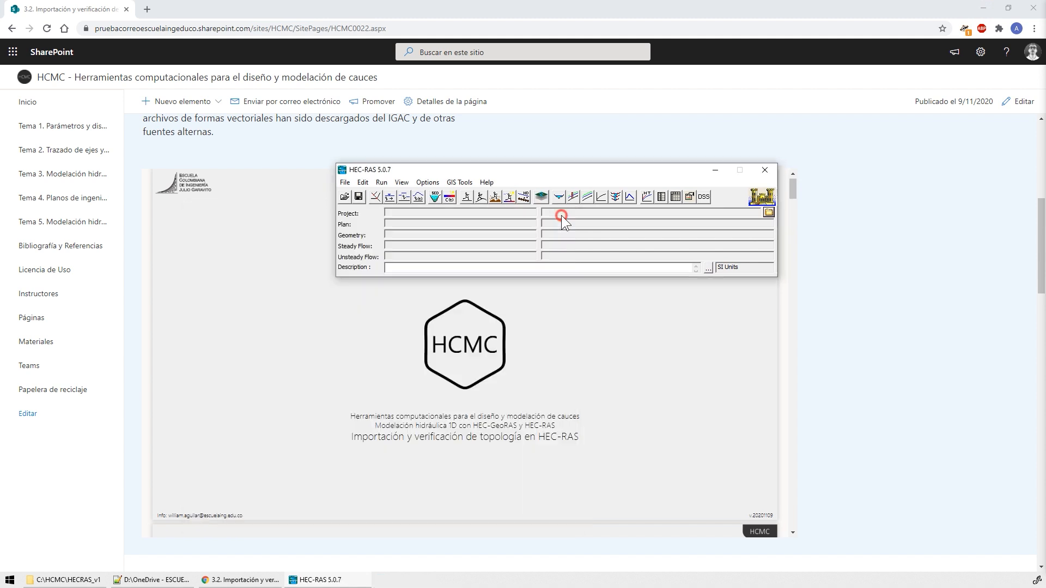
# - Start a new project and select C:\HCMC\HECRAS_v1 as its folder
pyautogui.click(348, 186)
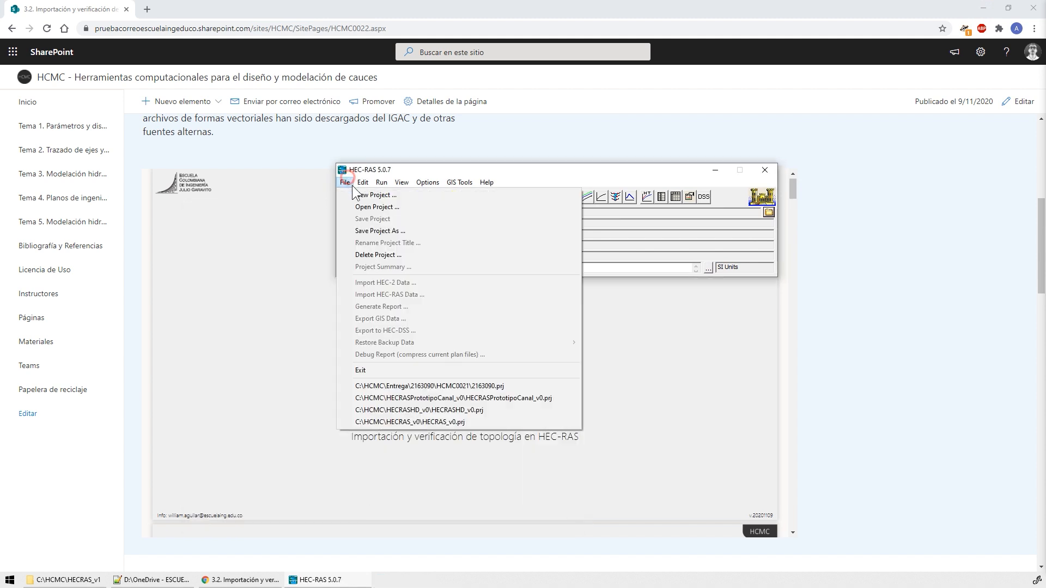
pyautogui.click(373, 195)
pyautogui.doubleClick(326, 314)
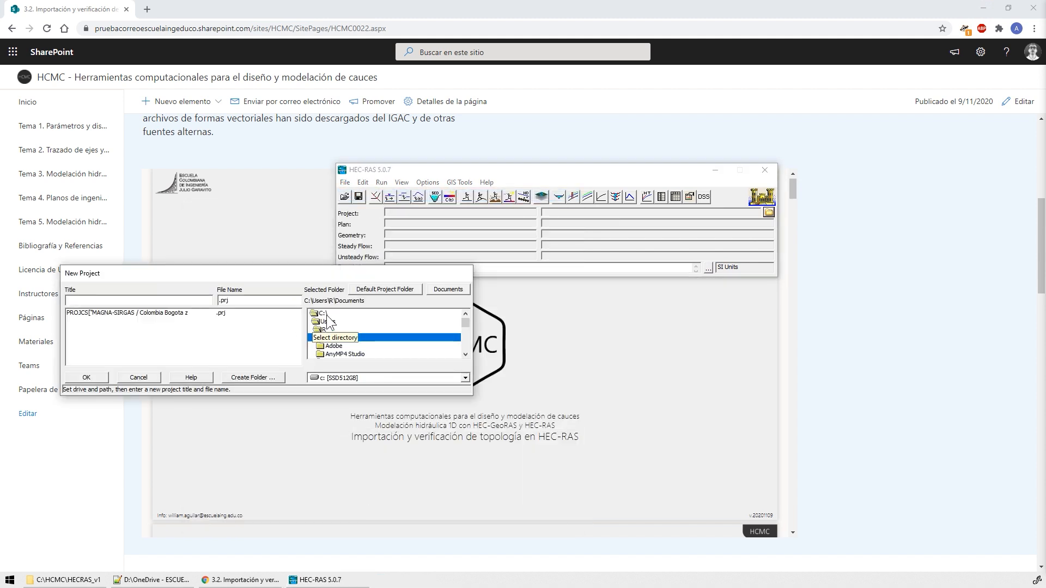
pyautogui.doubleClick(341, 337)
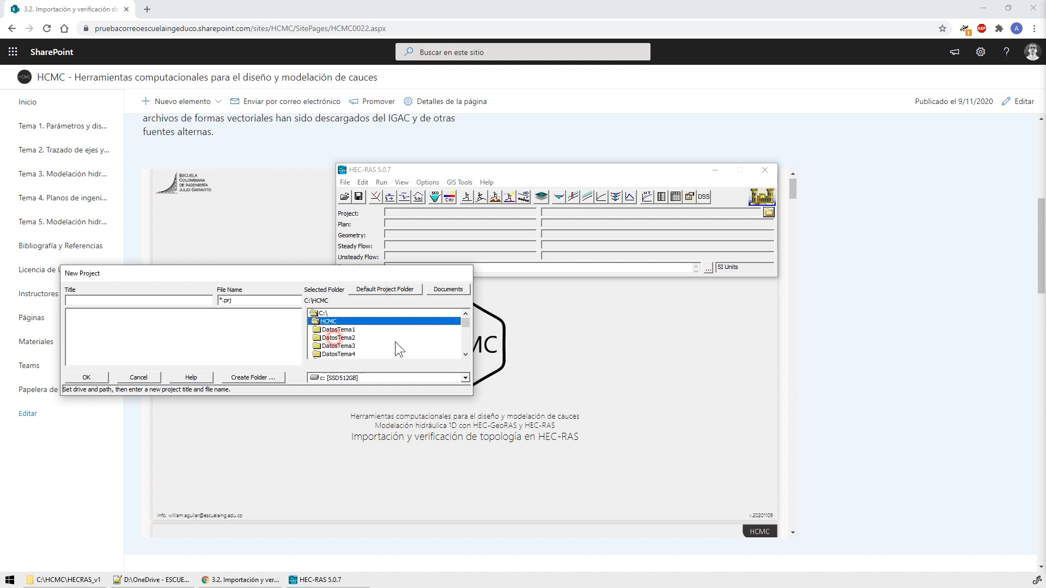
pyautogui.scroll(-5, 417, 343)
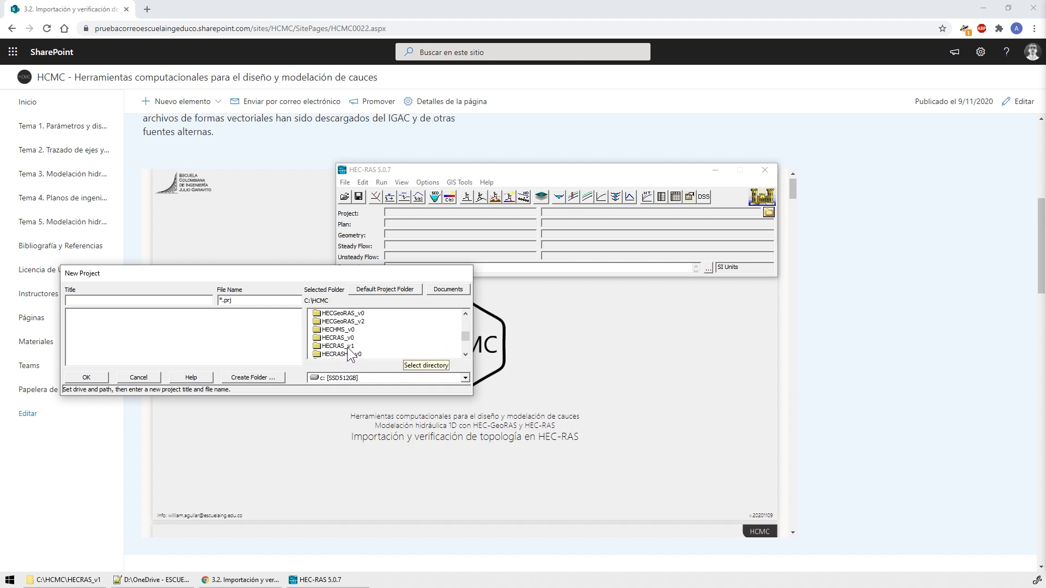
pyautogui.doubleClick(347, 346)
# - Enter HECRAS_v1 as the new project's title, check the matching file name, and create the project
pyautogui.click(165, 298)
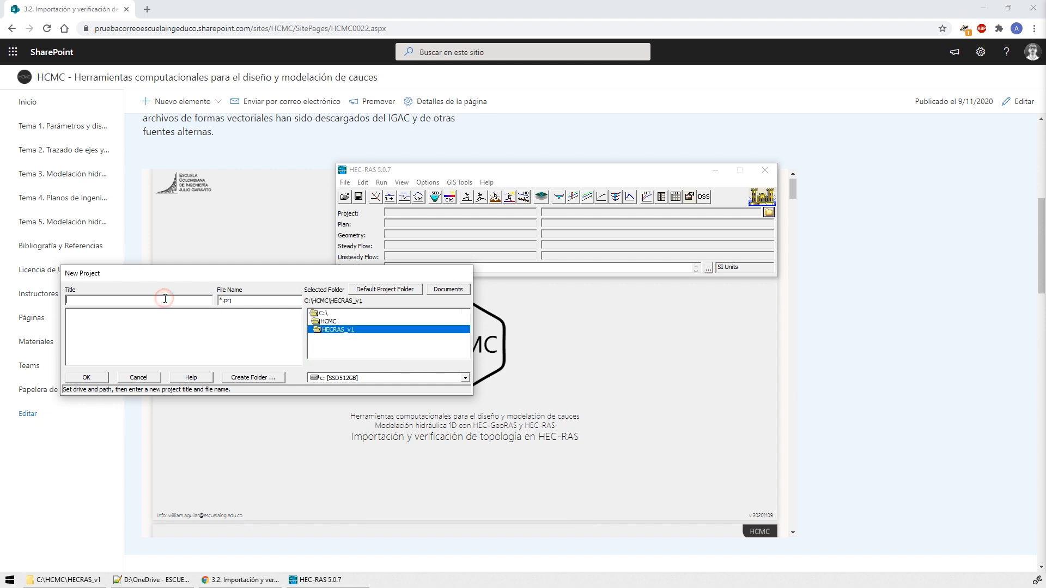
pyautogui.write('HECRAS_v1')
pyautogui.click(239, 301)
pyautogui.click(244, 299)
pyautogui.doubleClick(244, 299)
pyautogui.moveTo(254, 275); pyautogui.dragTo(521, 306)
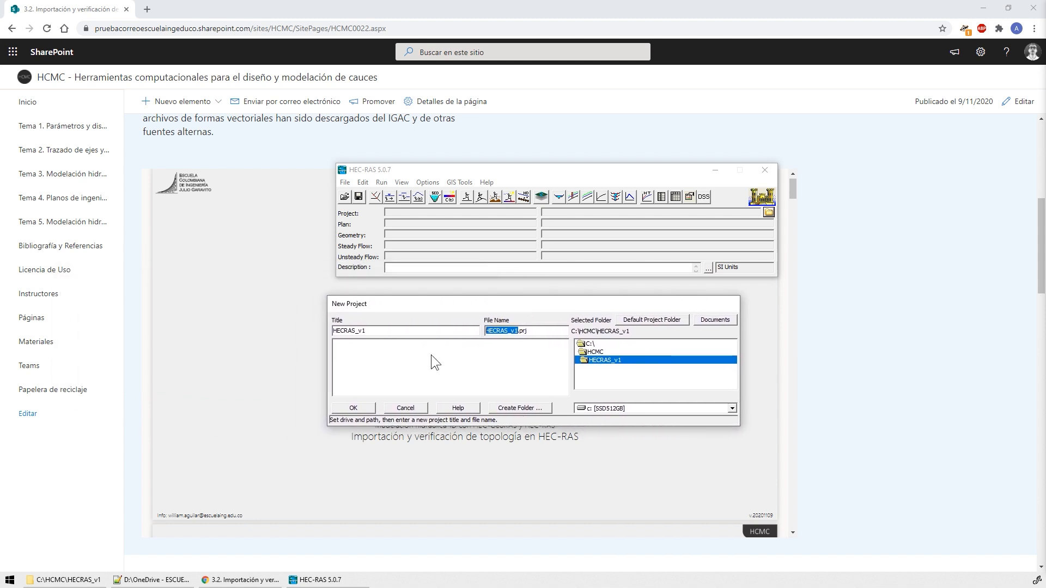
pyautogui.click(353, 408)
pyautogui.click(562, 334)
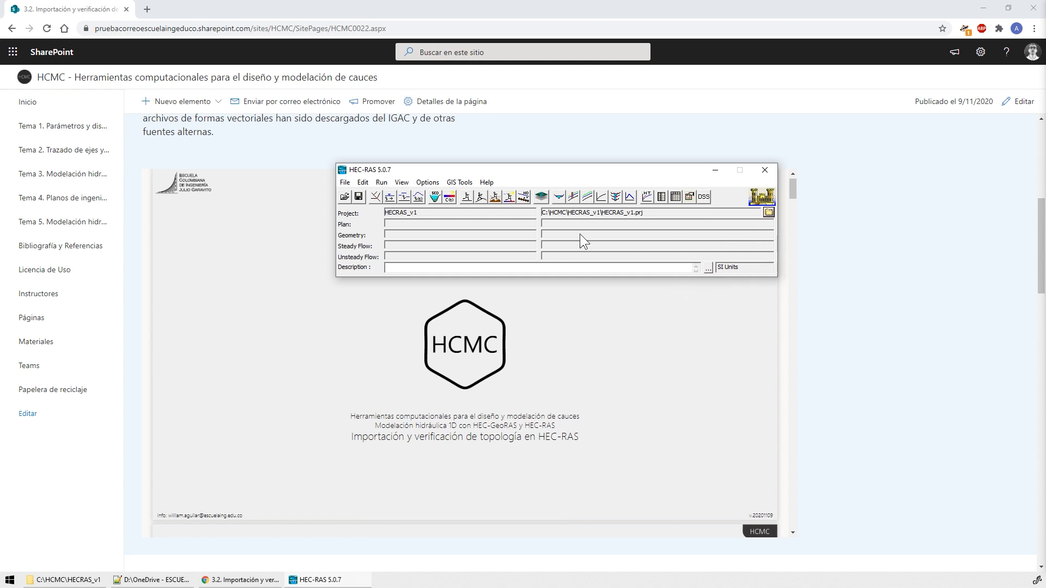
# - Move the main project window aside, open the geometric data editor and maximize it
pyautogui.click(428, 182)
pyautogui.moveTo(388, 170); pyautogui.dragTo(111, 29)
pyautogui.click(99, 57)
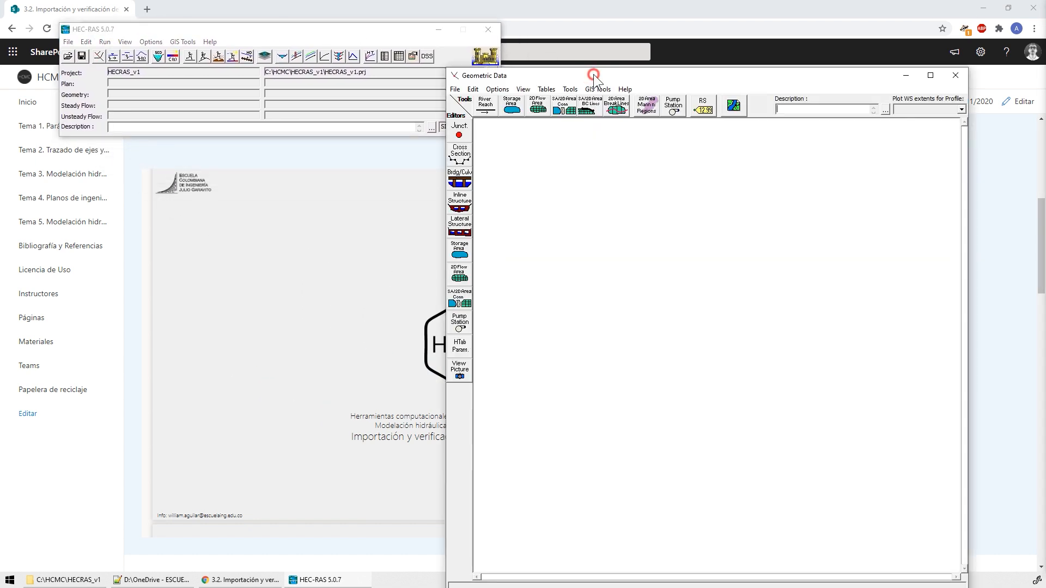
pyautogui.doubleClick(593, 74)
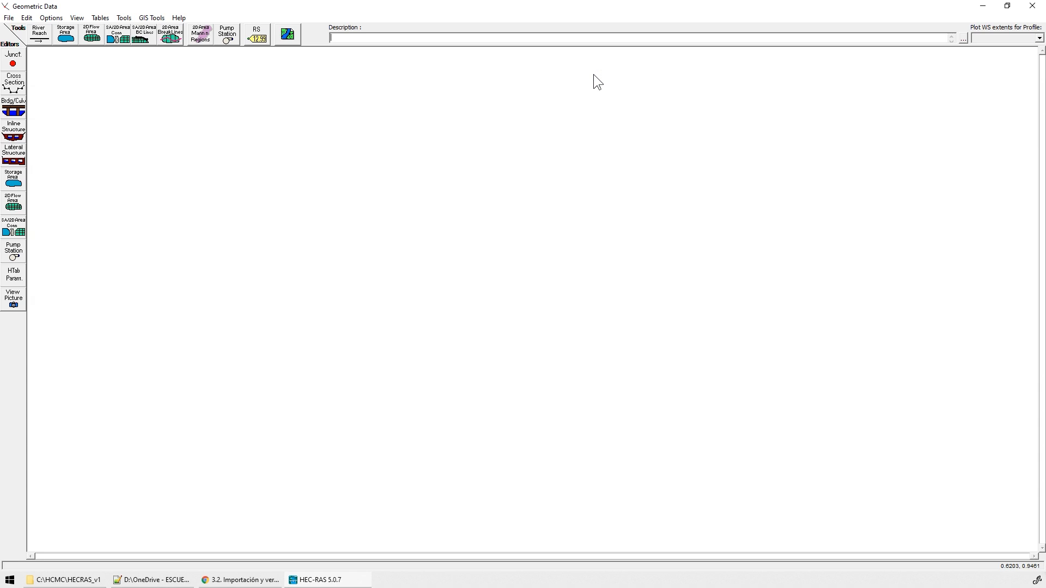
# - Start a GIS-format geometry import from GIS2RAS.RASImport.sdf, with the data read as SI (metric) units
pyautogui.click(10, 18)
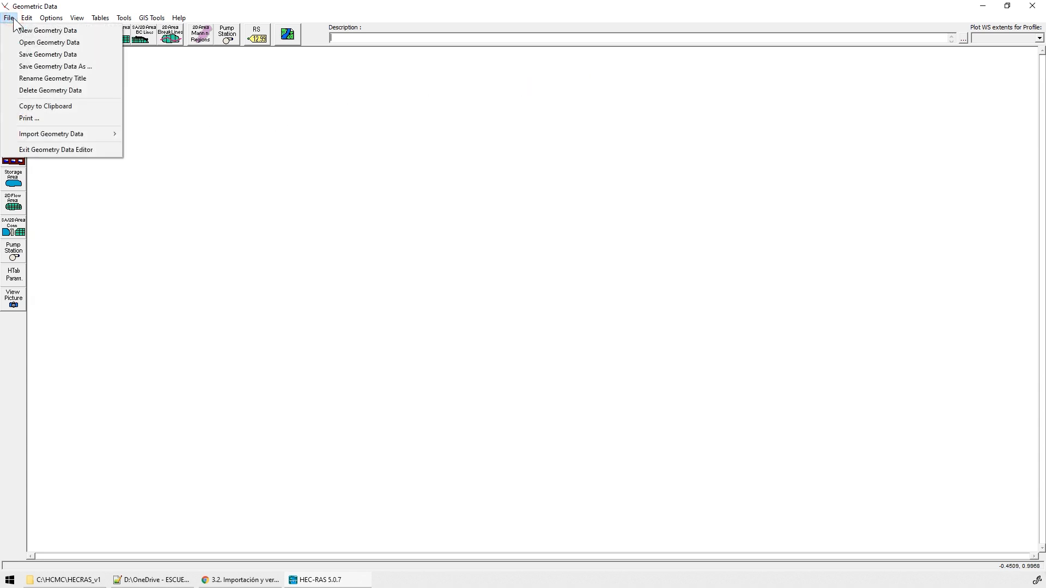
pyautogui.moveTo(70, 133)
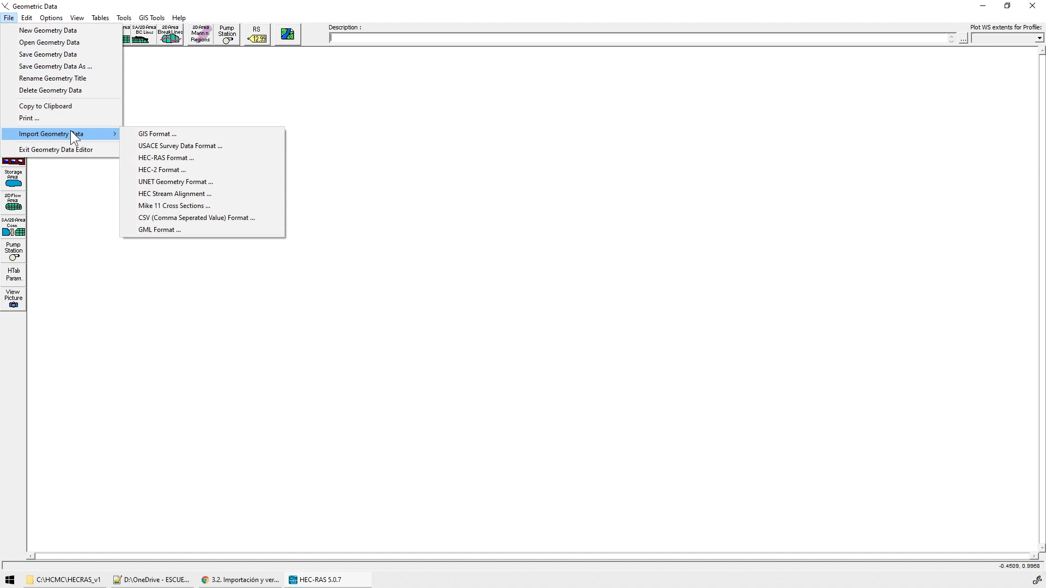
pyautogui.click(142, 134)
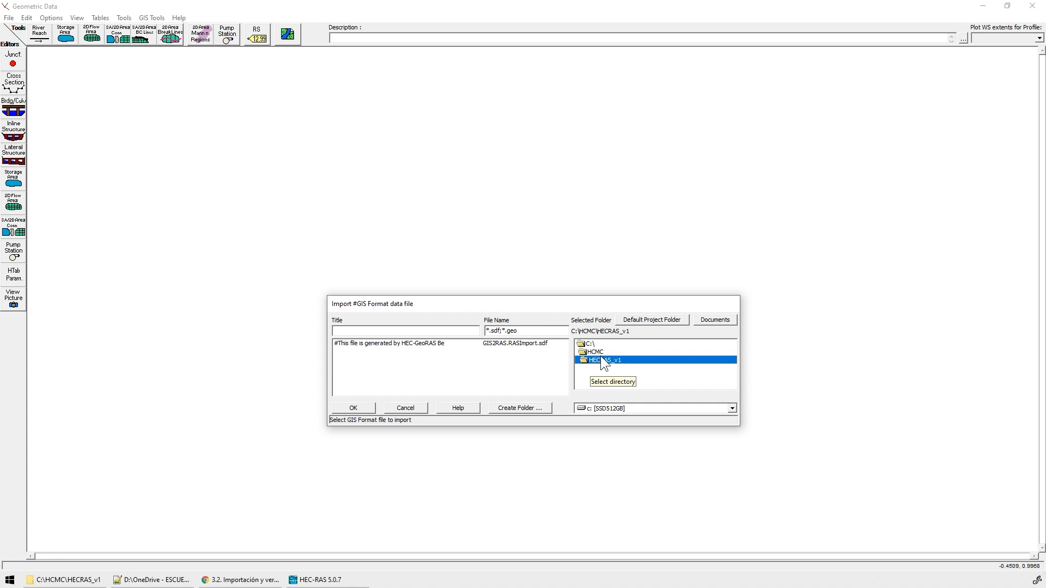
pyautogui.click(389, 345)
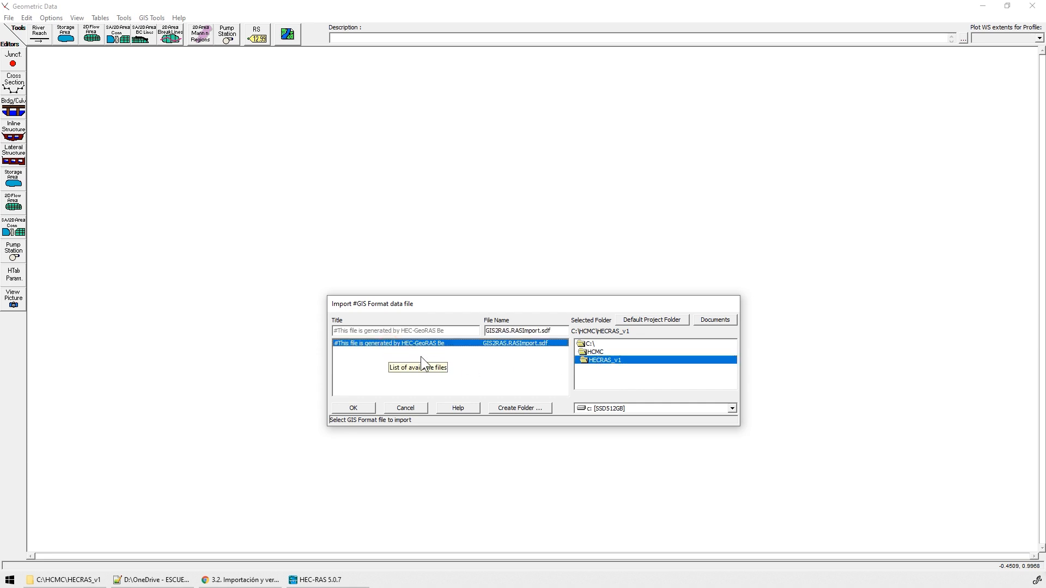
pyautogui.click(354, 409)
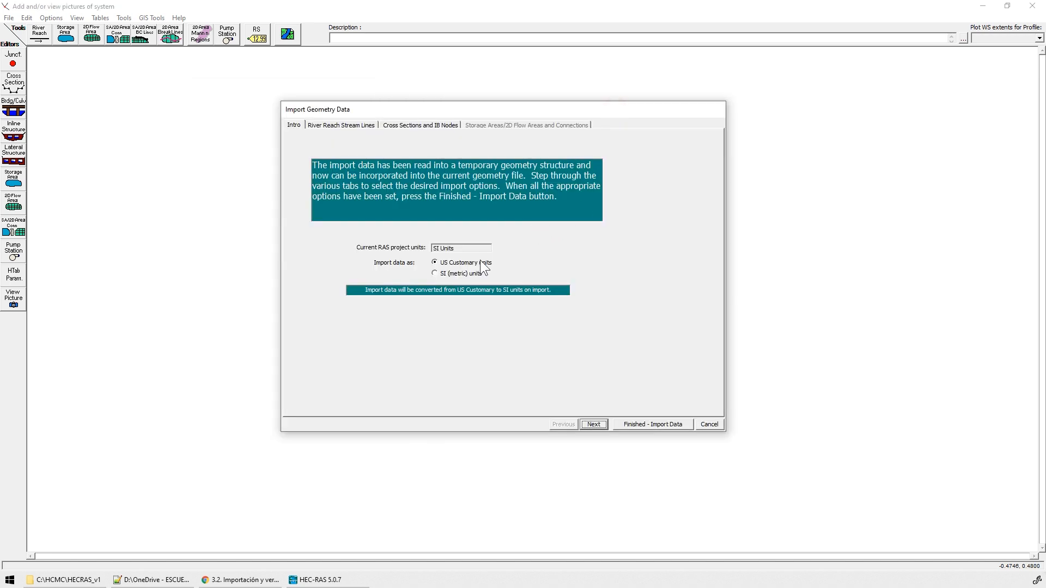
pyautogui.click(461, 274)
pyautogui.click(594, 424)
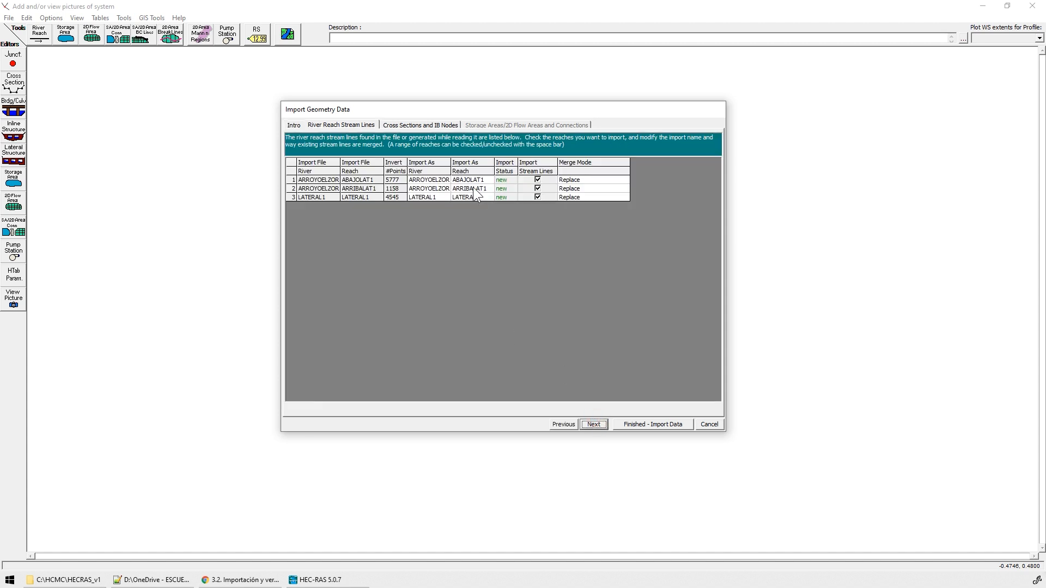
# - Check the river and reach names used for the import, and look through the list of cross-section stations
pyautogui.moveTo(452, 161); pyautogui.dragTo(471, 159)
pyautogui.click(458, 197)
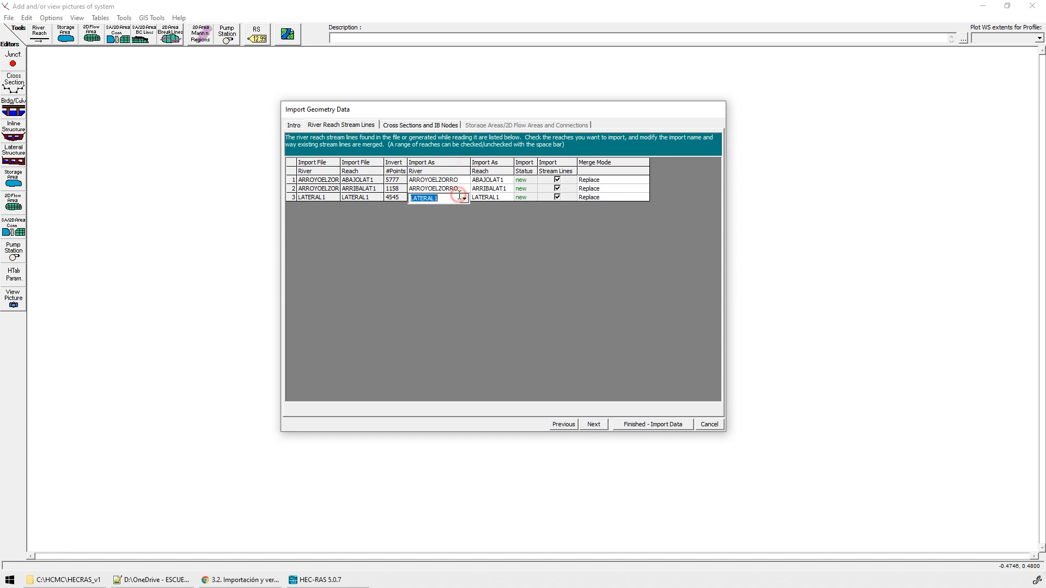
pyautogui.press('Tab')
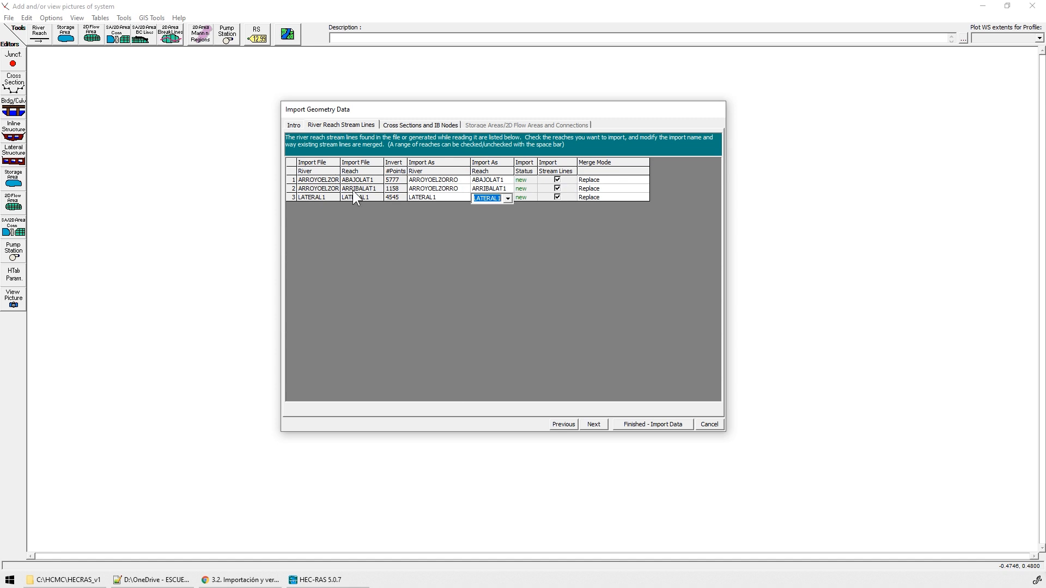
pyautogui.click(594, 424)
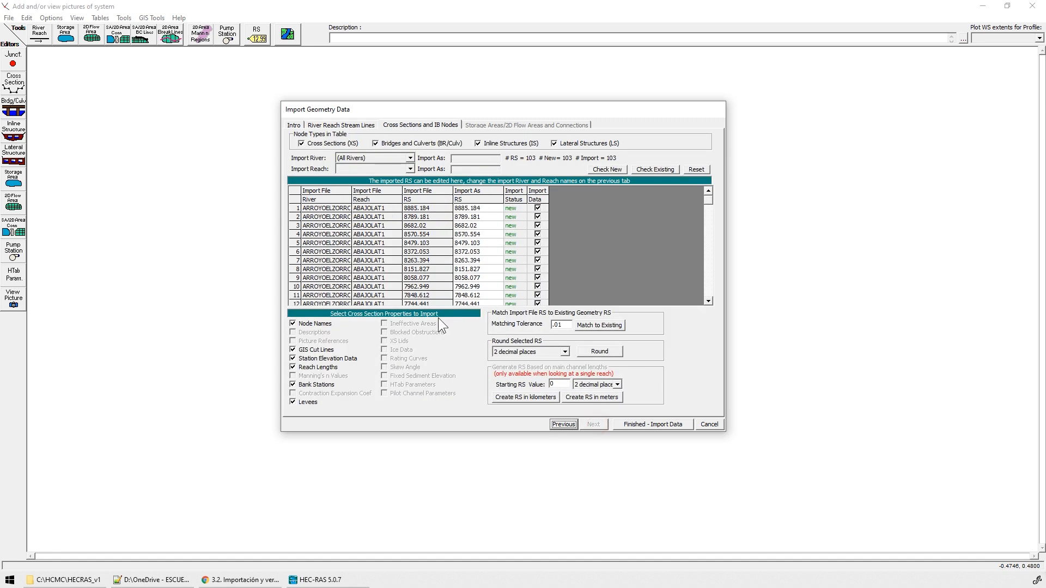
pyautogui.click(710, 201)
pyautogui.moveTo(713, 238); pyautogui.dragTo(715, 198)
# - Exclude bridges and culverts, inline structures and lateral structures from the node table, edit the matching tolerance, and import the geometry
pyautogui.click(390, 142)
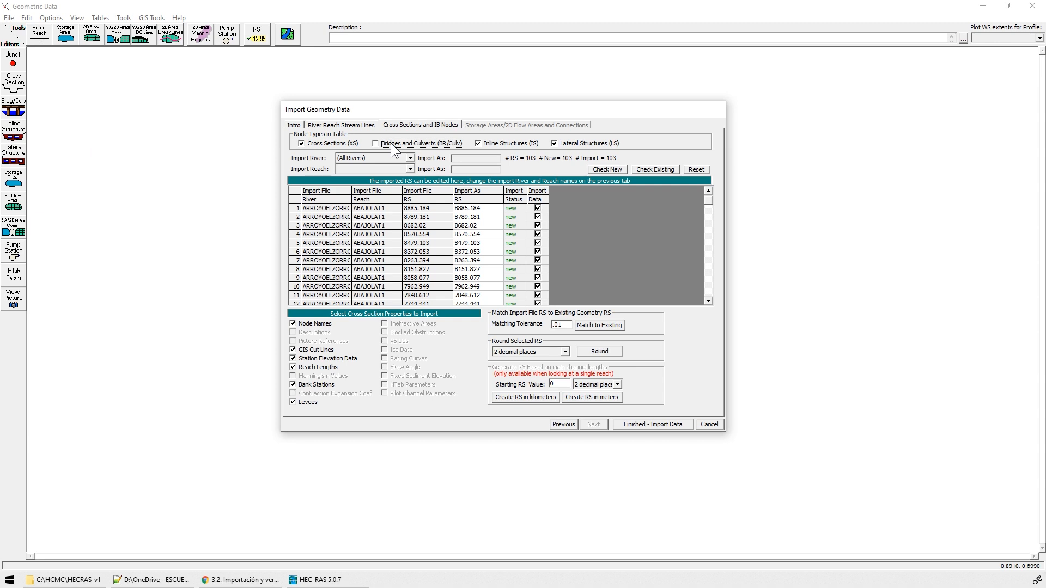
pyautogui.click(488, 144)
pyautogui.click(571, 145)
pyautogui.click(557, 326)
pyautogui.write('0')
pyautogui.click(640, 424)
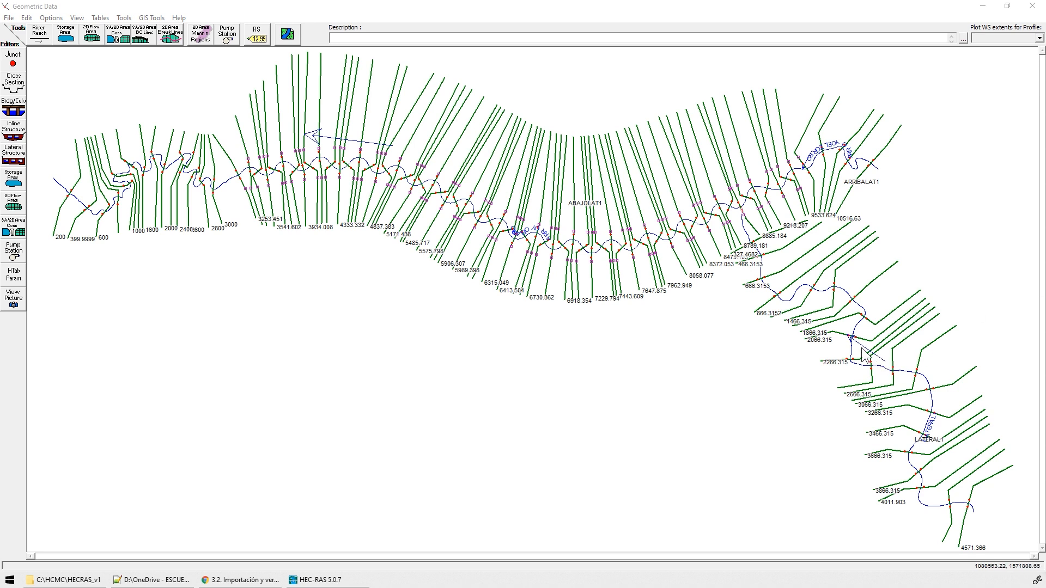
# - Reverse the river text along the ARROYOELZORRO - ARRIBALAT1 reach
pyautogui.press('ctrl')
pyautogui.press('ctrl')
pyautogui.press('ctrl')
pyautogui.rightClick(748, 193)
pyautogui.click(900, 177)
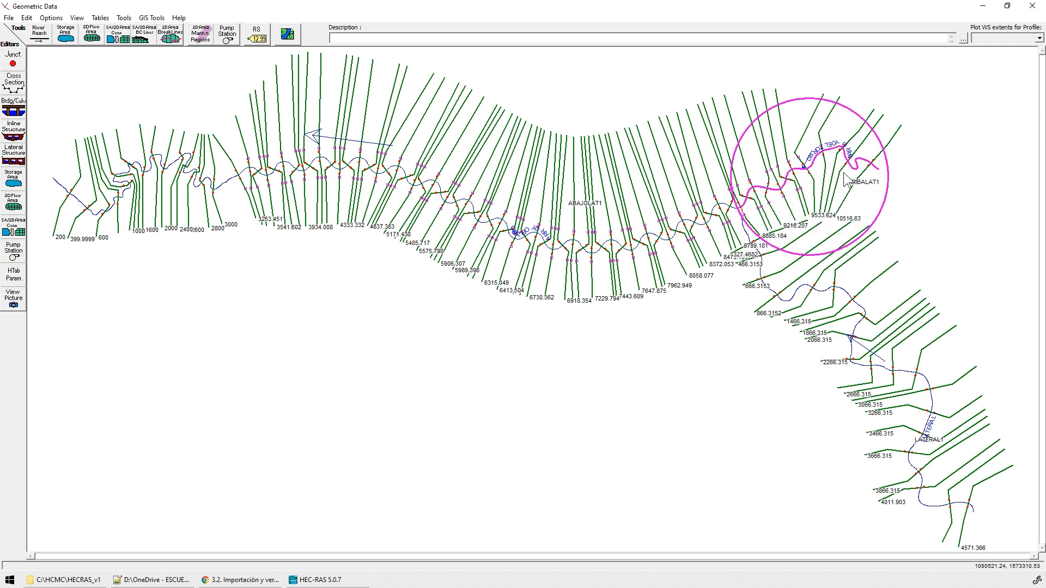
pyautogui.scroll(2, 845, 173)
pyautogui.scroll(1, 765, 158)
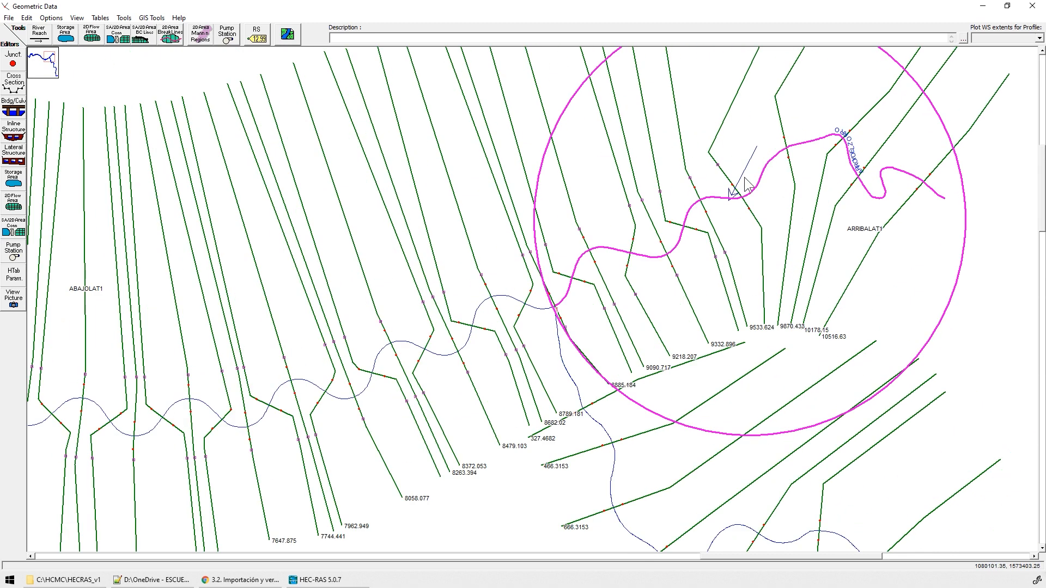
pyautogui.rightClick(812, 143)
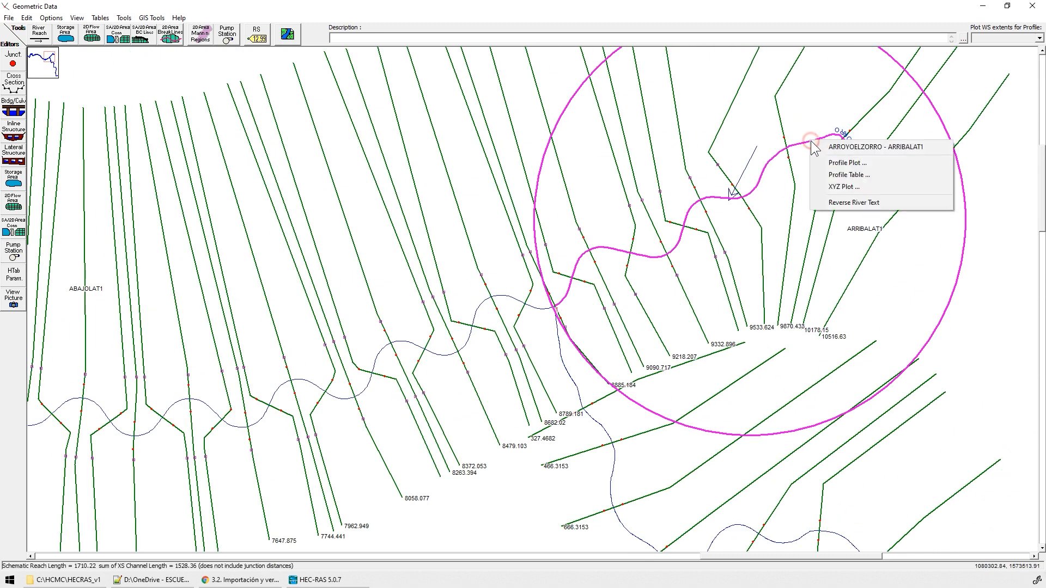
pyautogui.click(839, 202)
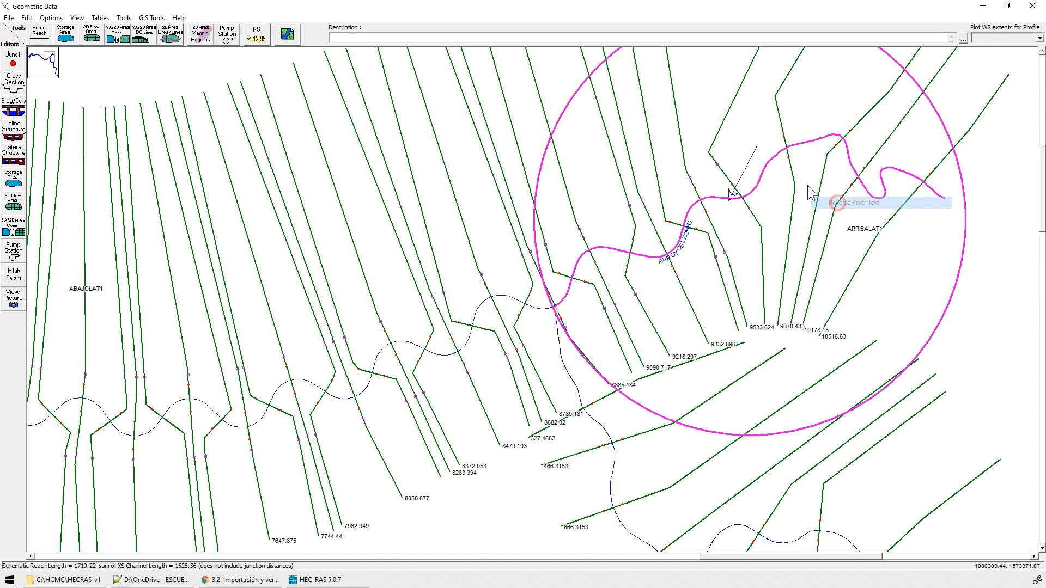
pyautogui.rightClick(763, 170)
# - Reverse the river text along the ABAJOLAT1 reach, and check the LATERAL1 reach's label
pyautogui.rightClick(444, 357)
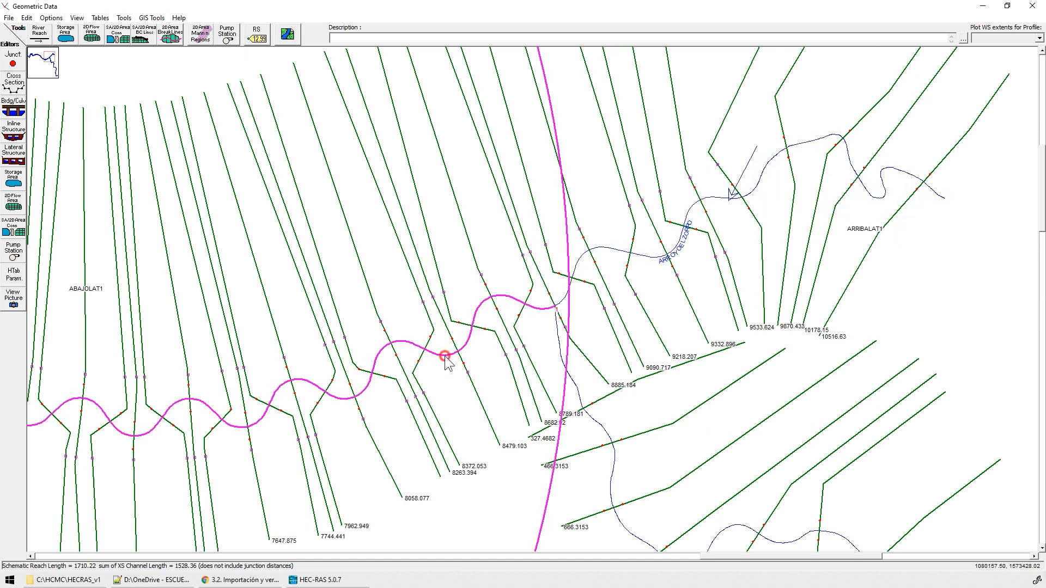
pyautogui.click(483, 418)
pyautogui.scroll(-4, 694, 479)
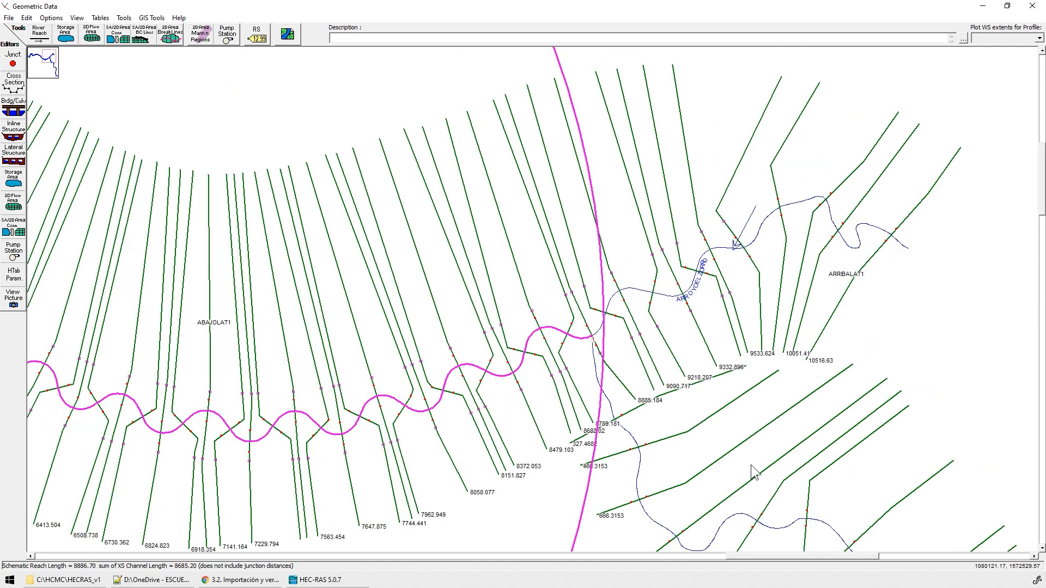
pyautogui.scroll(-2, 870, 527)
pyautogui.scroll(5, 929, 468)
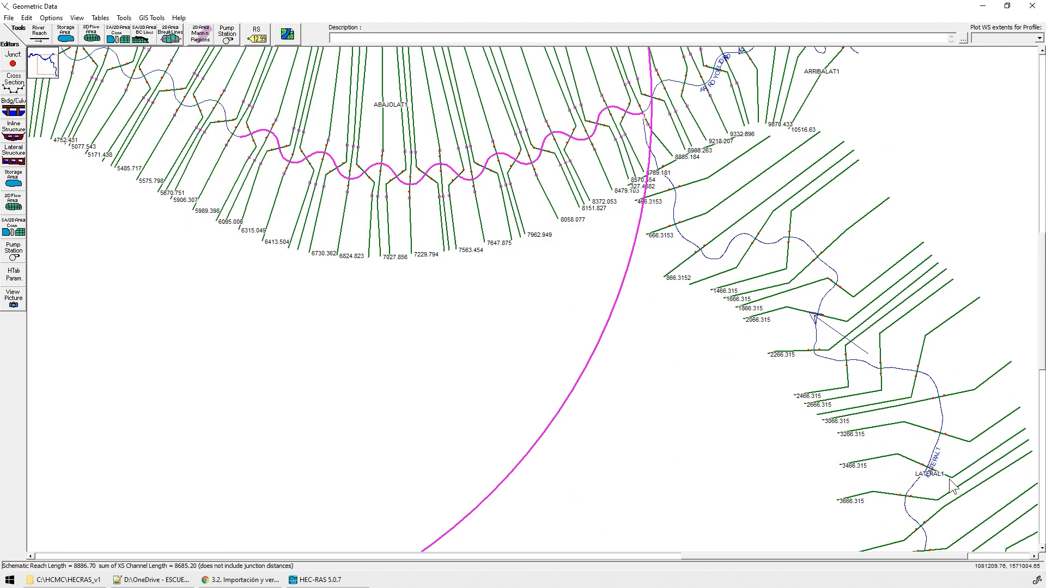
pyautogui.scroll(5, 929, 468)
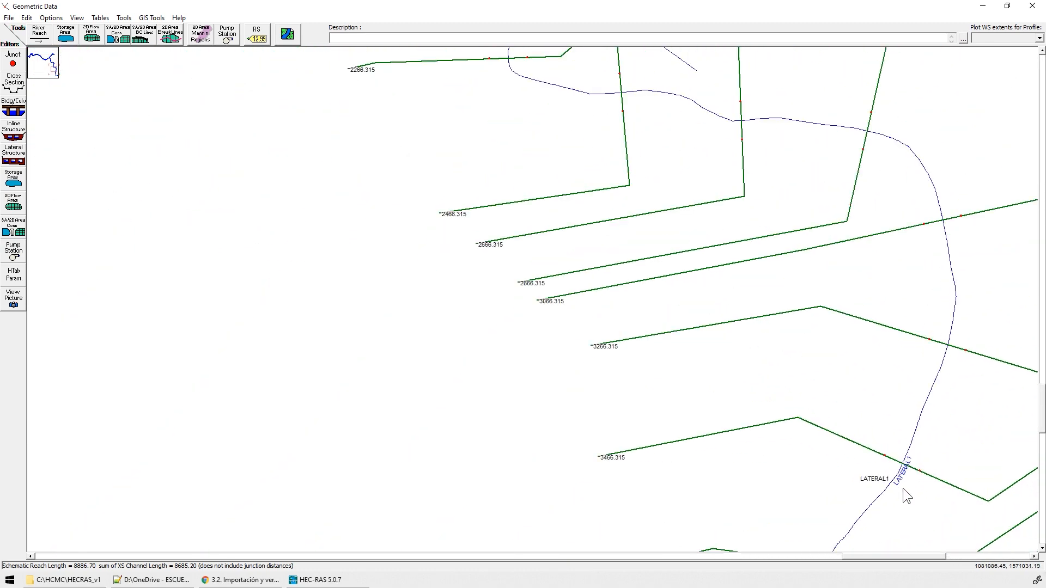
pyautogui.scroll(-2, 903, 406)
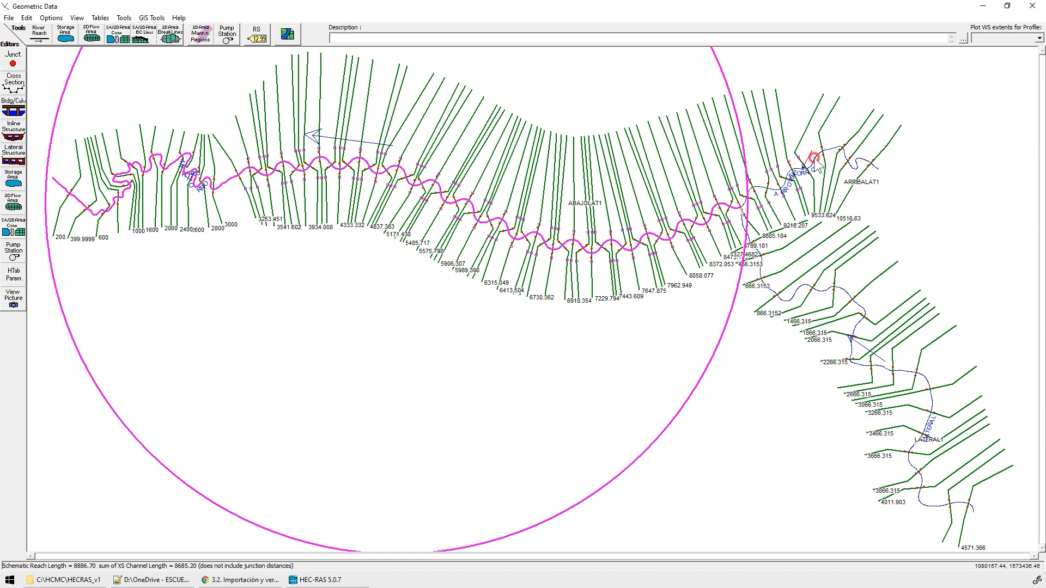
# - Display a maximized profile plot of the ARRIBALAT1 reach, and add the ARROYOELZORRO ABAJOLAT1 reach to it
pyautogui.rightClick(814, 158)
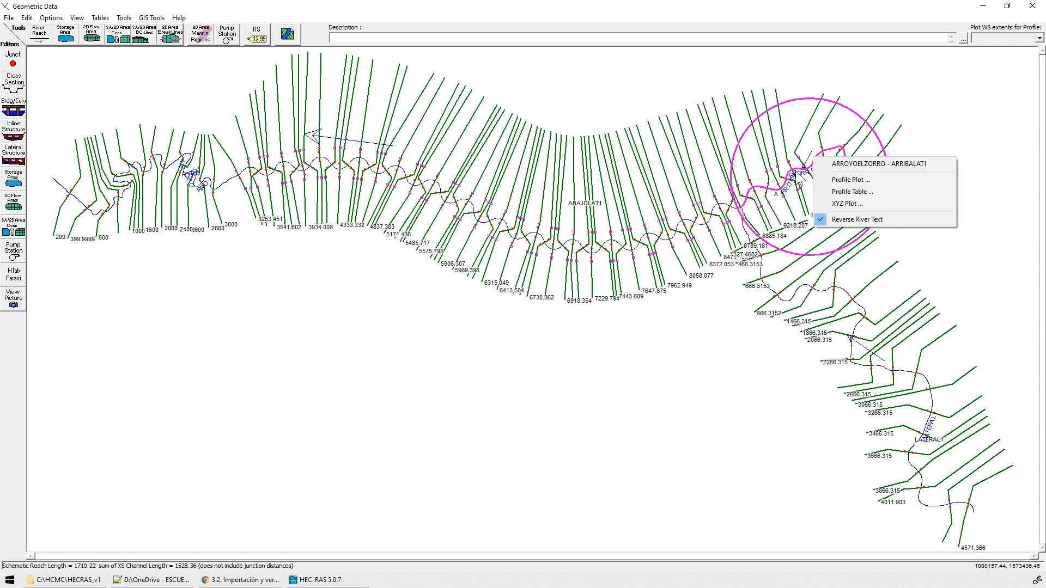
pyautogui.click(850, 179)
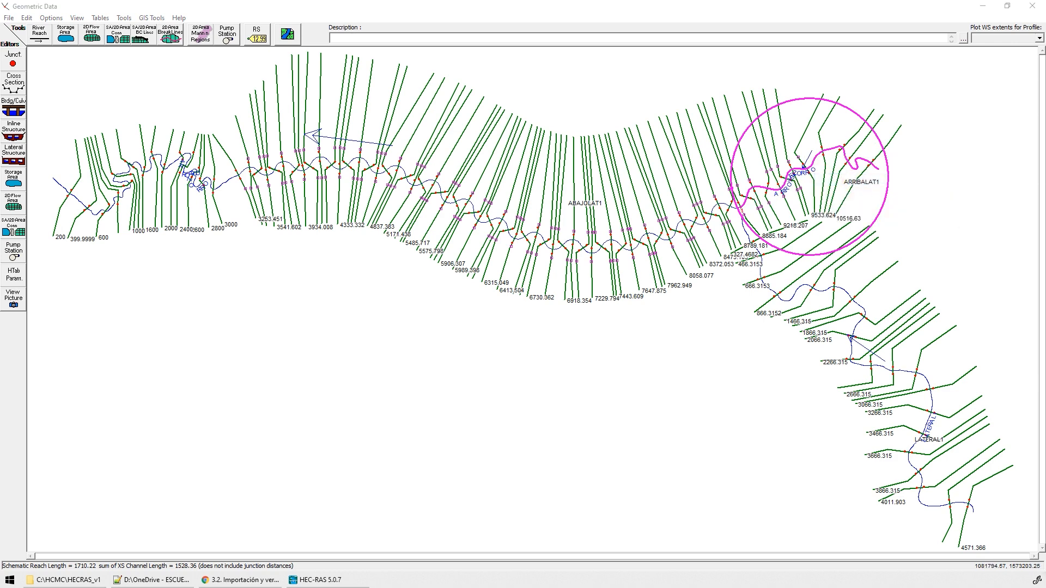
pyautogui.click(625, 159)
pyautogui.doubleClick(625, 159)
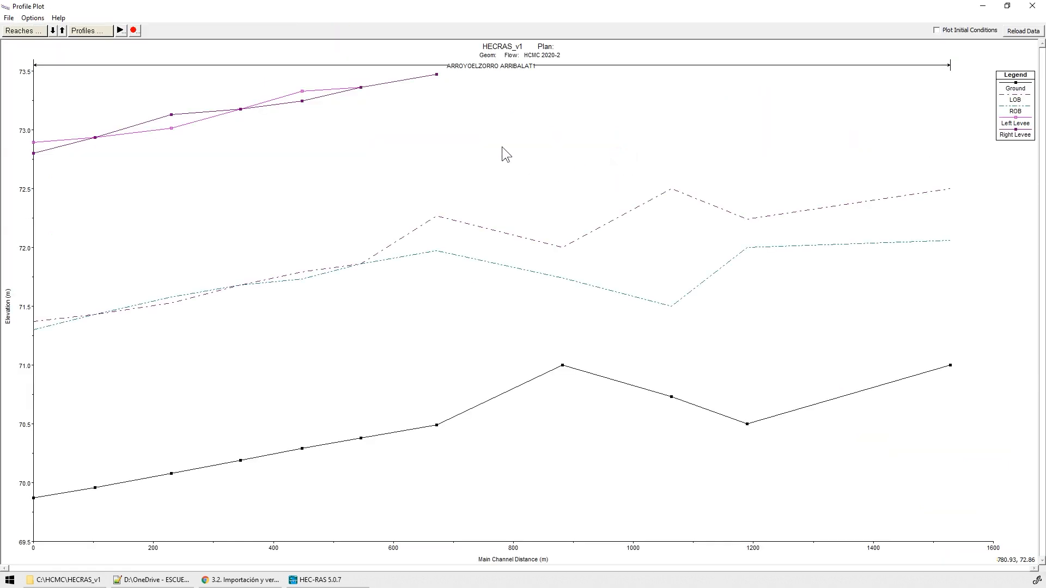
pyautogui.click(28, 31)
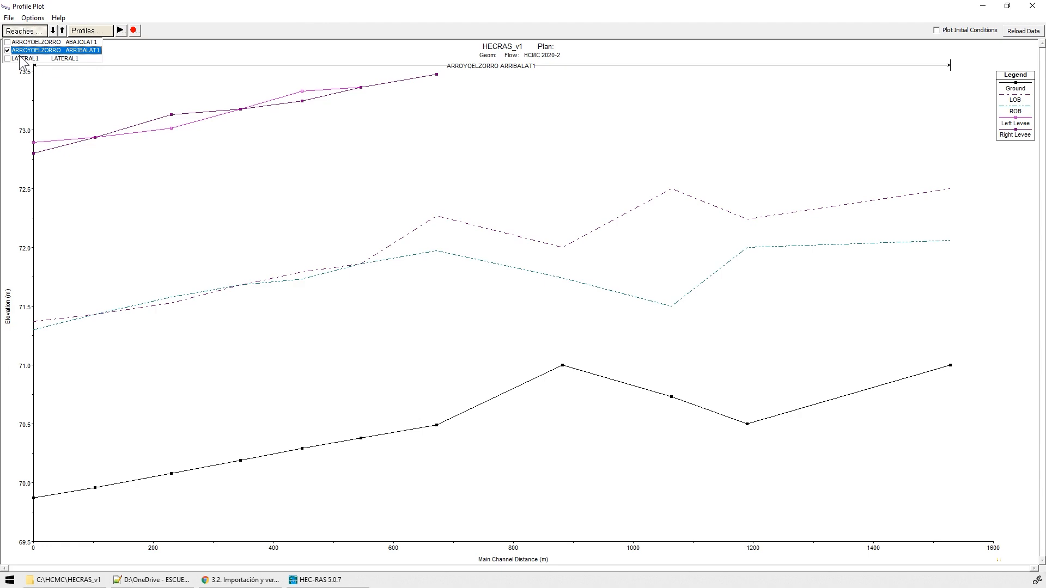
pyautogui.click(7, 42)
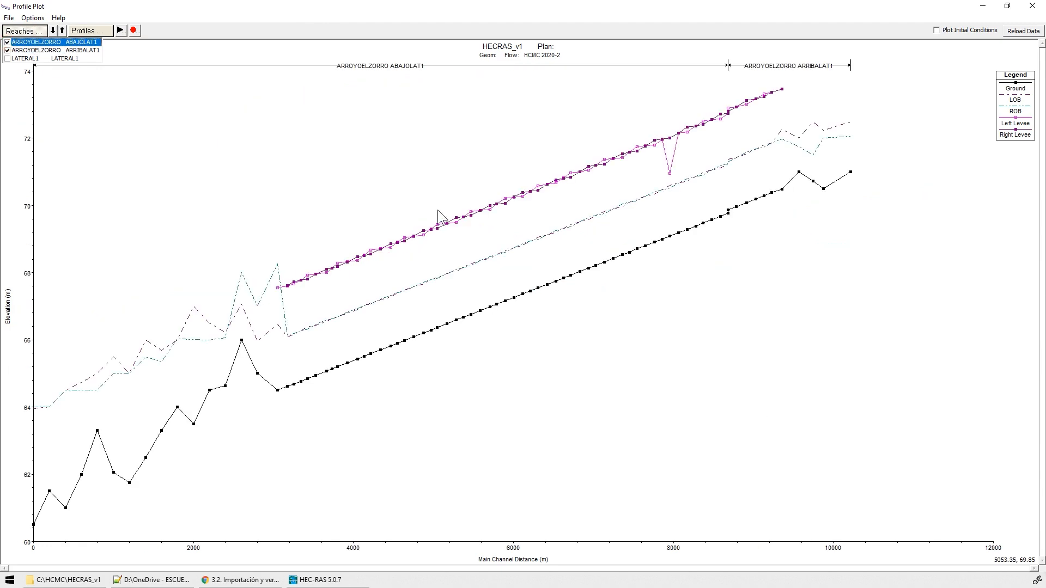
# - Arrange the profile plot and the Geometric Data window side by side
pyautogui.click(779, 105)
pyautogui.moveTo(621, 6); pyautogui.dragTo(1044, 126)
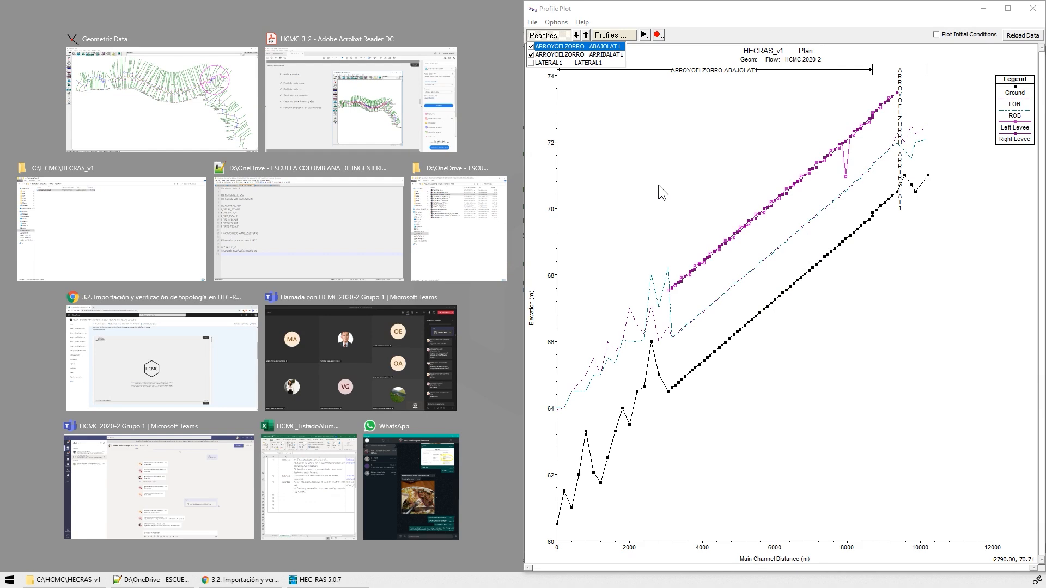
pyautogui.click(171, 131)
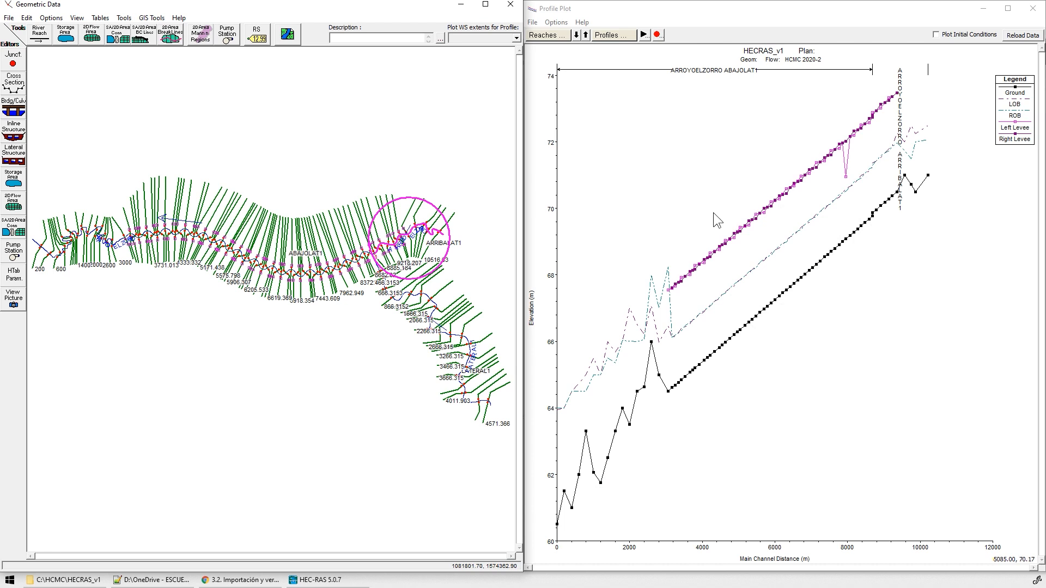
# - Compare the LATERAL1 reach with the plotted ARROYOELZORRO reaches, and exclude it from the profile plot again
pyautogui.click(548, 35)
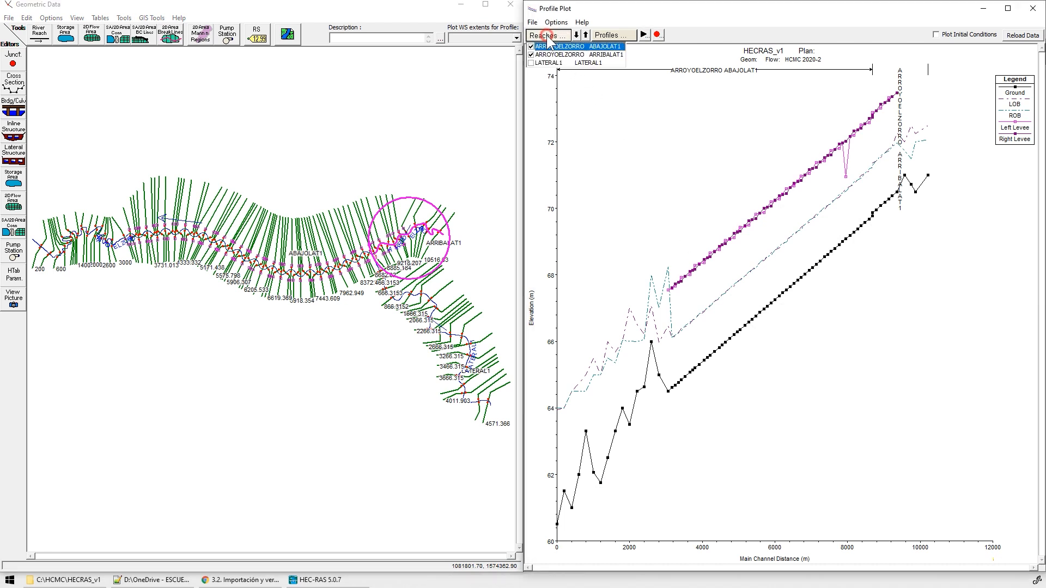
pyautogui.click(531, 63)
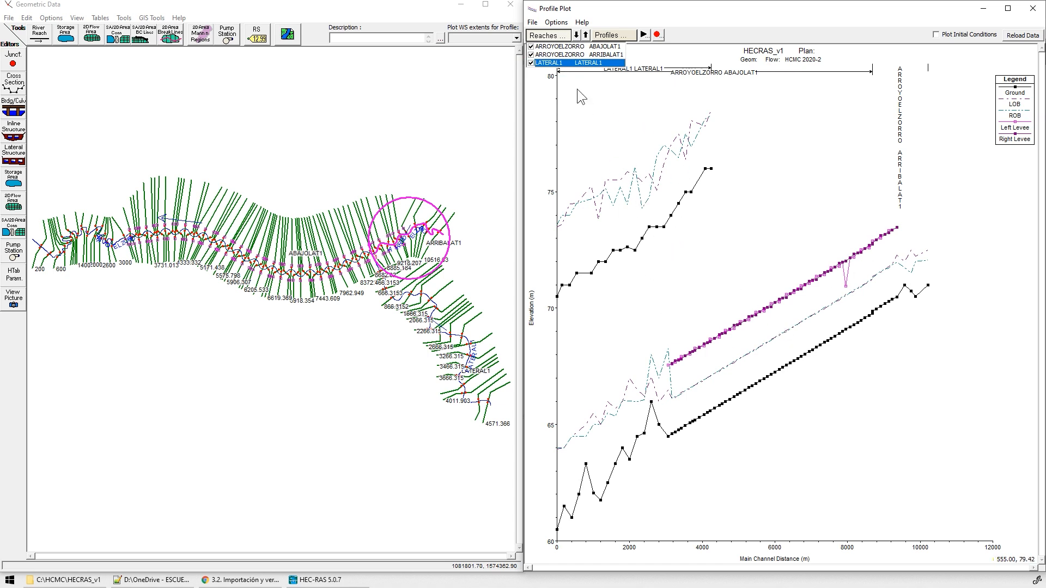
pyautogui.click(532, 64)
# - Label the profile plot with river stationing land marks, and examine the stations at the downstream end close up
pyautogui.rightClick(743, 424)
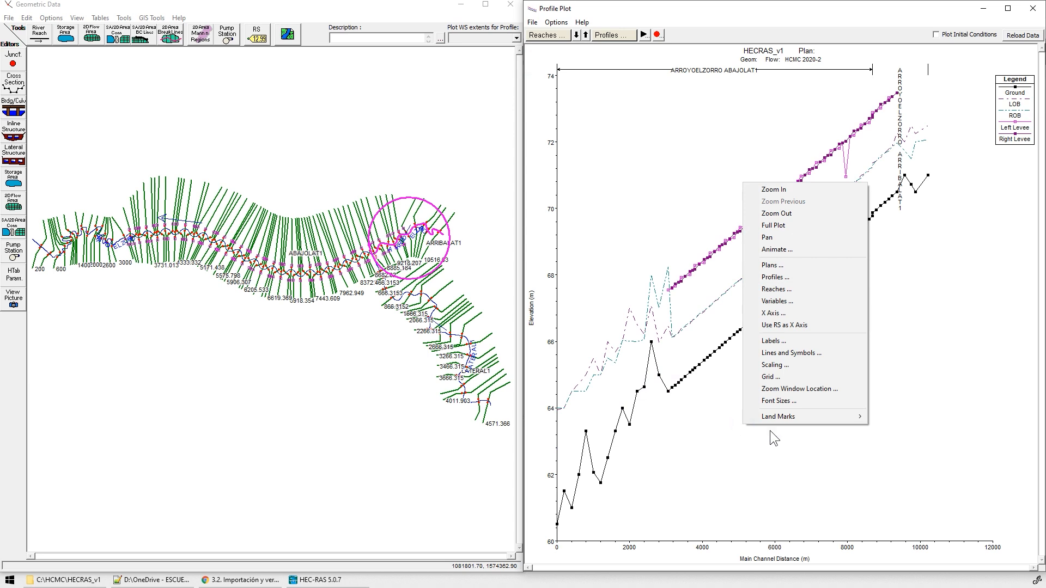
pyautogui.moveTo(794, 424)
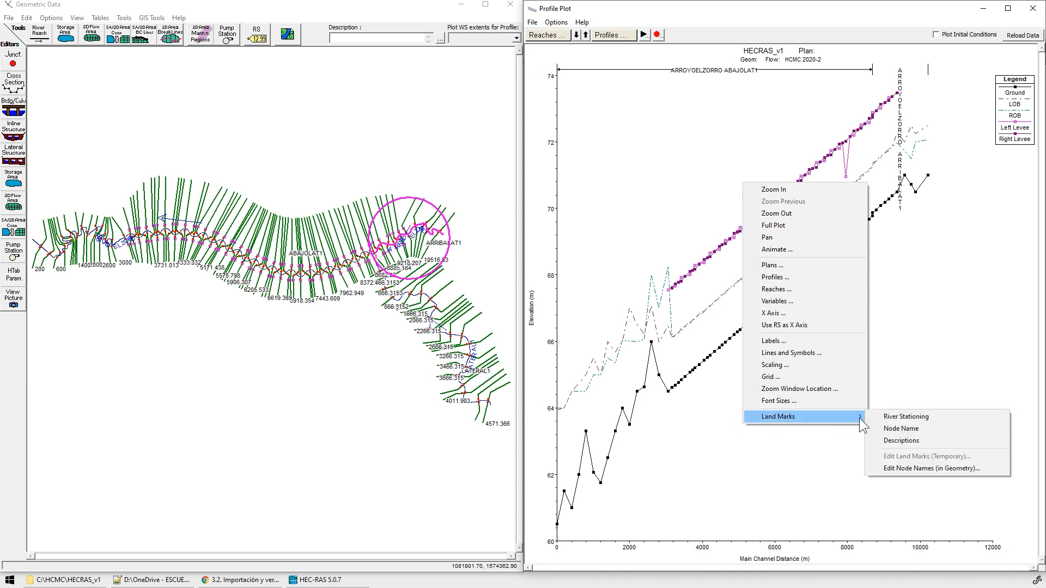
pyautogui.click(875, 418)
pyautogui.rightClick(594, 493)
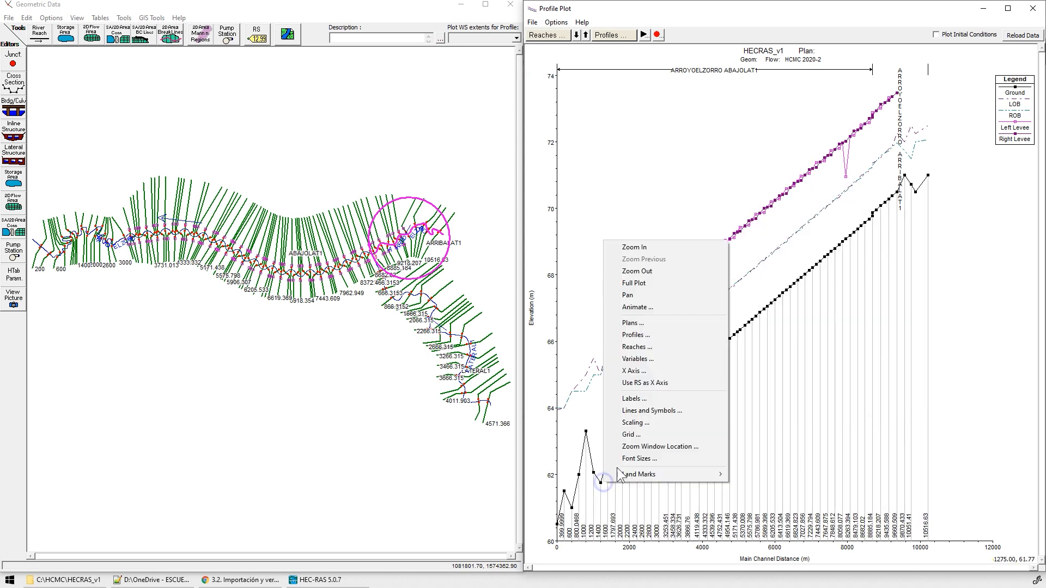
pyautogui.click(631, 248)
pyautogui.moveTo(535, 484); pyautogui.dragTo(597, 551)
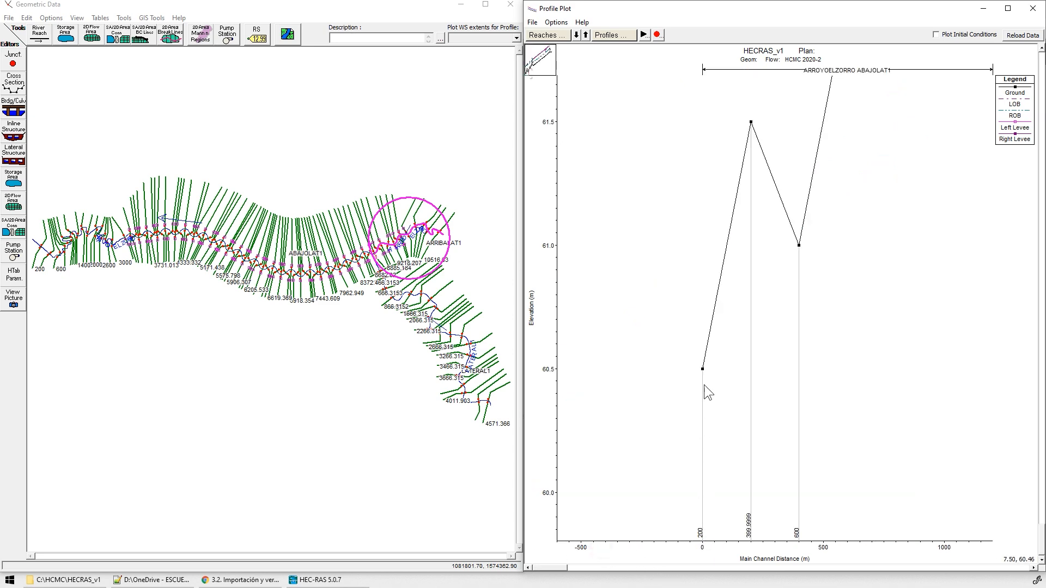
pyautogui.rightClick(680, 279)
pyautogui.click(717, 325)
# - Try the node name and description land marks on the profile plot
pyautogui.rightClick(684, 213)
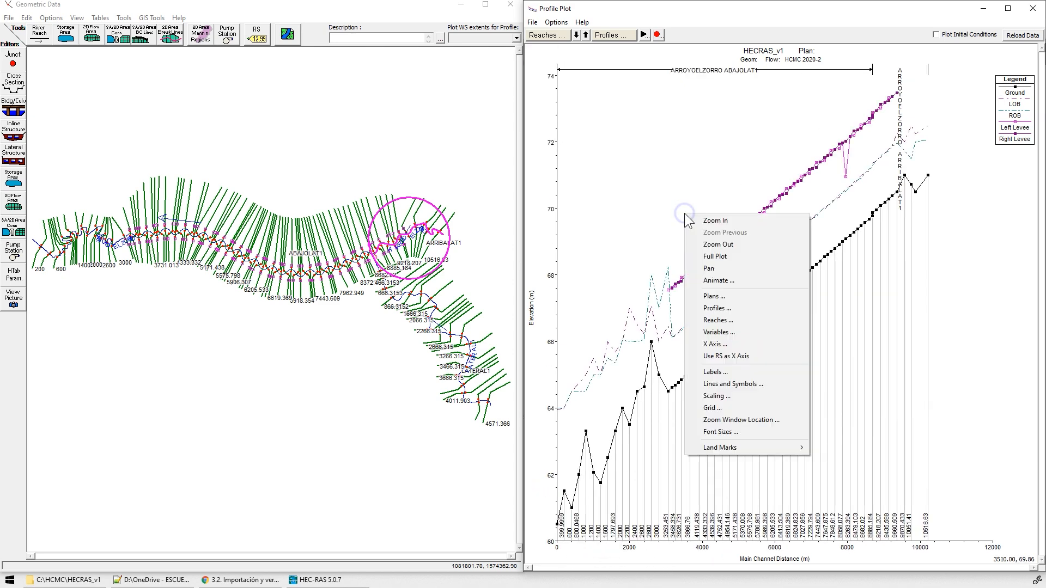
pyautogui.click(746, 445)
pyautogui.click(849, 459)
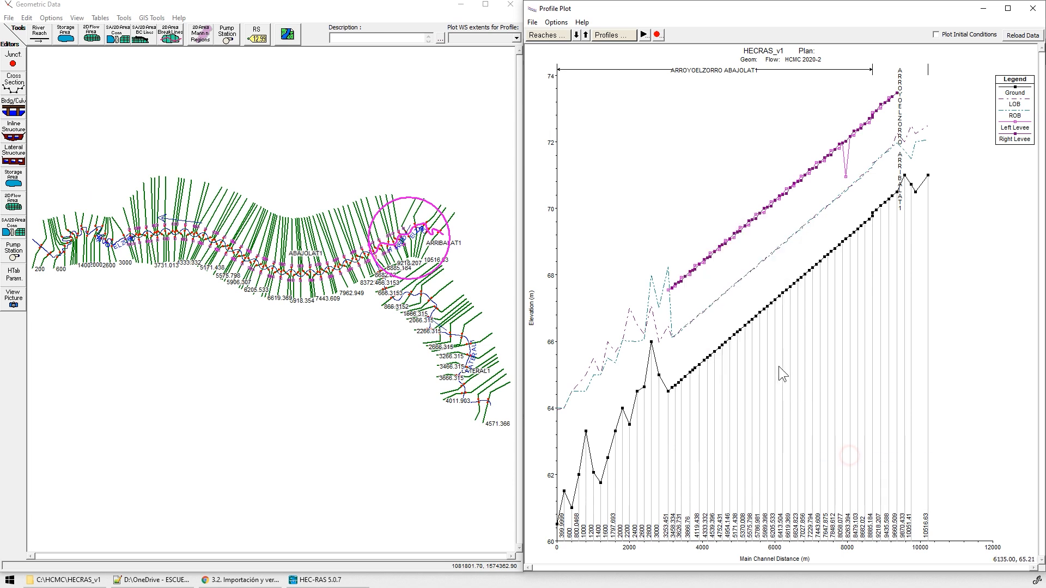
pyautogui.rightClick(779, 366)
pyautogui.moveTo(872, 354)
pyautogui.click(947, 378)
# - Show major tic grid lines on the profile plot, without the thick border box
pyautogui.rightClick(787, 381)
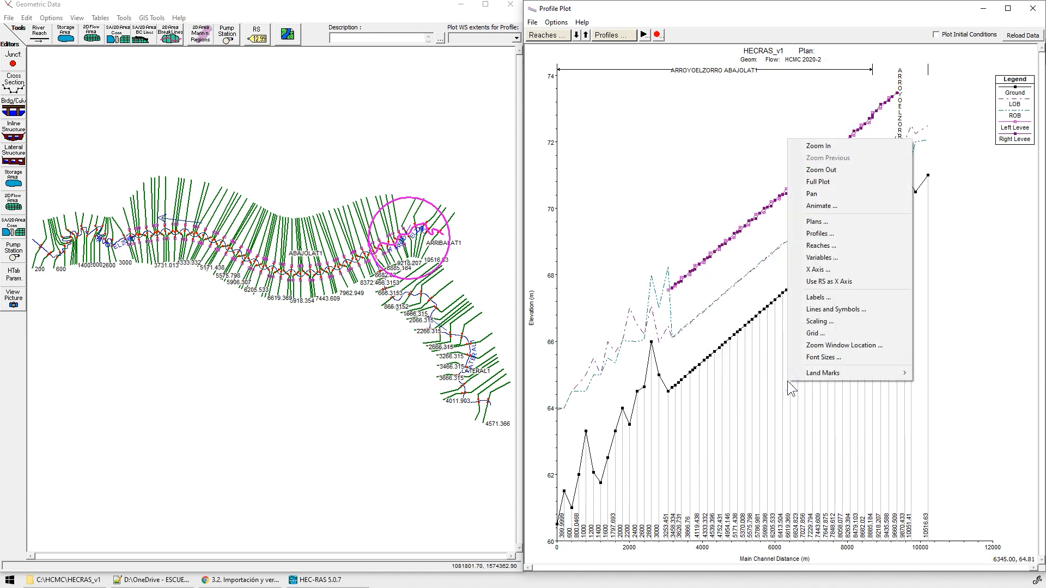
pyautogui.click(818, 333)
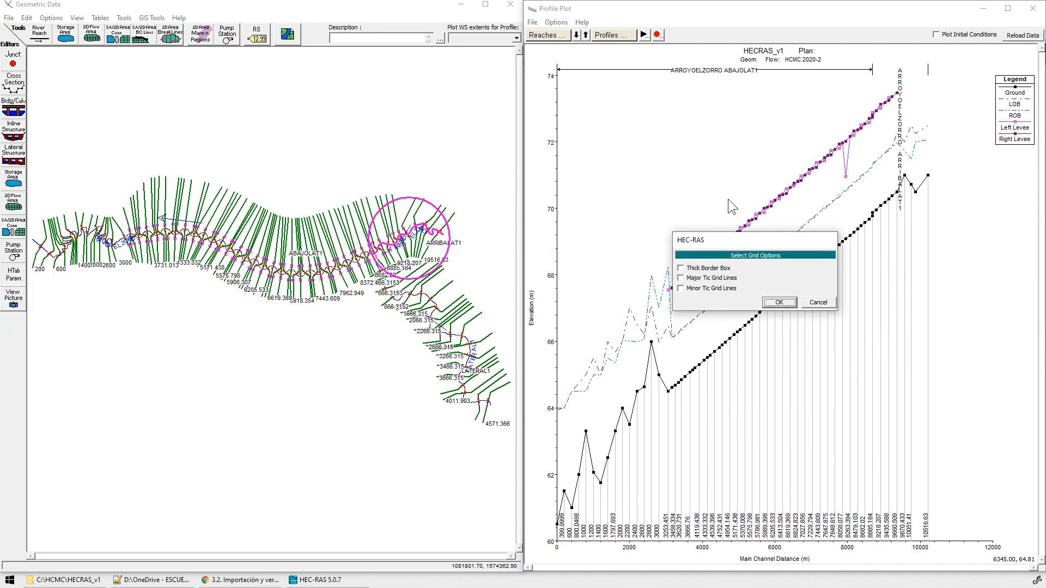
pyautogui.click(713, 268)
pyautogui.click(728, 278)
pyautogui.click(780, 302)
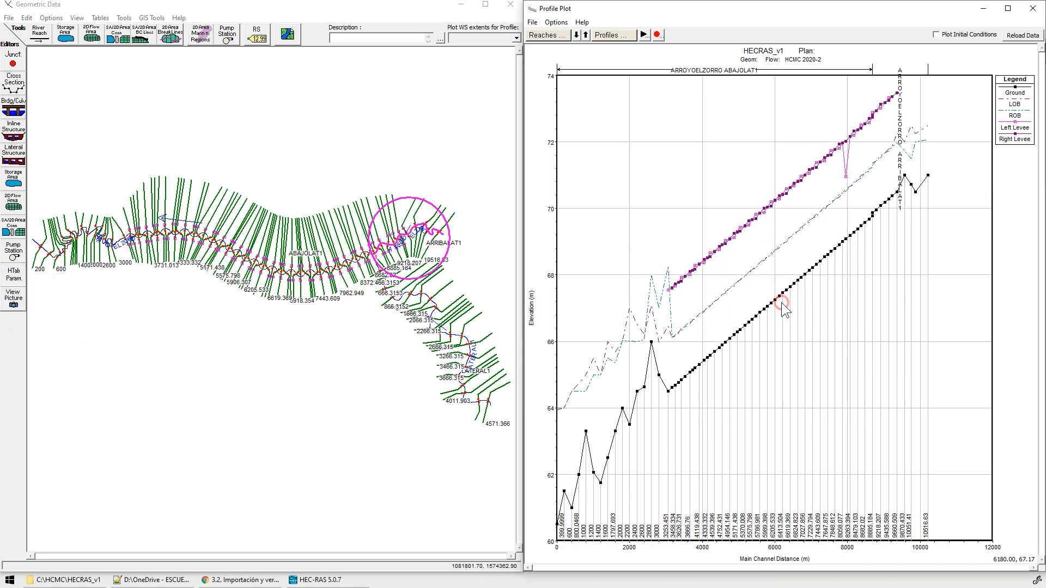
pyautogui.rightClick(638, 170)
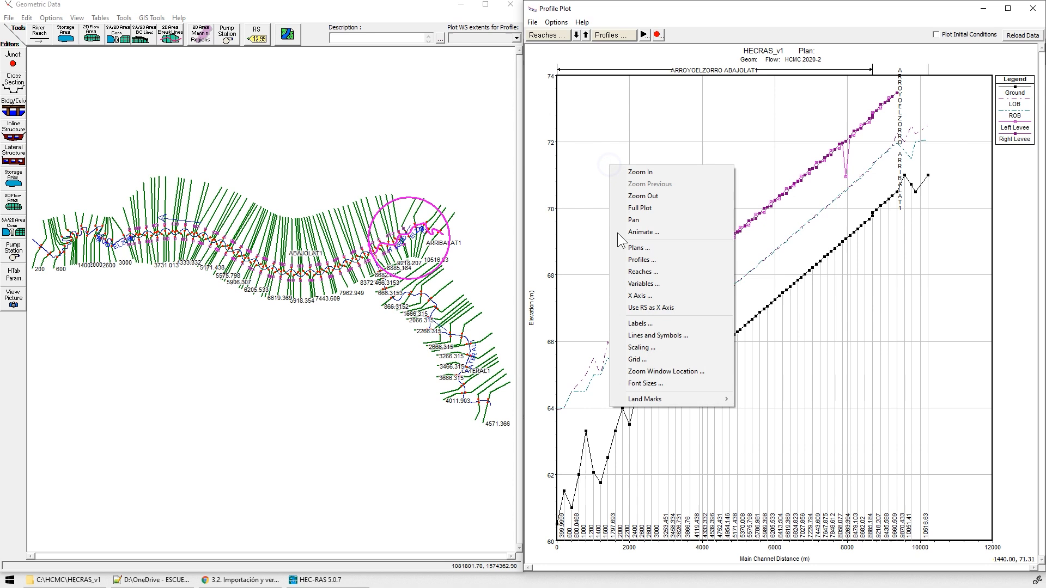
pyautogui.click(662, 360)
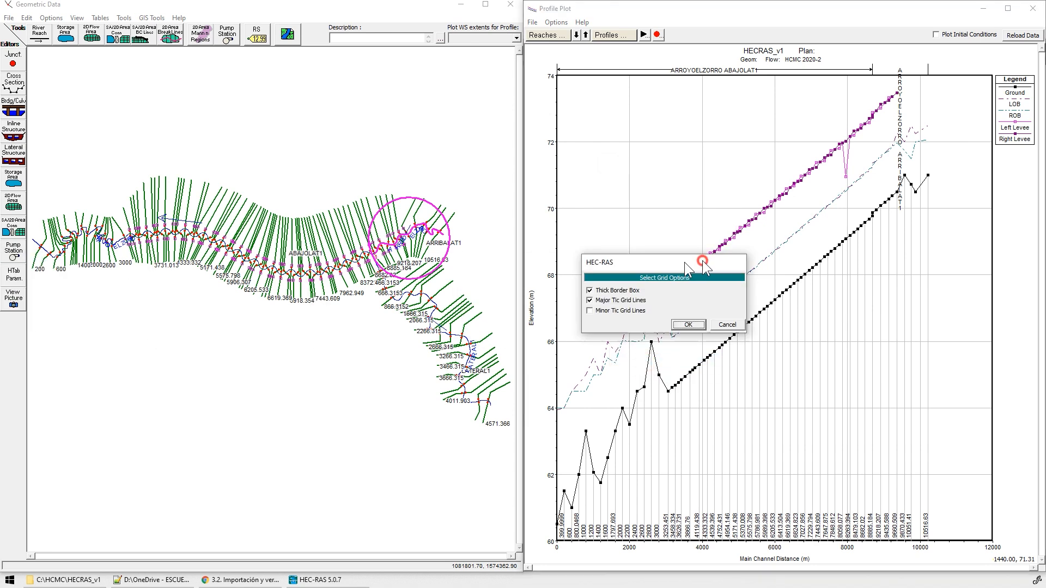
pyautogui.click(775, 320)
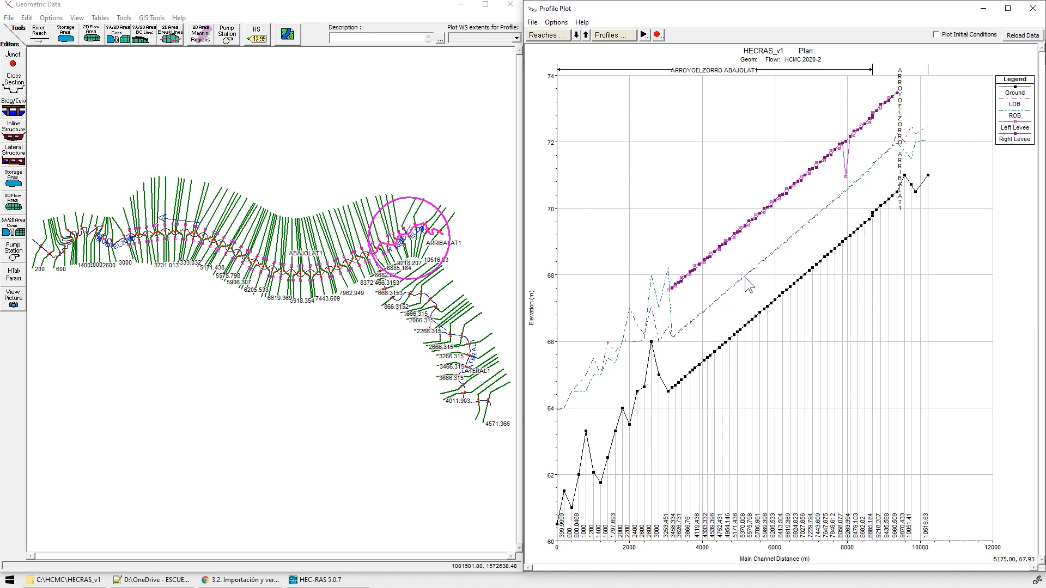
# - Display only the LATERAL1 reach in the profile plot and examine its ground and bank lines
pyautogui.click(547, 35)
pyautogui.click(530, 54)
pyautogui.click(531, 47)
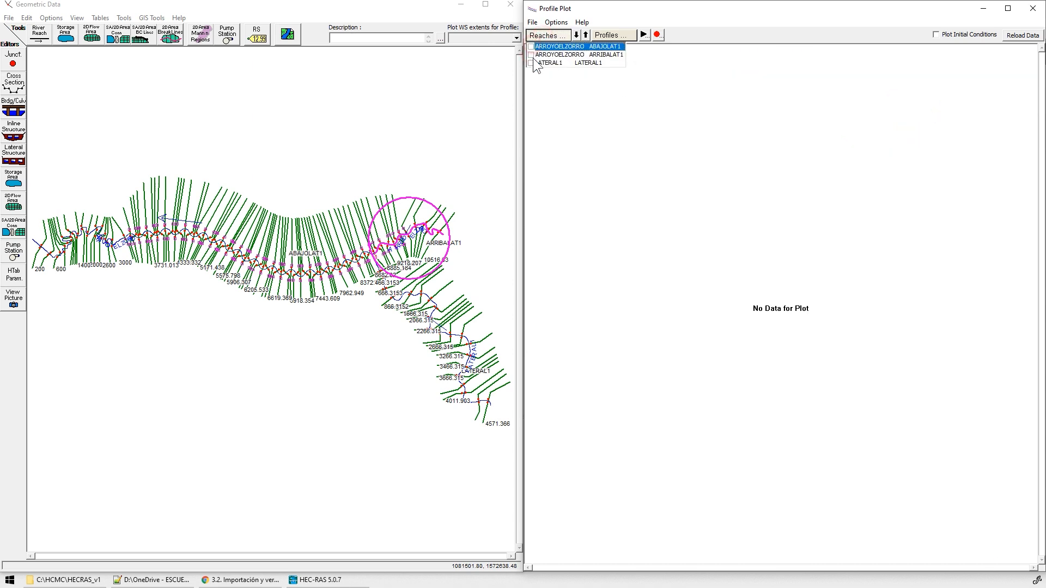
pyautogui.click(531, 63)
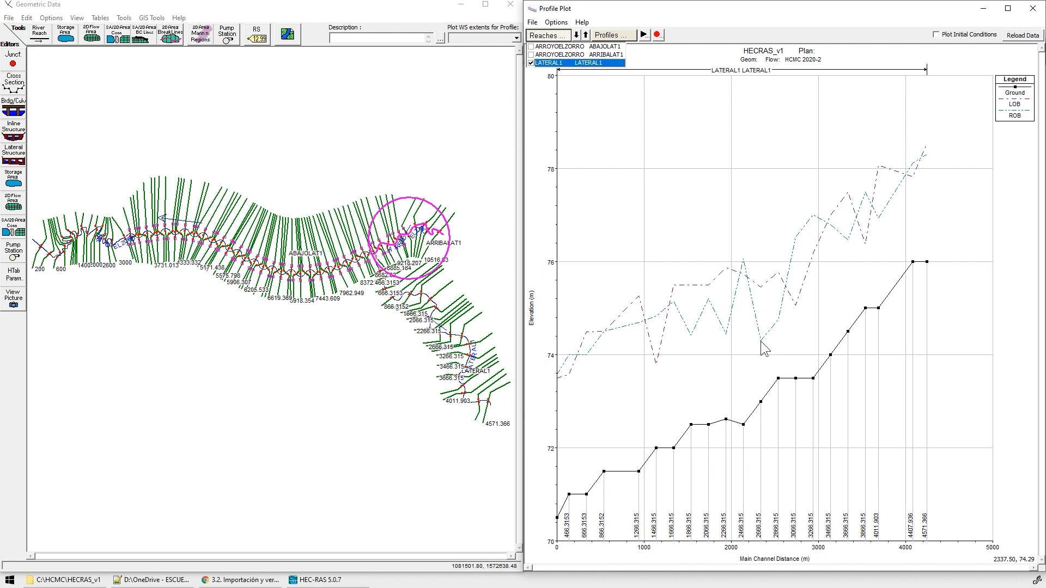
# - Plot ARROYOELZORRO ABAJOLAT1 and ARRIBALAT1 instead of LATERAL1, examine their maximized profile, and close the profile plot
pyautogui.click(531, 63)
pyautogui.click(531, 55)
pyautogui.click(531, 47)
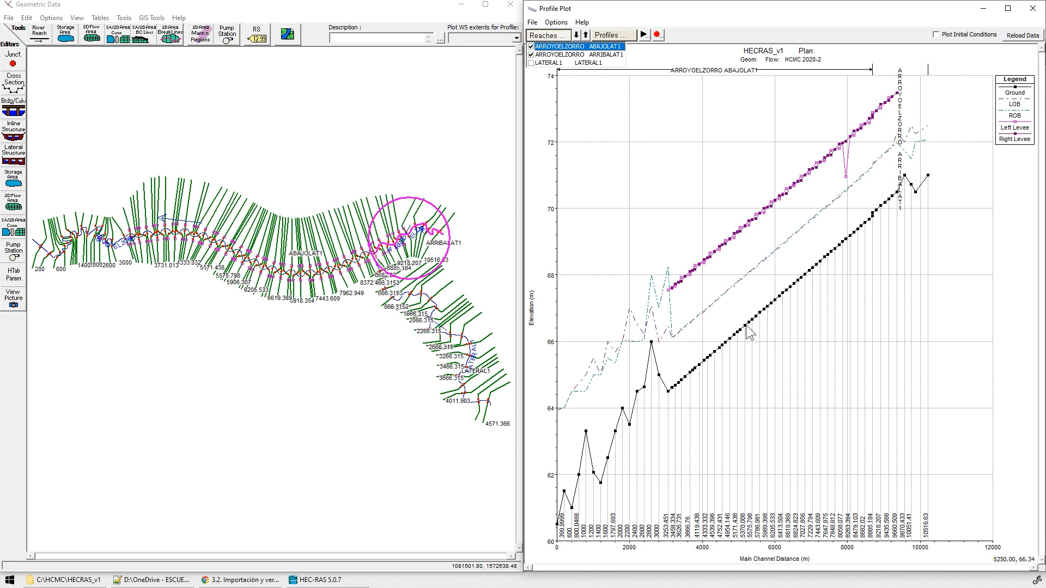
pyautogui.click(1008, 9)
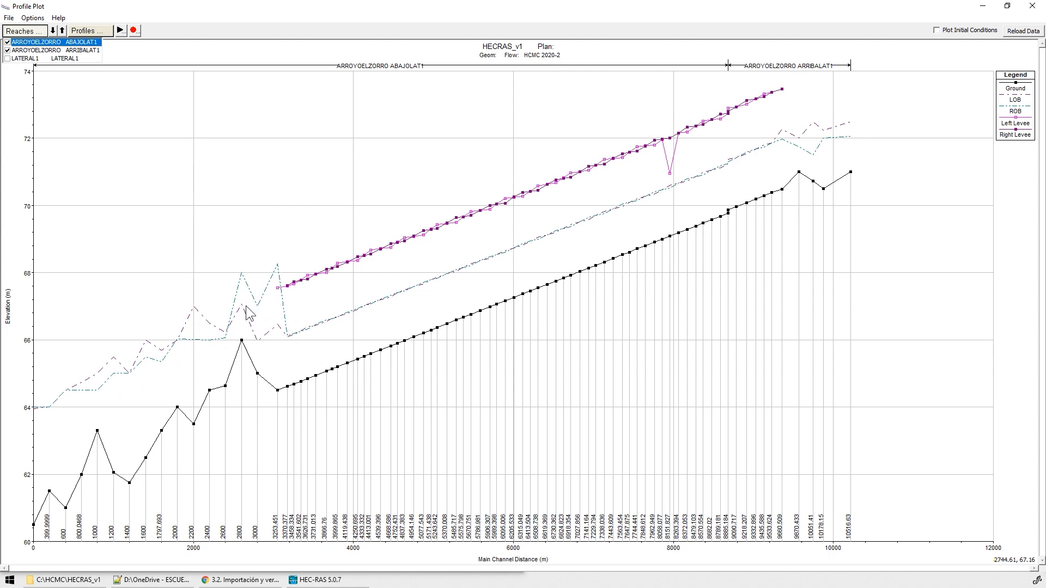
pyautogui.click(1034, 6)
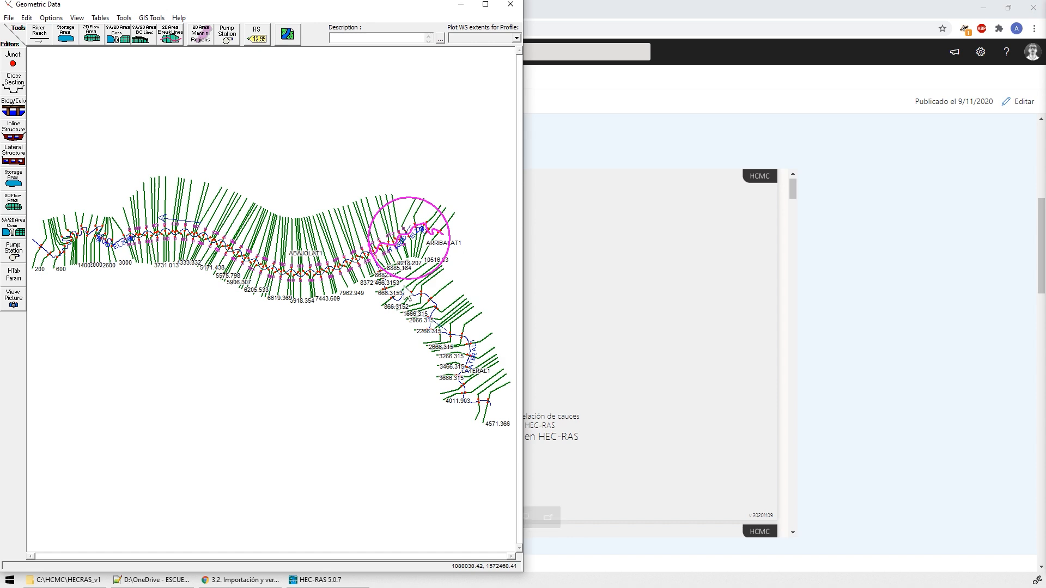
# - Open ARRIBALAT1 cross section 10516.63 for editing, with its data window beside the Geometric Data window
pyautogui.click(486, 5)
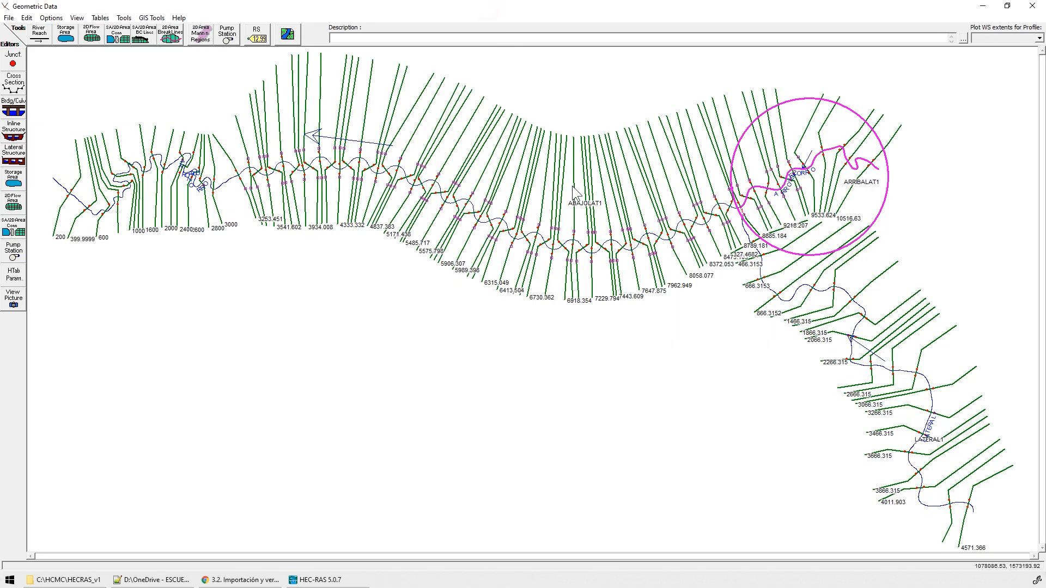
pyautogui.rightClick(864, 173)
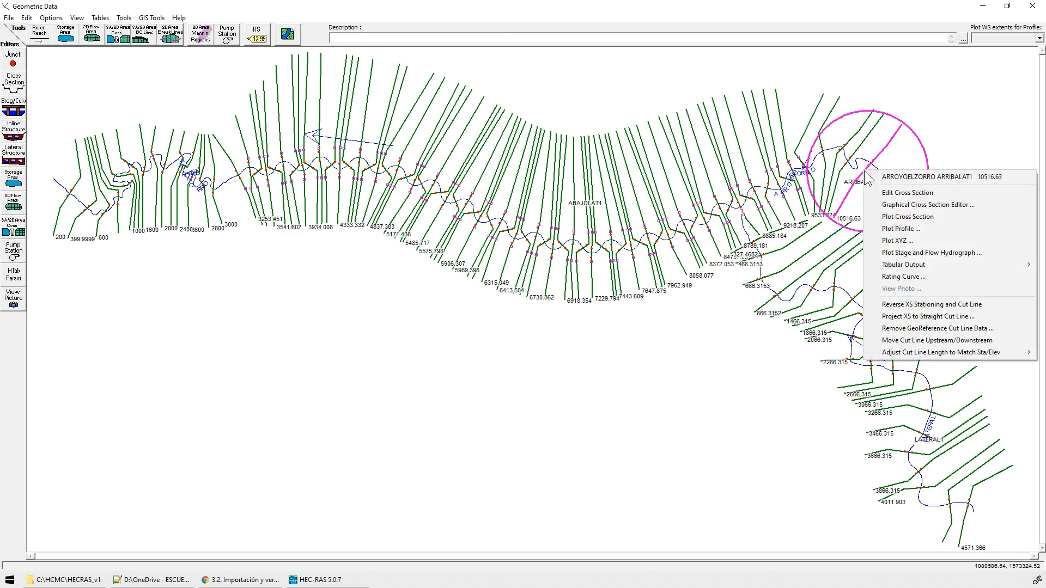
pyautogui.click(896, 193)
pyautogui.moveTo(761, 158); pyautogui.dragTo(1035, 162)
pyautogui.click(160, 113)
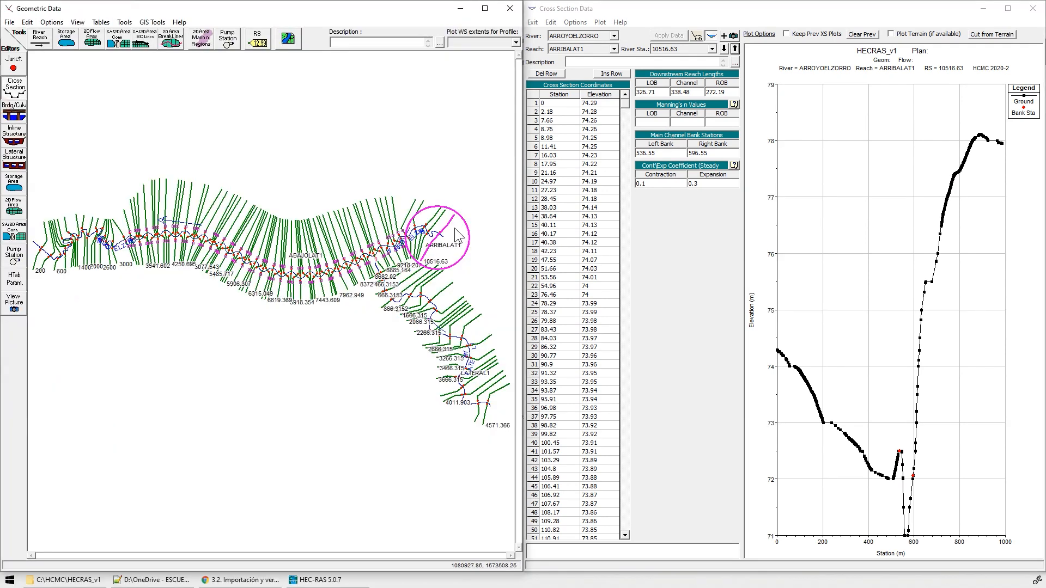
# - Check the left overbank, channel and right overbank downstream reach lengths of cross section 10516.63
pyautogui.click(662, 93)
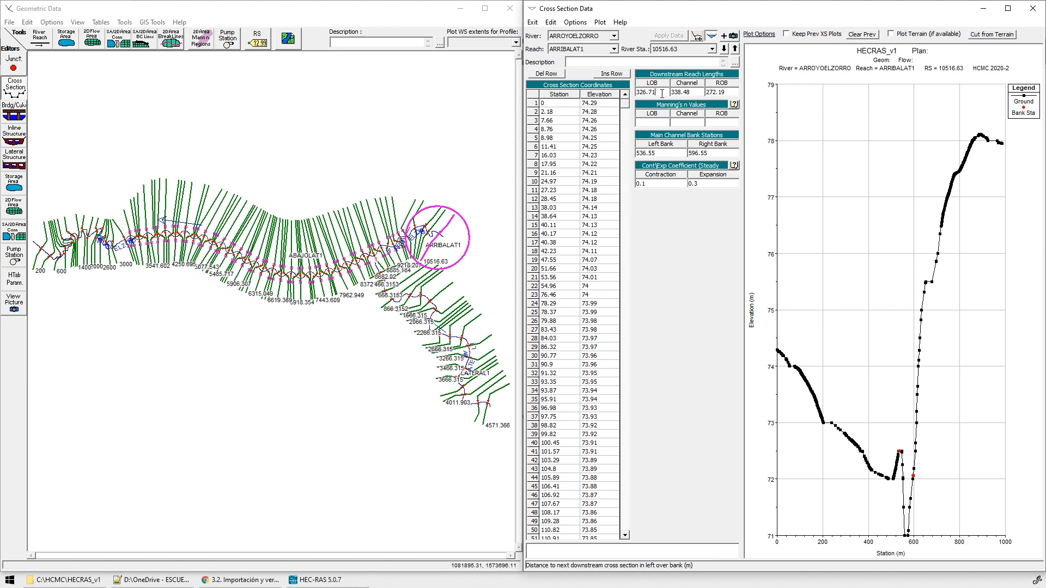
pyautogui.press('Tab')
pyautogui.press('Tab')
# - Compare the left and right main channel bank stations of cross section 10516.63 with an enlarged plot of its channel
pyautogui.click(662, 153)
pyautogui.rightClick(895, 406)
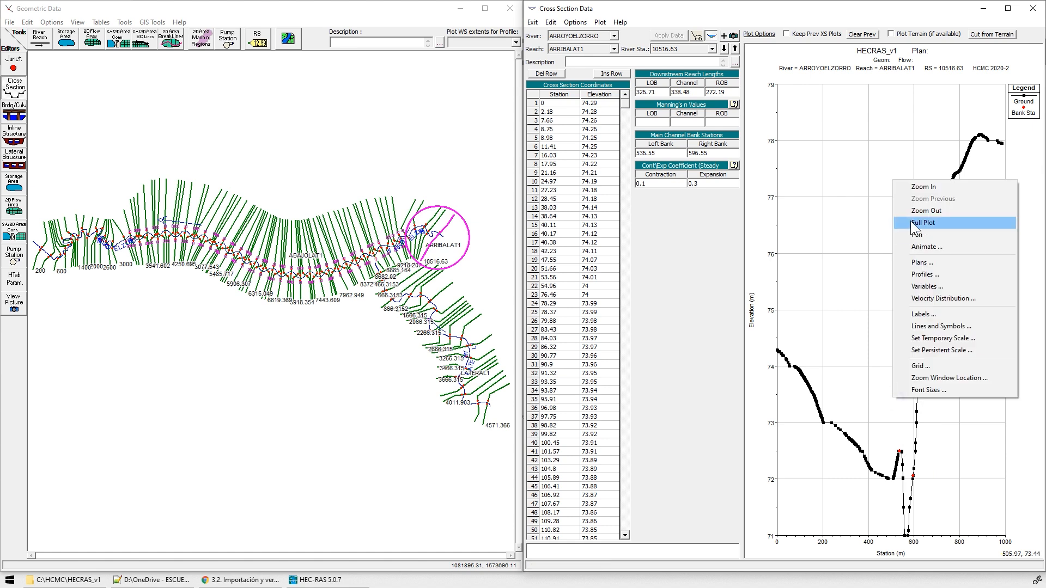
pyautogui.click(920, 186)
pyautogui.moveTo(885, 434); pyautogui.dragTo(931, 537)
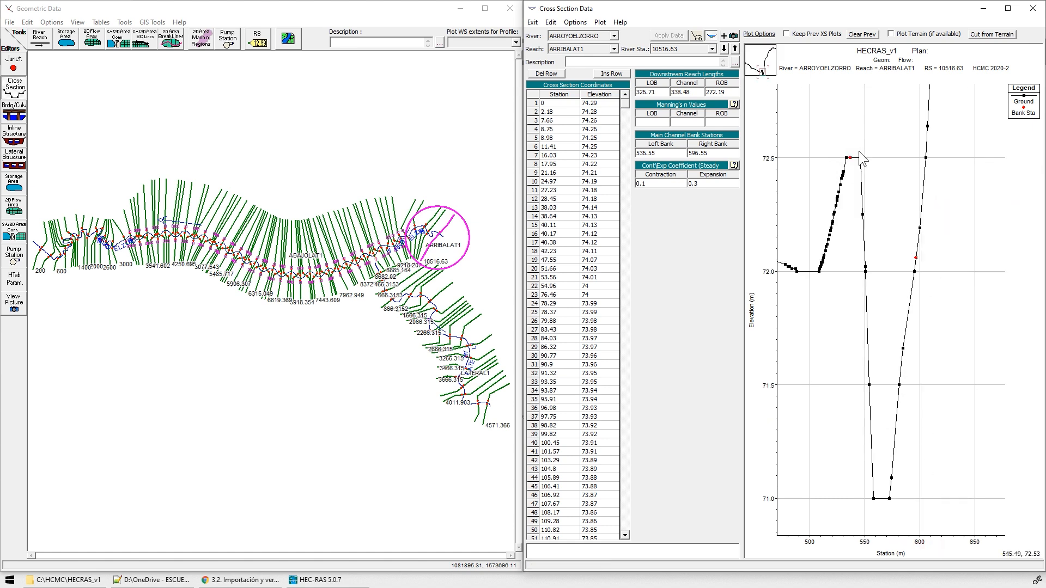
pyautogui.click(665, 153)
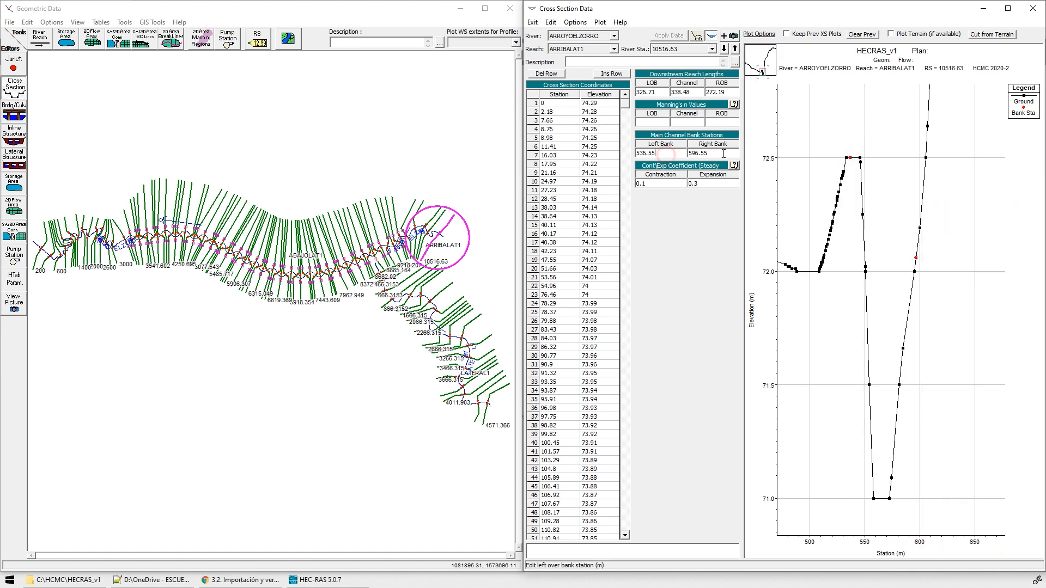
pyautogui.click(725, 154)
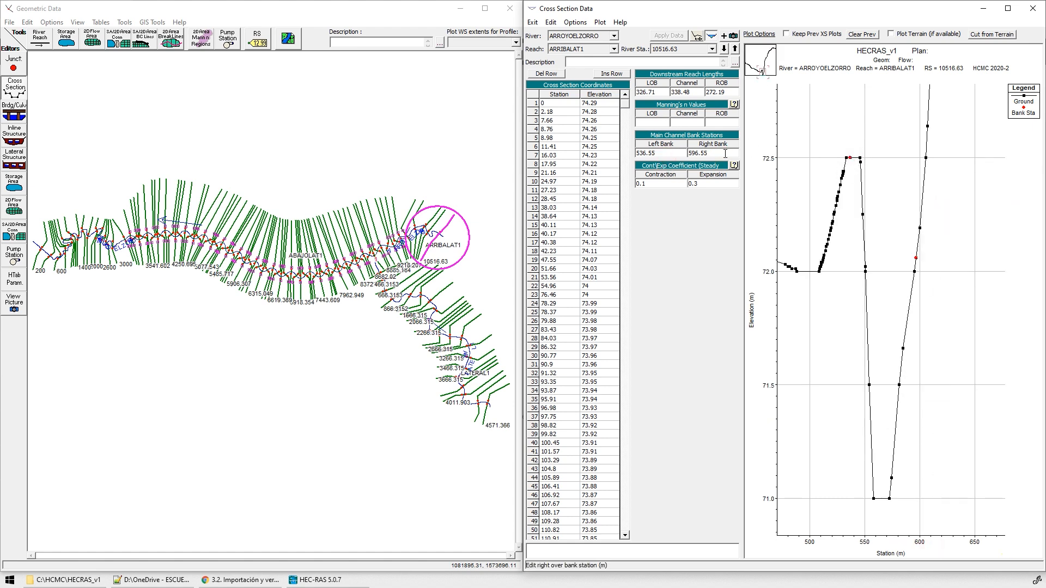
pyautogui.click(780, 538)
# - Move downstream through the ARRIBALAT1 cross sections to station 9870.433, and examine its channel and bank stations close up
pyautogui.click(724, 48)
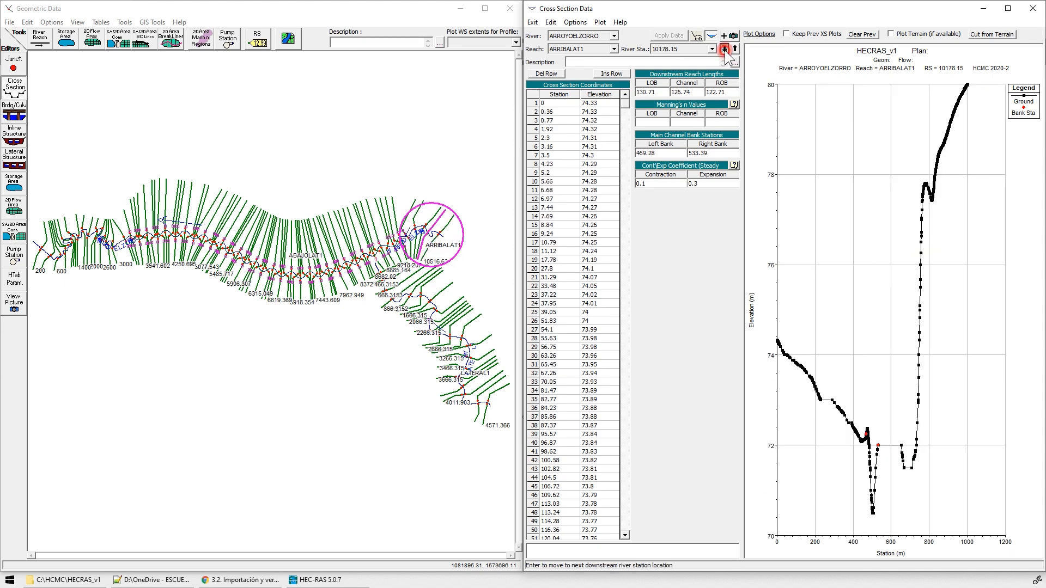
pyautogui.click(724, 49)
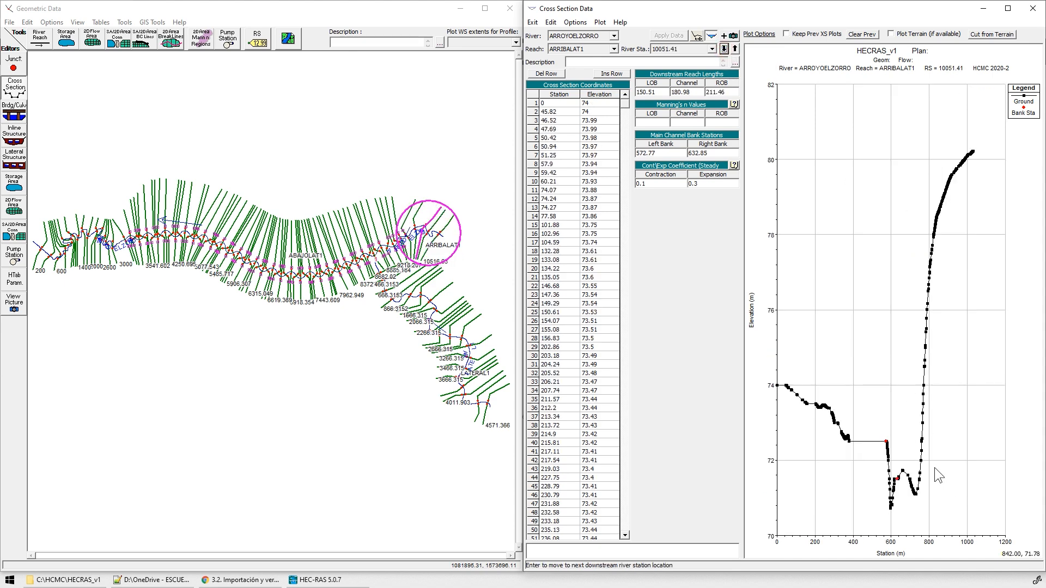
pyautogui.click(724, 49)
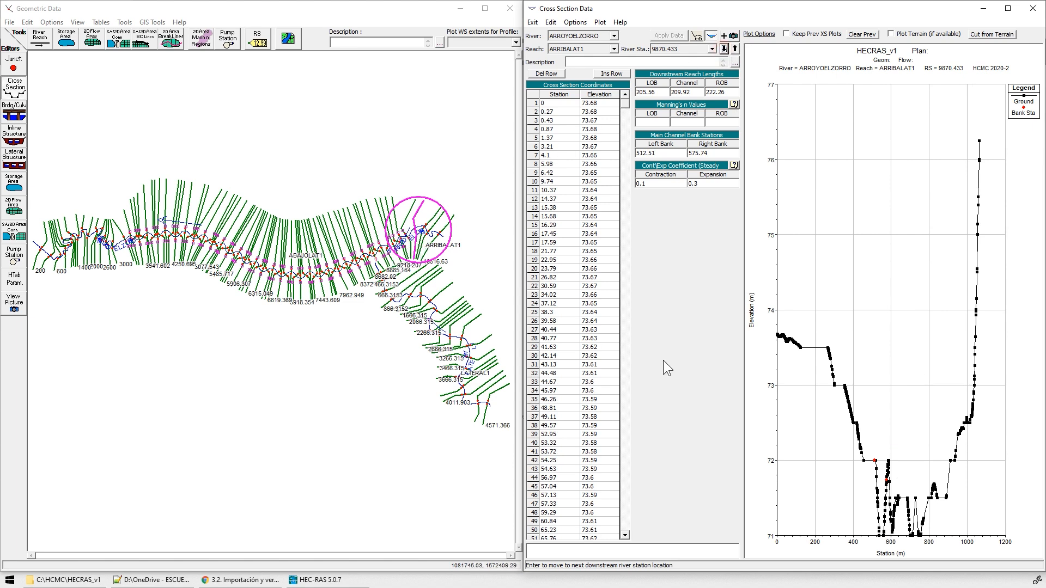
pyautogui.rightClick(852, 401)
pyautogui.click(897, 173)
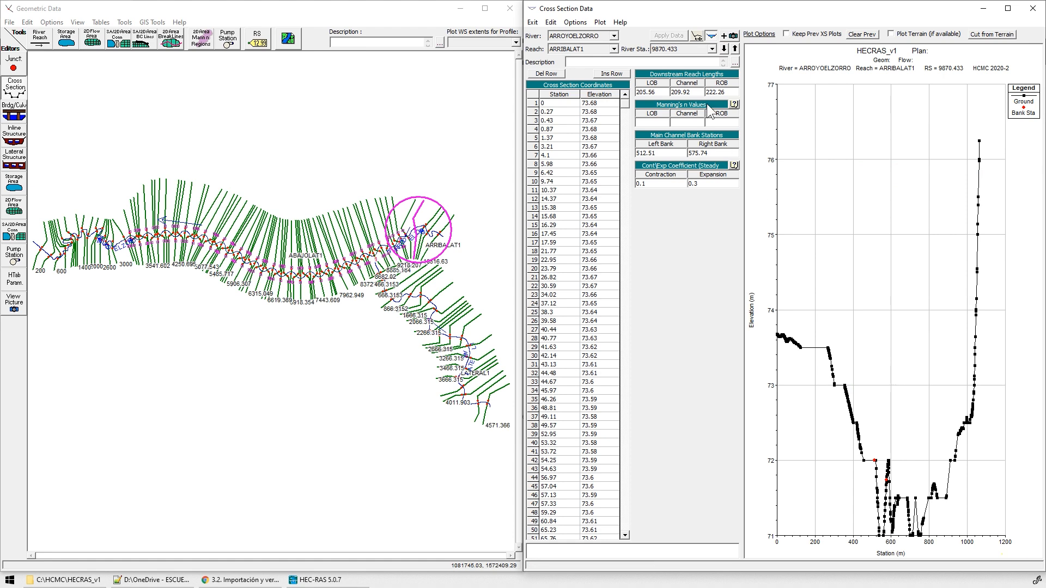
pyautogui.moveTo(864, 447); pyautogui.dragTo(988, 550)
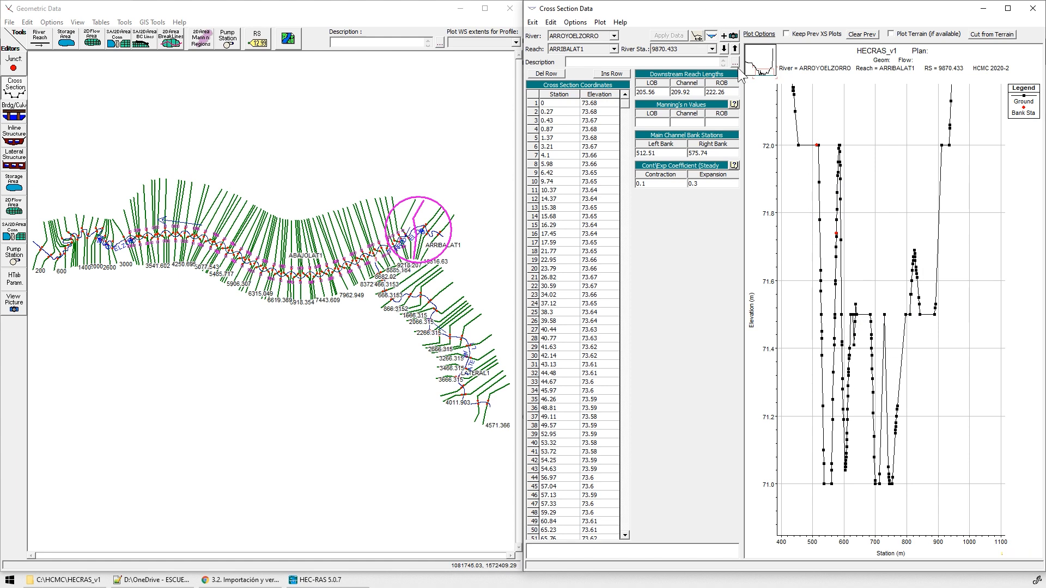
# - Move downstream to ARRIBALAT1 cross section 9660.509 and examine its bank stations and channel bed in a closely enlarged plot
pyautogui.click(724, 48)
pyautogui.rightClick(942, 357)
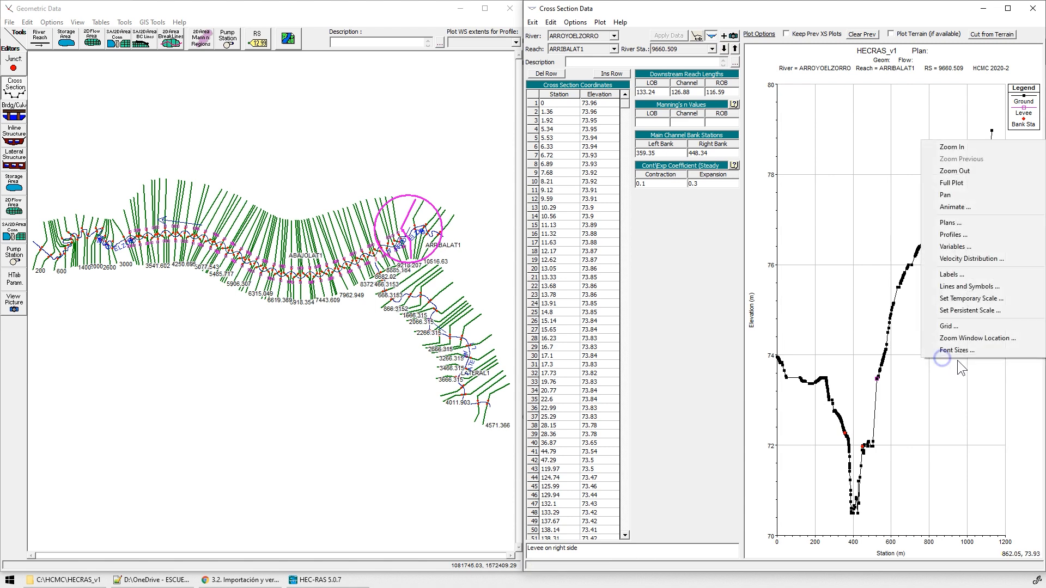
pyautogui.click(951, 150)
pyautogui.moveTo(822, 406); pyautogui.dragTo(906, 533)
pyautogui.rightClick(906, 346)
pyautogui.click(908, 352)
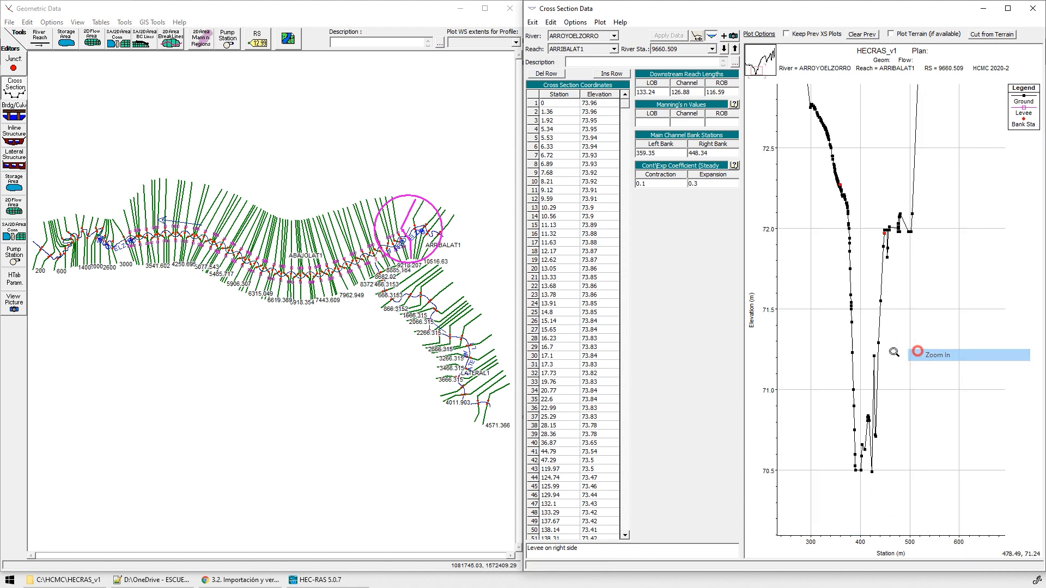
pyautogui.moveTo(828, 338); pyautogui.dragTo(937, 484)
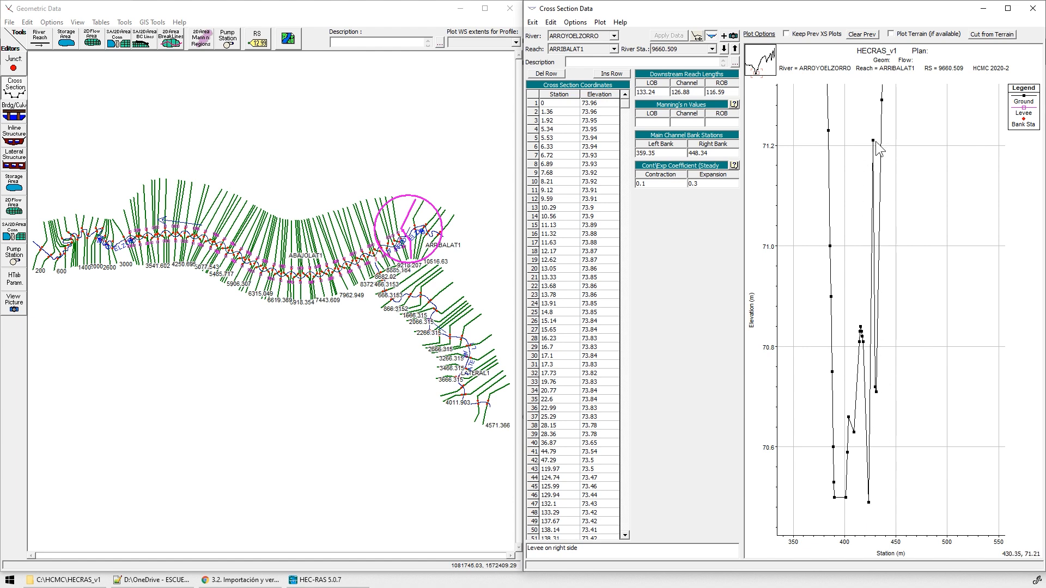
# - Move downstream to cross section 9533.624 and enlarge its plot around the main channel, bank stations and levees
pyautogui.click(725, 50)
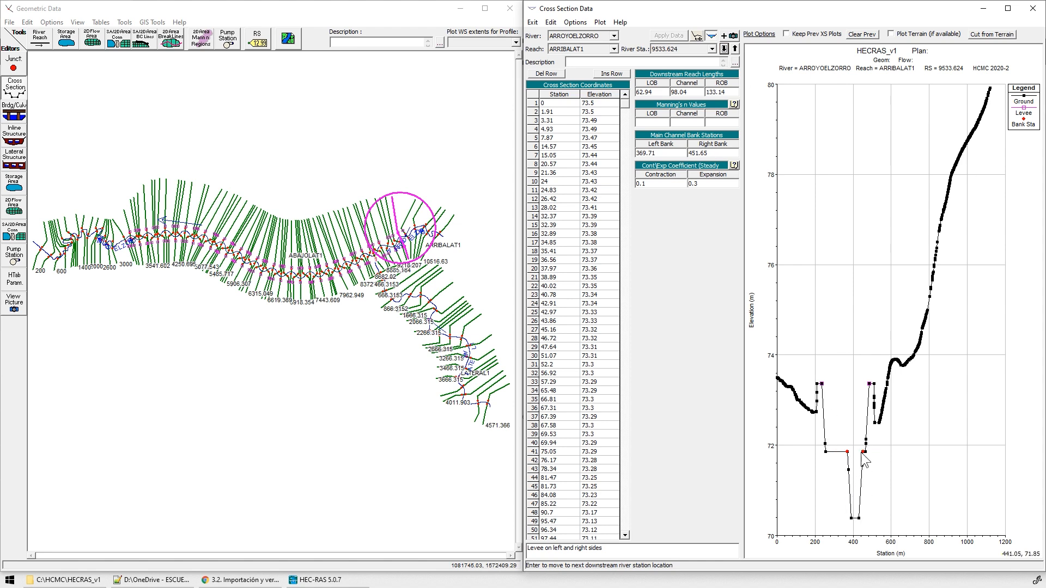
pyautogui.rightClick(855, 383)
pyautogui.click(870, 356)
pyautogui.moveTo(803, 374); pyautogui.dragTo(907, 539)
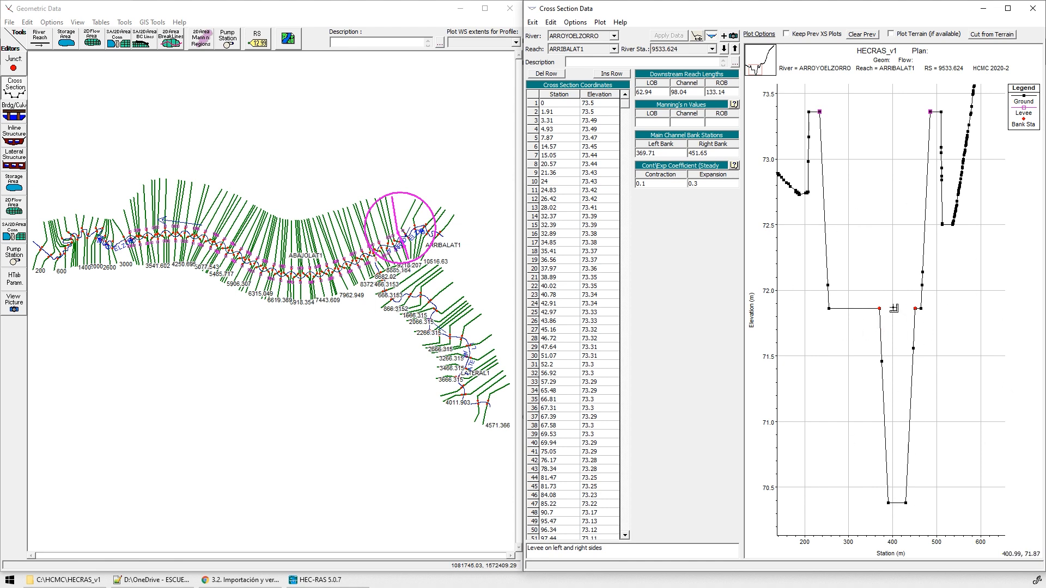
# - Measure the height difference between the left bank station and the channel bed of cross section 9533.624
pyautogui.moveTo(881, 310); pyautogui.dragTo(890, 504)
pyautogui.moveTo(946, 484); pyautogui.dragTo(680, 243)
pyautogui.moveTo(675, 307); pyautogui.dragTo(622, 303)
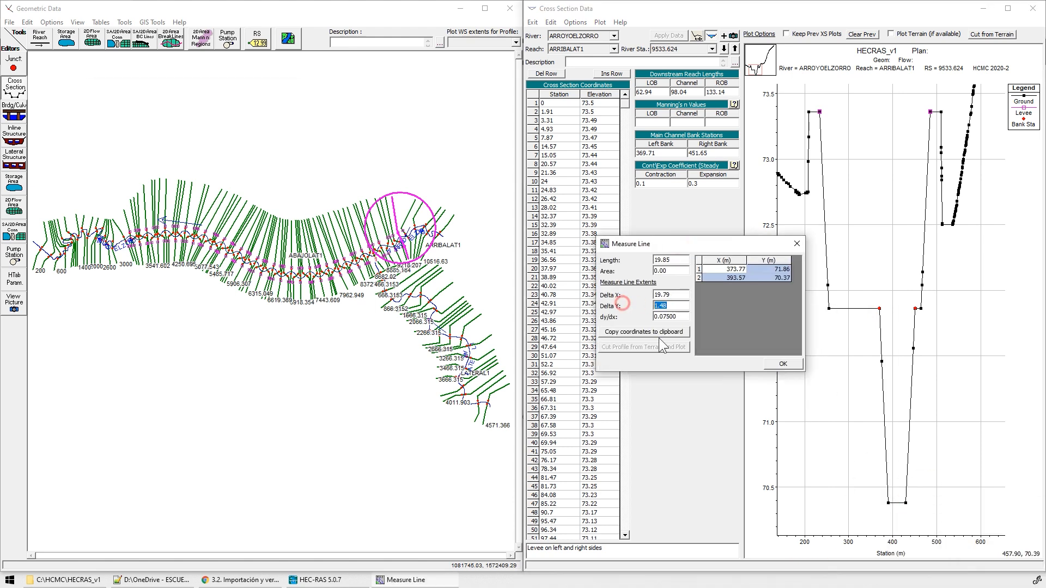
pyautogui.click(797, 244)
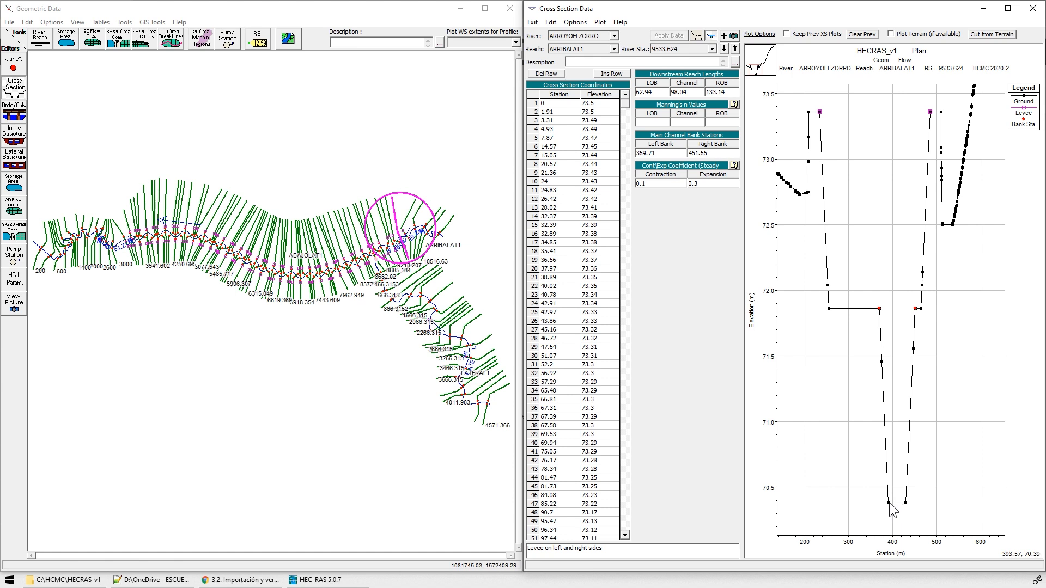
pyautogui.press('ctrl')
pyautogui.press('ctrl')
pyautogui.press('ctrl')
pyautogui.press('ctrl')
# - Move downstream to cross section 9435.588, and compare its enlarged channel plot with its alignment on the geometry map
pyautogui.click(724, 49)
pyautogui.rightClick(853, 303)
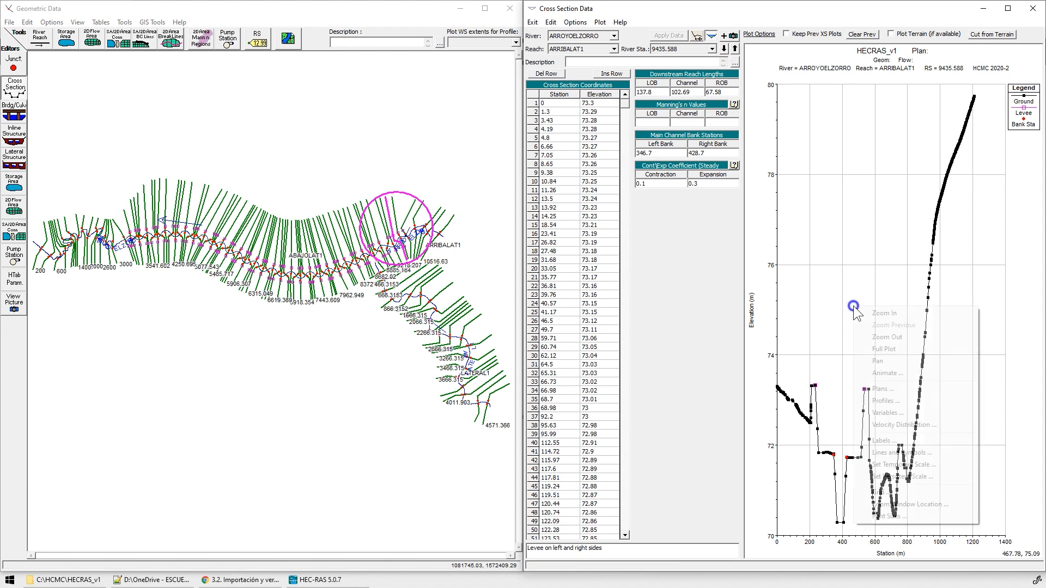
pyautogui.click(871, 311)
pyautogui.moveTo(798, 364); pyautogui.dragTo(905, 531)
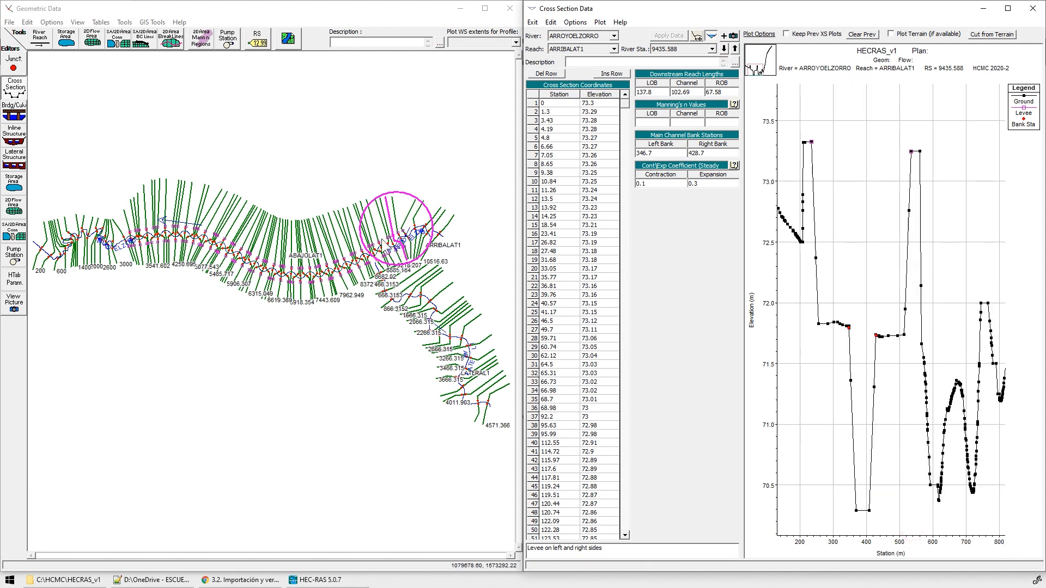
pyautogui.scroll(3, 406, 242)
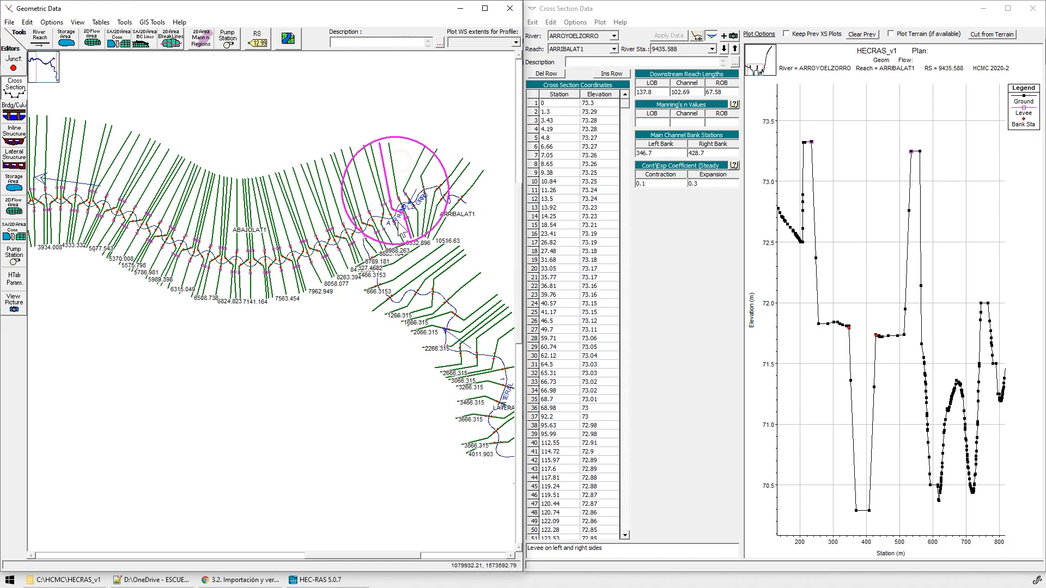
pyautogui.scroll(2, 382, 224)
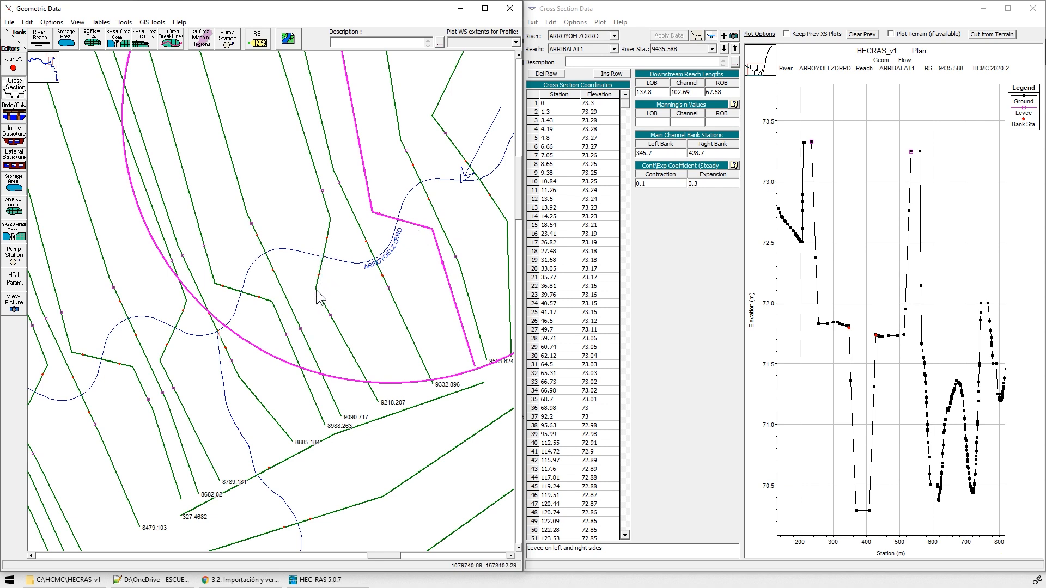
pyautogui.press('ctrl')
# - Move downstream to cross section 9332.896 and examine its left and right bank stations close up on the plot
pyautogui.click(723, 49)
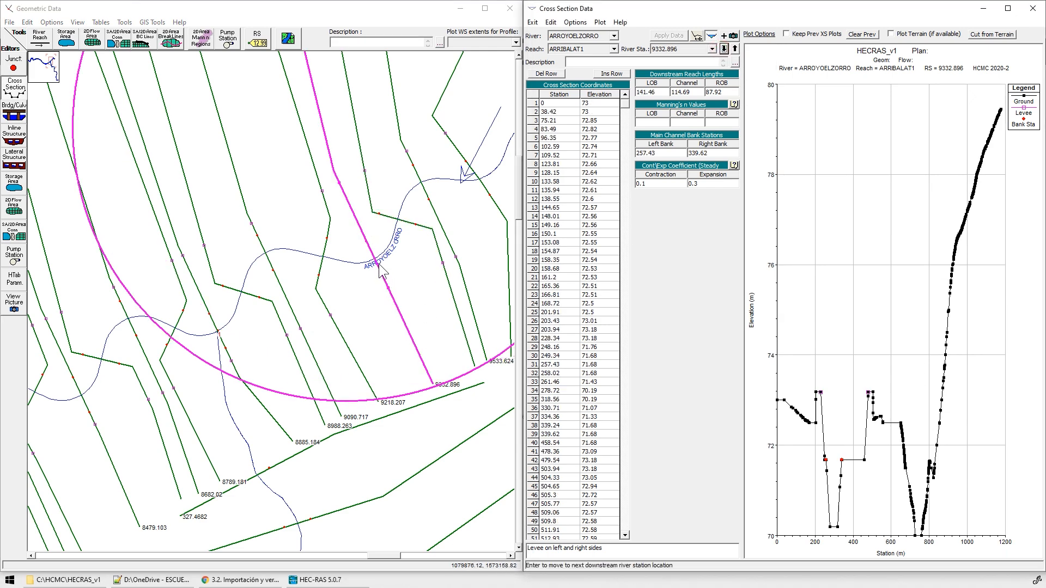
pyautogui.rightClick(854, 327)
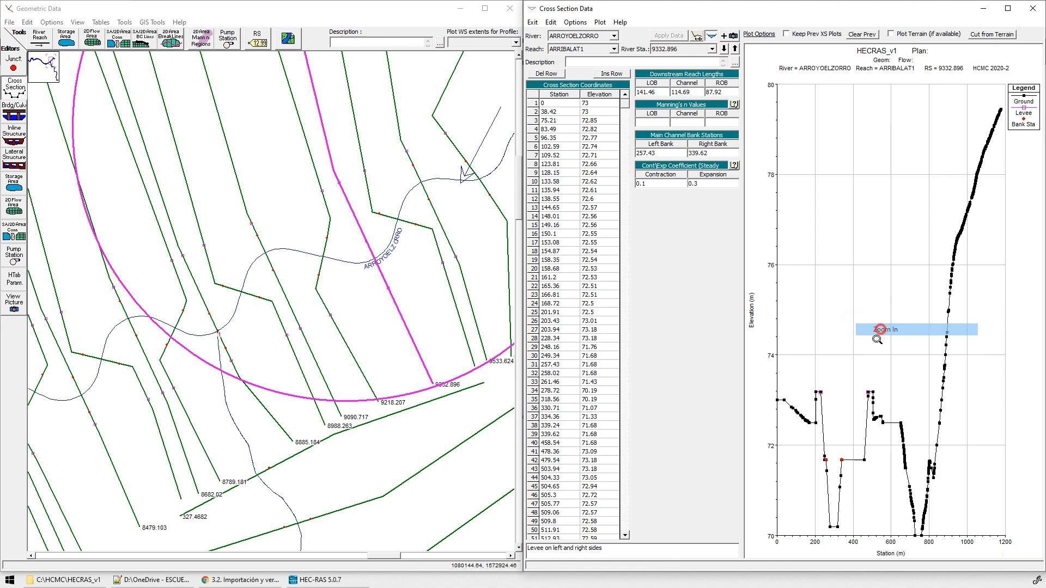
pyautogui.click(878, 327)
pyautogui.moveTo(844, 433); pyautogui.dragTo(914, 543)
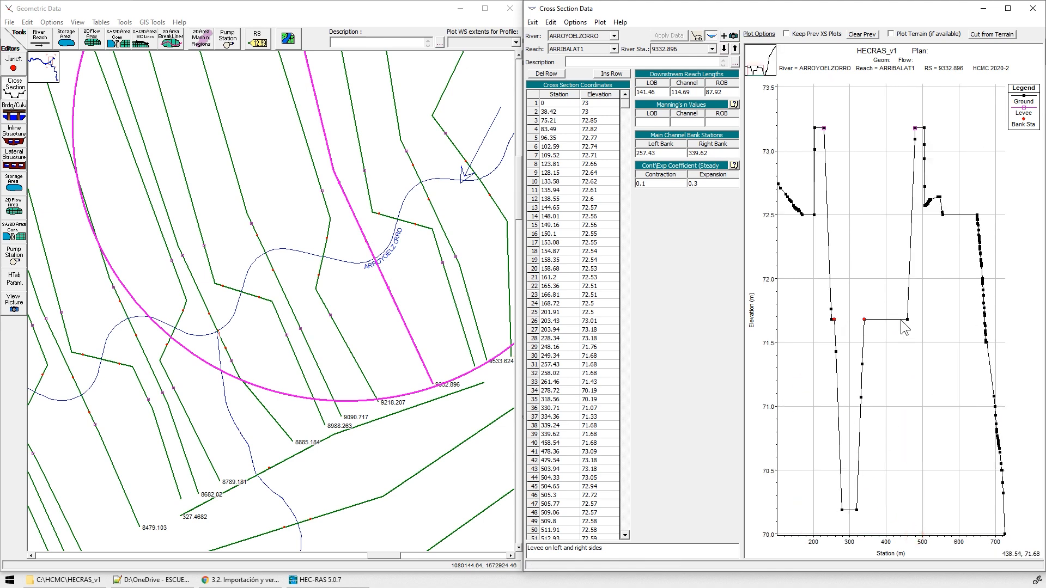
pyautogui.rightClick(808, 281)
pyautogui.click(828, 292)
pyautogui.moveTo(820, 306); pyautogui.dragTo(926, 338)
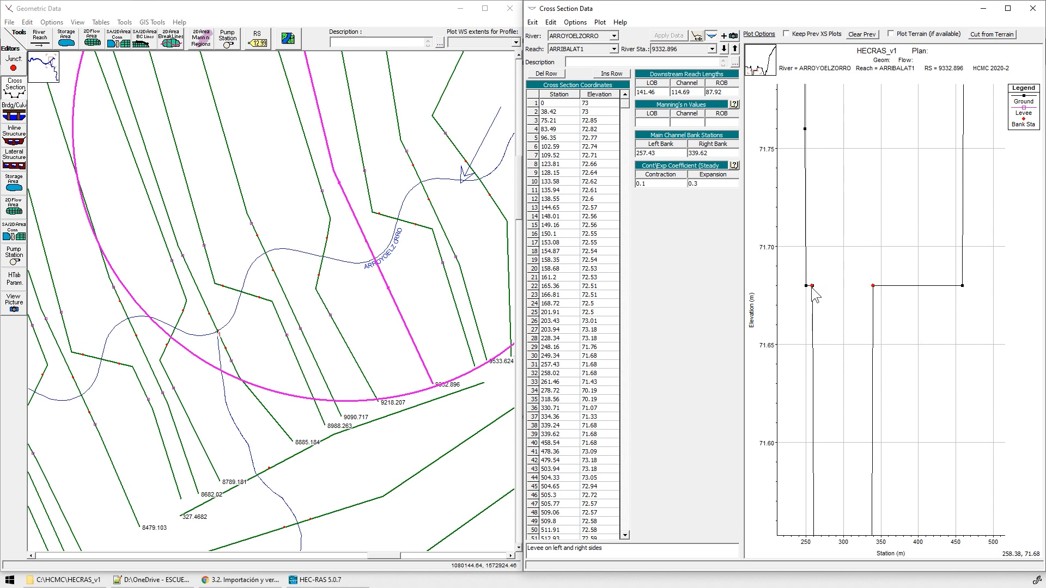
# - Restore the full plot of cross section 9332.896, and enlarge the area containing the channel and both levees
pyautogui.rightClick(855, 224)
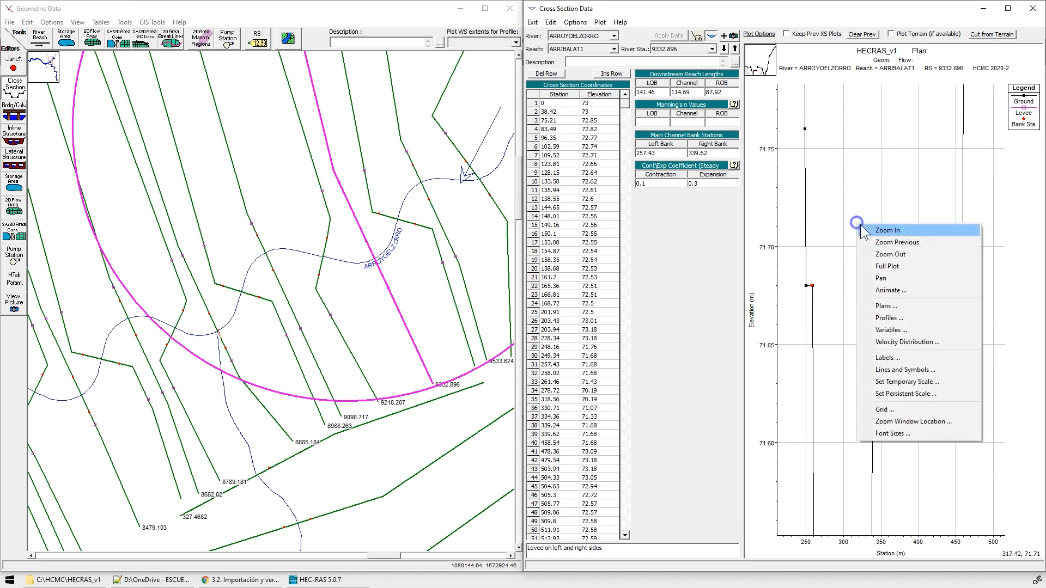
pyautogui.click(899, 267)
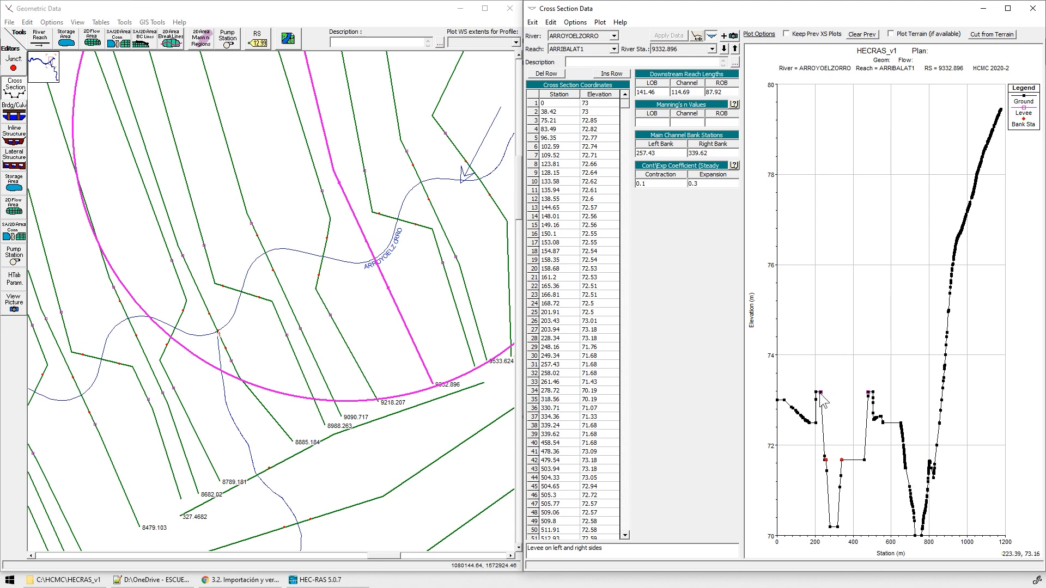
pyautogui.rightClick(834, 314)
pyautogui.click(855, 323)
pyautogui.moveTo(803, 378); pyautogui.dragTo(890, 535)
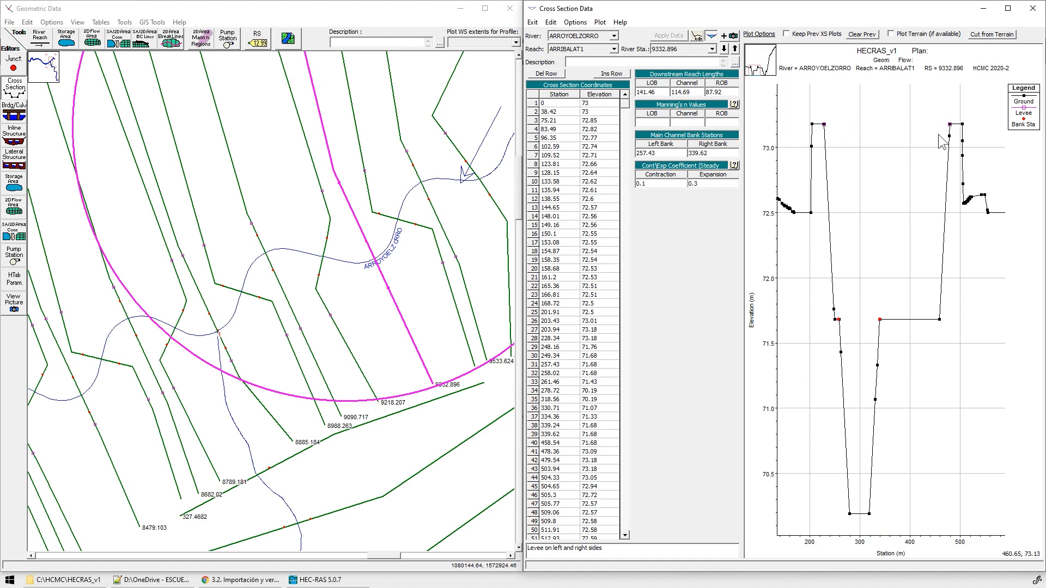
# - Step through the remaining downstream cross sections of ARRIBALAT1 and review their profiles, levees and bank stations
pyautogui.click(723, 49)
pyautogui.click(724, 49)
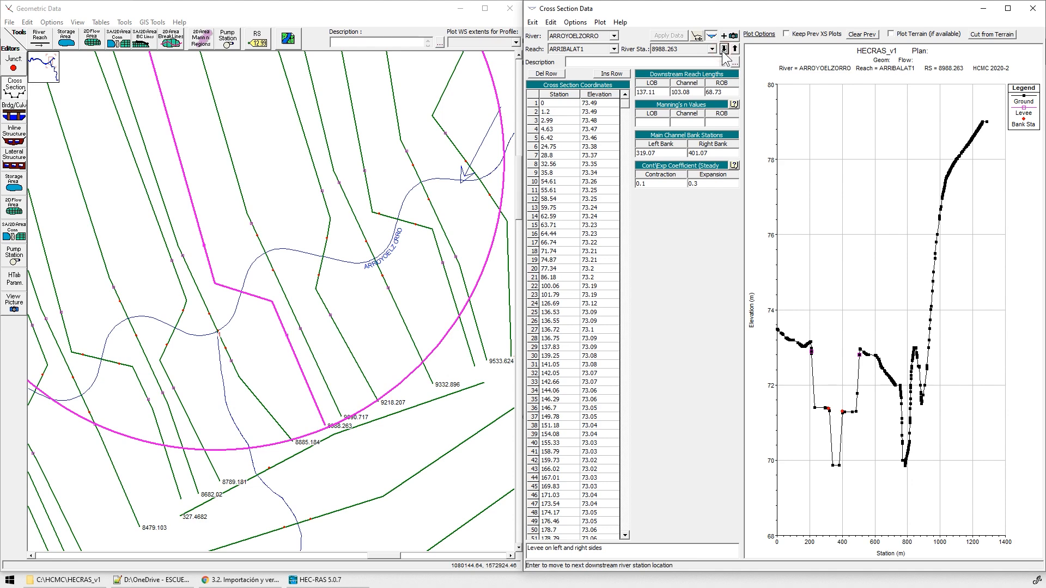
pyautogui.click(723, 50)
pyautogui.click(724, 49)
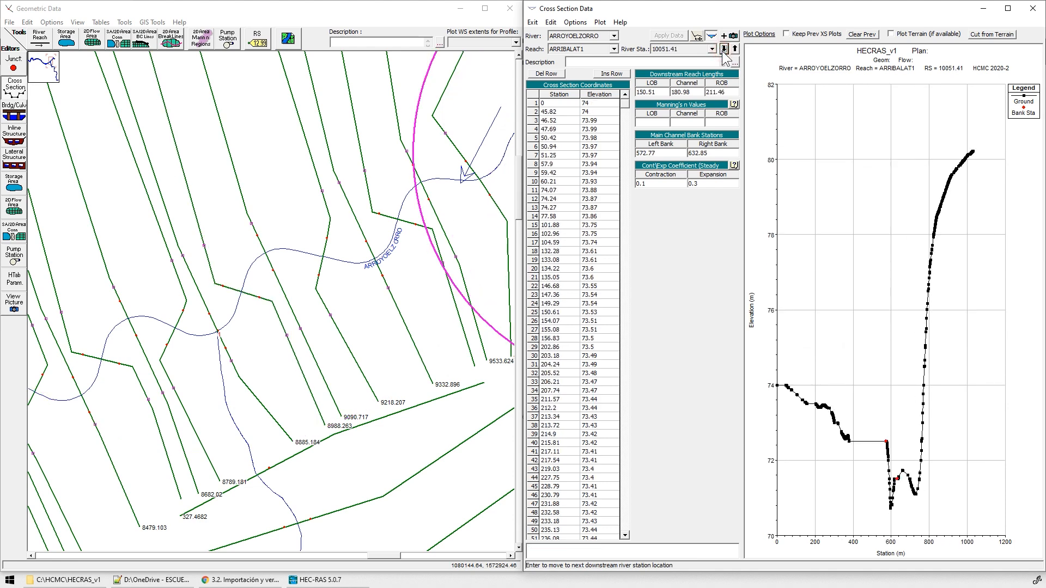
pyautogui.click(724, 49)
# - Switch to the ABAJOLAT1 reach and enlarge the plot of cross section 8885.184 around its channel and levees
pyautogui.click(591, 34)
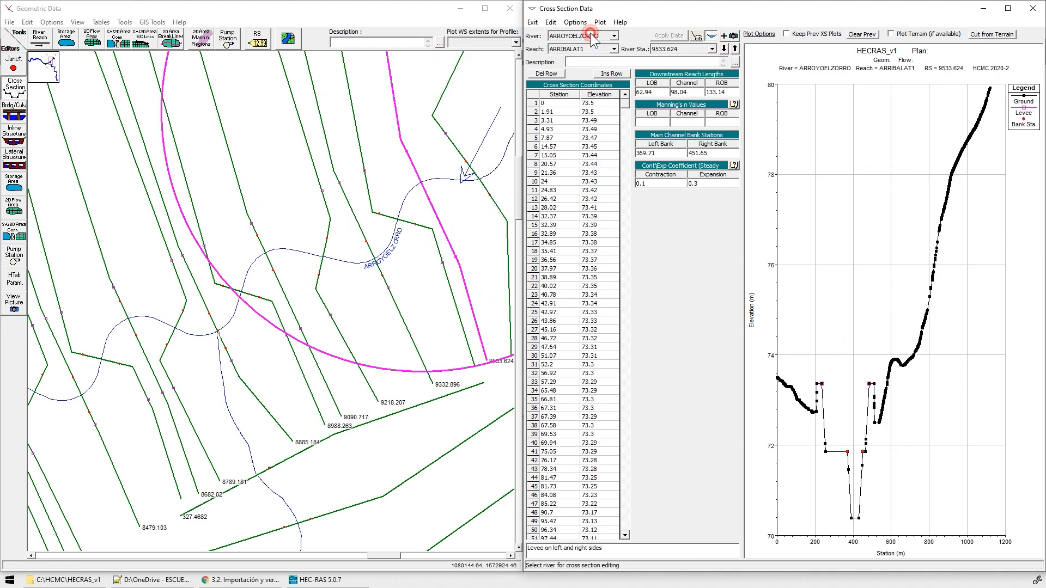
pyautogui.click(591, 49)
pyautogui.click(586, 58)
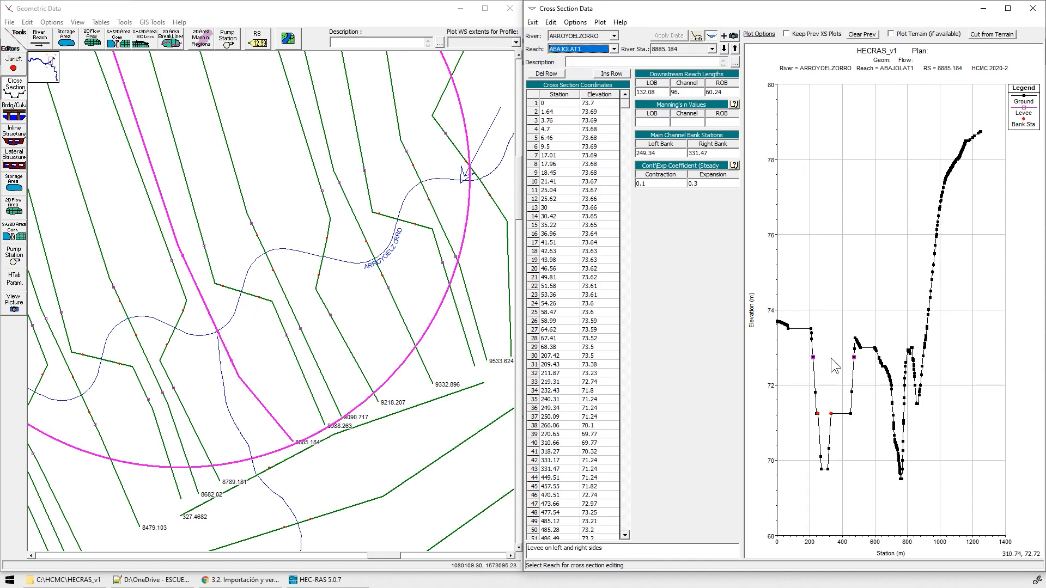
pyautogui.rightClick(837, 240)
pyautogui.click(852, 245)
pyautogui.moveTo(791, 319); pyautogui.dragTo(884, 480)
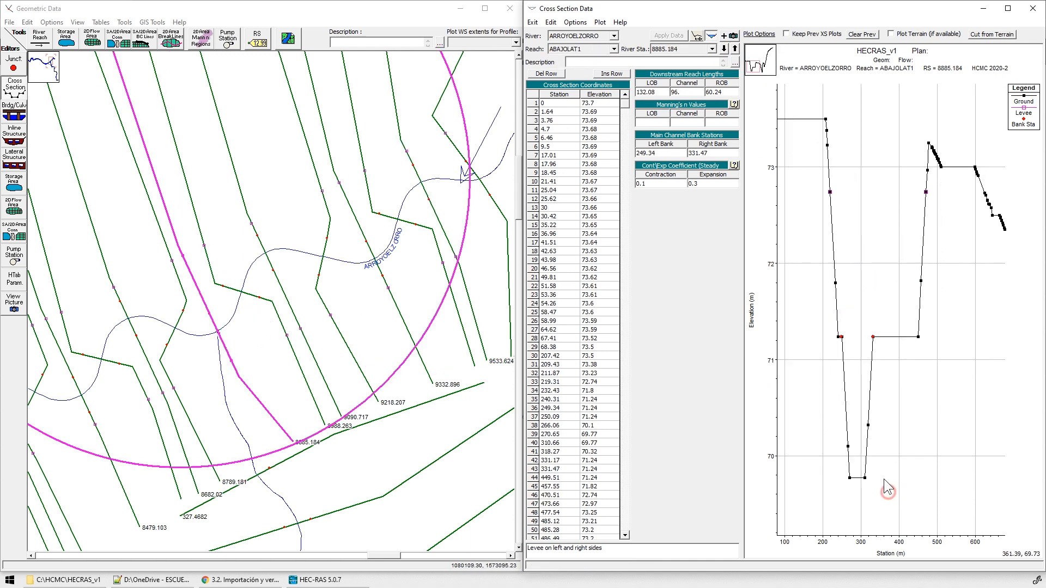
# - Measure the height from the channel bed to the left levee of cross section 8885.184
pyautogui.click(855, 478)
pyautogui.doubleClick(831, 193)
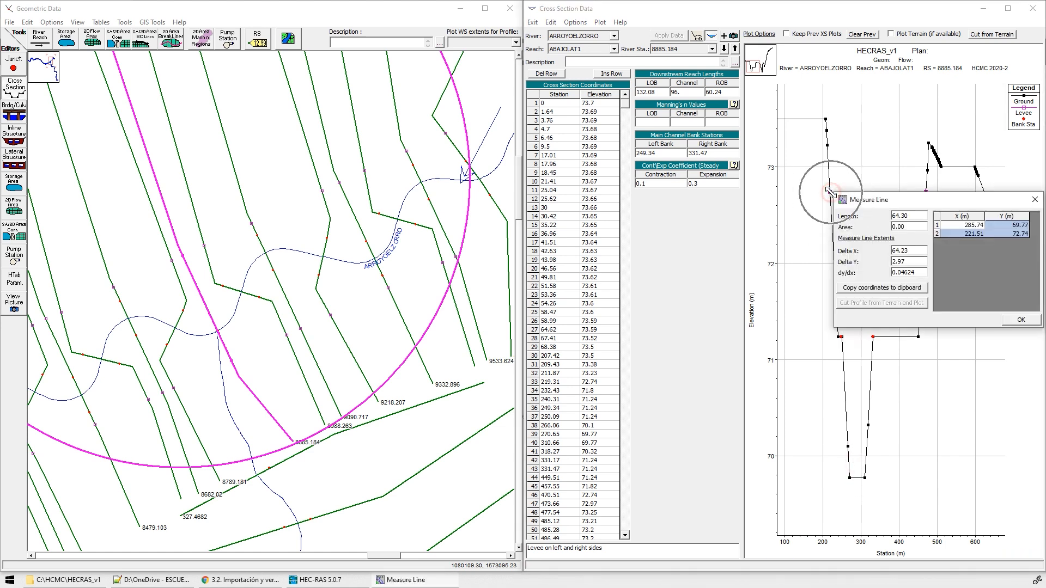
pyautogui.doubleClick(904, 261)
pyautogui.click(1035, 200)
# - Restore the full plot of cross section 8885.184, and enlarge the lower terrain including the channel and the floodplain depression beyond it
pyautogui.rightClick(889, 211)
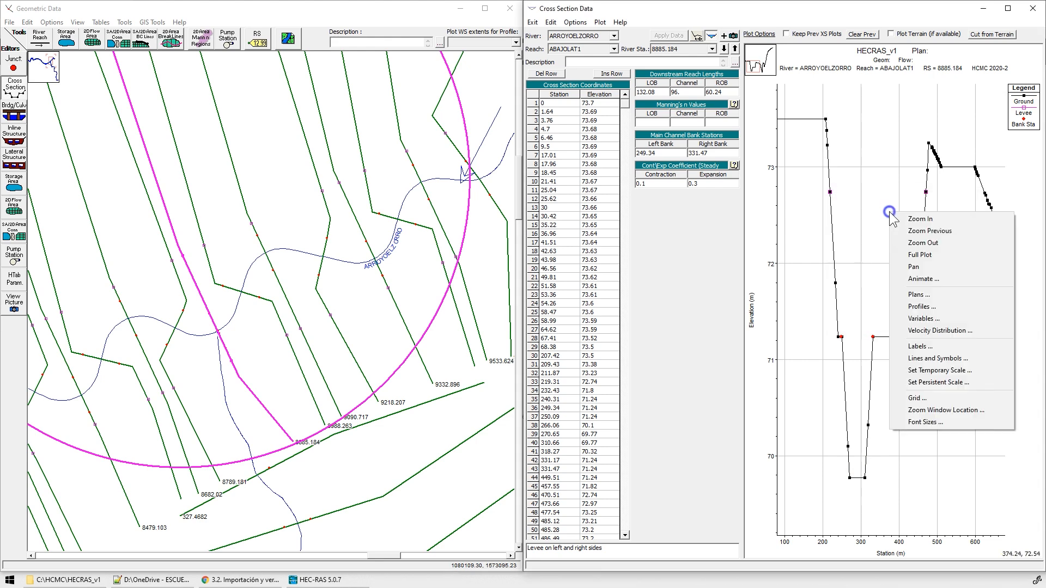
pyautogui.click(937, 248)
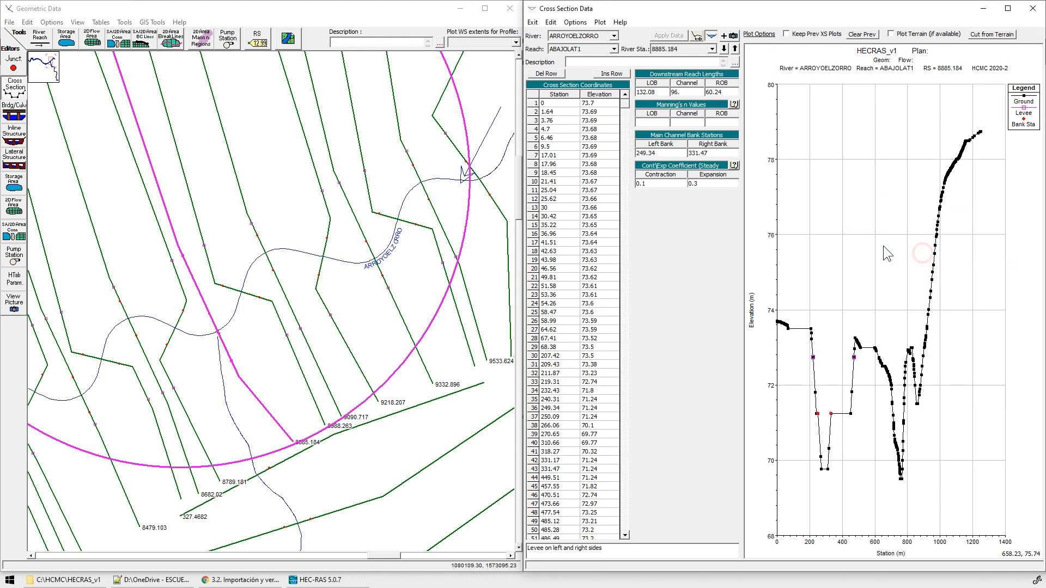
pyautogui.rightClick(853, 313)
pyautogui.click(881, 318)
pyautogui.moveTo(781, 304); pyautogui.dragTo(978, 496)
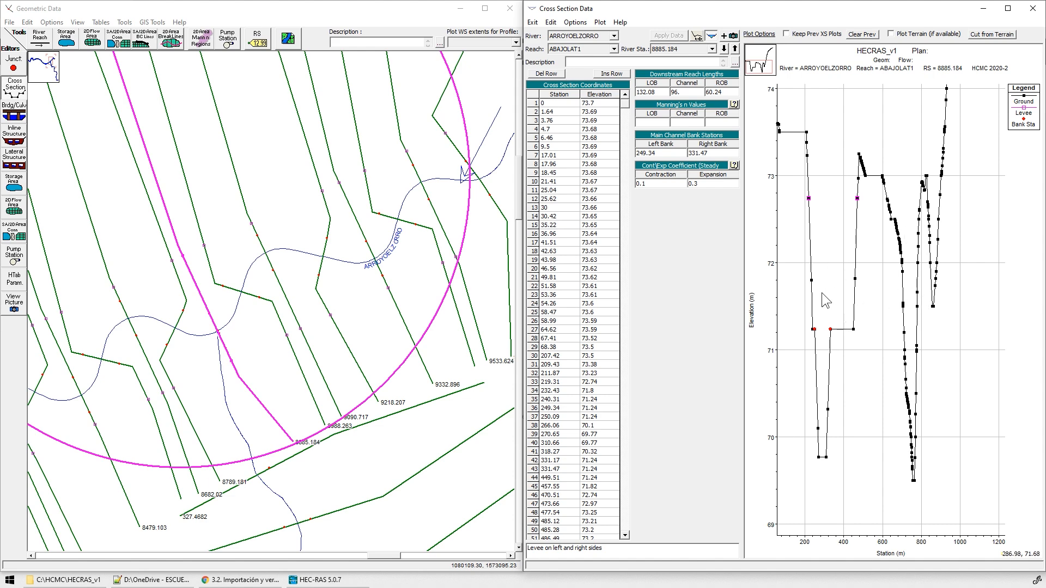
# - Review the ABAJOLAT1 cross sections one after another downstream as far as station 6824.823
pyautogui.click(724, 49)
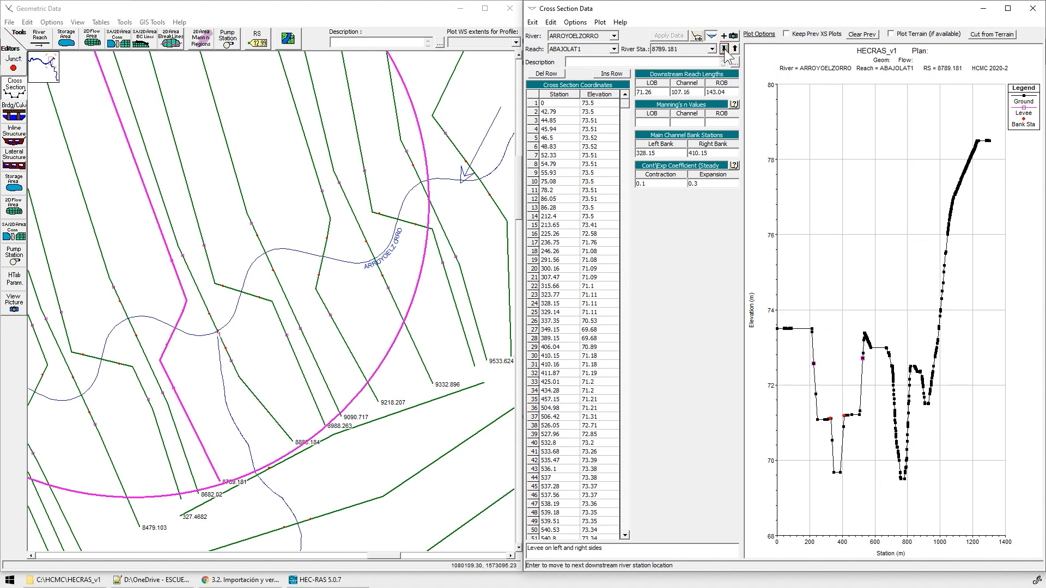
pyautogui.click(724, 50)
pyautogui.click(725, 49)
pyautogui.click(724, 49)
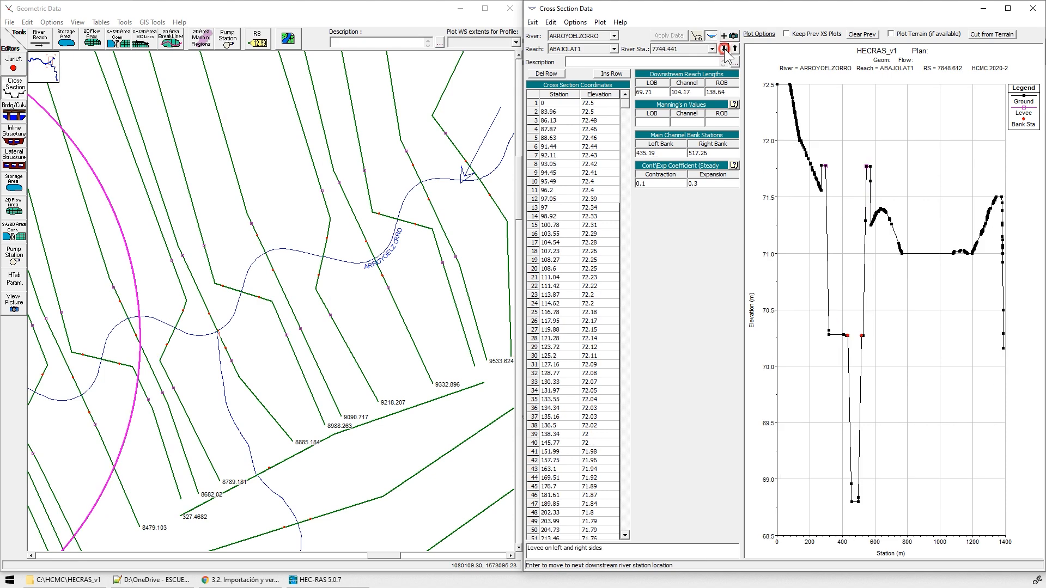
pyautogui.click(724, 50)
pyautogui.click(724, 49)
pyautogui.click(724, 50)
pyautogui.click(724, 50)
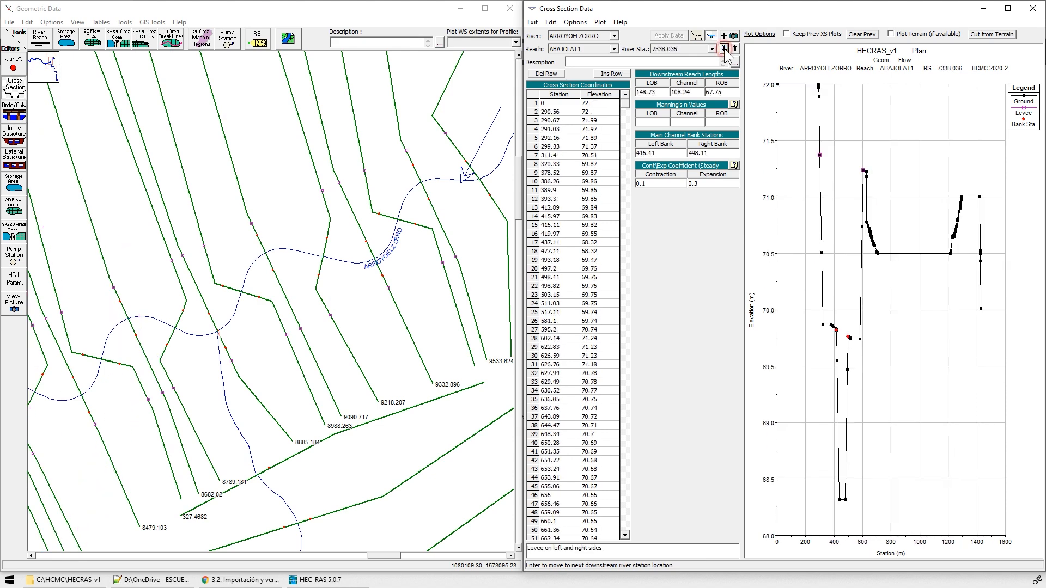
pyautogui.click(724, 50)
pyautogui.click(724, 50)
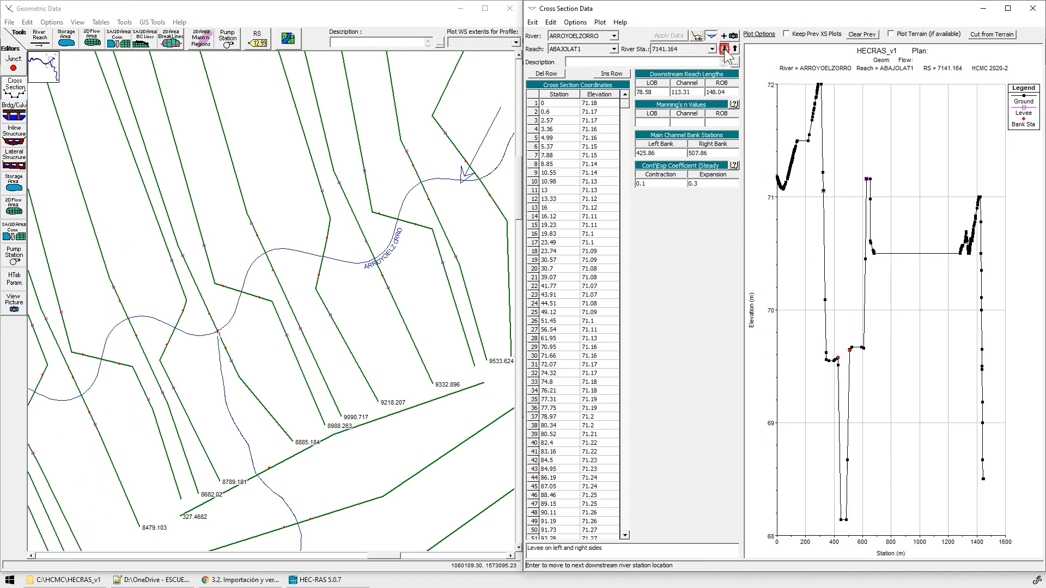
pyautogui.click(724, 49)
pyautogui.click(724, 50)
# - Continue downstream through the ABAJOLAT1 cross sections to station 5575.798, following their positions on a wider geometry map
pyautogui.rightClick(295, 143)
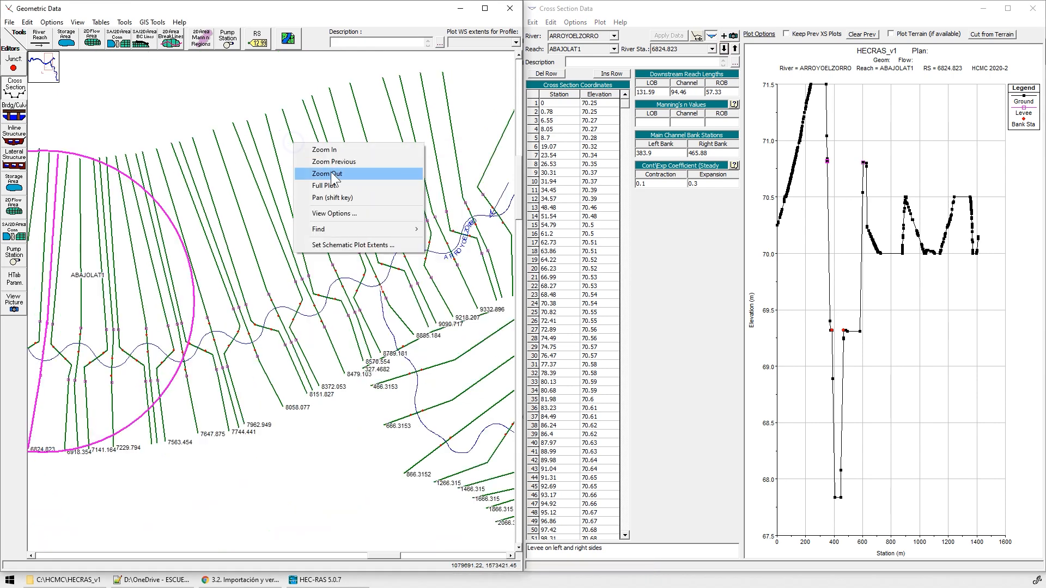
pyautogui.click(332, 174)
pyautogui.click(724, 49)
pyautogui.click(724, 49)
pyautogui.click(724, 50)
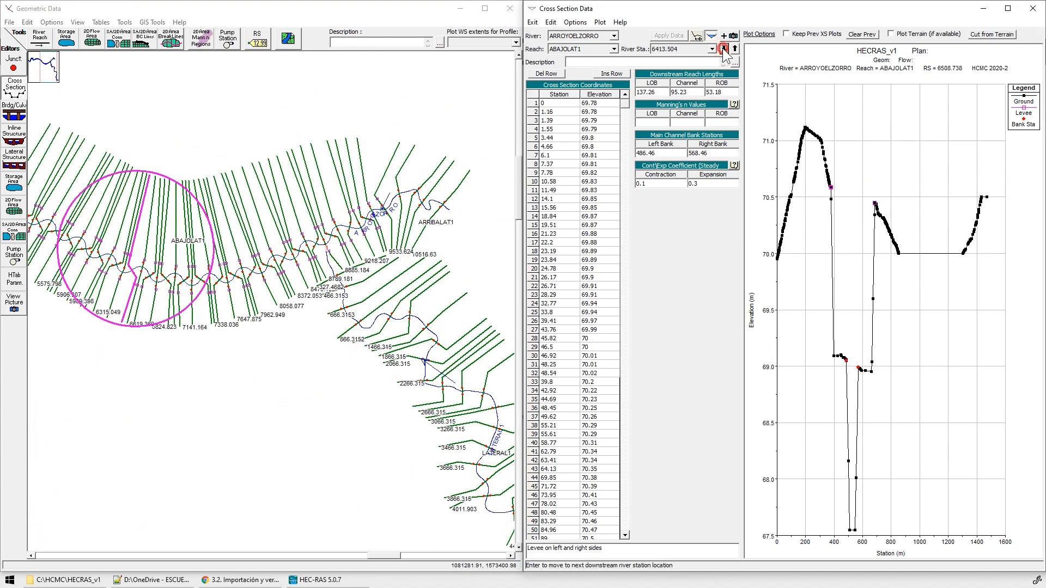
pyautogui.click(724, 49)
pyautogui.click(724, 50)
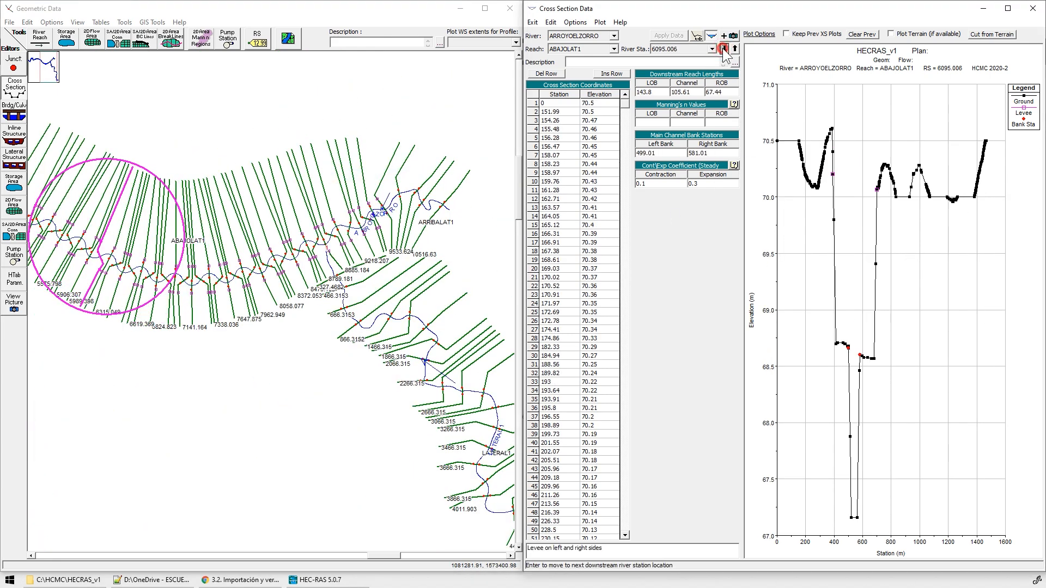
pyautogui.click(724, 49)
pyautogui.click(724, 50)
pyautogui.click(724, 50)
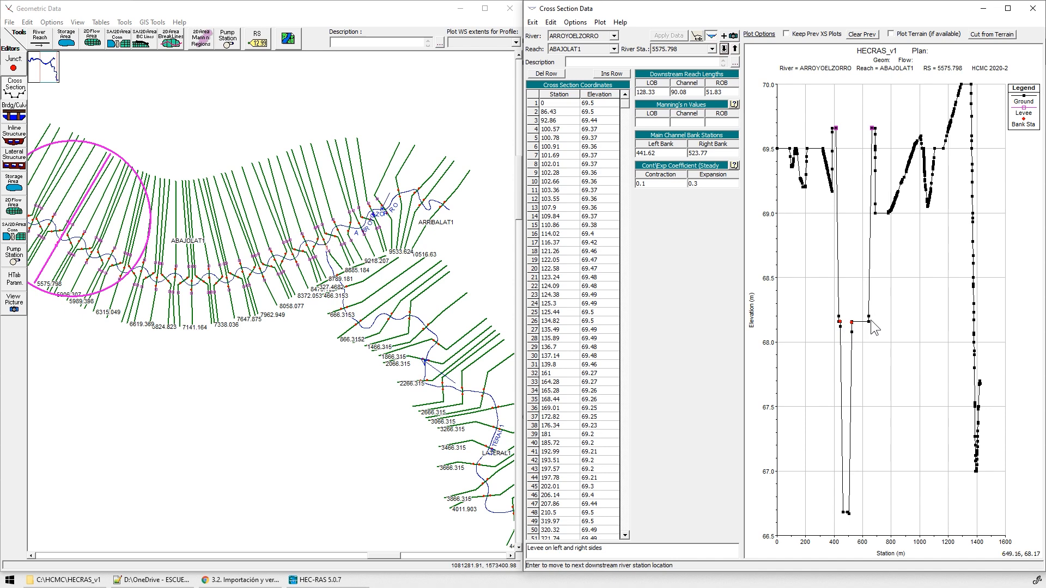
# - Enlarge the main channel of cross section 5575.798 from its bank stations down to the bed
pyautogui.rightClick(827, 310)
pyautogui.click(852, 317)
pyautogui.moveTo(827, 315); pyautogui.dragTo(900, 522)
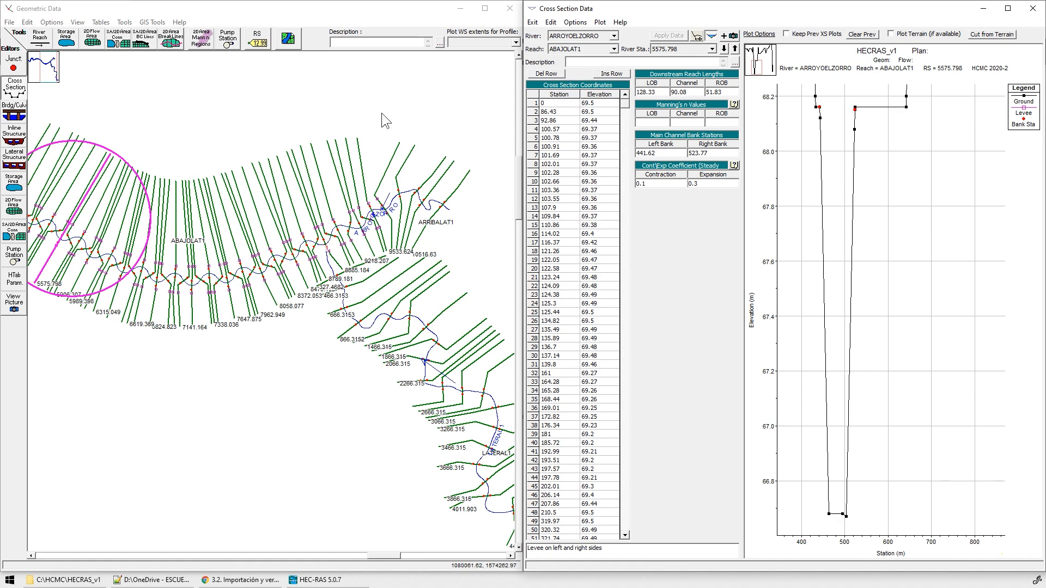
# - Continue downstream through the ABAJOLAT1 cross sections to station 4119.438, and bring the reach's lower part into view on the geometry map
pyautogui.click(724, 48)
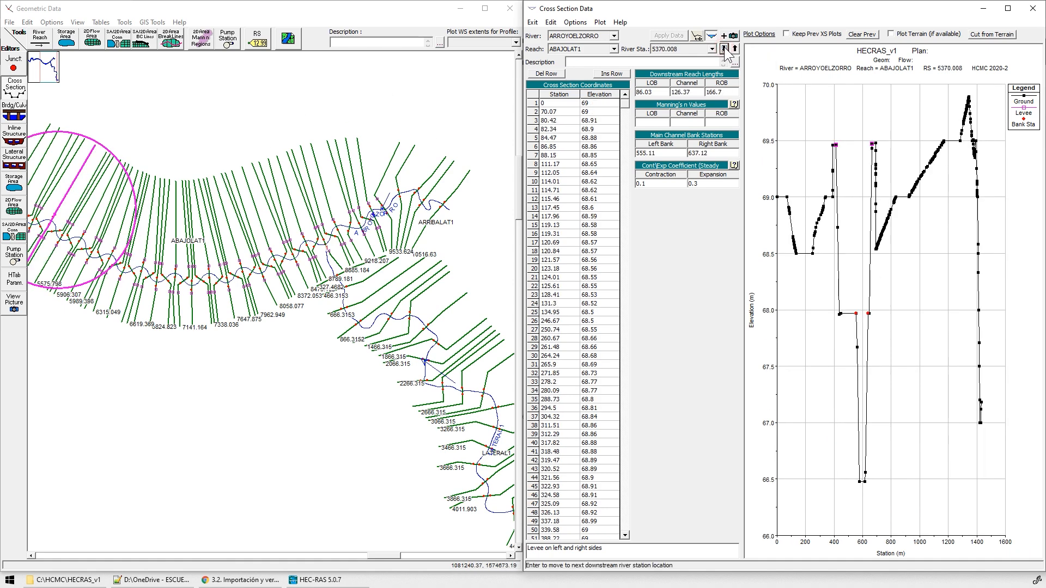
pyautogui.click(724, 49)
pyautogui.click(724, 48)
pyautogui.click(724, 48)
pyautogui.rightClick(240, 135)
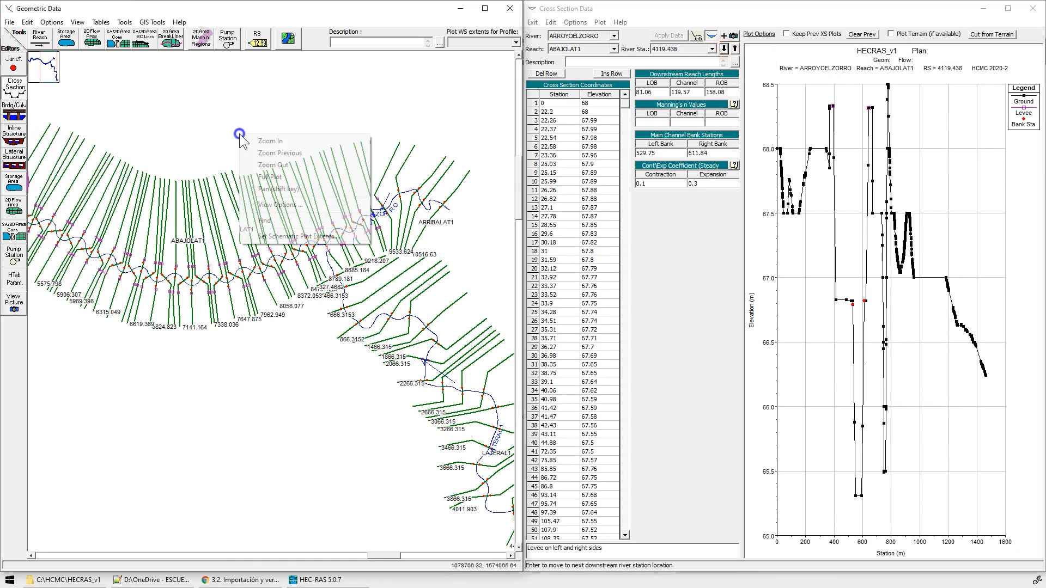
pyautogui.click(272, 189)
pyautogui.moveTo(168, 207); pyautogui.dragTo(366, 220)
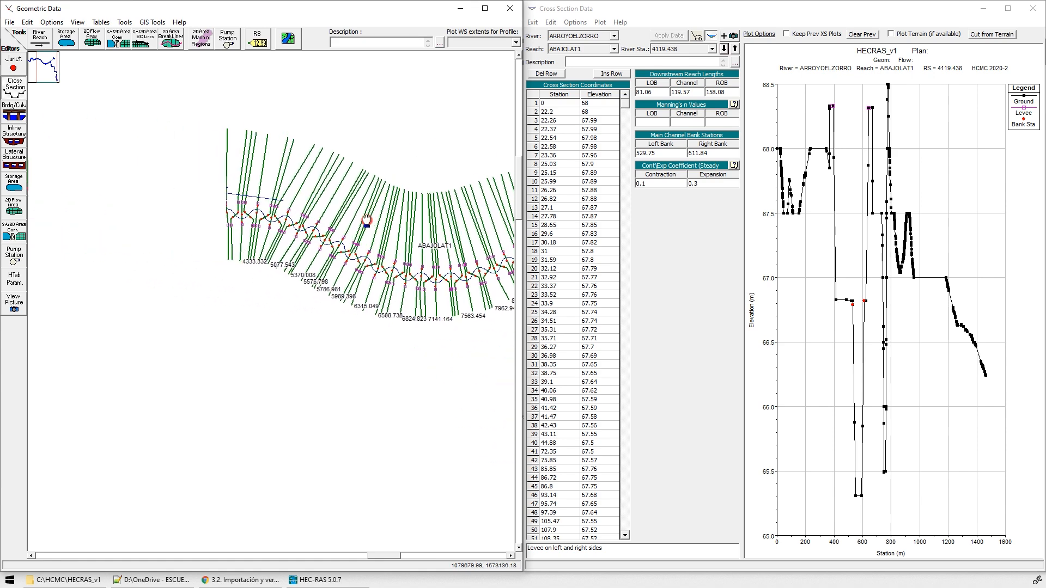
# - Review the next ABAJOLAT1 cross sections downstream as far as station 3253.451
pyautogui.click(724, 49)
pyautogui.click(724, 49)
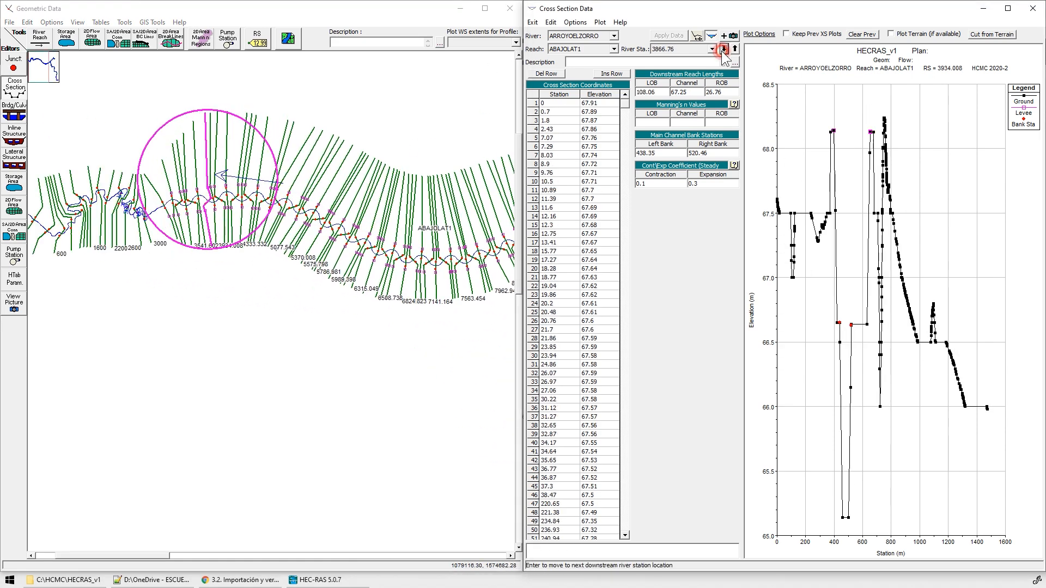
pyautogui.click(724, 48)
pyautogui.click(724, 49)
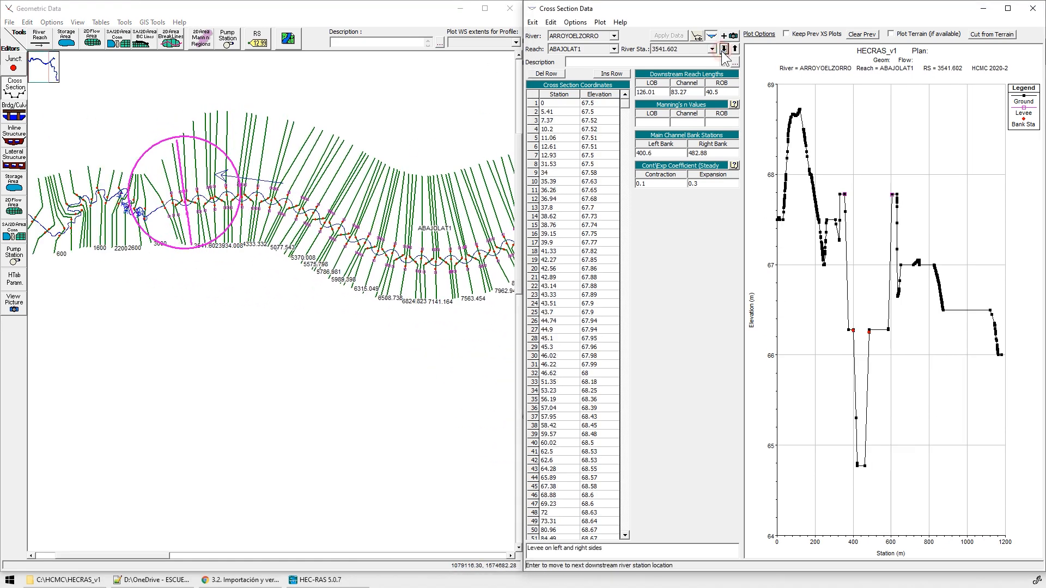
pyautogui.click(724, 48)
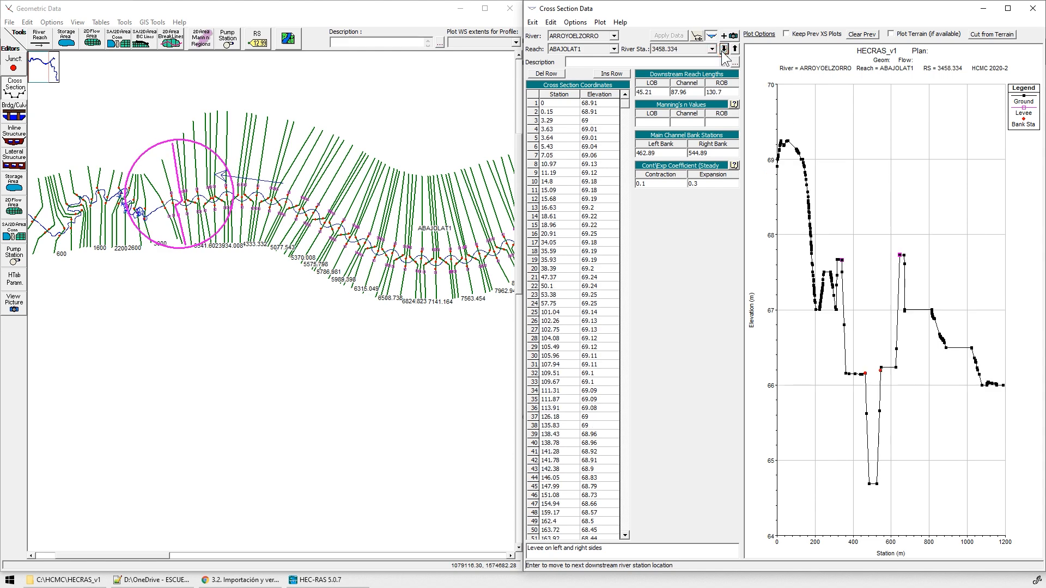
pyautogui.click(724, 48)
pyautogui.click(724, 49)
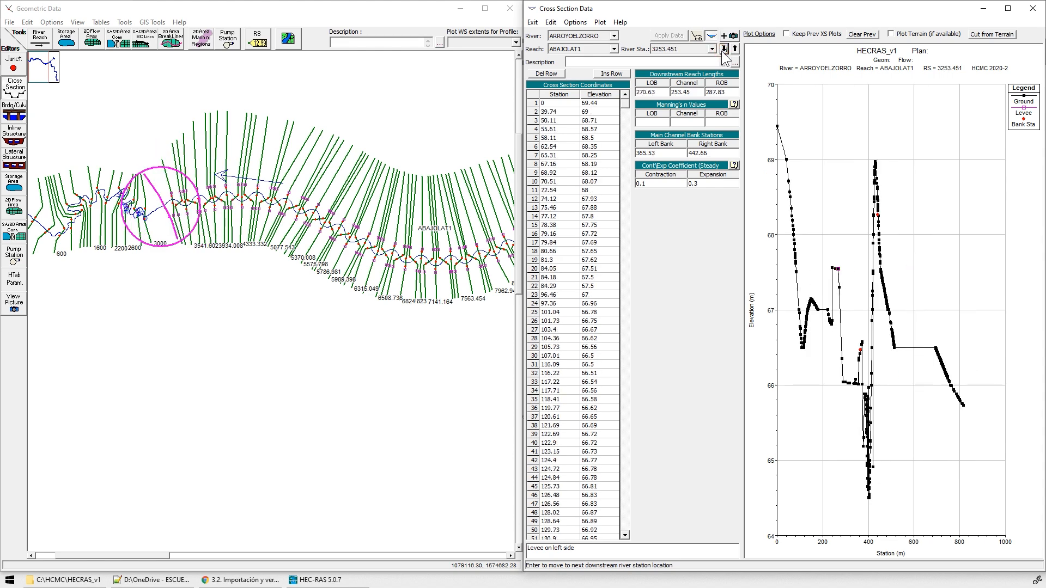
# - Enlarge the plot of cross section 3253.451 around the left levee and the main channel, with the cross section window maximized
pyautogui.rightClick(952, 169)
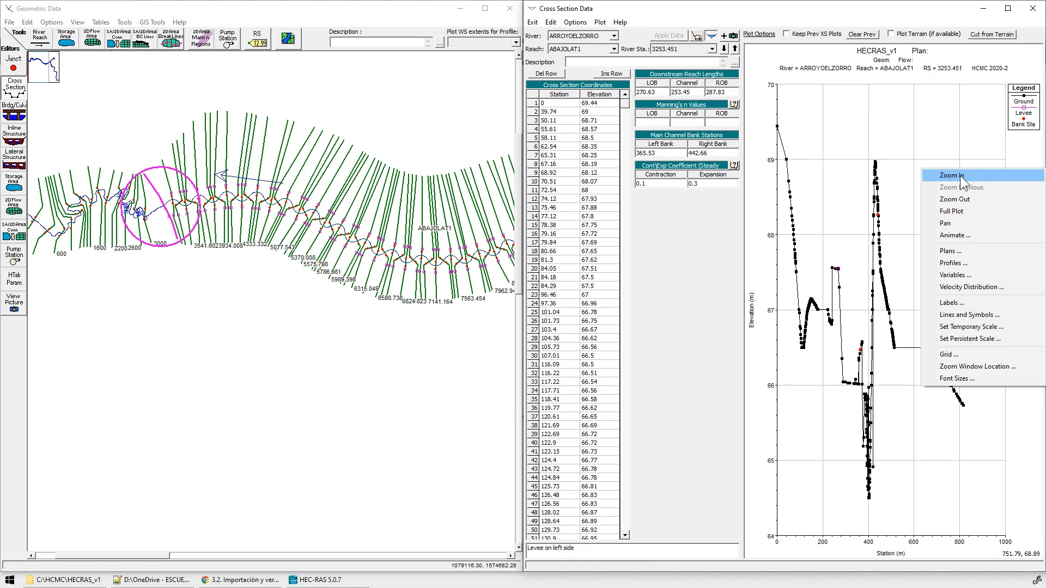
pyautogui.click(960, 175)
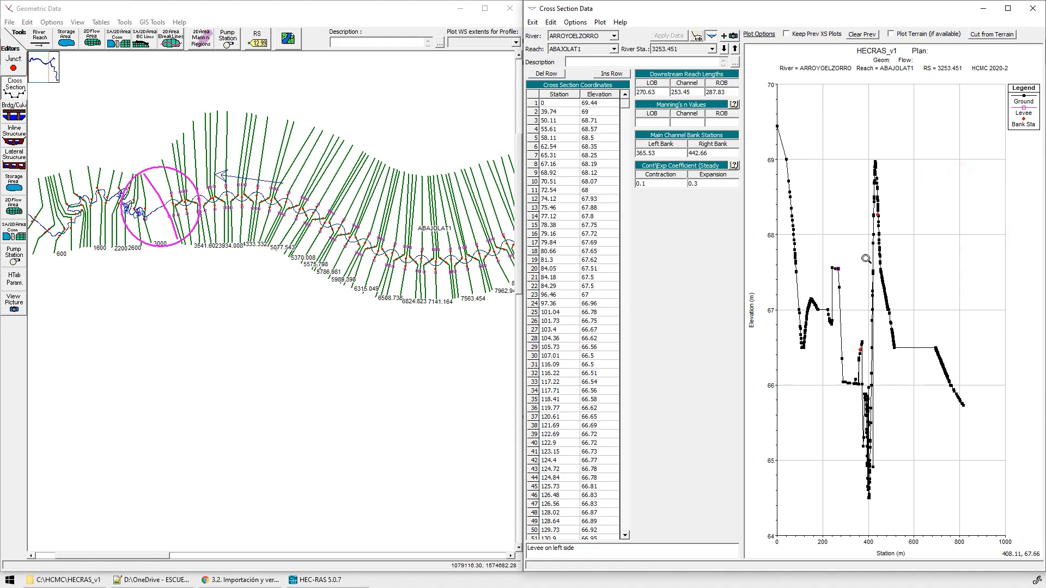
pyautogui.moveTo(823, 146); pyautogui.dragTo(901, 485)
pyautogui.rightClick(919, 359)
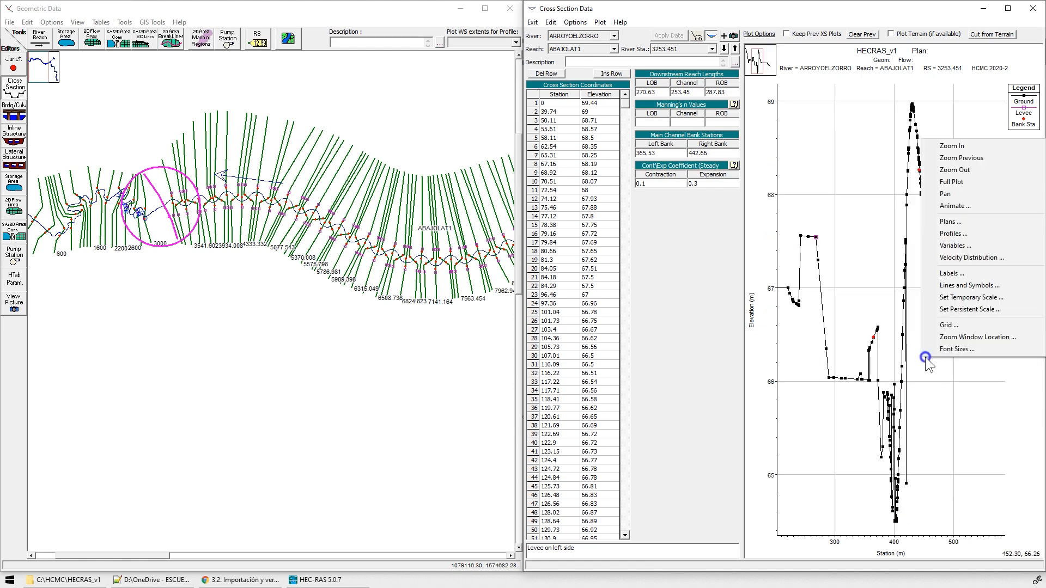
pyautogui.click(1008, 8)
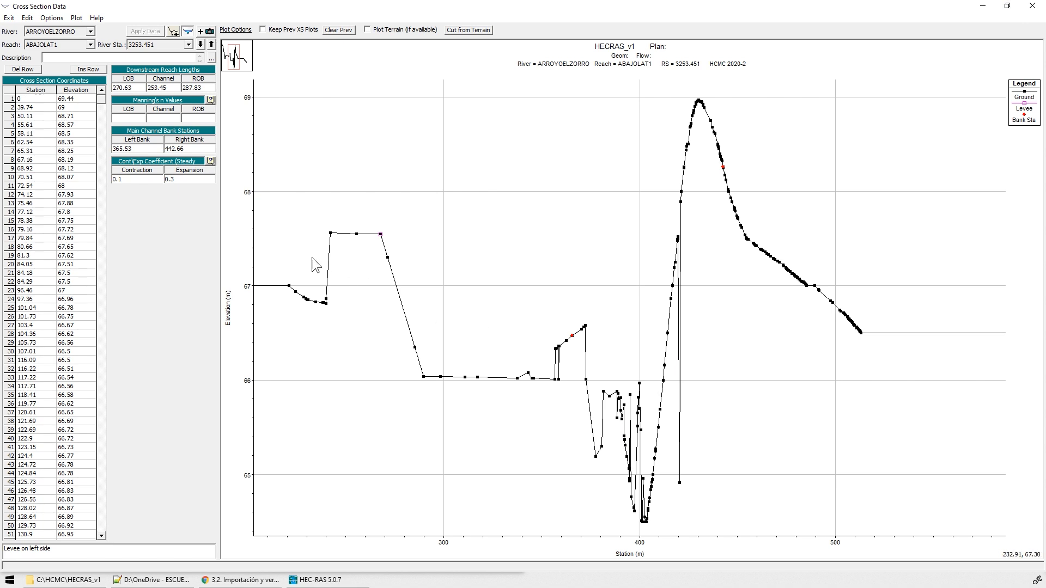
# - Examine the irregular channel bed of cross section 3253.451 and the narrow notch just before the left bank station
pyautogui.rightClick(545, 319)
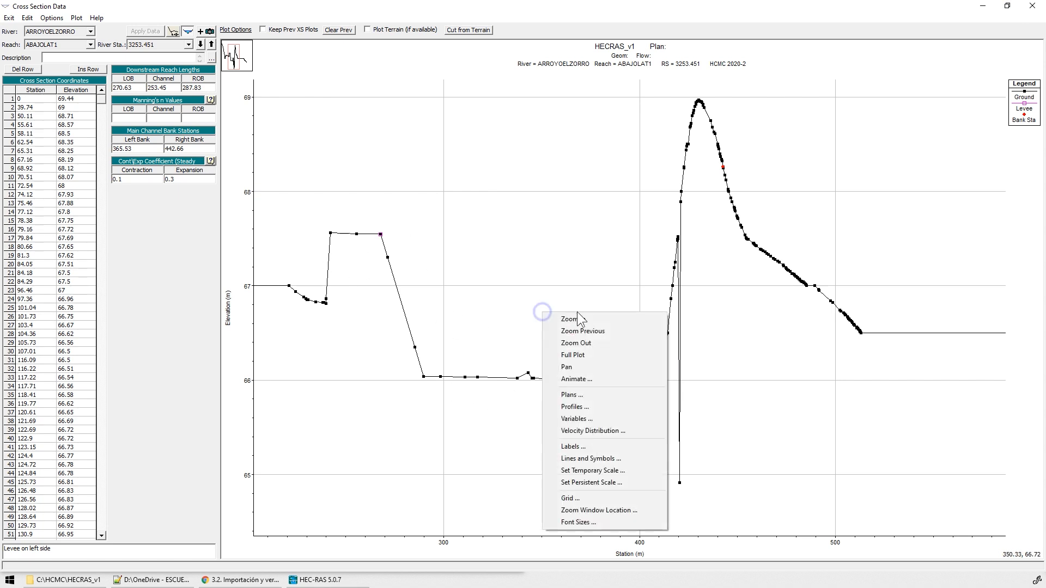
pyautogui.click(566, 319)
pyautogui.moveTo(512, 314); pyautogui.dragTo(744, 530)
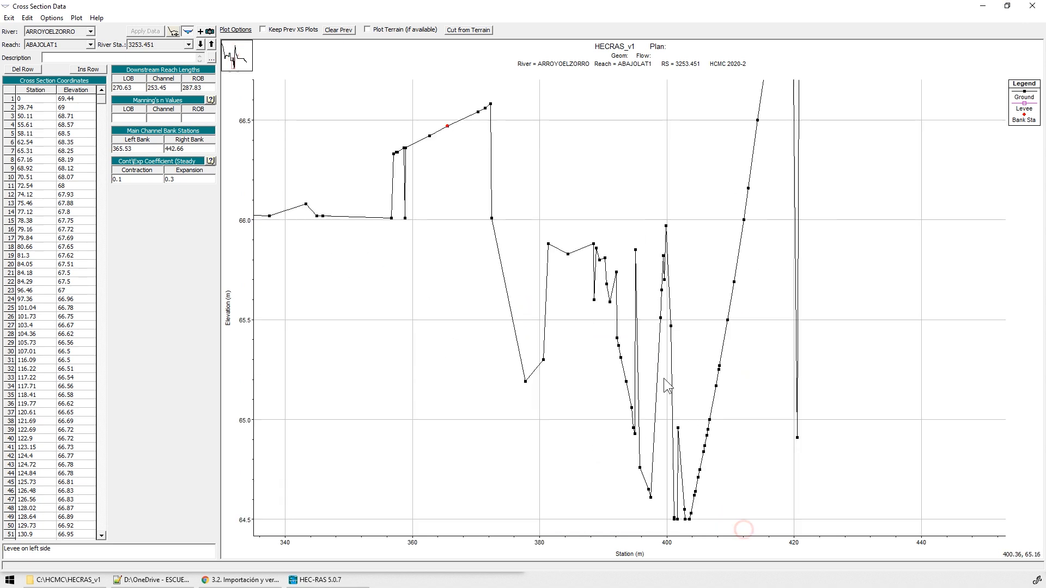
pyautogui.rightClick(398, 134)
pyautogui.click(409, 141)
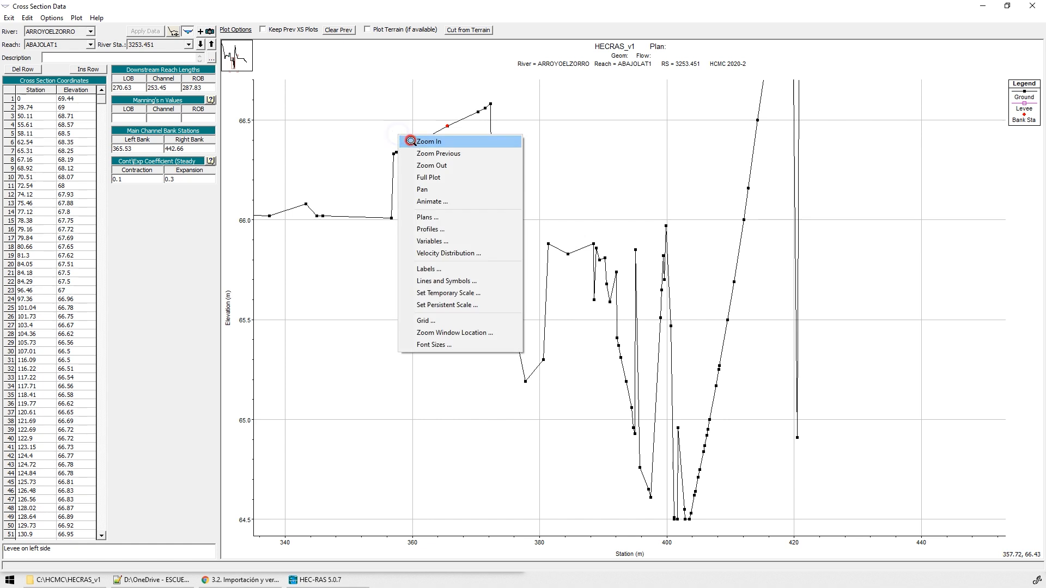
pyautogui.moveTo(425, 231); pyautogui.dragTo(397, 136)
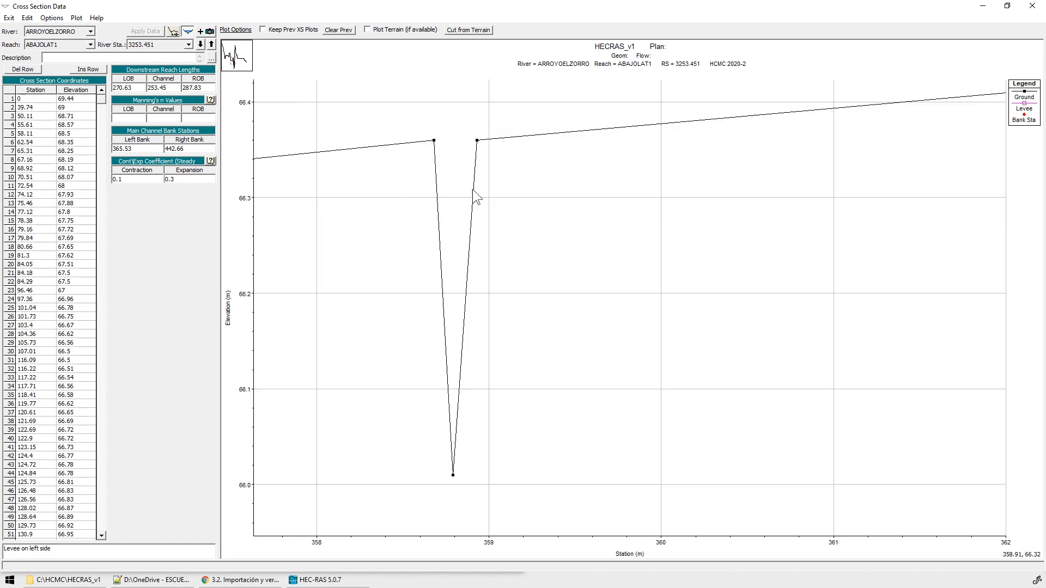
# - Restore the full plot of cross section 3253.451, and examine the spikes in its channel bed between about stations 375 and 435
pyautogui.rightClick(564, 243)
pyautogui.click(609, 285)
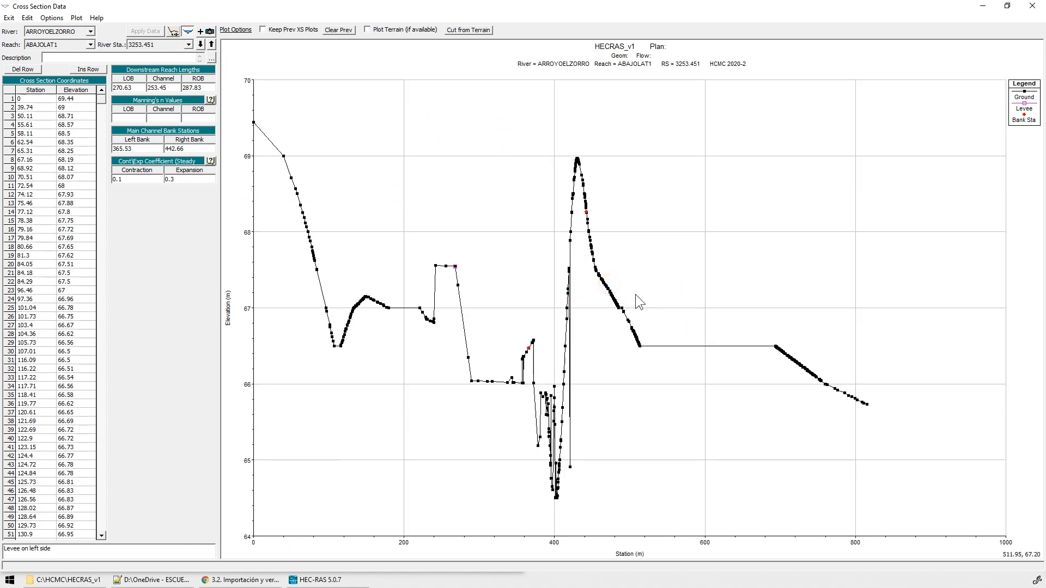
pyautogui.rightClick(511, 338)
pyautogui.click(542, 344)
pyautogui.moveTo(498, 323); pyautogui.dragTo(610, 547)
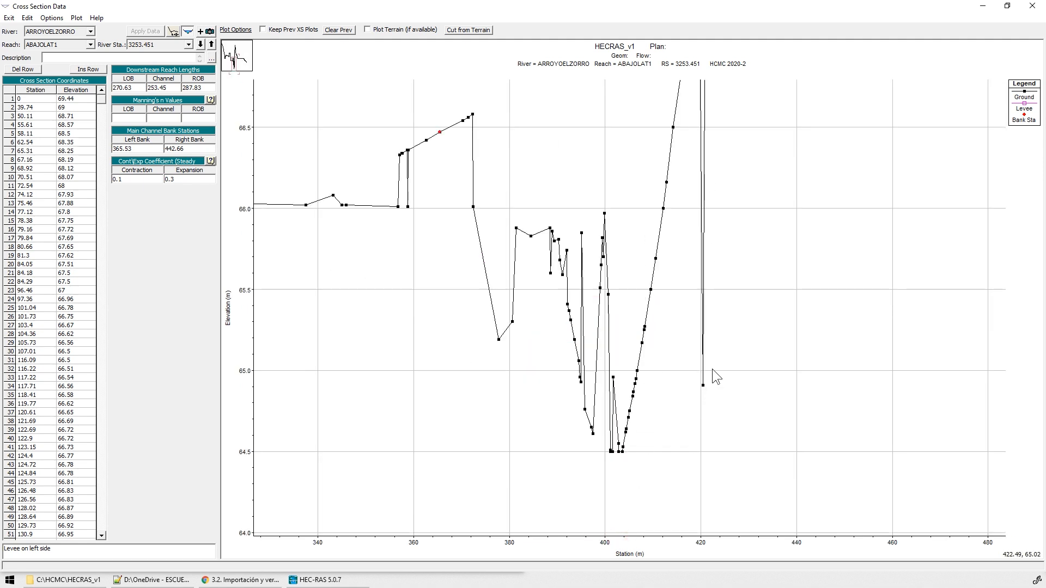
pyautogui.rightClick(599, 187)
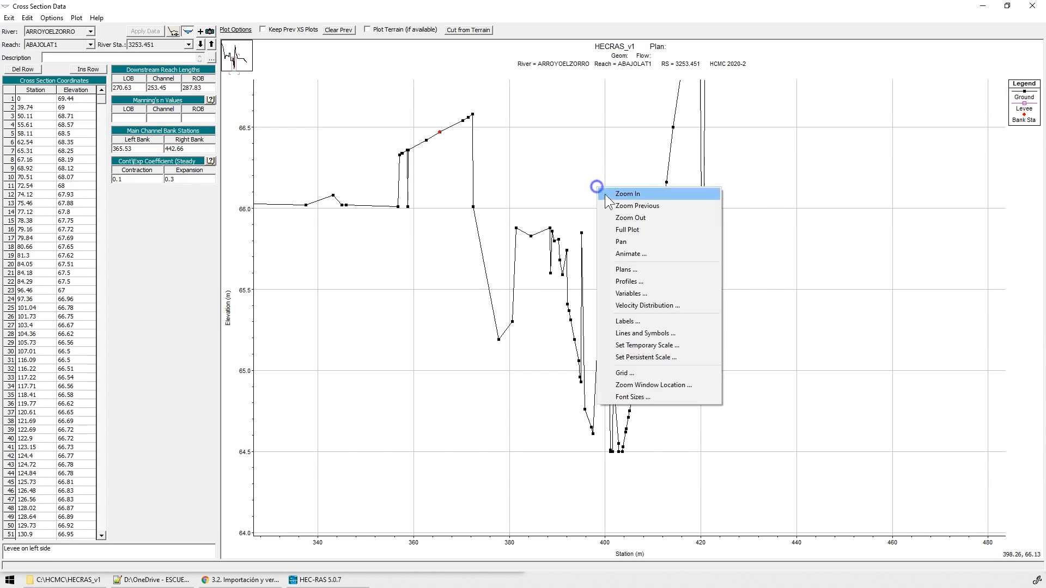
pyautogui.click(617, 195)
pyautogui.moveTo(482, 170); pyautogui.dragTo(775, 471)
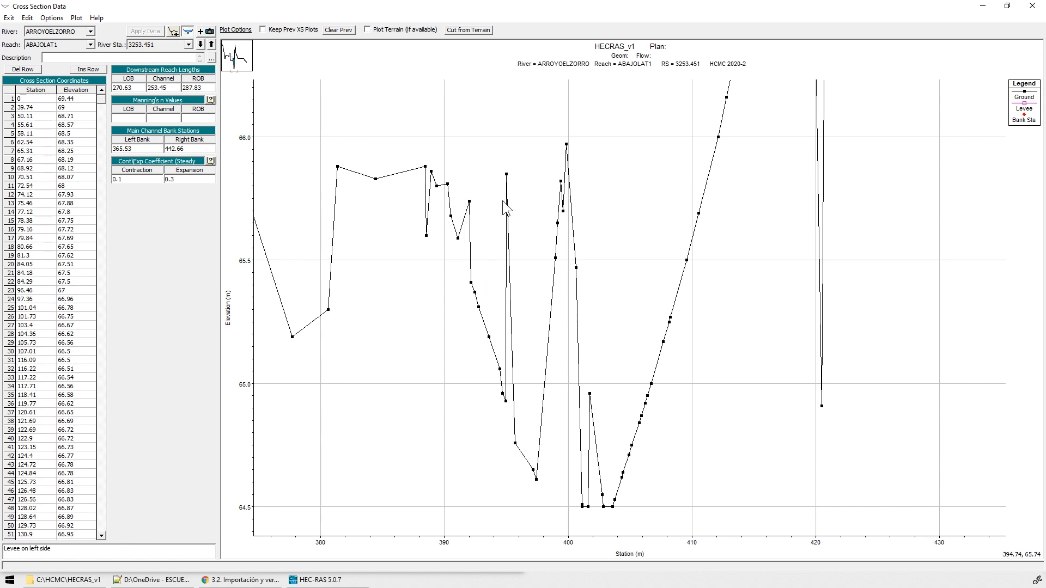
# - Restore the full plot, advance to cross section 3000, and show its profile beside the geometry map
pyautogui.rightClick(626, 171)
pyautogui.click(679, 216)
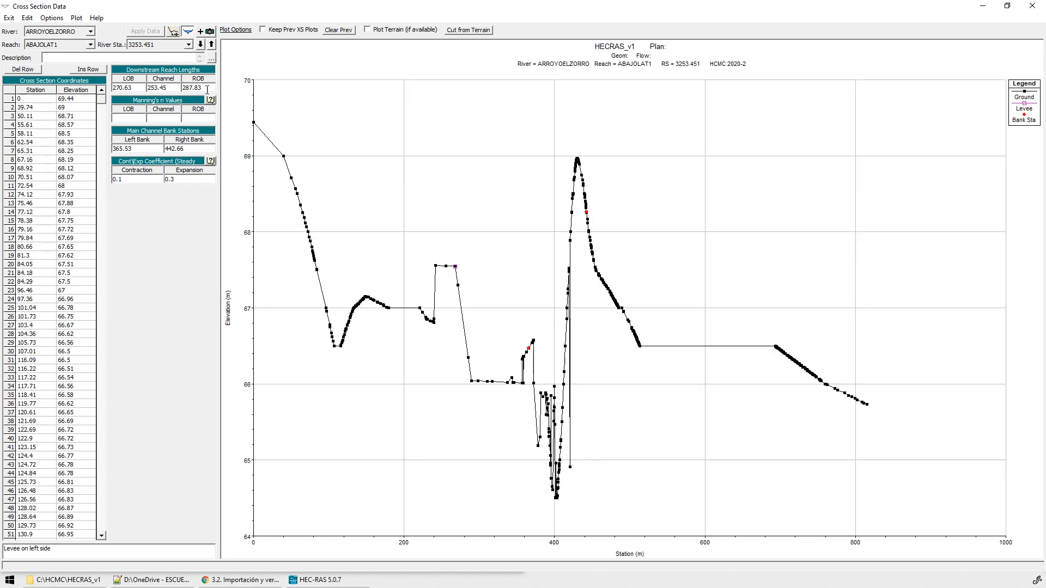
pyautogui.click(200, 44)
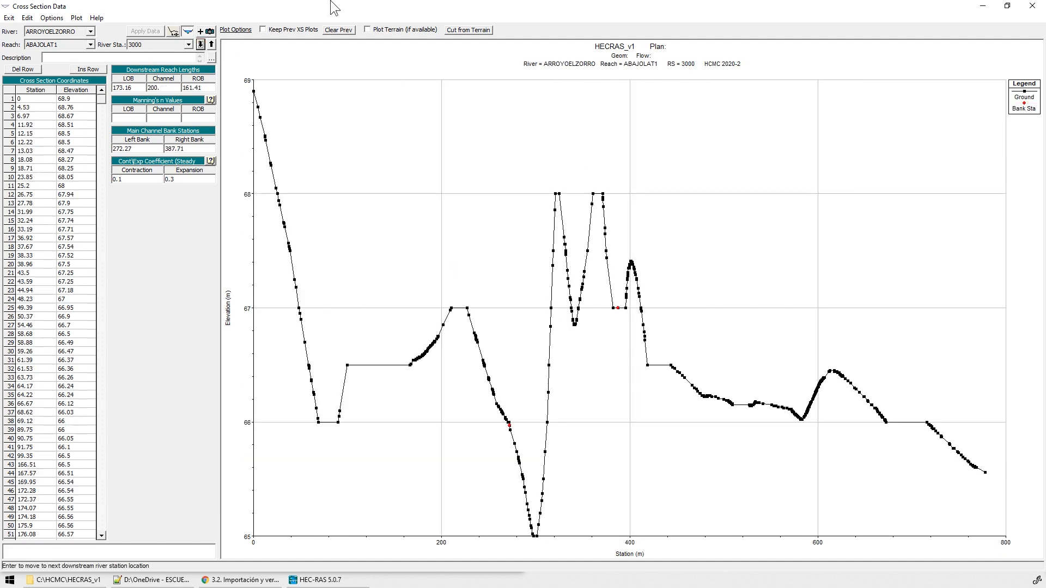
pyautogui.moveTo(338, 6); pyautogui.dragTo(1045, 116)
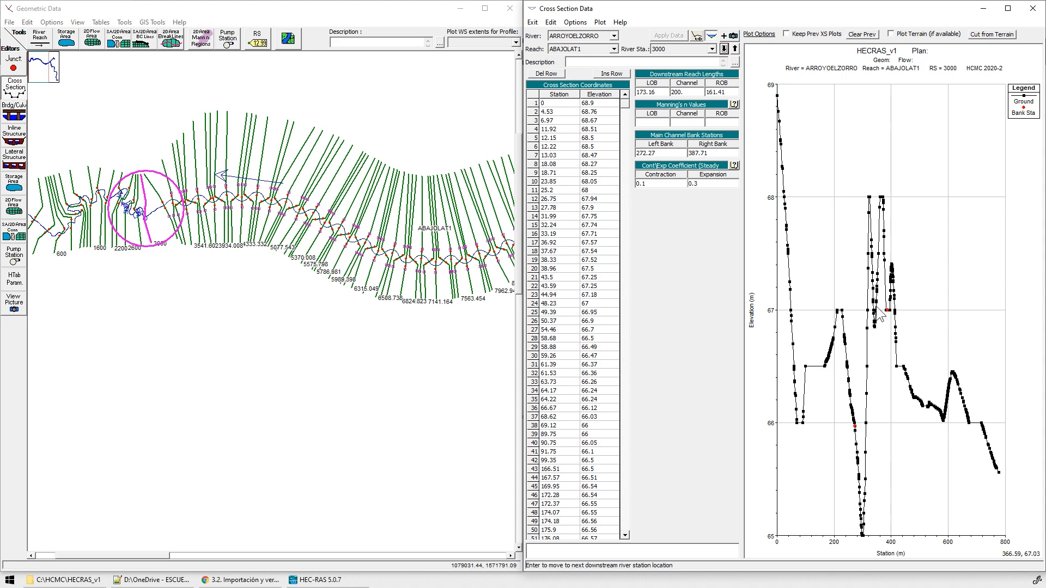
# - Advance to cross section 2800 and enlarge the terrain around its main channel and bank stations
pyautogui.click(724, 48)
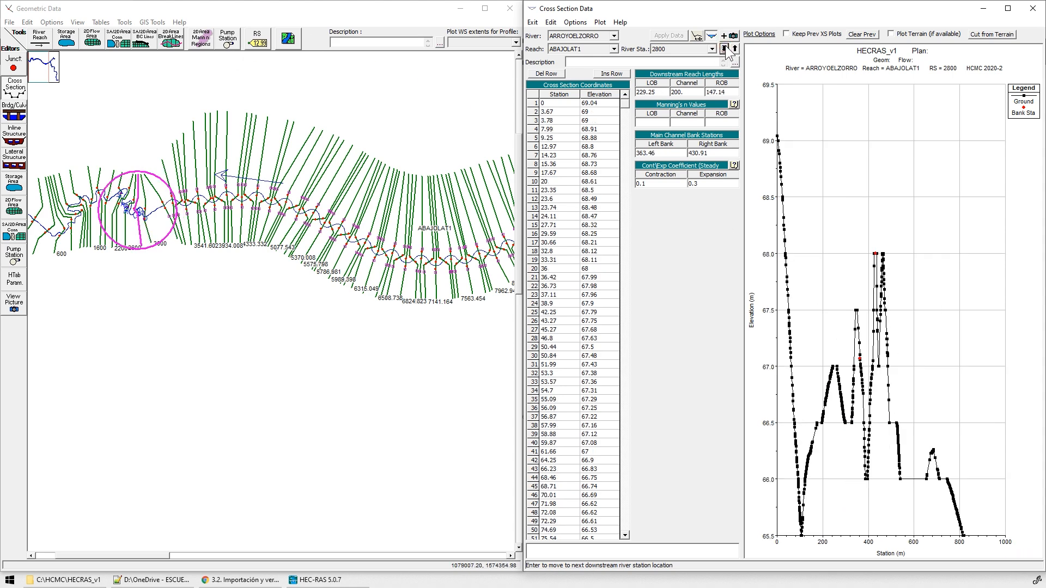
pyautogui.rightClick(927, 299)
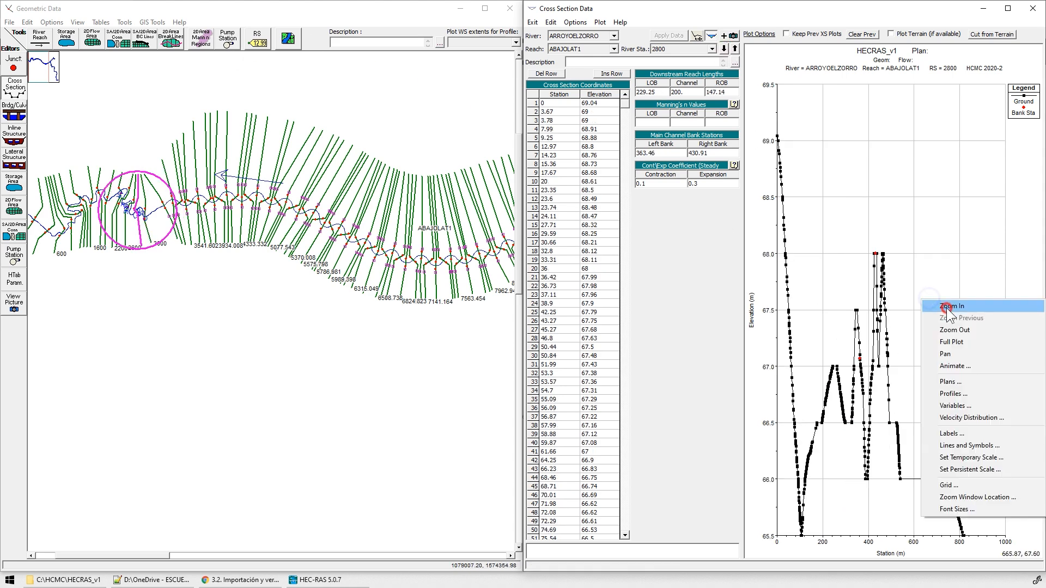
pyautogui.click(945, 302)
pyautogui.moveTo(837, 230); pyautogui.dragTo(934, 536)
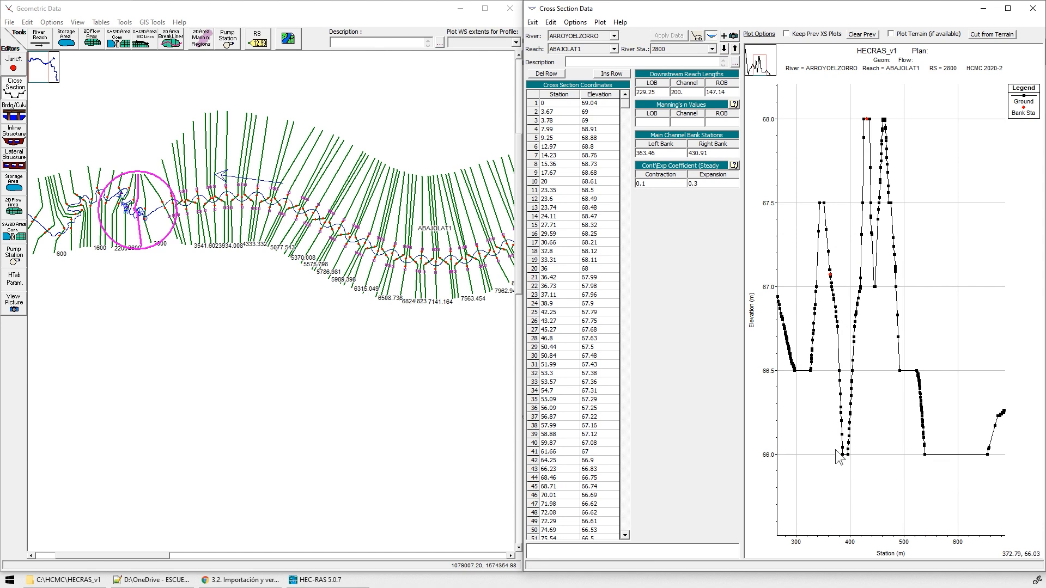
# - Advance to cross section 2600 and enlarge its main channel together with both bank stations
pyautogui.click(724, 48)
pyautogui.rightClick(923, 181)
pyautogui.click(947, 185)
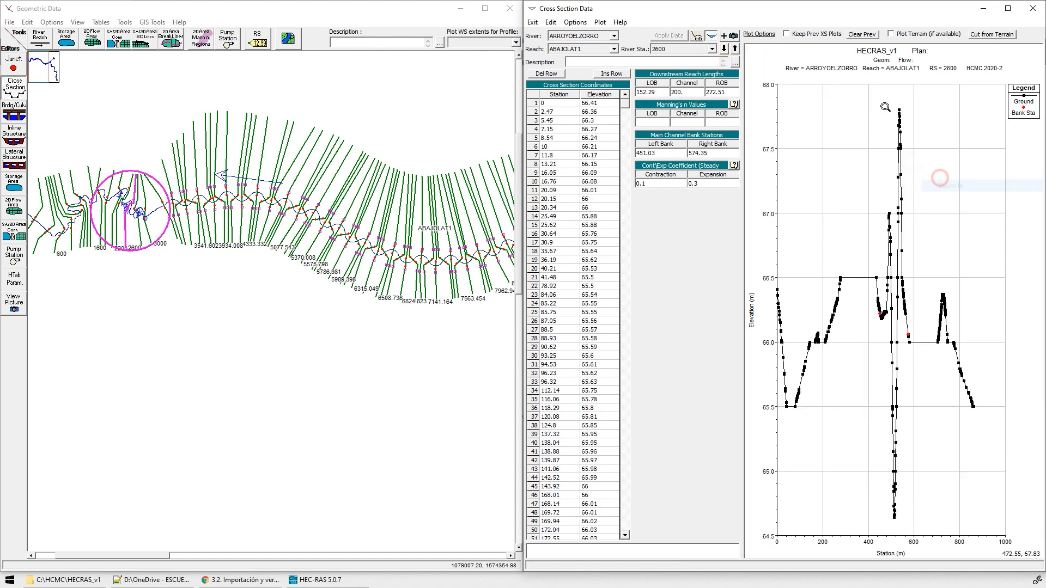
pyautogui.moveTo(919, 528); pyautogui.dragTo(938, 533)
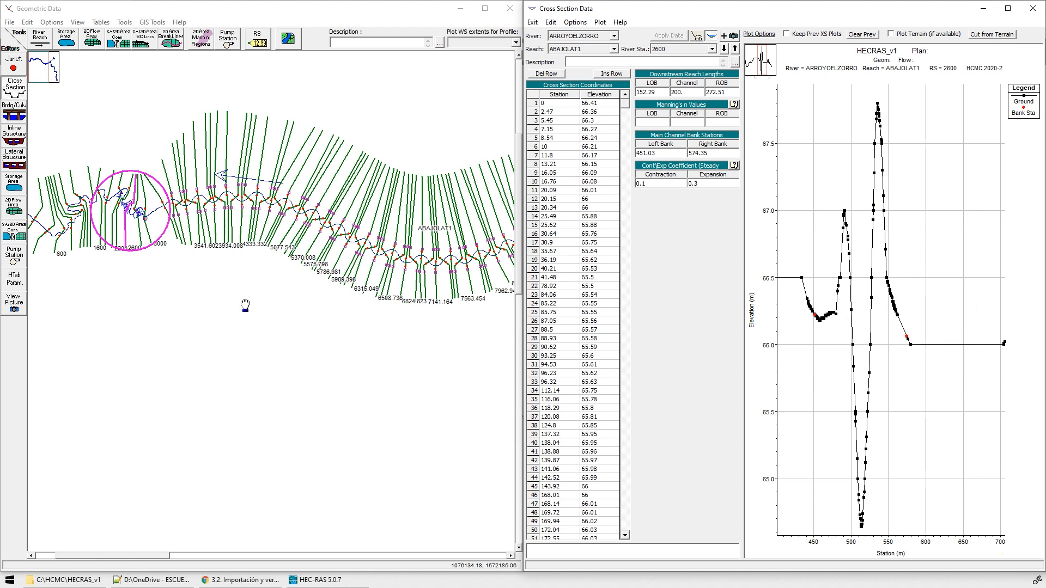
# - Review the remaining ABAJOLAT1 cross sections downstream as far as station 200
pyautogui.click(723, 48)
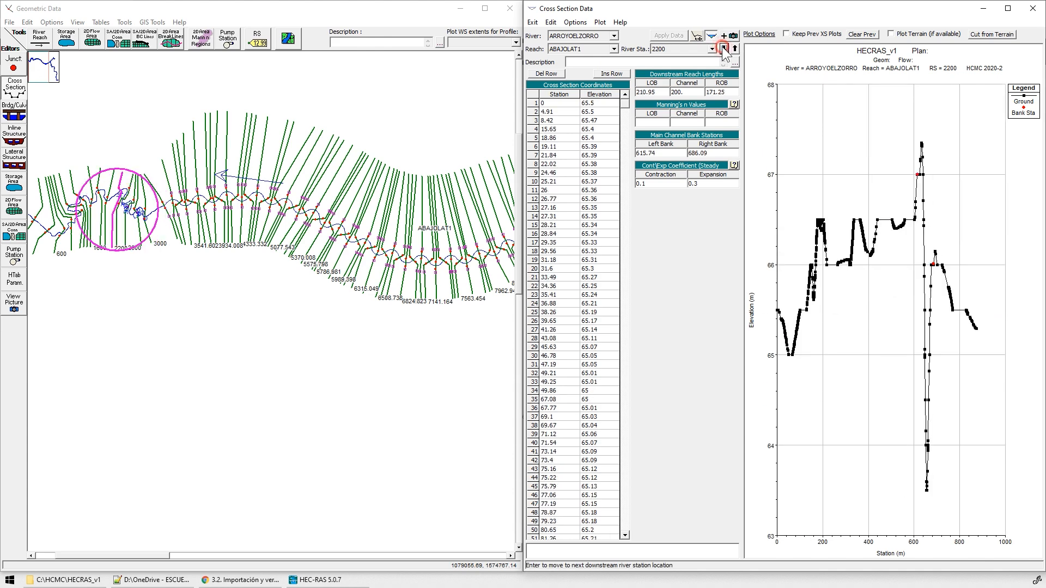
pyautogui.click(723, 48)
pyautogui.click(723, 48)
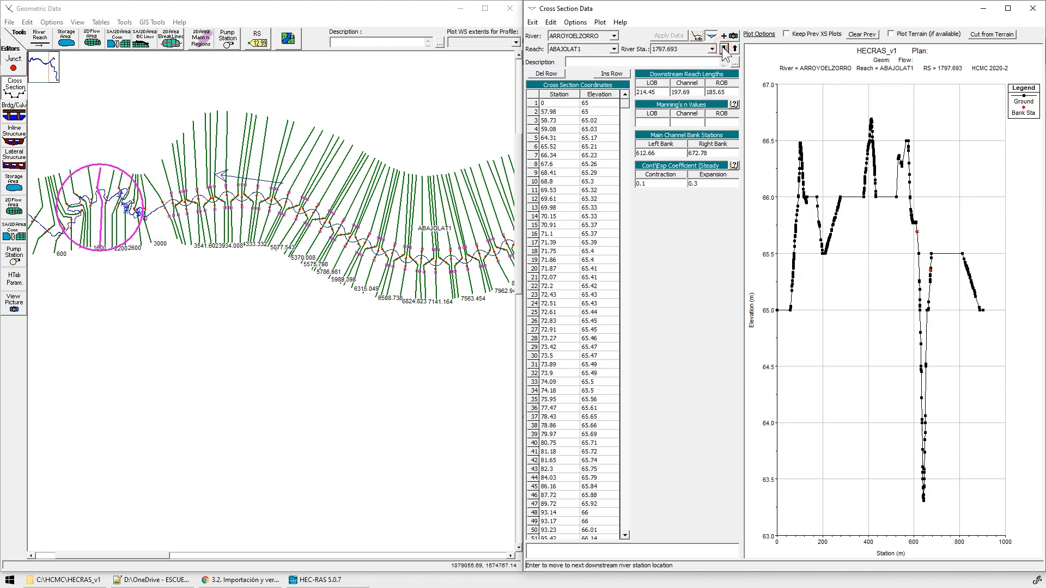
pyautogui.click(723, 49)
pyautogui.click(723, 48)
pyautogui.click(723, 48)
pyautogui.click(723, 48)
pyautogui.click(723, 49)
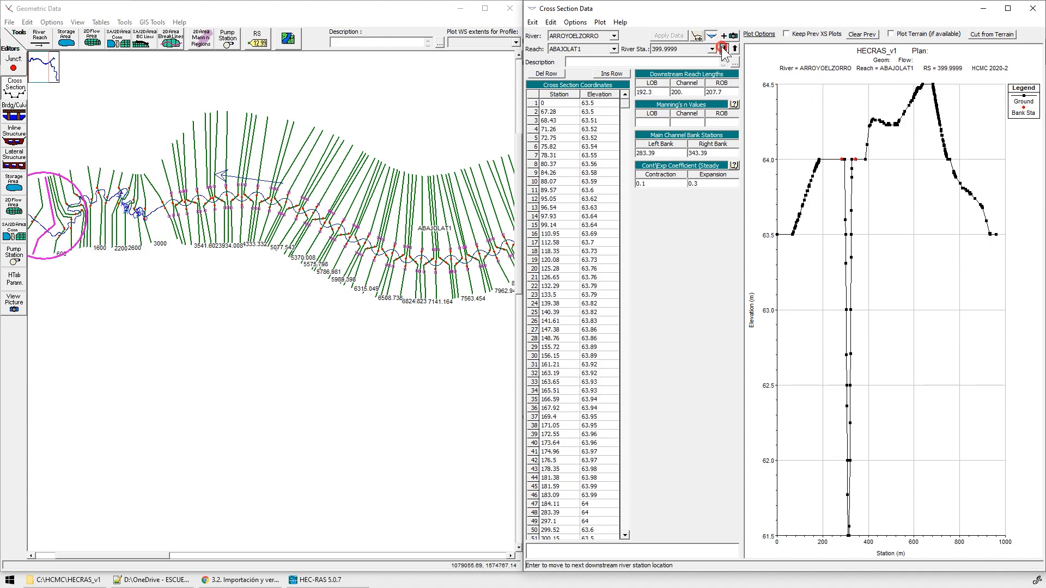
pyautogui.click(724, 48)
# - Maximize the cross section window and examine both bank stations at the top of the channel in cross section 200
pyautogui.click(1007, 8)
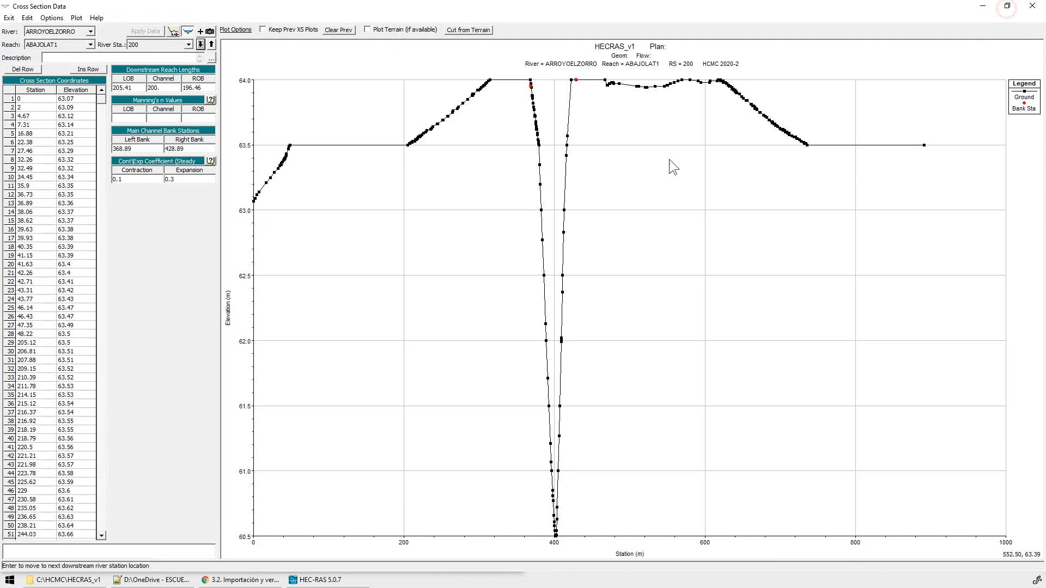
pyautogui.rightClick(623, 133)
pyautogui.click(626, 135)
pyautogui.moveTo(489, 132); pyautogui.dragTo(632, 68)
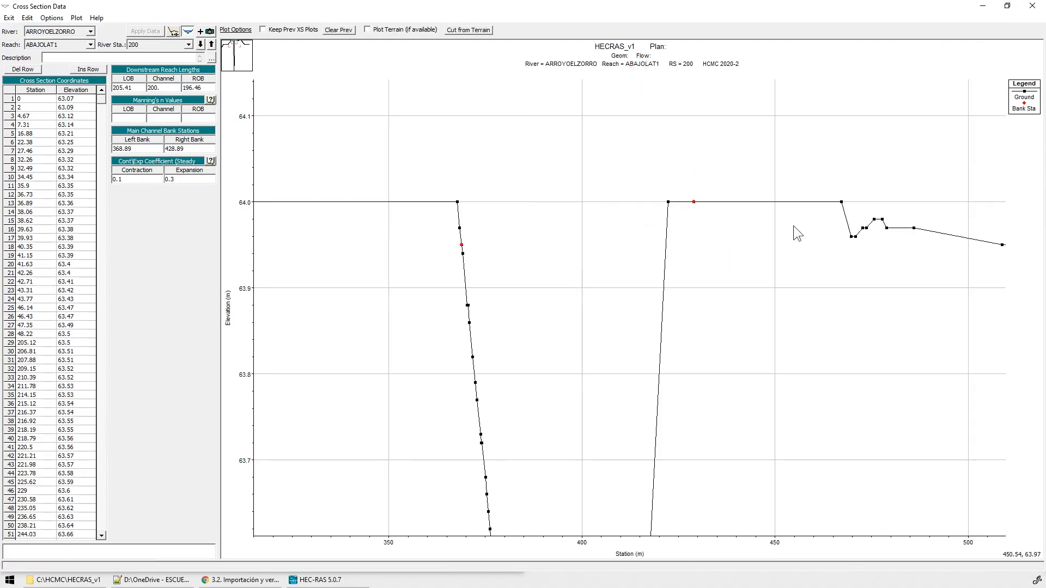
# - Measure the main channel's top width between its two upper edge points in cross section 200
pyautogui.rightClick(572, 211)
pyautogui.click(615, 256)
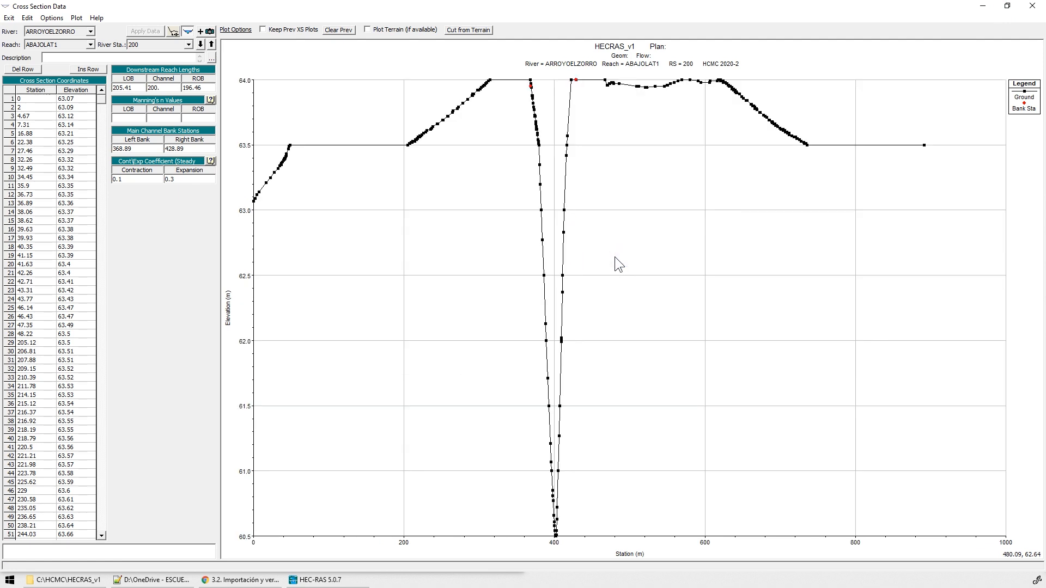
pyautogui.rightClick(546, 97)
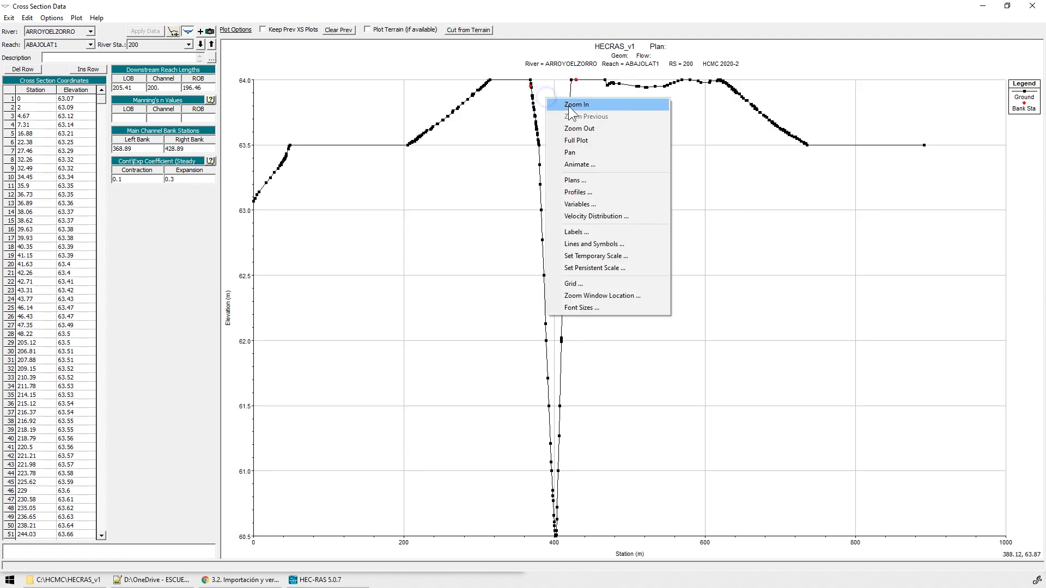
pyautogui.click(570, 108)
pyautogui.moveTo(517, 76); pyautogui.dragTo(600, 85)
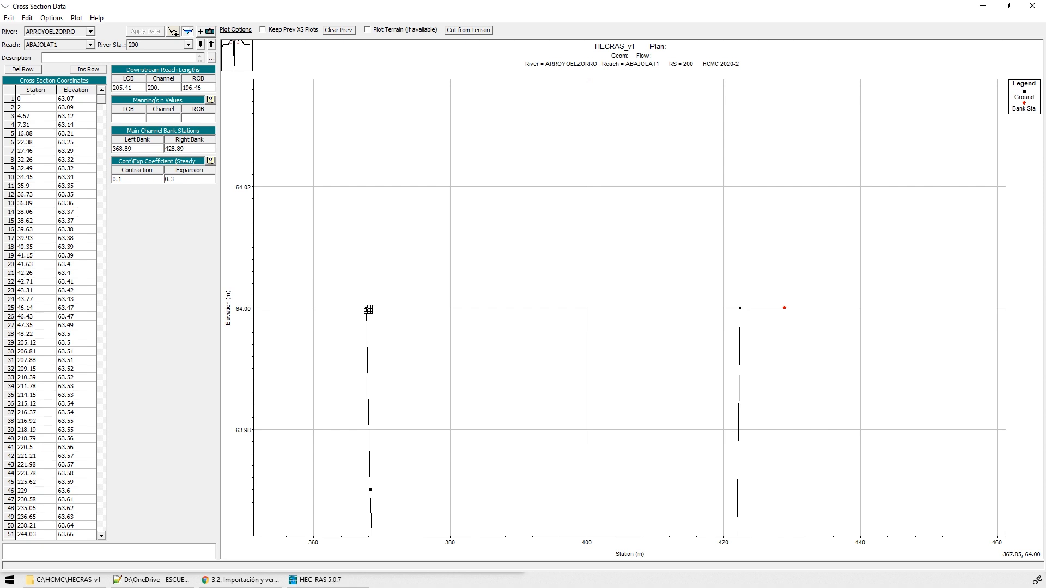
pyautogui.moveTo(367, 308); pyautogui.dragTo(739, 309)
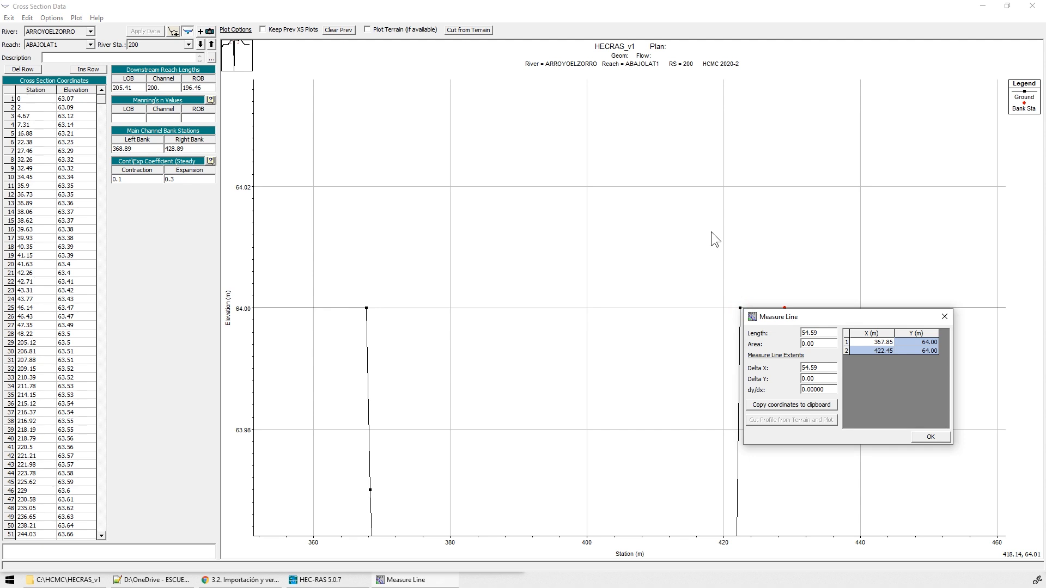
pyautogui.click(944, 317)
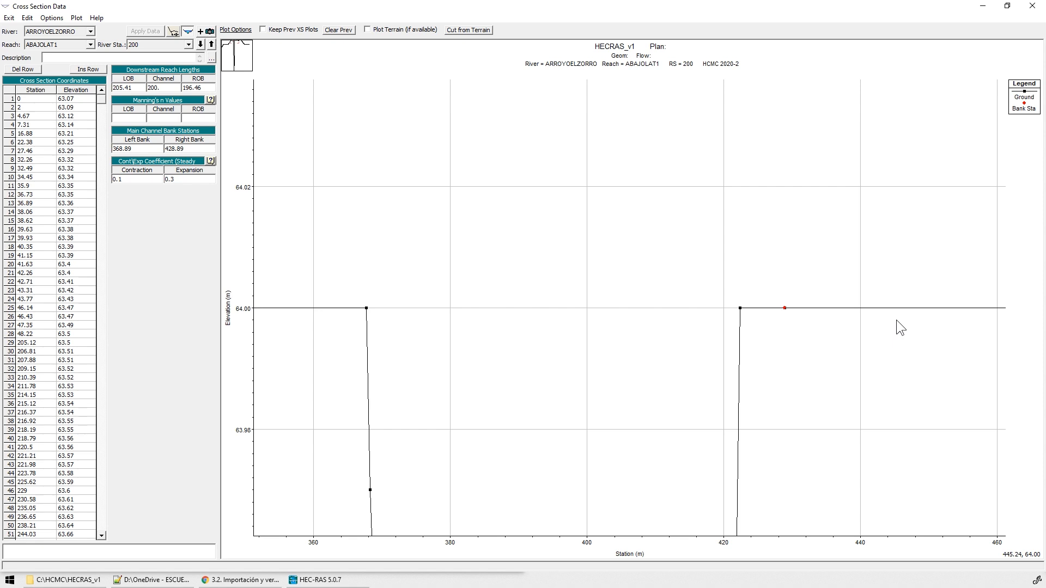
# - Close the cross section data and maximize the geometry window to show the whole river network
pyautogui.rightClick(542, 215)
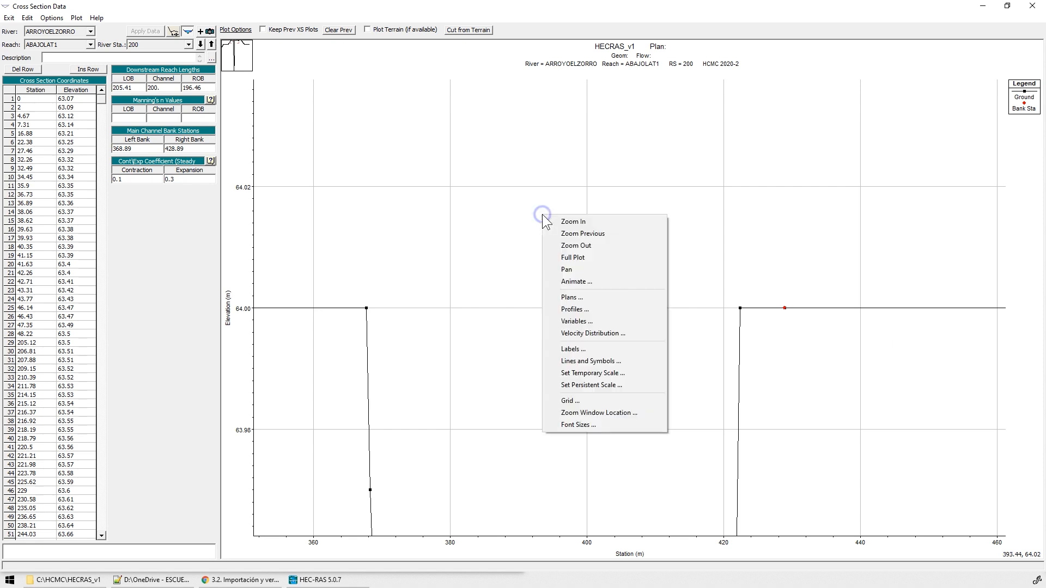
pyautogui.click(577, 258)
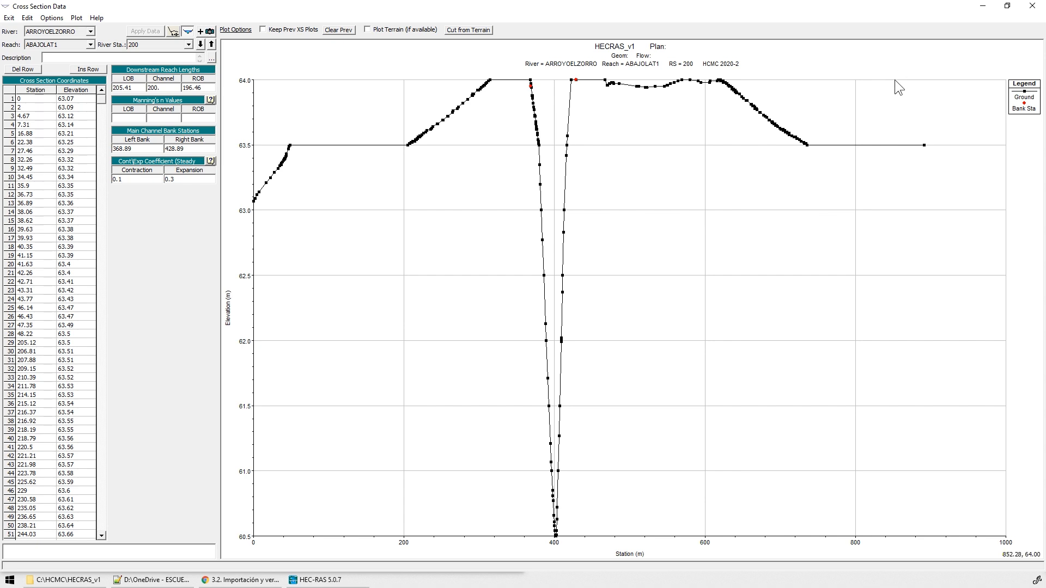
pyautogui.click(1031, 5)
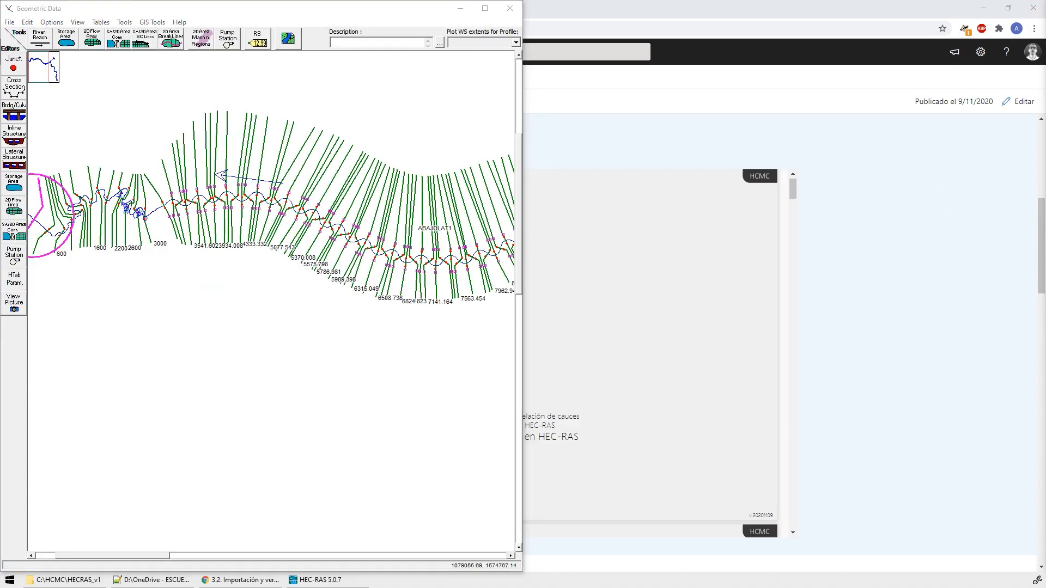
pyautogui.click(484, 8)
pyautogui.rightClick(762, 342)
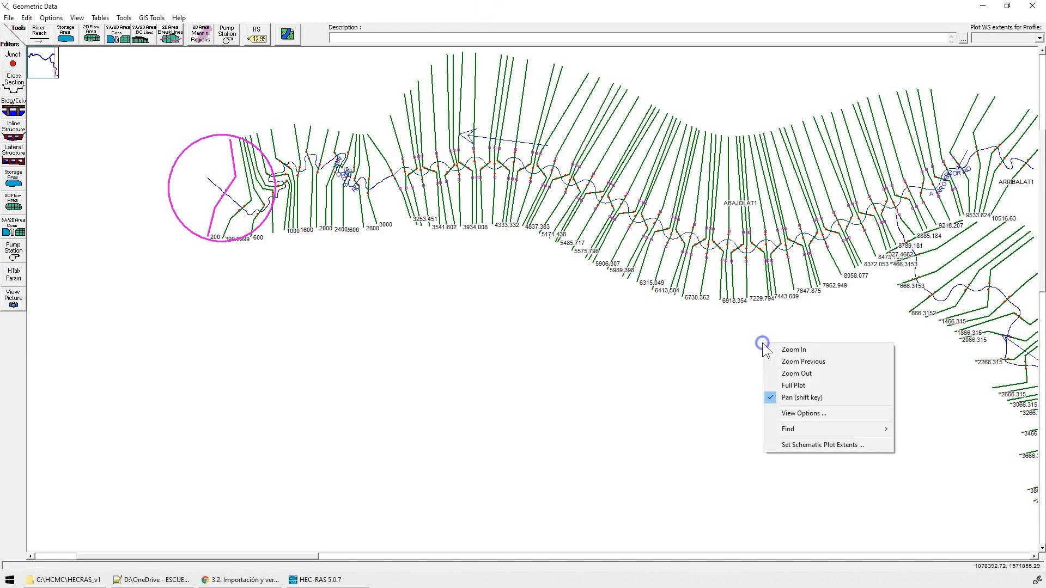
pyautogui.click(798, 372)
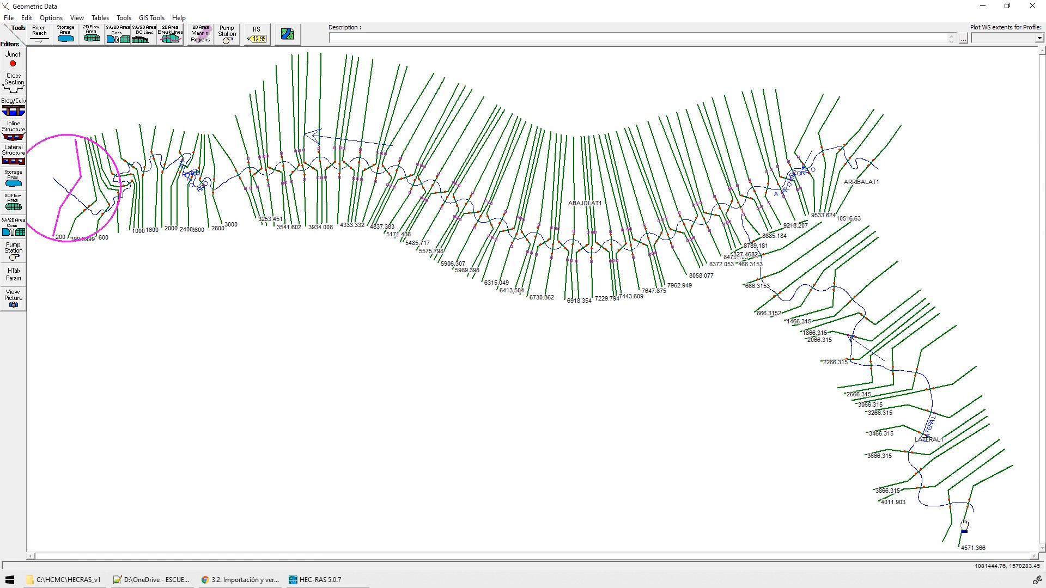
pyautogui.rightClick(763, 450)
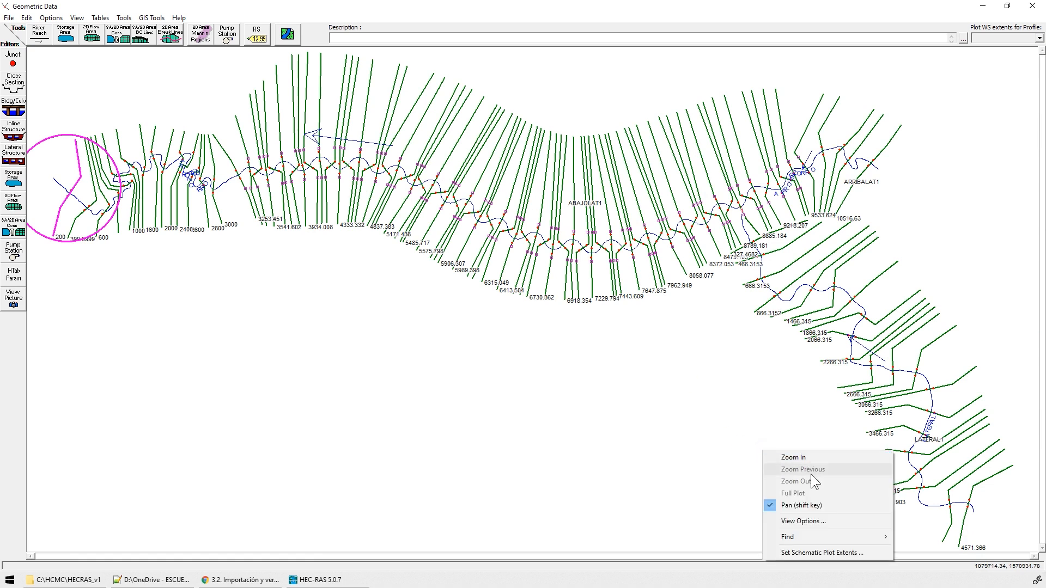
pyautogui.click(795, 506)
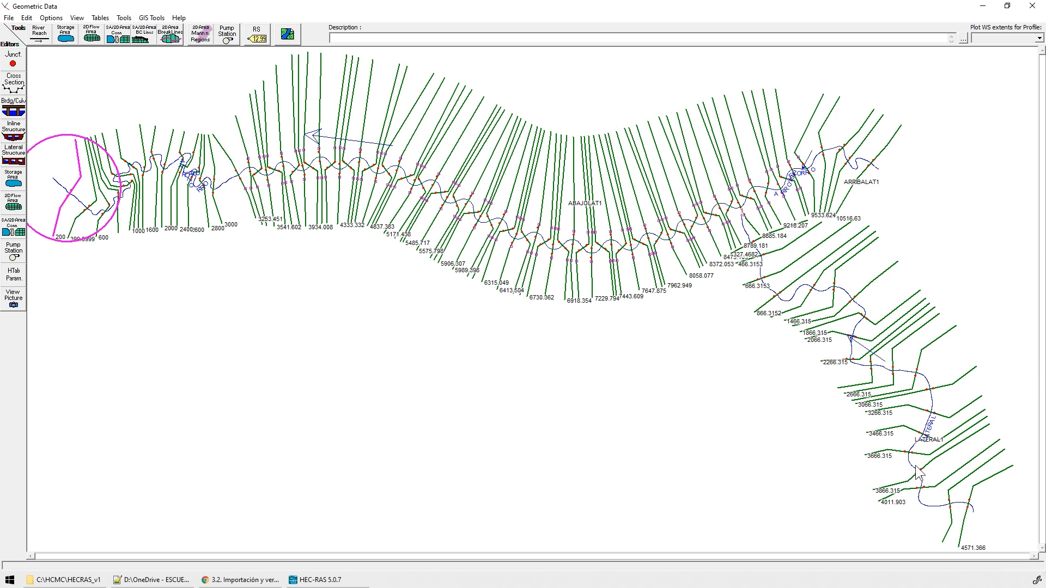
# - Open the data of LATERAL1 cross section 4571.366 and review the sections downstream as far as station 2866.315
pyautogui.rightClick(984, 484)
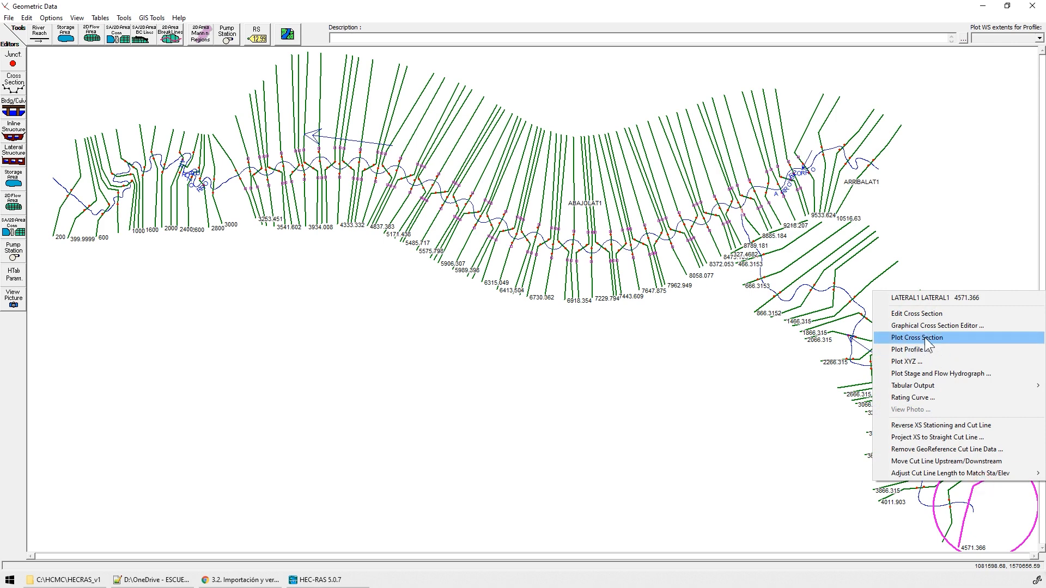
pyautogui.click(911, 315)
pyautogui.doubleClick(512, 179)
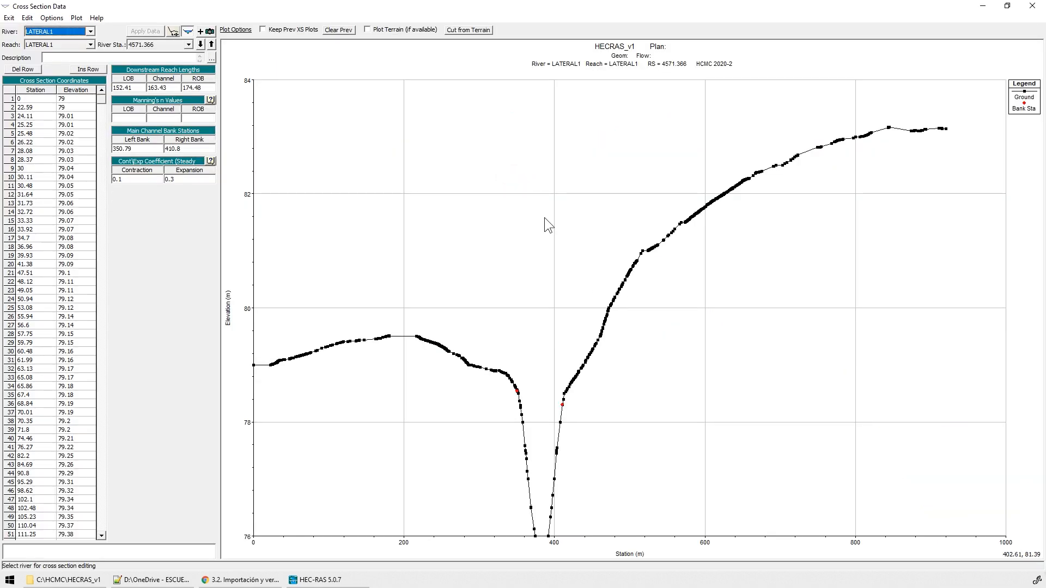
pyautogui.click(200, 44)
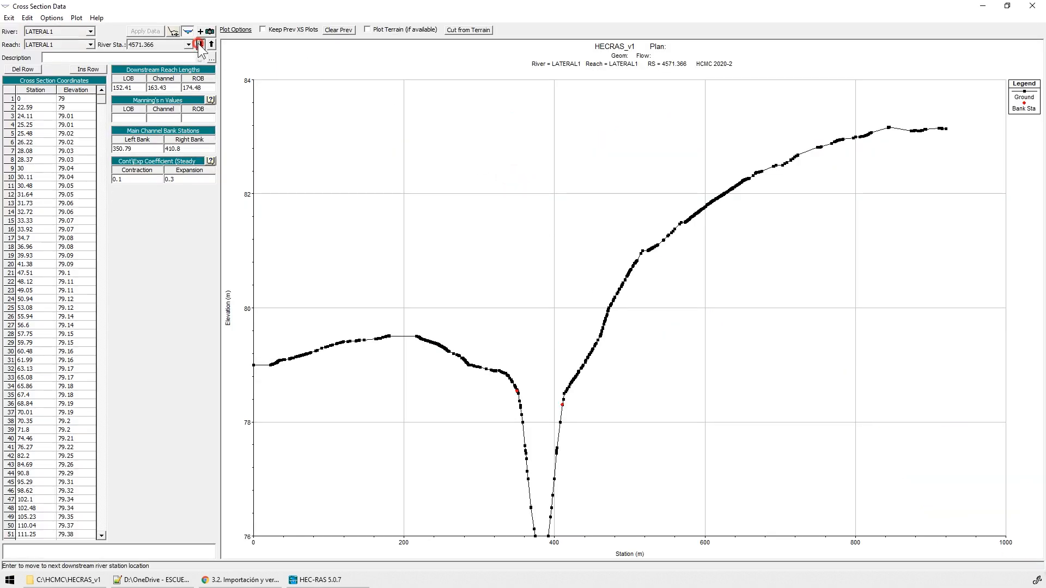
pyautogui.click(201, 45)
pyautogui.click(201, 45)
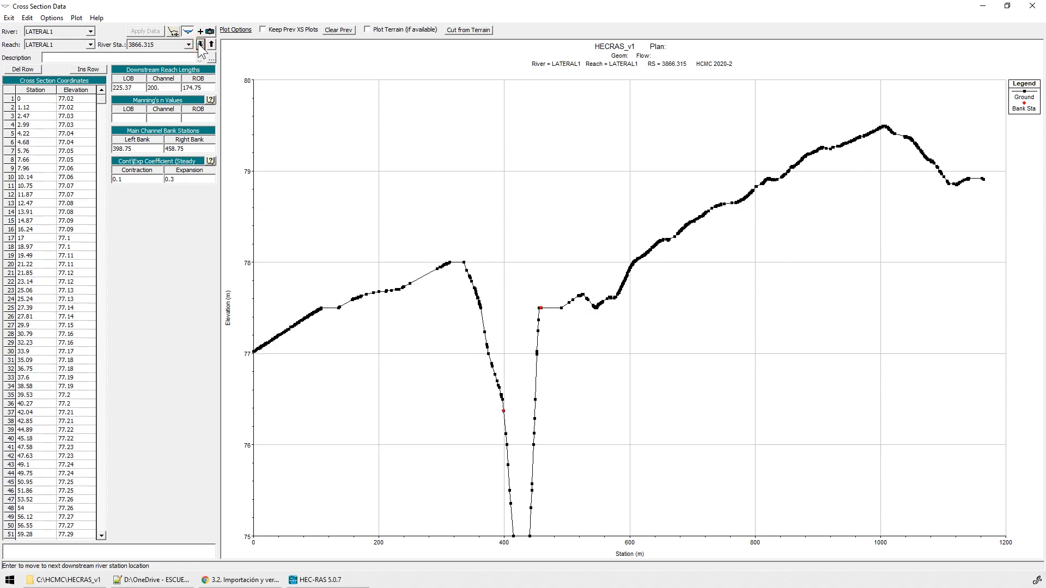
pyautogui.click(201, 45)
pyautogui.click(201, 45)
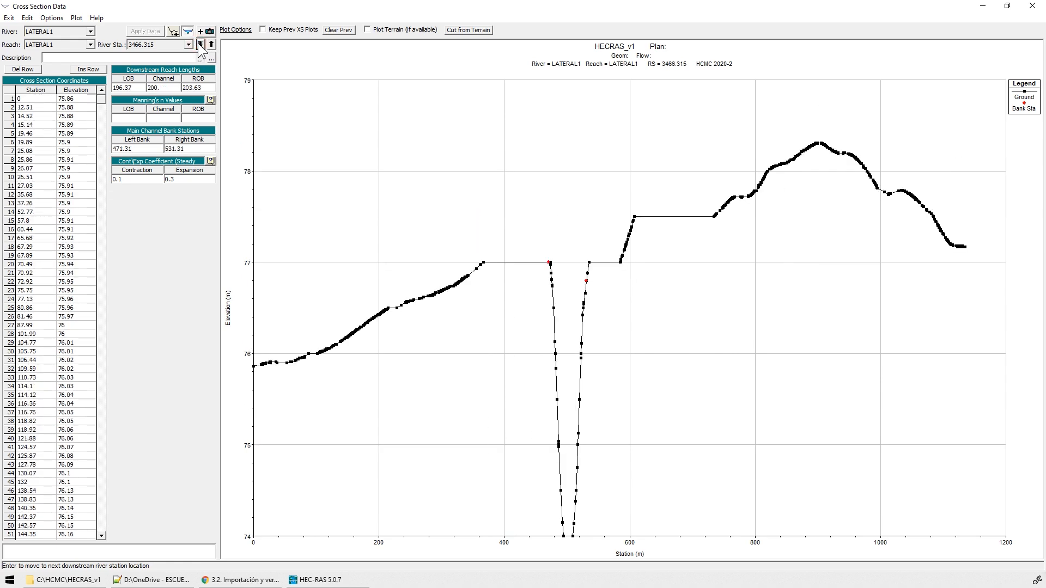
pyautogui.click(201, 45)
pyautogui.click(201, 44)
pyautogui.click(200, 45)
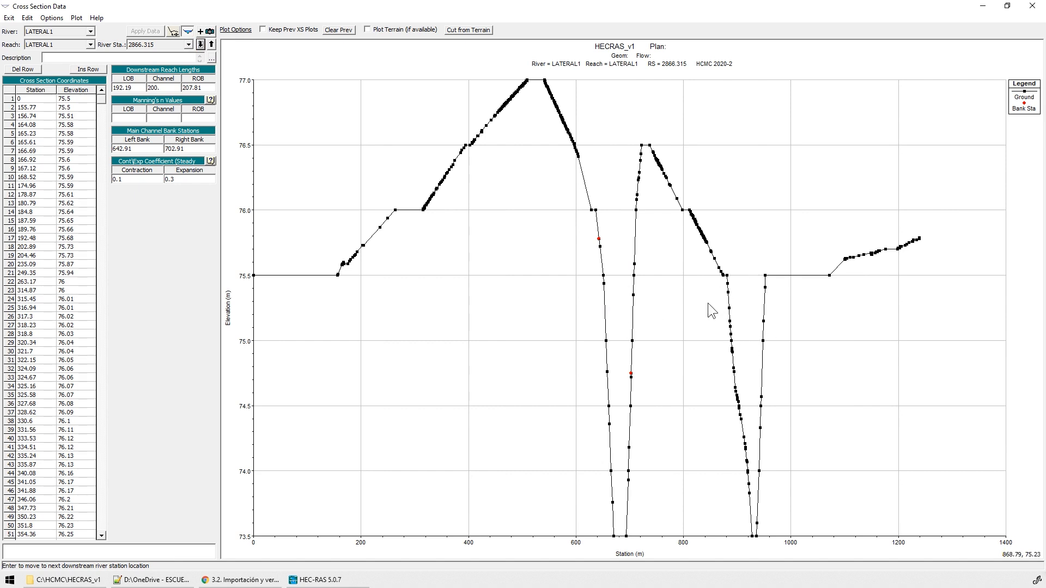
# - Review the LATERAL1 cross sections downstream from 2866.315 to 666.3153, and close the cross section data
pyautogui.click(201, 44)
pyautogui.click(201, 44)
pyautogui.click(201, 44)
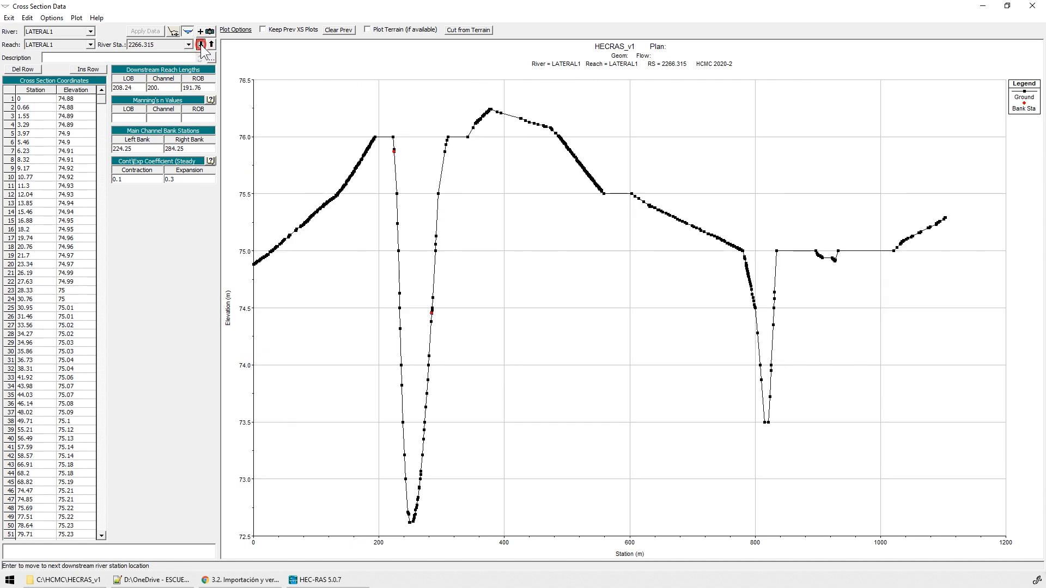
pyautogui.click(201, 45)
pyautogui.click(201, 45)
pyautogui.click(201, 44)
pyautogui.click(201, 44)
pyautogui.click(201, 44)
pyautogui.click(201, 45)
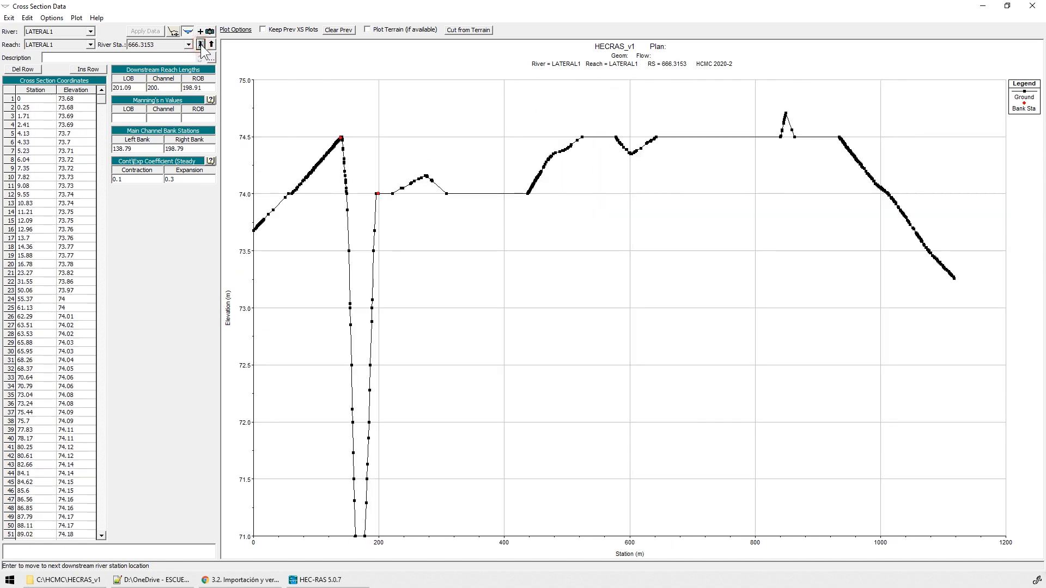
pyautogui.click(1032, 6)
# - Open ARRIBALAT1 cross section 10516.63 in the Graphical Cross Section Editor and maximize the editor
pyautogui.rightClick(873, 154)
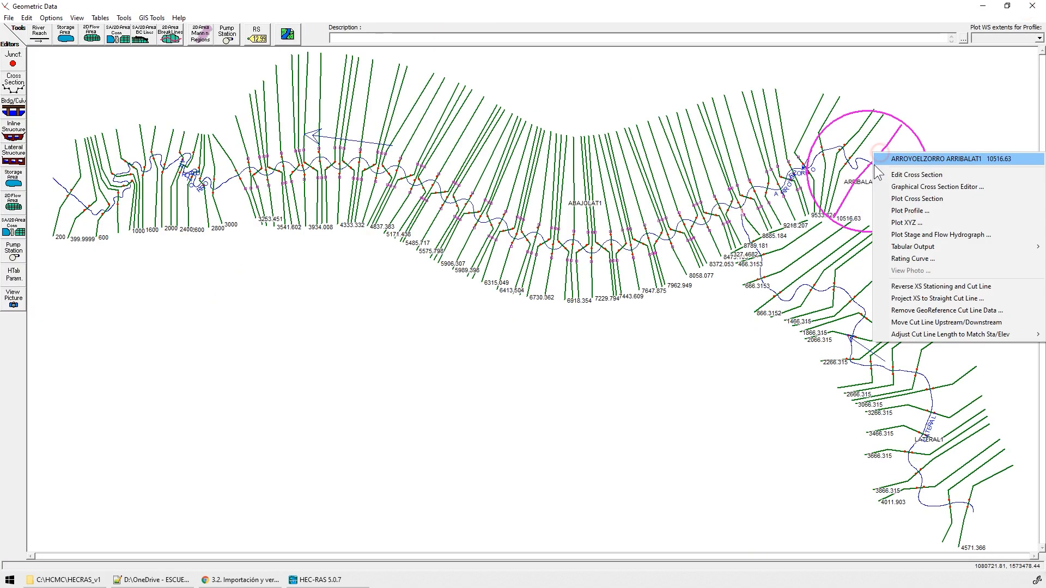
pyautogui.click(916, 175)
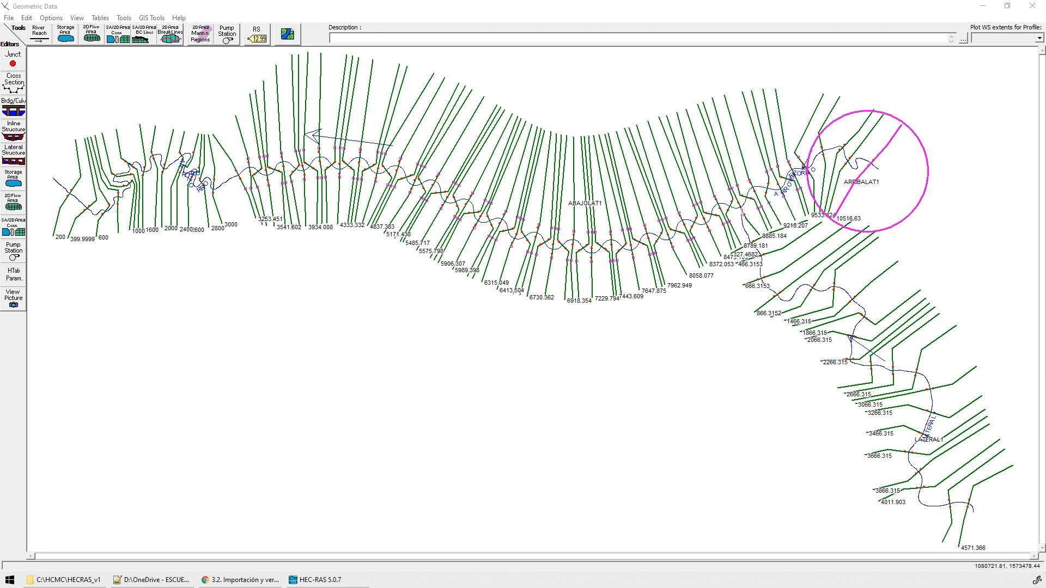
pyautogui.rightClick(873, 150)
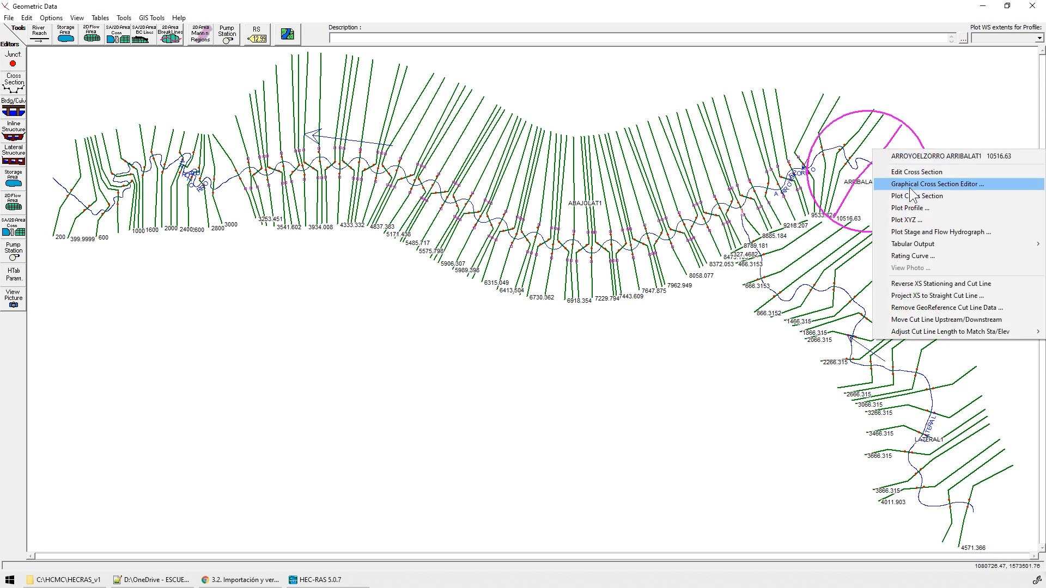
pyautogui.click(937, 184)
pyautogui.click(583, 125)
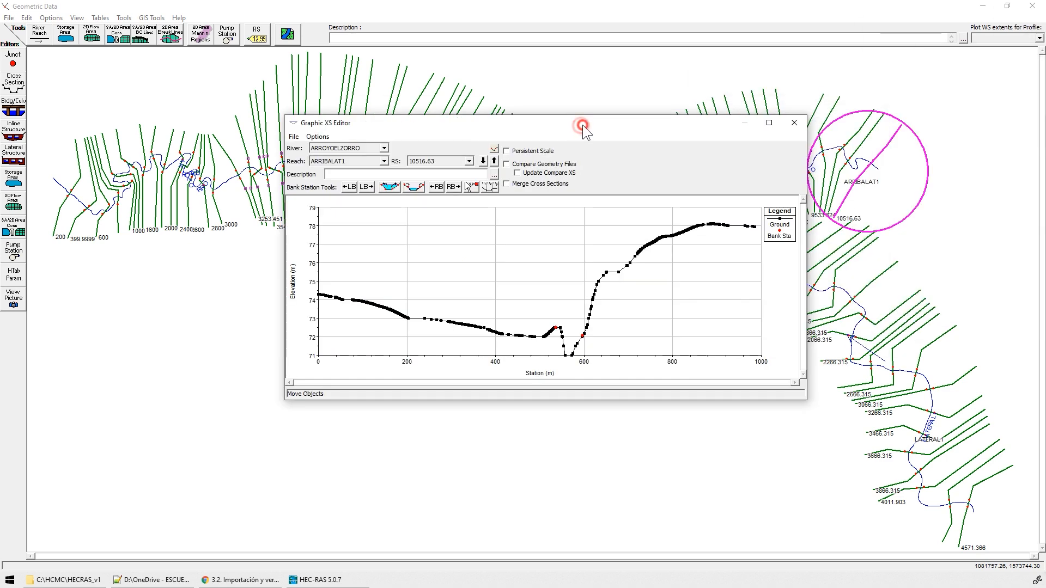
pyautogui.doubleClick(583, 125)
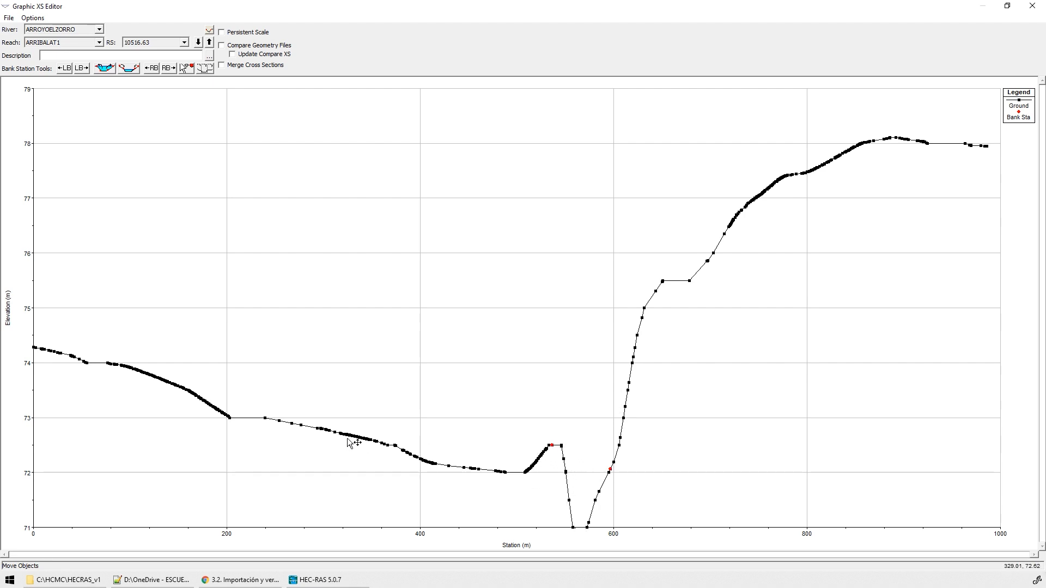
# - Move the bank stations of cross section 10516.63 onto the channel's edge points at elevation 72.5 m
pyautogui.rightClick(561, 399)
pyautogui.click(594, 200)
pyautogui.moveTo(513, 398); pyautogui.dragTo(676, 540)
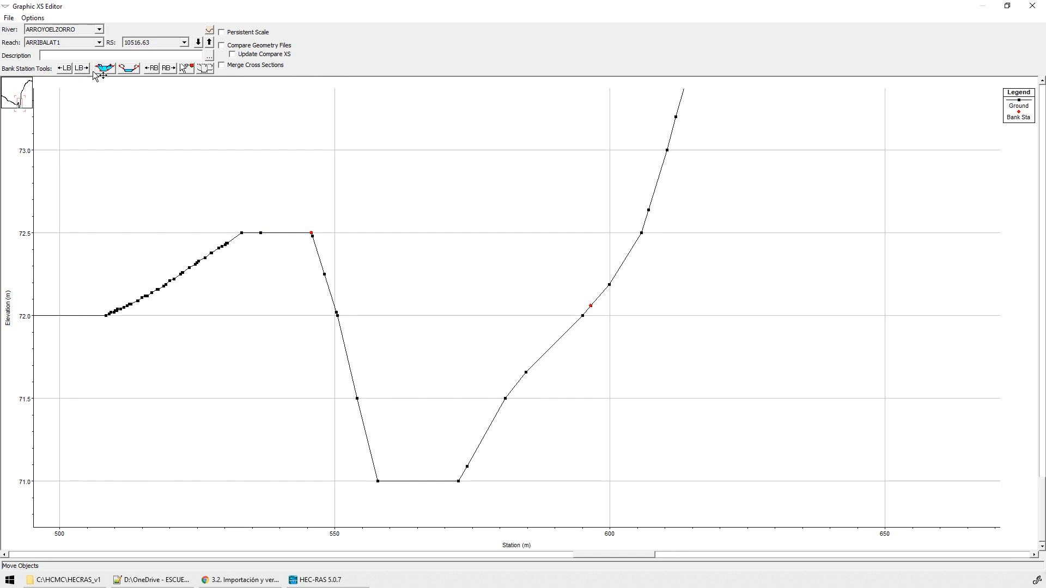
pyautogui.click(169, 68)
pyautogui.click(169, 68)
pyautogui.click(153, 69)
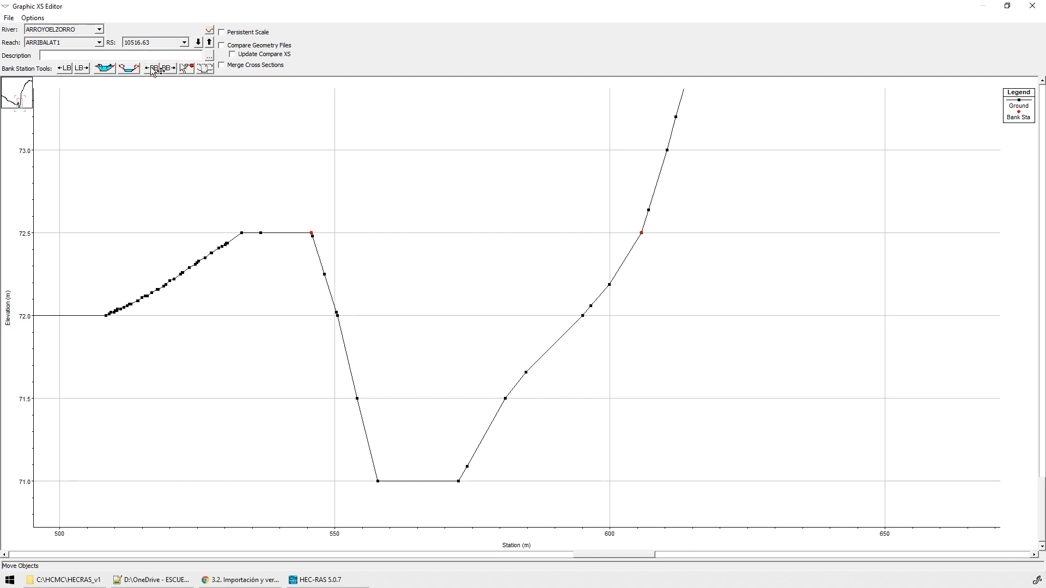
pyautogui.rightClick(406, 215)
pyautogui.click(444, 241)
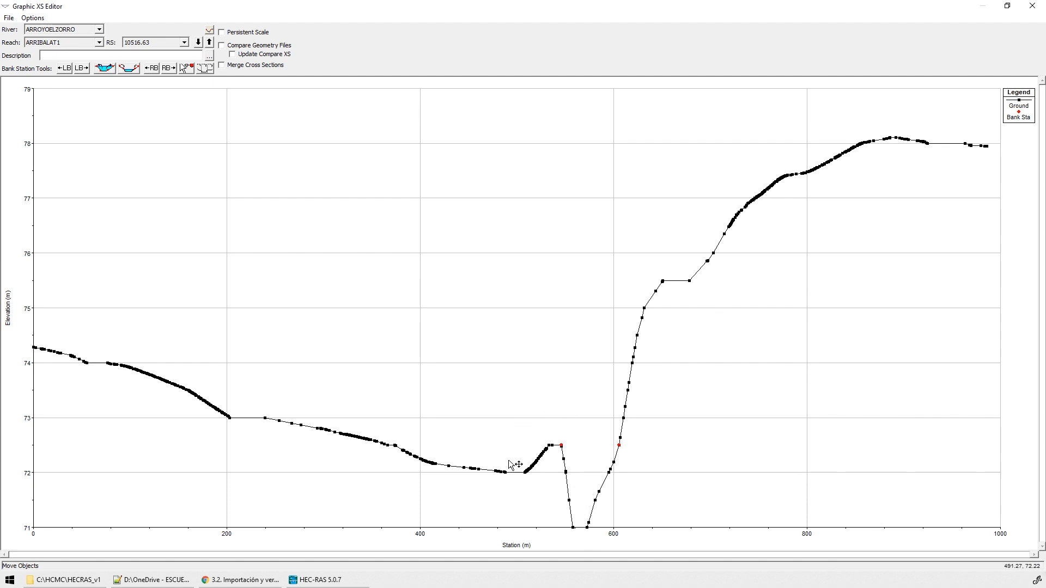
# - Add a levee beside the left bank station of cross section 10516.63 at elevation 72.5 m
pyautogui.rightClick(583, 344)
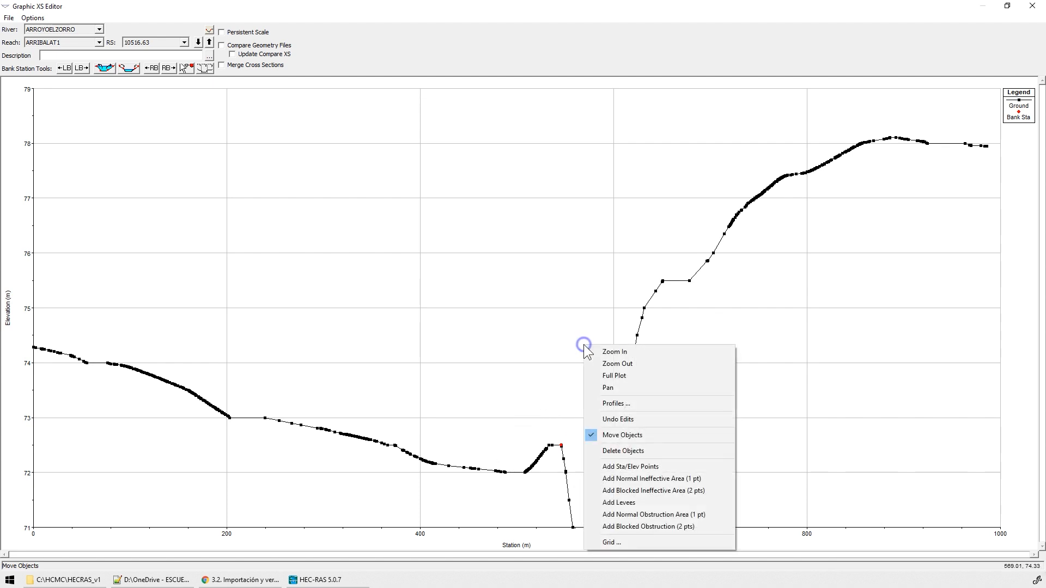
pyautogui.click(602, 351)
pyautogui.moveTo(508, 387); pyautogui.dragTo(683, 544)
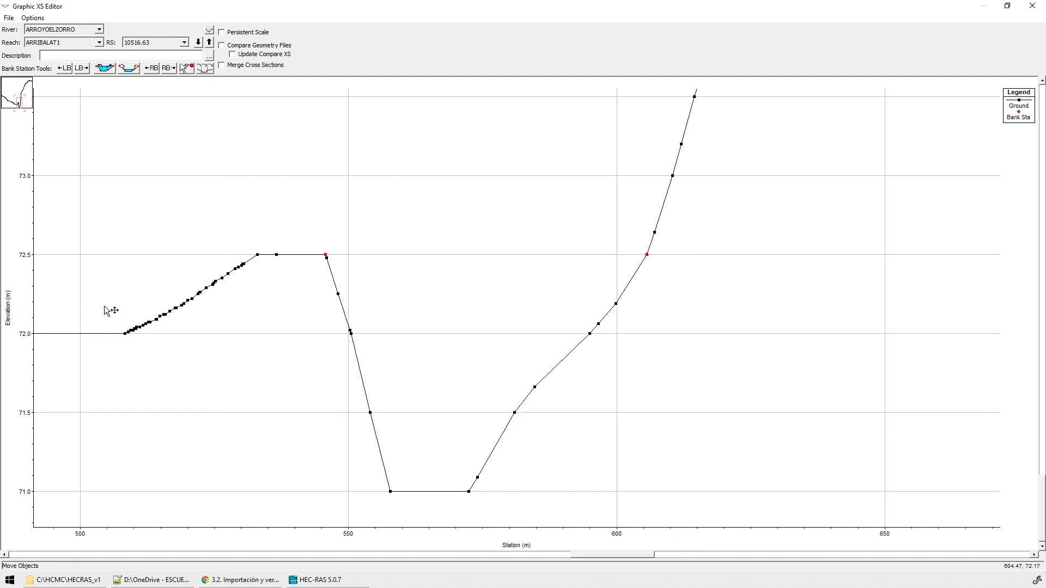
pyautogui.click(30, 18)
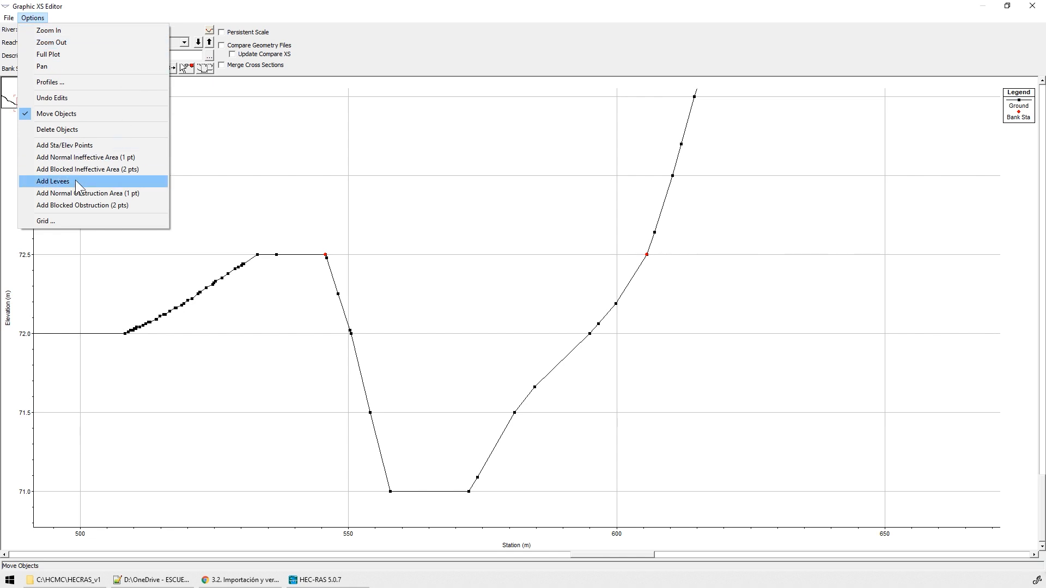
pyautogui.click(61, 182)
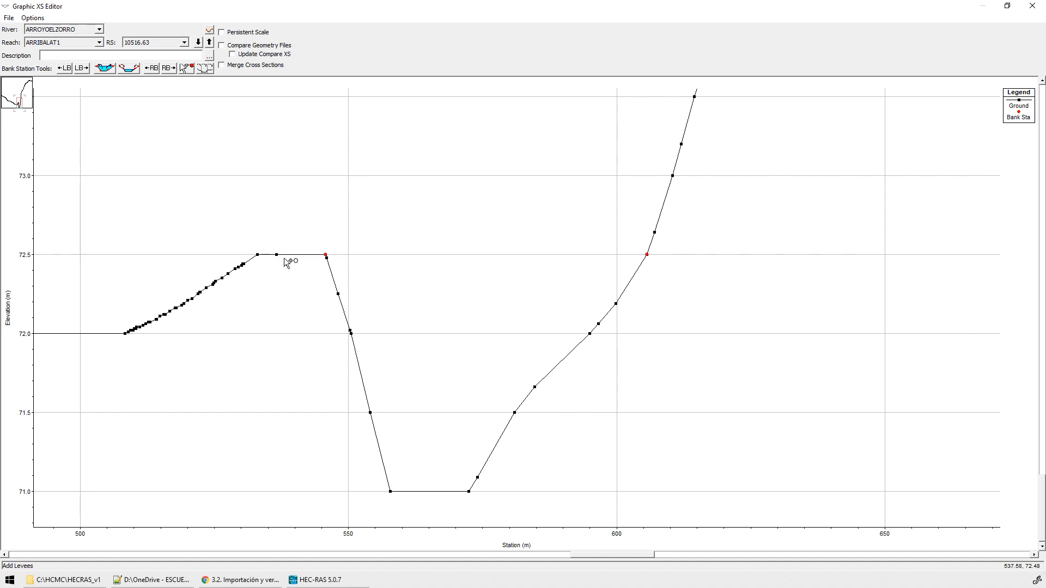
pyautogui.click(326, 255)
# - Examine the levee and bank stations of cross section 10516.63 up close and return to the full plot
pyautogui.rightClick(471, 185)
pyautogui.click(488, 193)
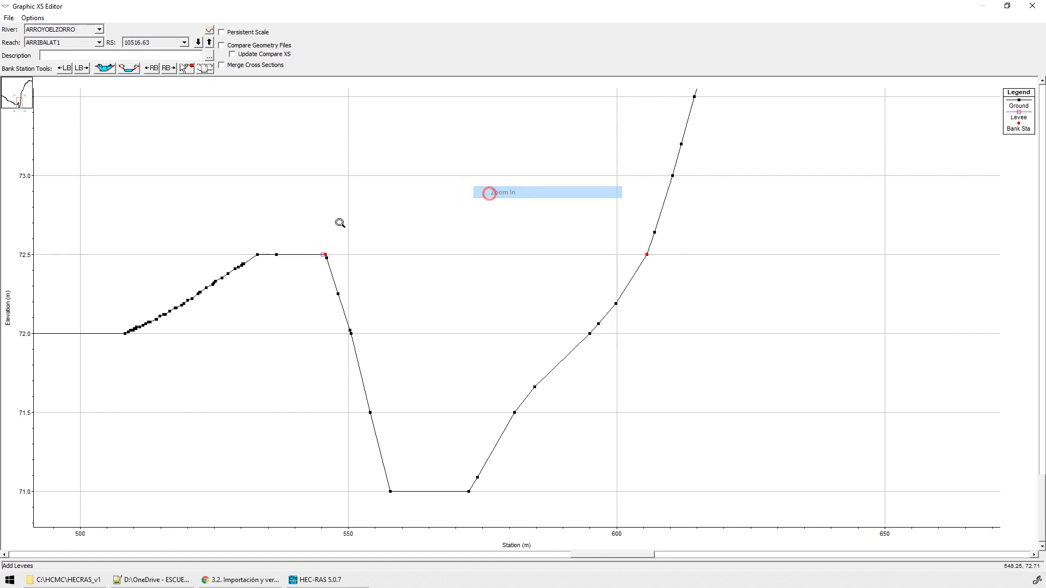
pyautogui.moveTo(288, 231); pyautogui.dragTo(668, 499)
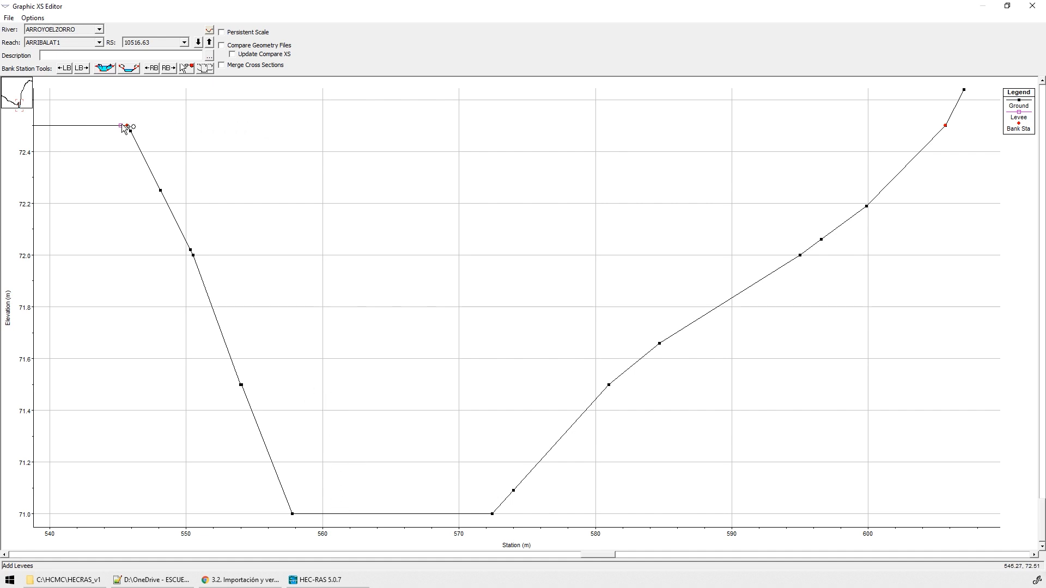
pyautogui.rightClick(258, 158)
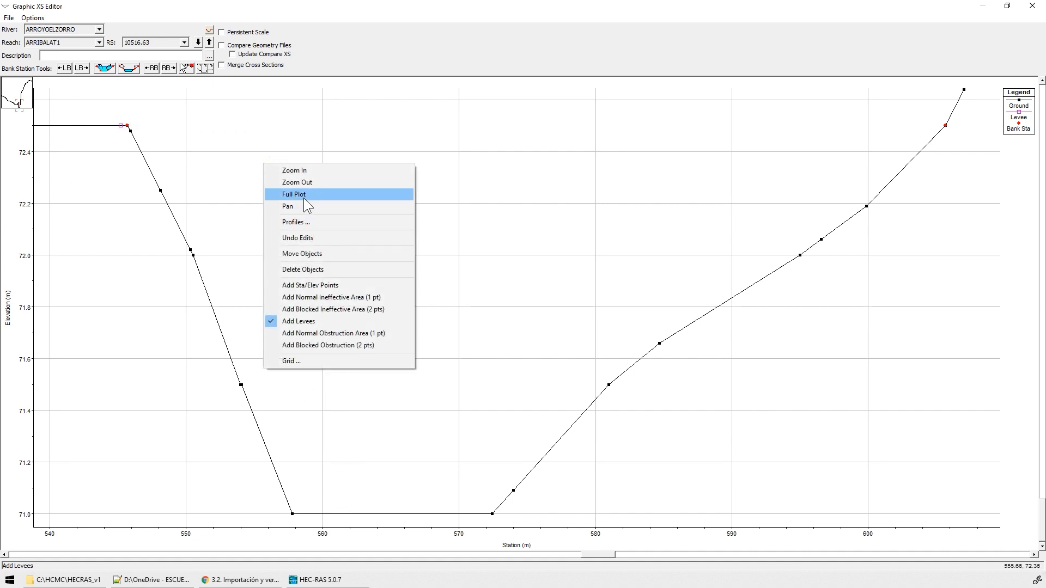
pyautogui.click(303, 198)
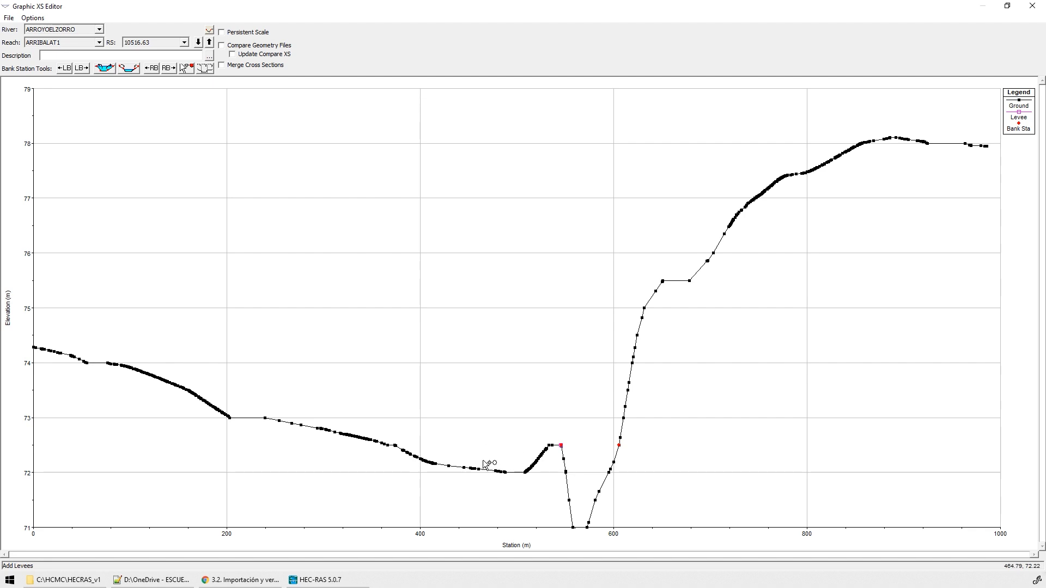
# - Go to downstream cross section 10178.15 and move its left bank station onto the crest of the left bank
pyautogui.click(198, 42)
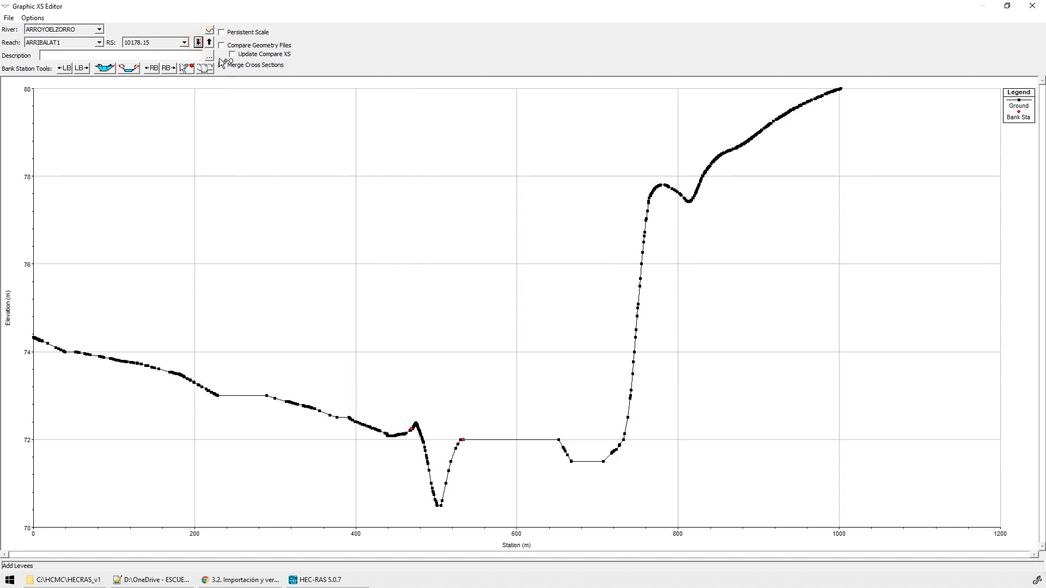
pyautogui.rightClick(539, 339)
pyautogui.click(561, 350)
pyautogui.moveTo(390, 407); pyautogui.dragTo(512, 515)
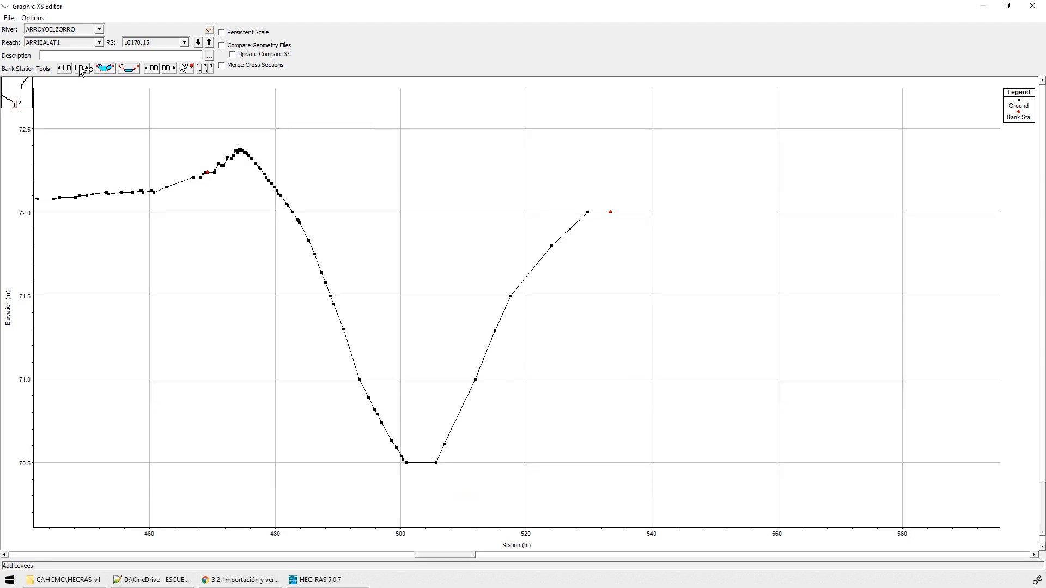
pyautogui.click(81, 68)
pyautogui.click(81, 68)
pyautogui.click(81, 68)
pyautogui.click(80, 68)
pyautogui.click(81, 68)
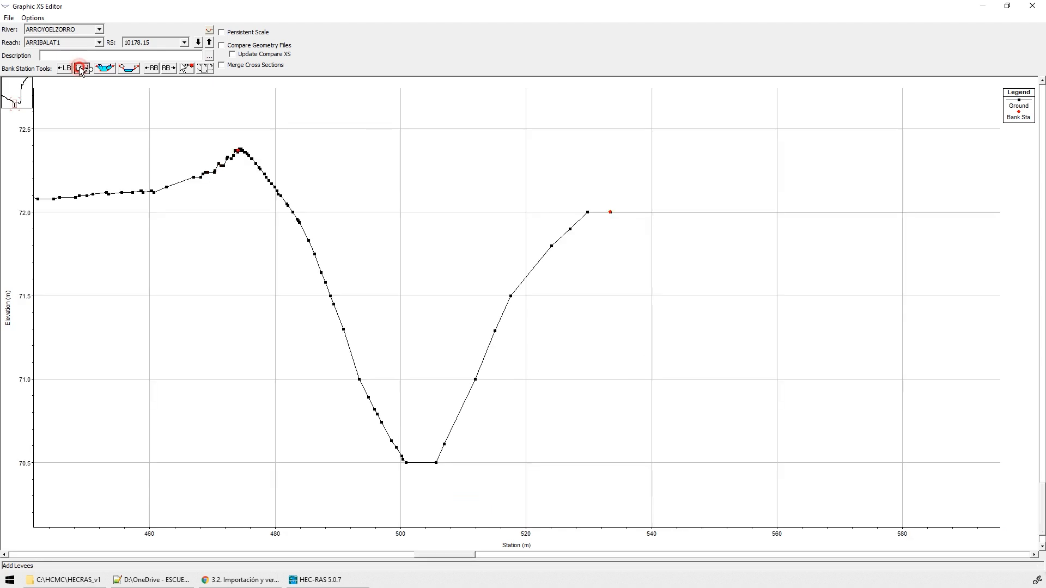
# - Move the right bank station of cross section 10178.15 inward onto the channel edge at elevation 72.0 m, and close the graphical editor
pyautogui.click(151, 68)
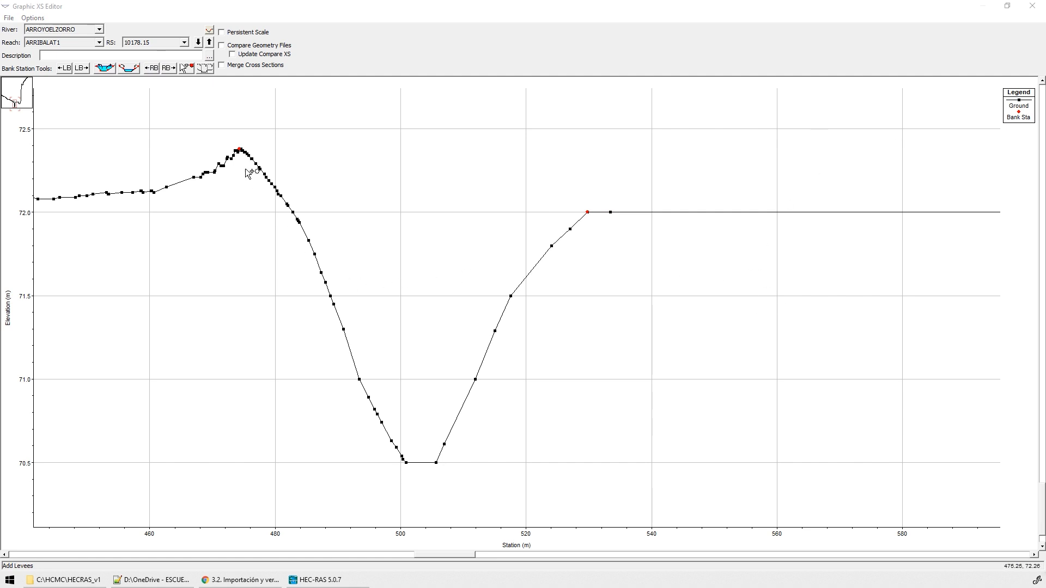
pyautogui.rightClick(439, 284)
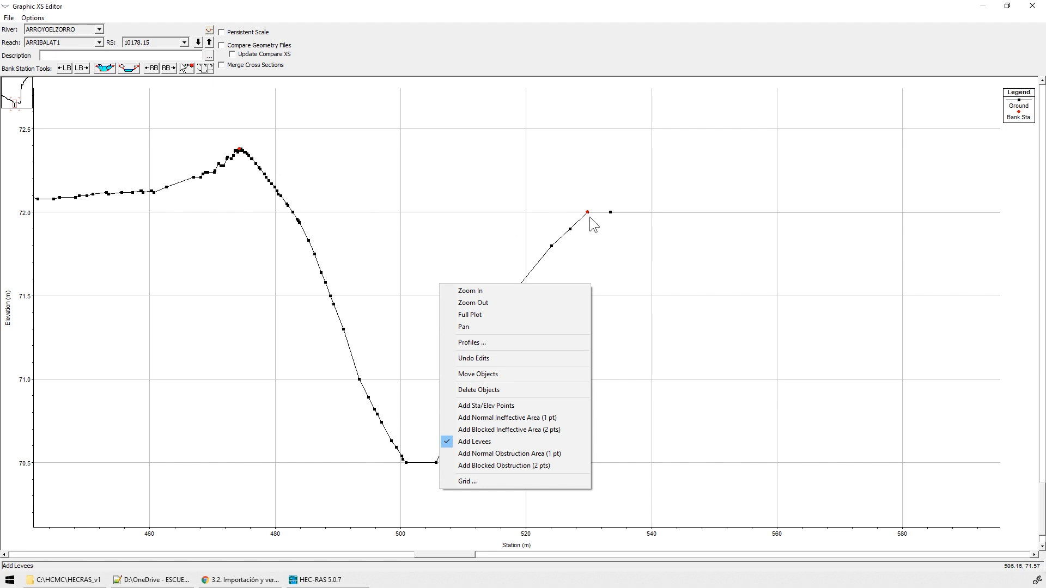
pyautogui.click(479, 315)
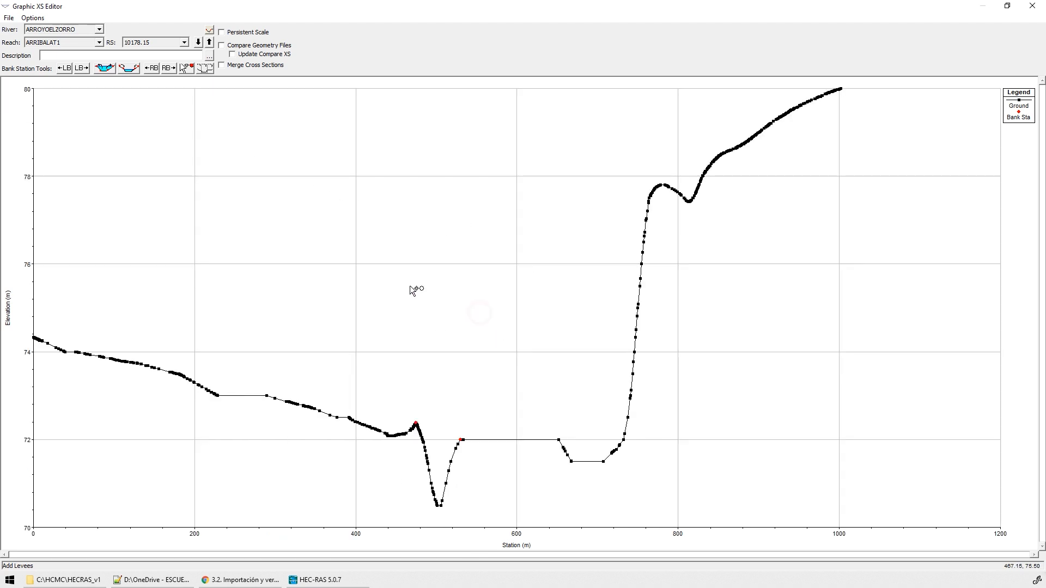
pyautogui.click(1032, 6)
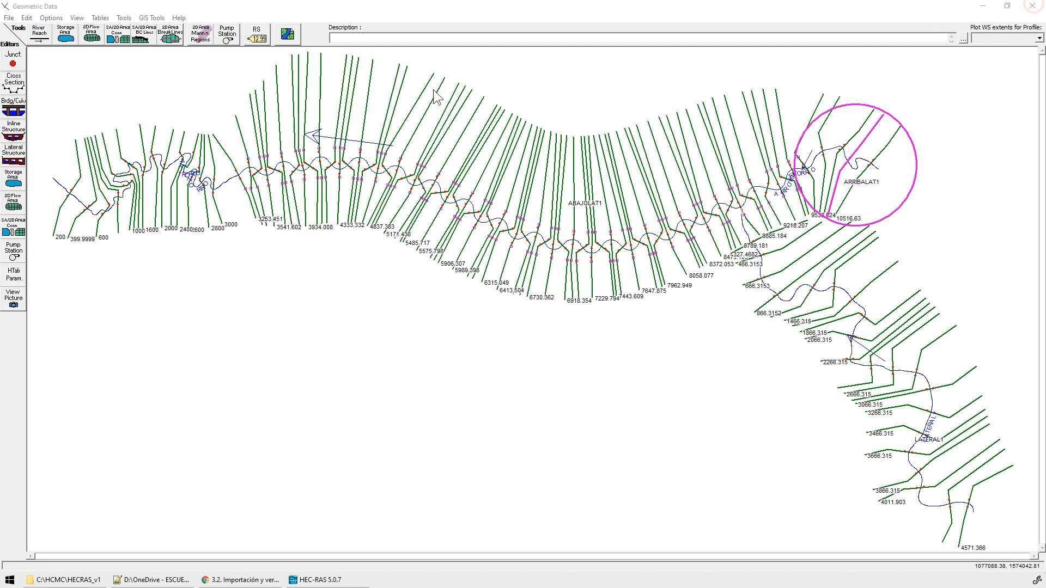
# - Save the geometry data under the title HECRAS_v1 in the C:\HCMC\HECRAS_v1 folder
pyautogui.click(9, 18)
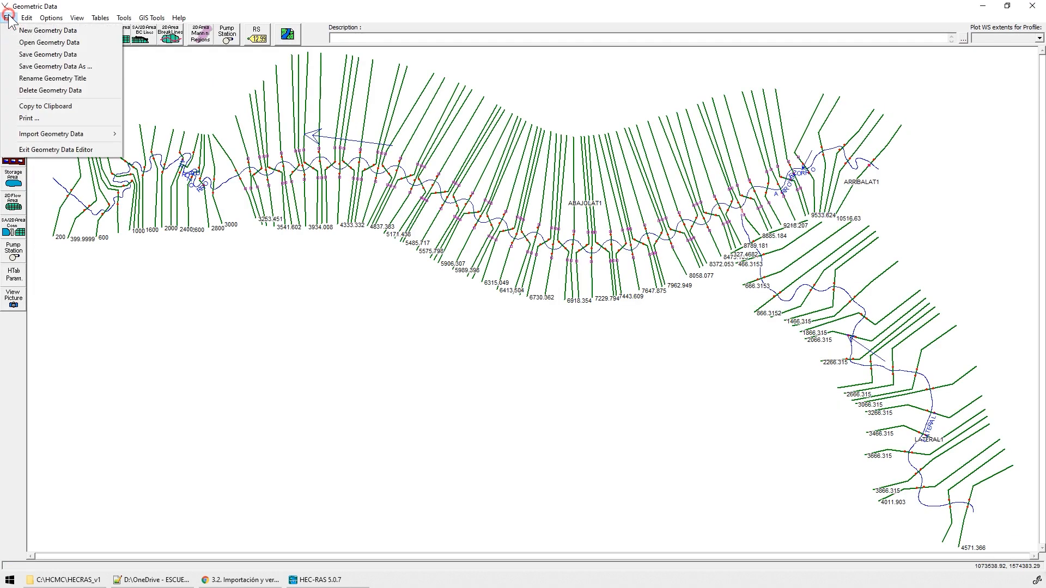
pyautogui.click(54, 65)
pyautogui.write('HECRAS_v1')
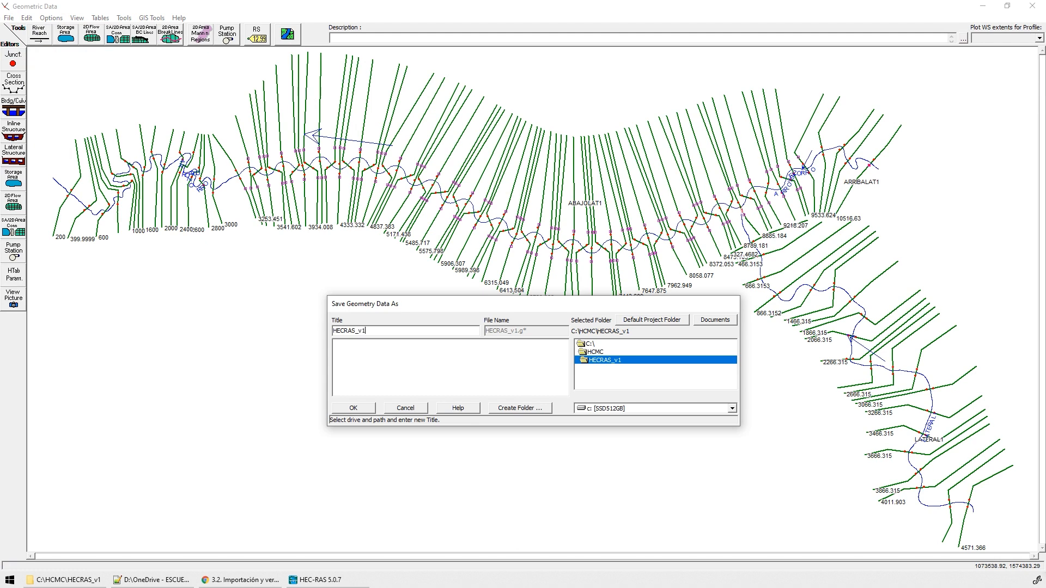
pyautogui.click(351, 410)
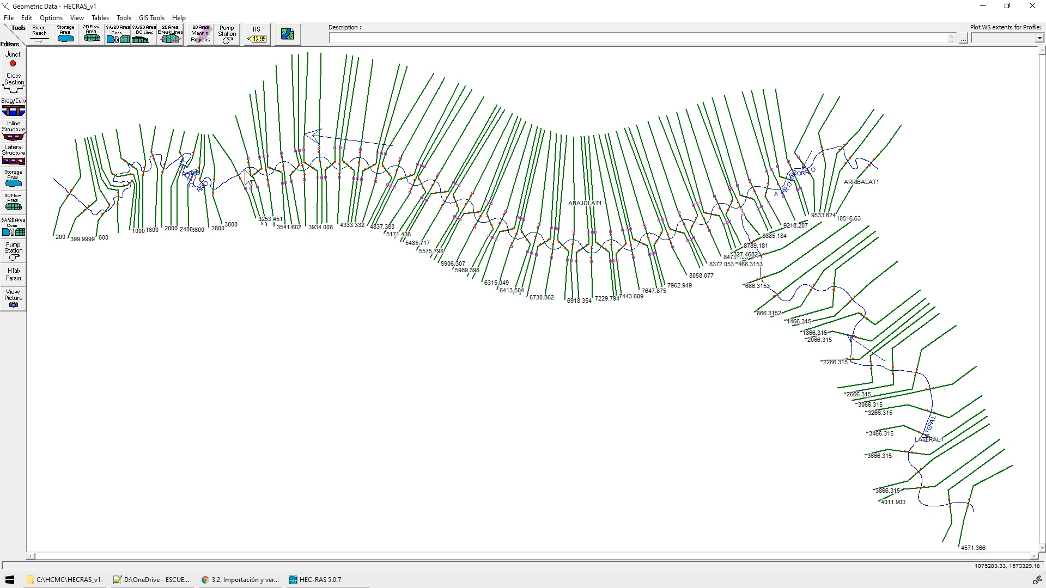
# - Open the ARRIBALAT1 cross section near the reach's upstream end from the river schematic
pyautogui.rightClick(855, 158)
pyautogui.click(883, 182)
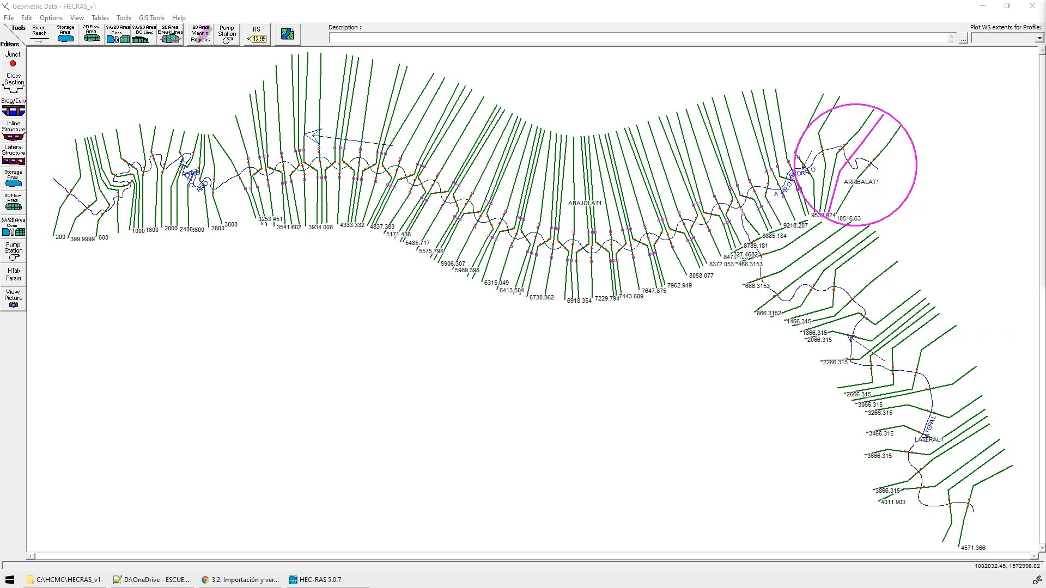
# - Examine the ground points along the left floodplain of cross section 10178.15 in reach ARRIBALAT1, and close the section editor
pyautogui.doubleClick(561, 136)
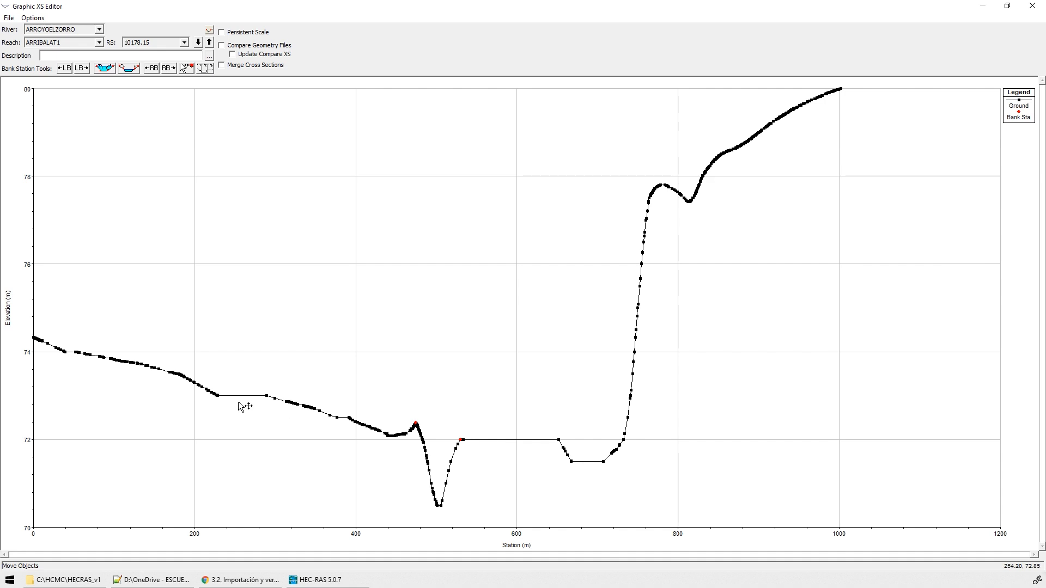
pyautogui.rightClick(197, 300)
pyautogui.click(221, 309)
pyautogui.moveTo(140, 350); pyautogui.dragTo(261, 439)
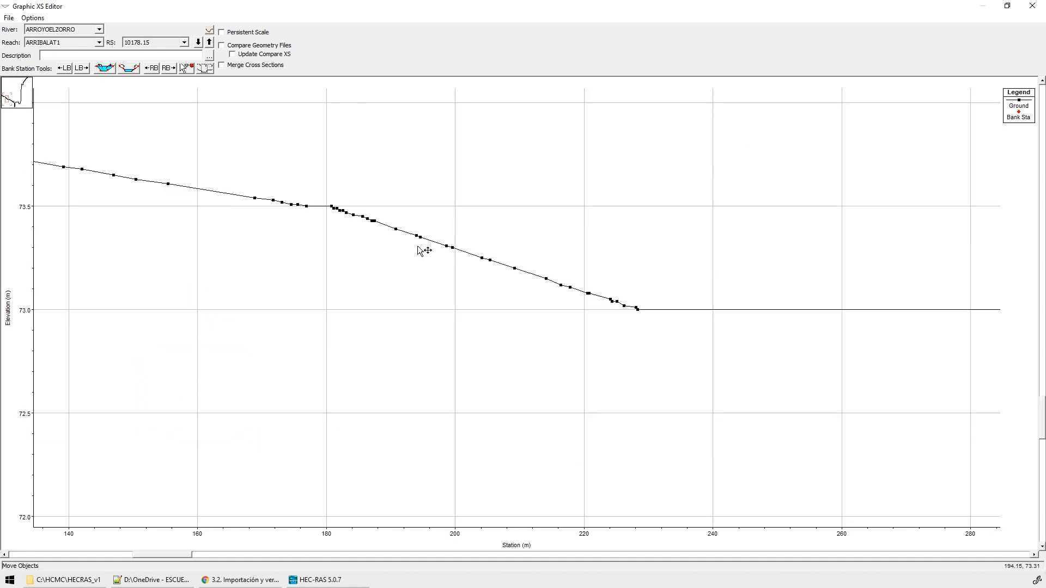
pyautogui.rightClick(422, 211)
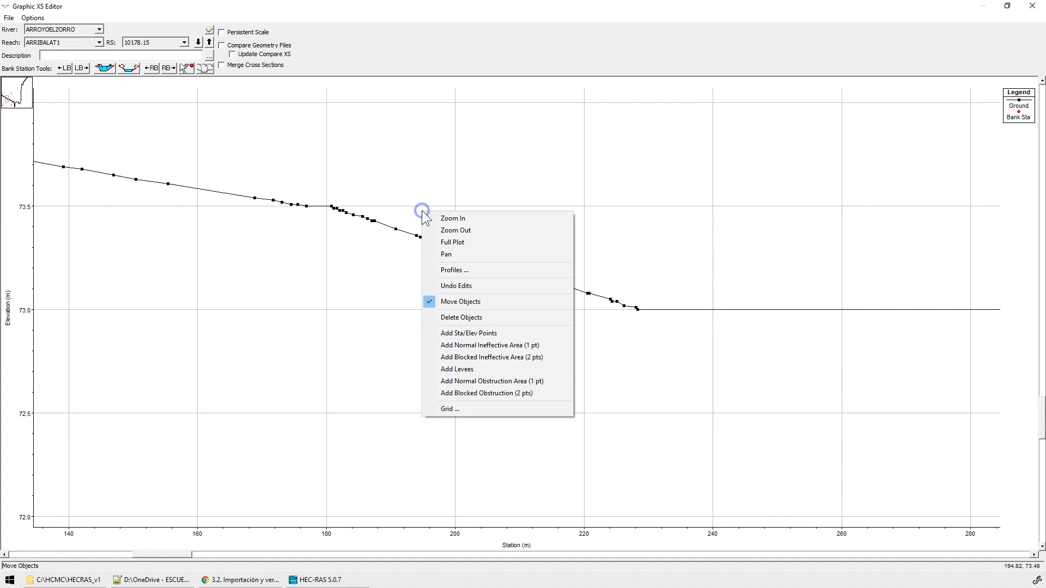
pyautogui.click(464, 243)
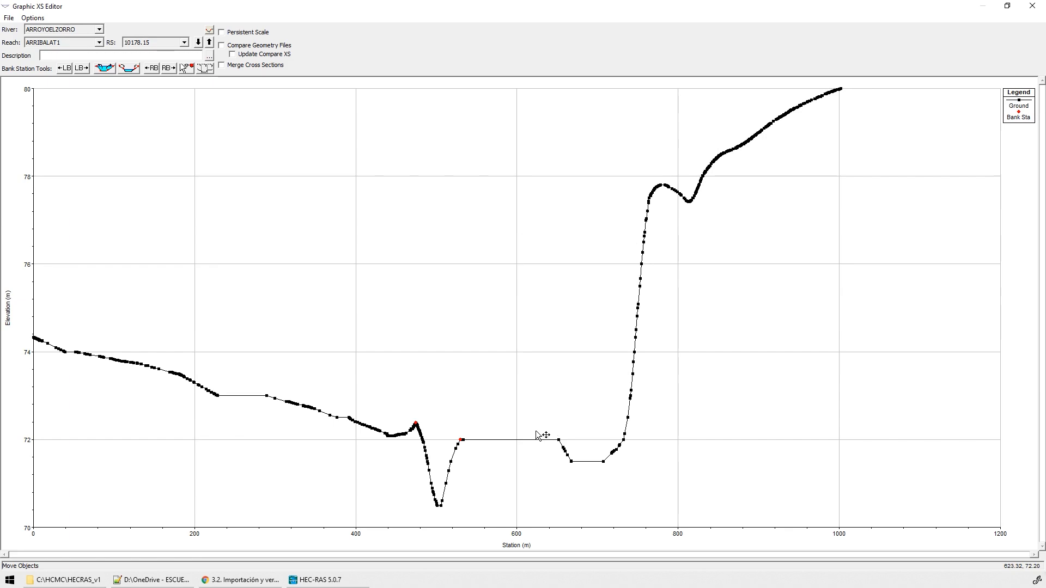
pyautogui.click(1024, 7)
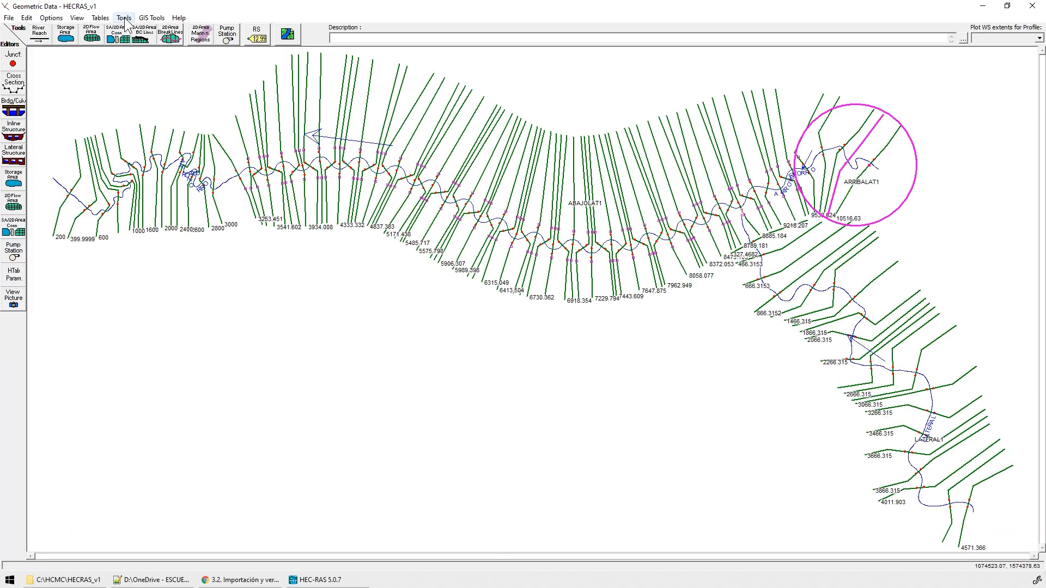
# - Set up the Cross Section Points Filter for multiple locations and select the cross sections of all rivers
pyautogui.click(124, 18)
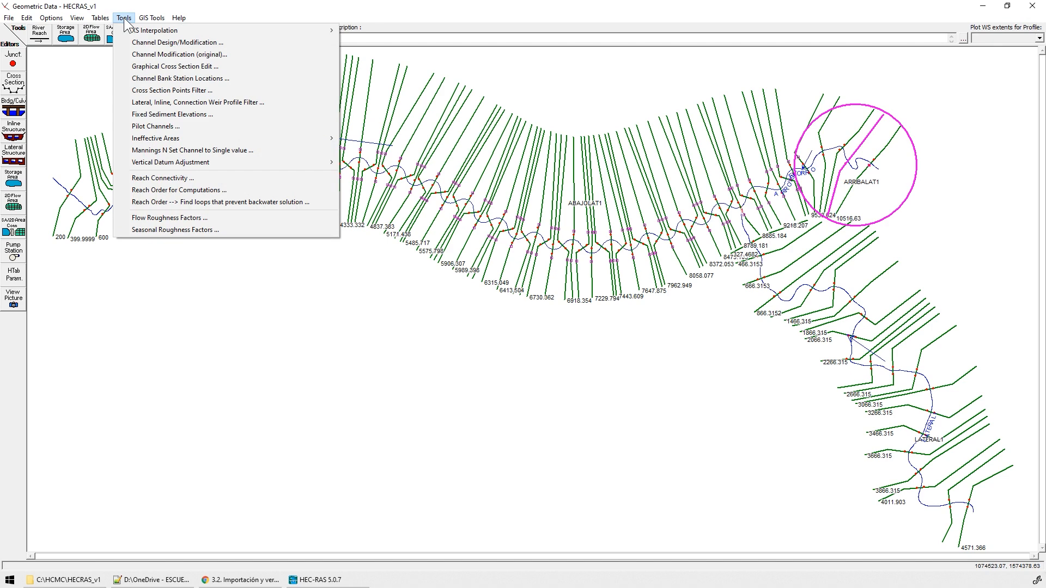
pyautogui.click(152, 90)
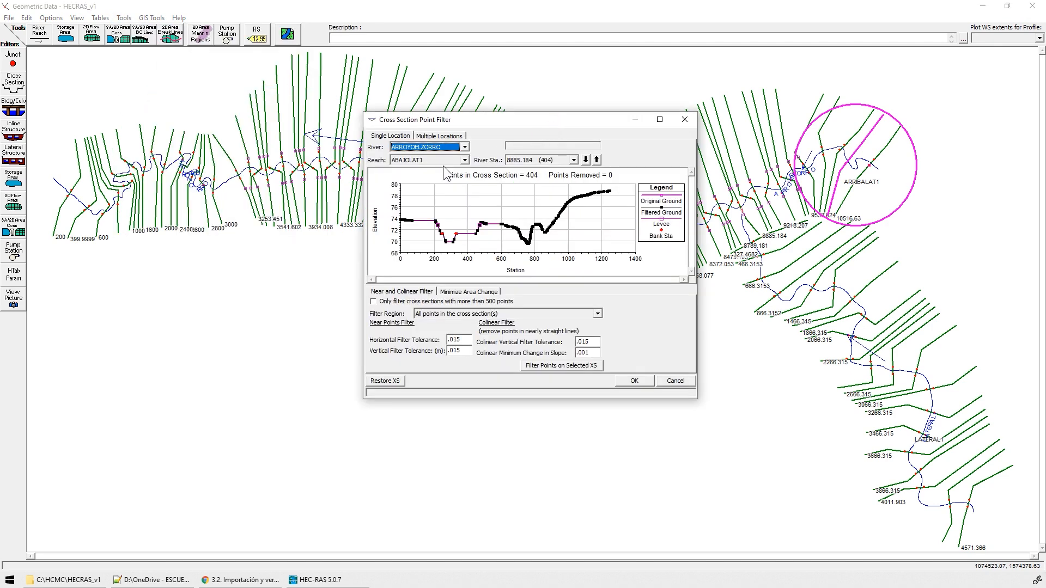
pyautogui.click(431, 147)
pyautogui.click(434, 156)
pyautogui.click(440, 136)
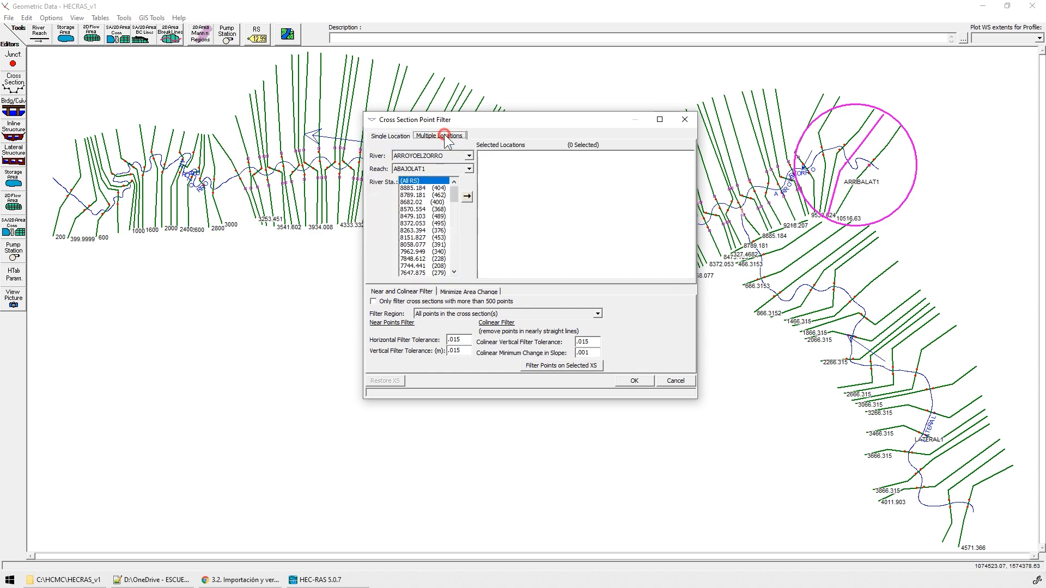
pyautogui.click(433, 156)
pyautogui.click(421, 167)
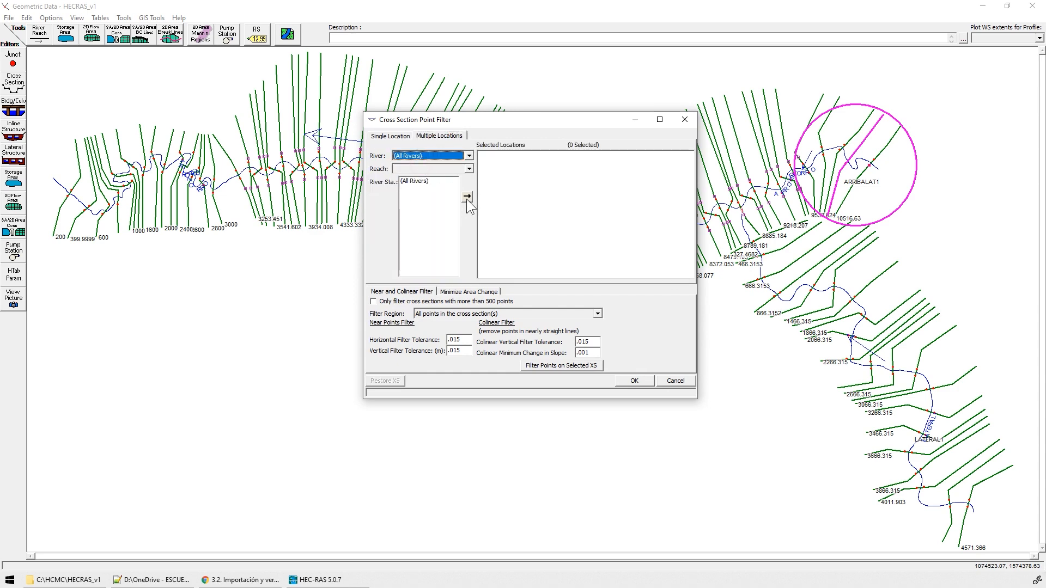
pyautogui.click(467, 197)
# - Filter the selected cross sections with the Minimize Area Change method, trimming them down to 496 points, and dismiss the summary
pyautogui.click(469, 292)
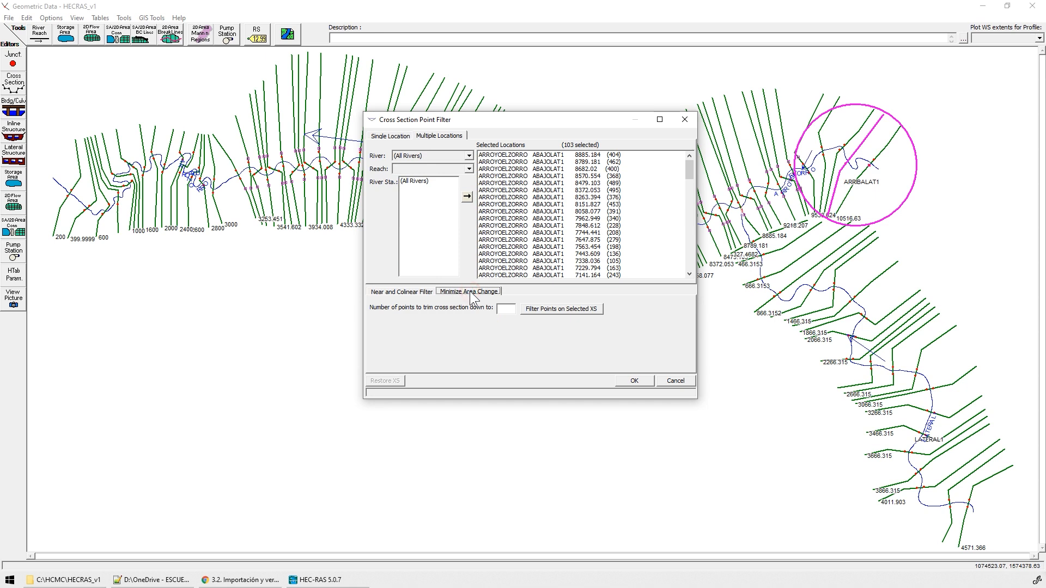
pyautogui.click(505, 311)
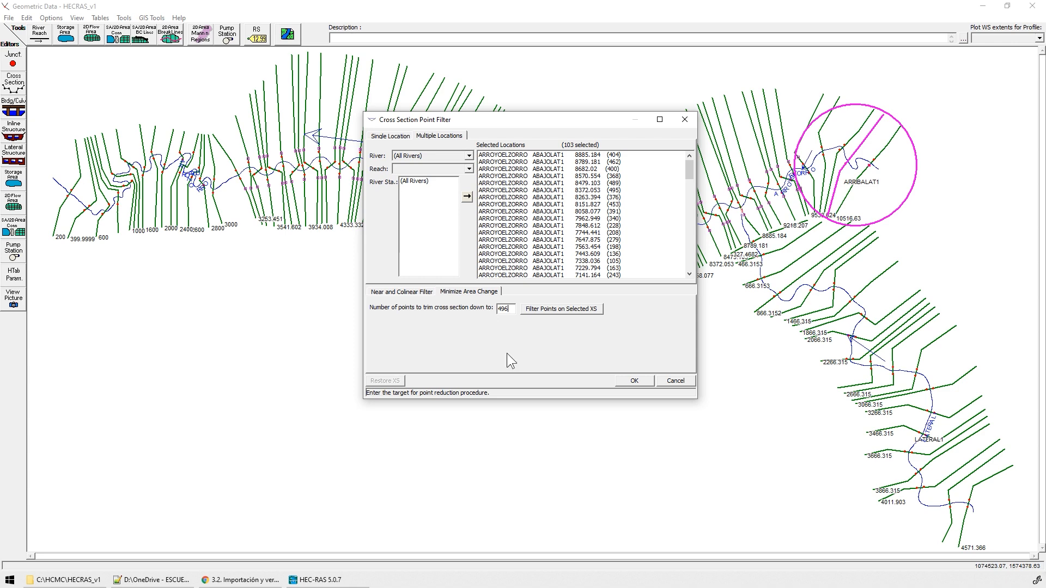
pyautogui.moveTo(690, 173); pyautogui.dragTo(691, 277)
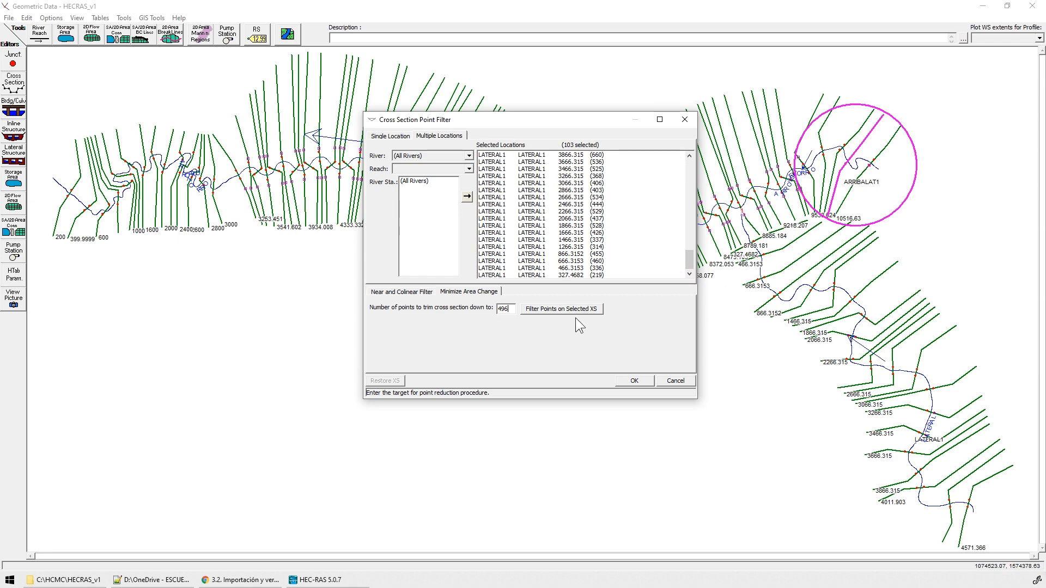
pyautogui.moveTo(552, 112); pyautogui.dragTo(545, 133)
pyautogui.moveTo(473, 141); pyautogui.dragTo(281, 135)
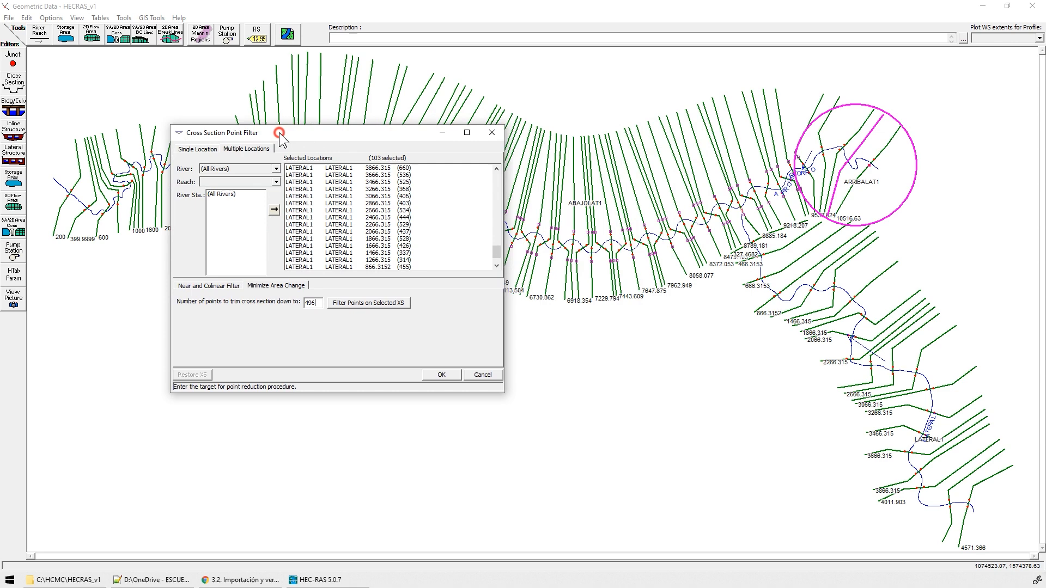
pyautogui.click(861, 152)
pyautogui.moveTo(381, 125); pyautogui.dragTo(376, 88)
pyautogui.click(364, 304)
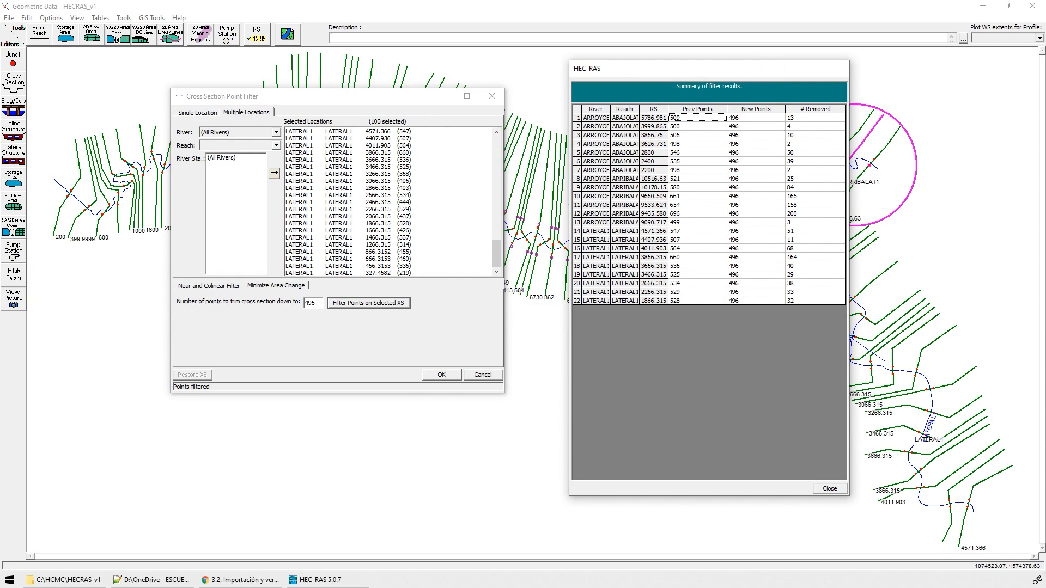
pyautogui.click(830, 489)
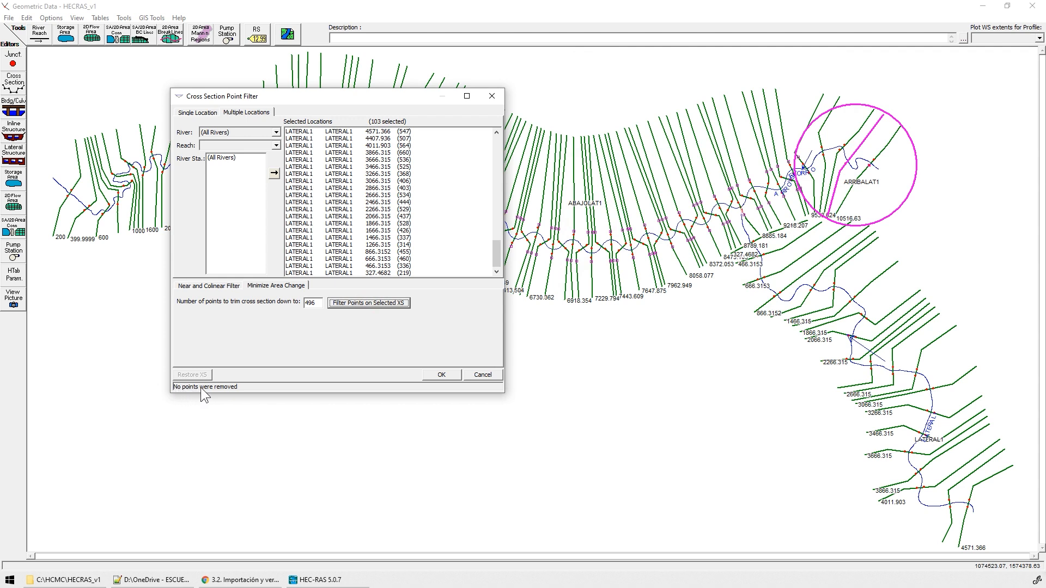
# - Apply the Near and Colinear Filter to the selected sections with tolerances of .015 and a minimum slope change of .001
pyautogui.click(208, 283)
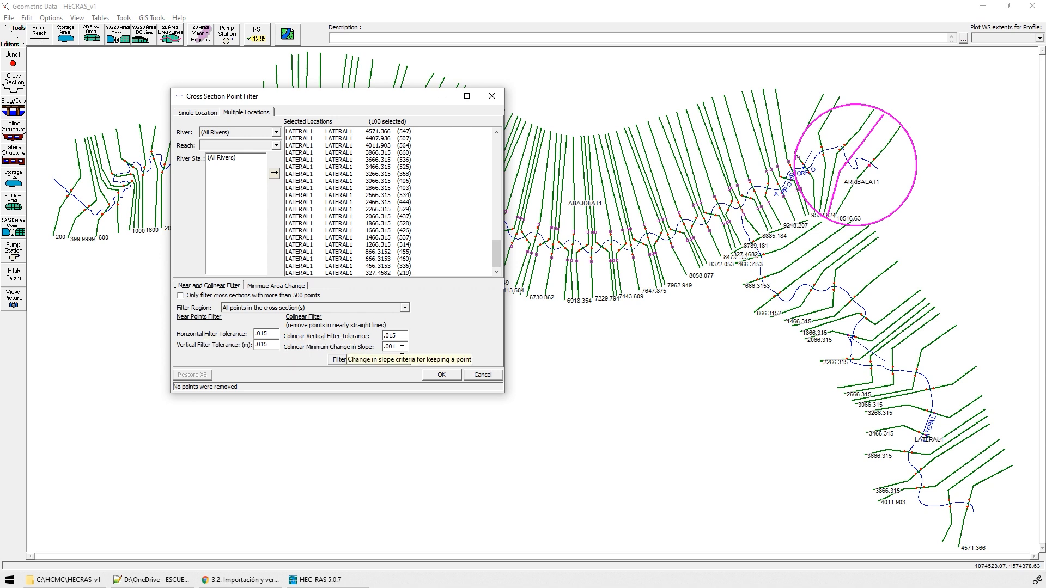
pyautogui.click(267, 334)
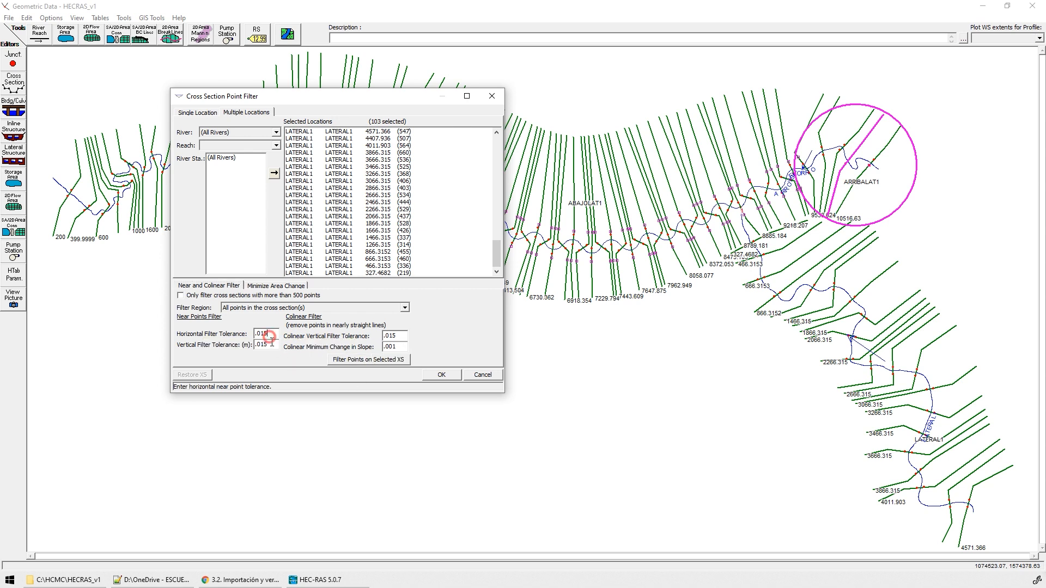
pyautogui.click(400, 334)
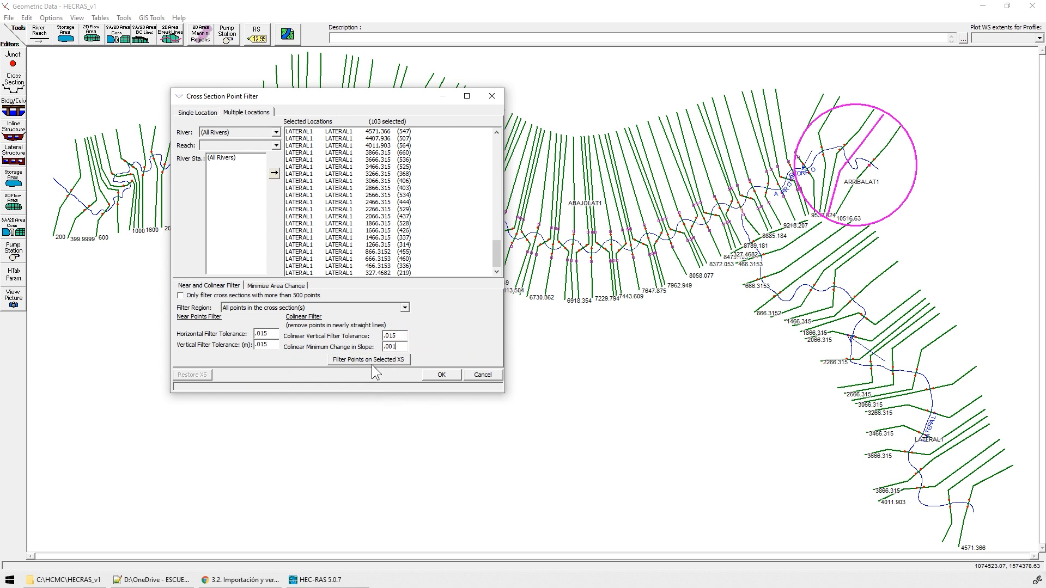
pyautogui.click(351, 360)
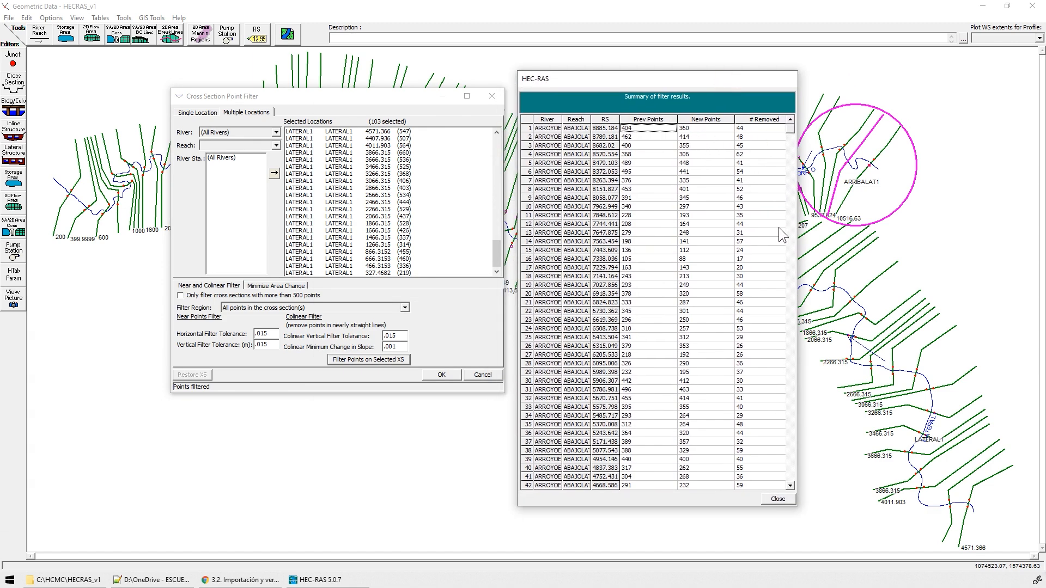
pyautogui.moveTo(790, 129)
pyautogui.mouseDown()
pyautogui.moveTo(806, 493)
pyautogui.moveTo(798, 116)
pyautogui.mouseUp()
pyautogui.click(779, 499)
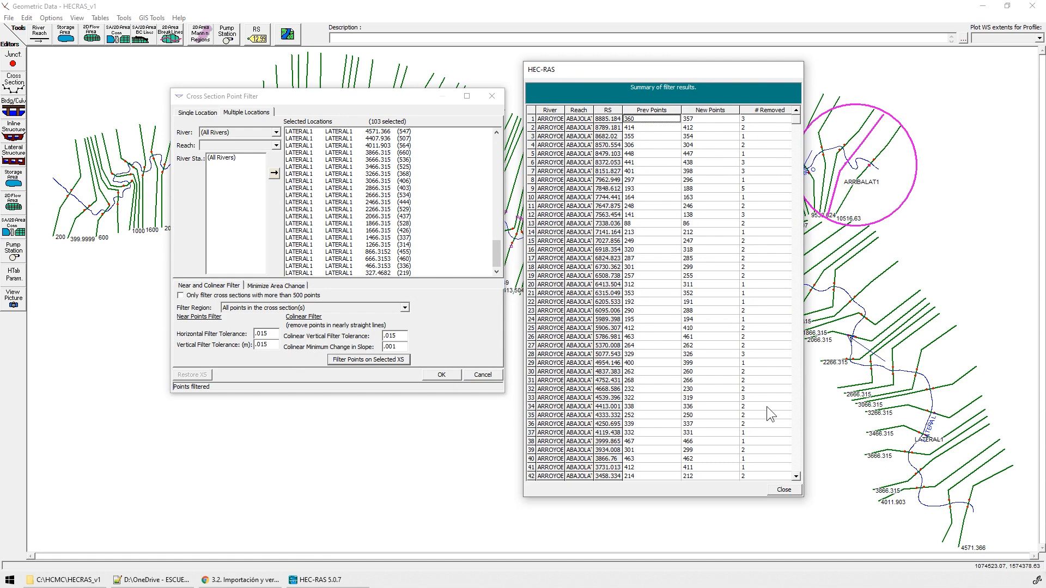
# - Repeat the near and colinear filtering on the selected sections until no more points are removed, and accept the filtered geometry
pyautogui.click(783, 490)
pyautogui.click(353, 363)
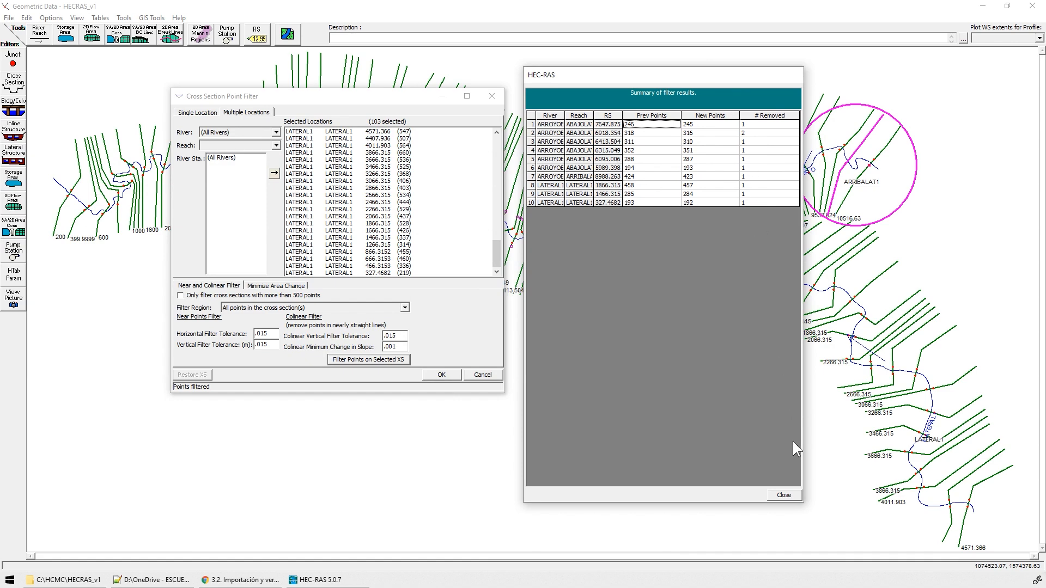
pyautogui.click(783, 495)
pyautogui.click(353, 359)
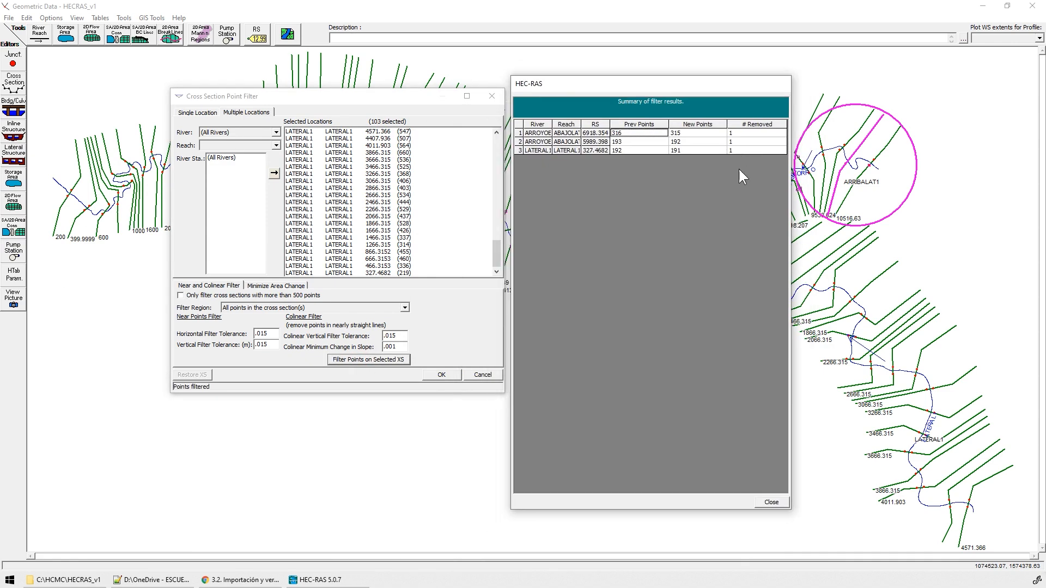
pyautogui.click(778, 496)
pyautogui.click(374, 360)
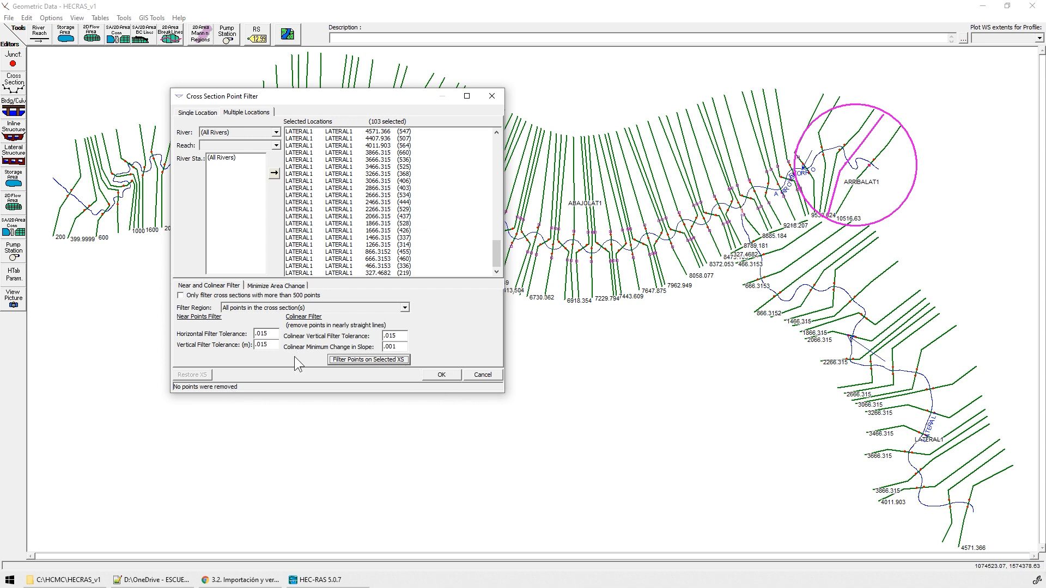
pyautogui.click(441, 375)
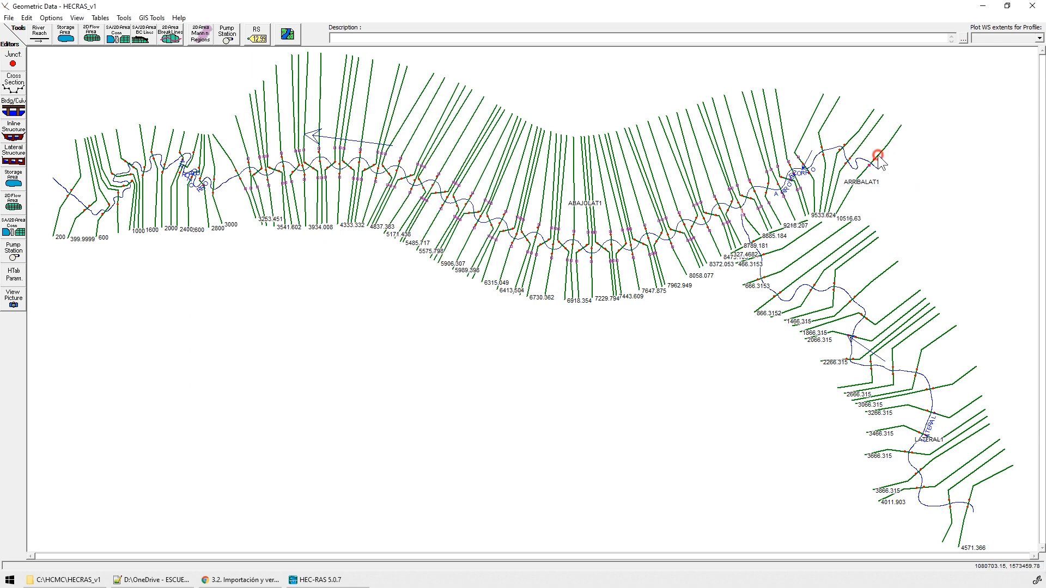
# - Open cross section 10516.63 in the graphical editor and examine its filtered points on the left floodplain and around the channel banks
pyautogui.rightClick(877, 156)
pyautogui.click(911, 188)
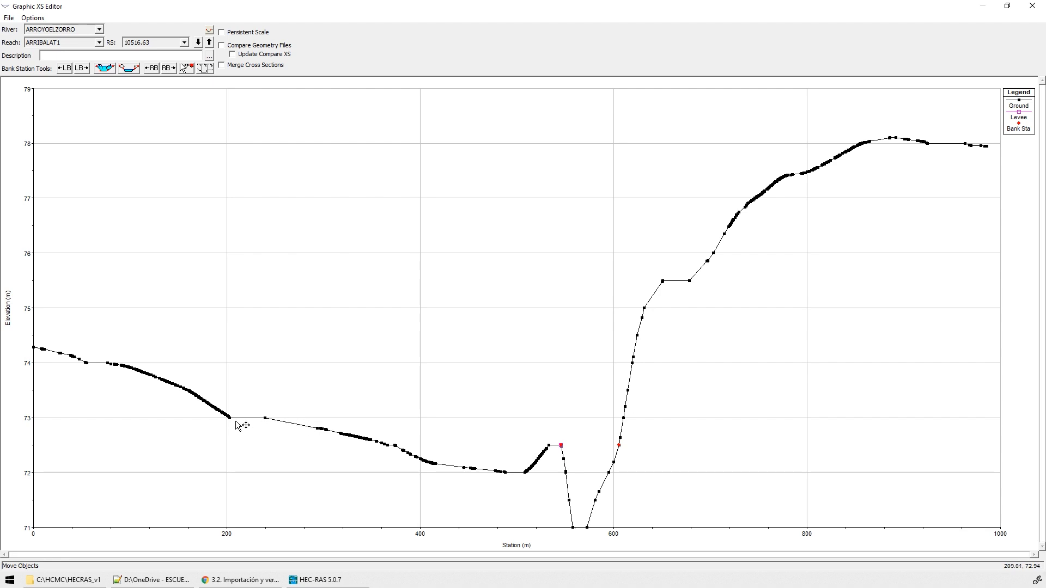
pyautogui.rightClick(139, 325)
pyautogui.click(164, 334)
pyautogui.moveTo(91, 350); pyautogui.dragTo(284, 456)
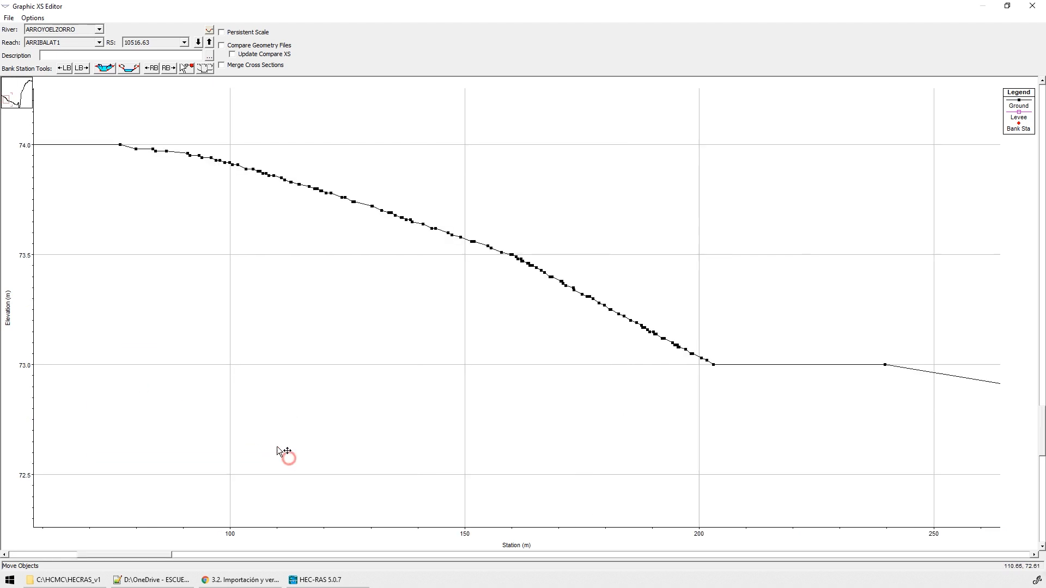
pyautogui.rightClick(648, 238)
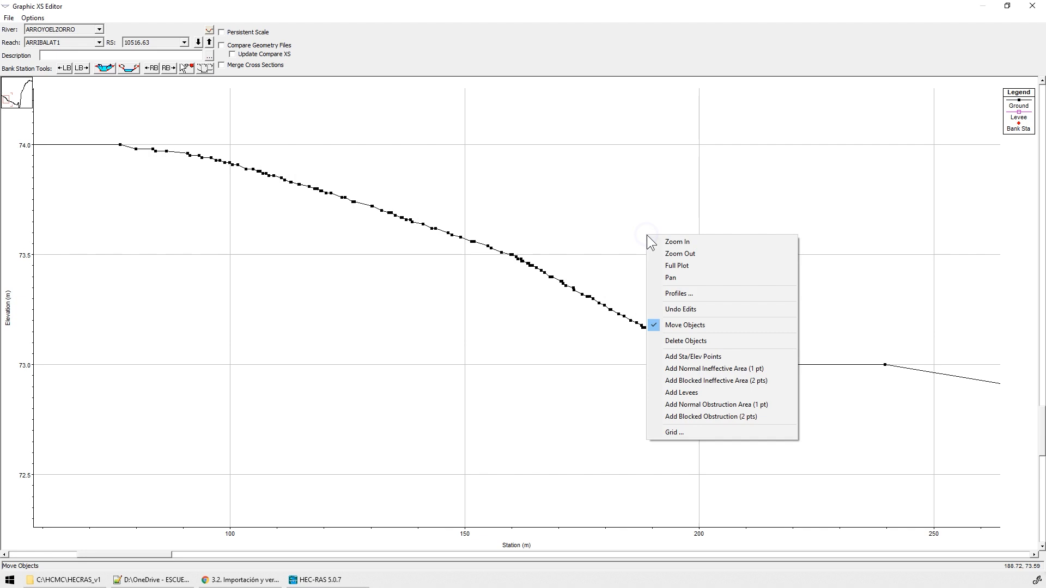
pyautogui.click(688, 266)
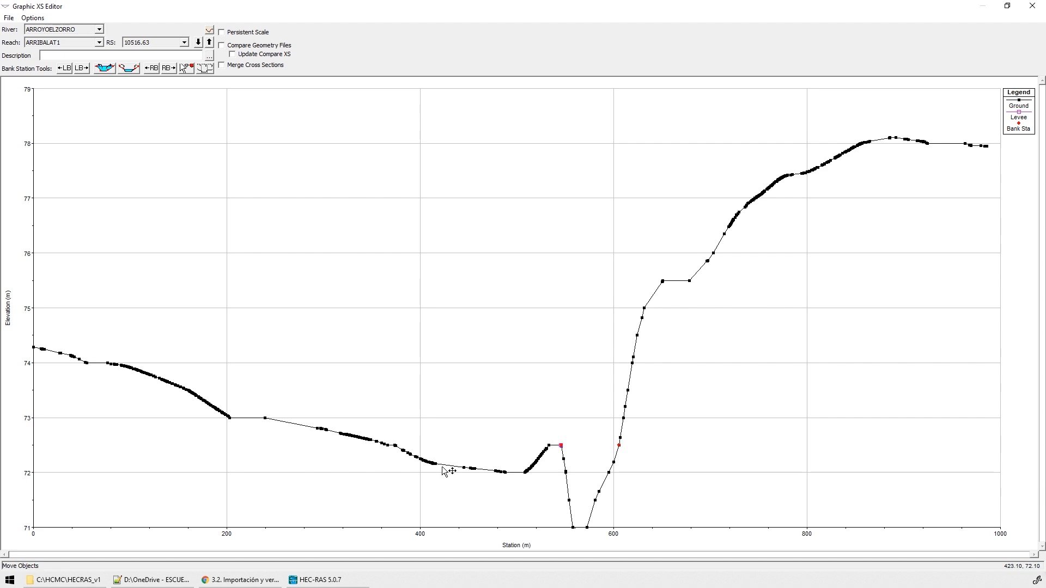
pyautogui.rightClick(698, 379)
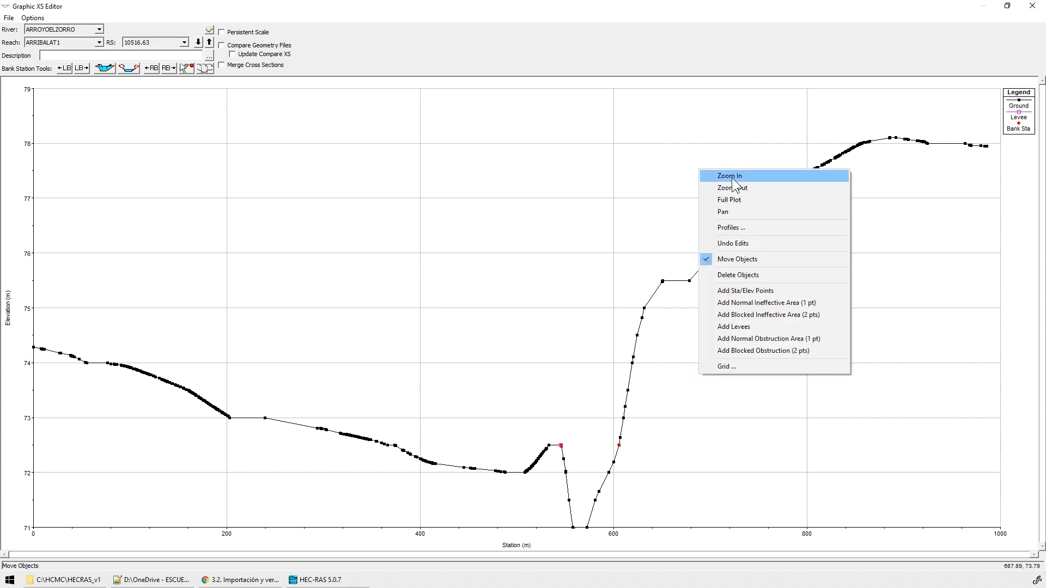
pyautogui.click(725, 177)
pyautogui.moveTo(517, 407); pyautogui.dragTo(671, 507)
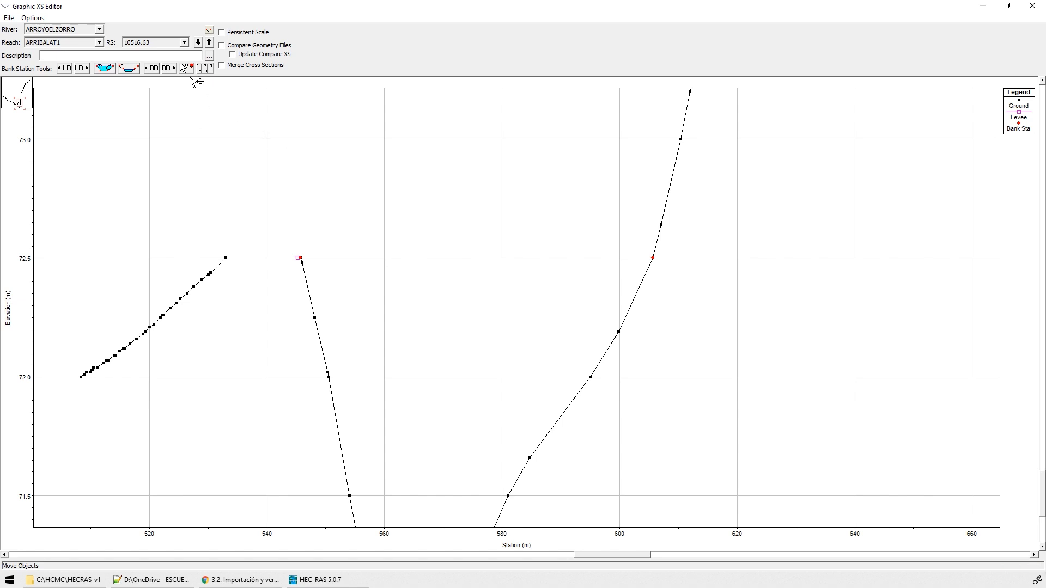
# - Go to cross section 10178.15 and add a levee at its right bank station
pyautogui.click(198, 43)
pyautogui.rightClick(515, 379)
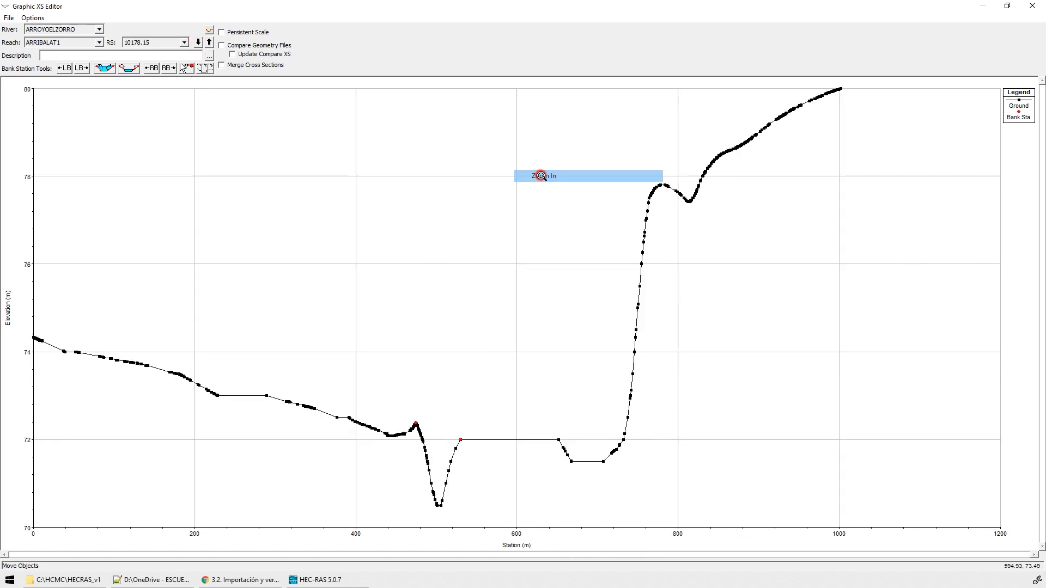
pyautogui.click(538, 175)
pyautogui.moveTo(371, 390); pyautogui.dragTo(501, 503)
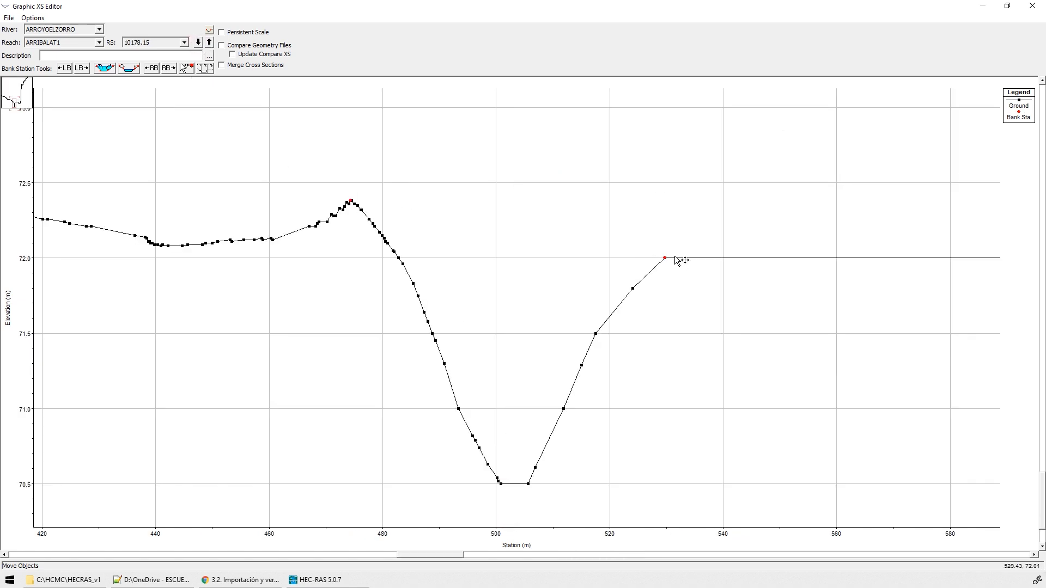
pyautogui.click(33, 18)
pyautogui.click(64, 181)
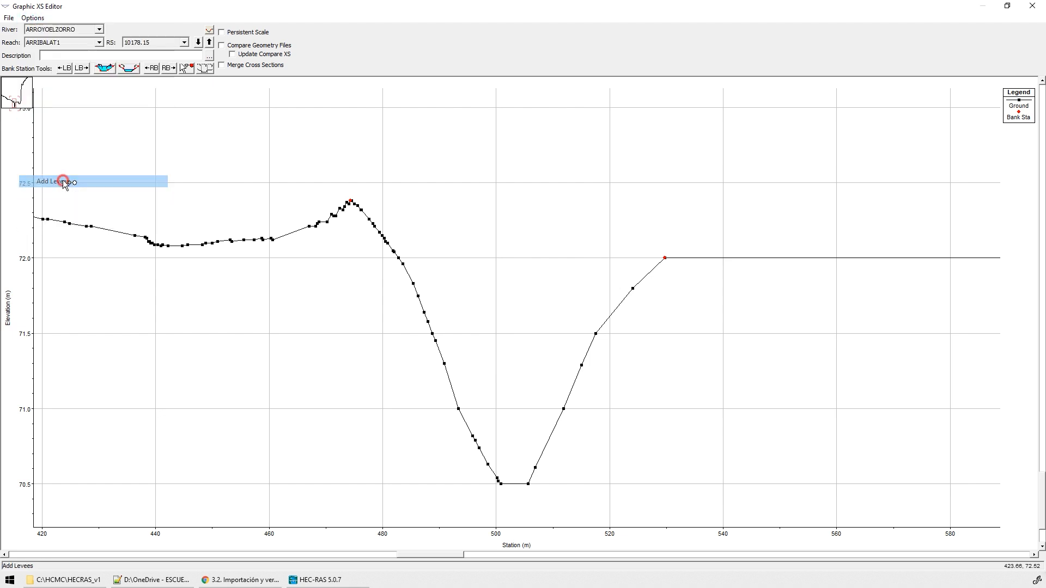
pyautogui.click(666, 258)
# - Add a levee at the left bank station of cross section 10178.15
pyautogui.rightClick(336, 175)
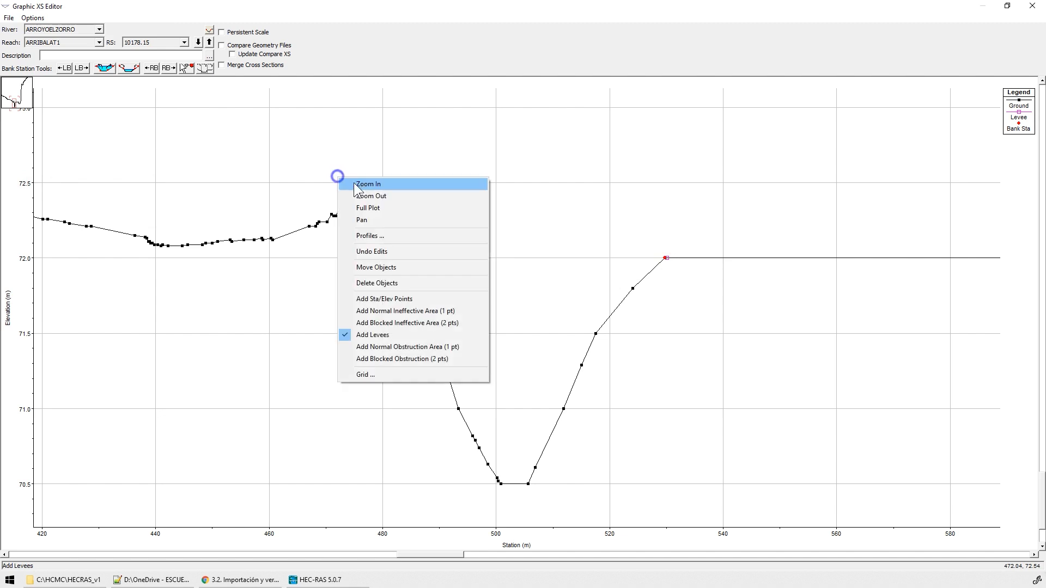
pyautogui.click(370, 184)
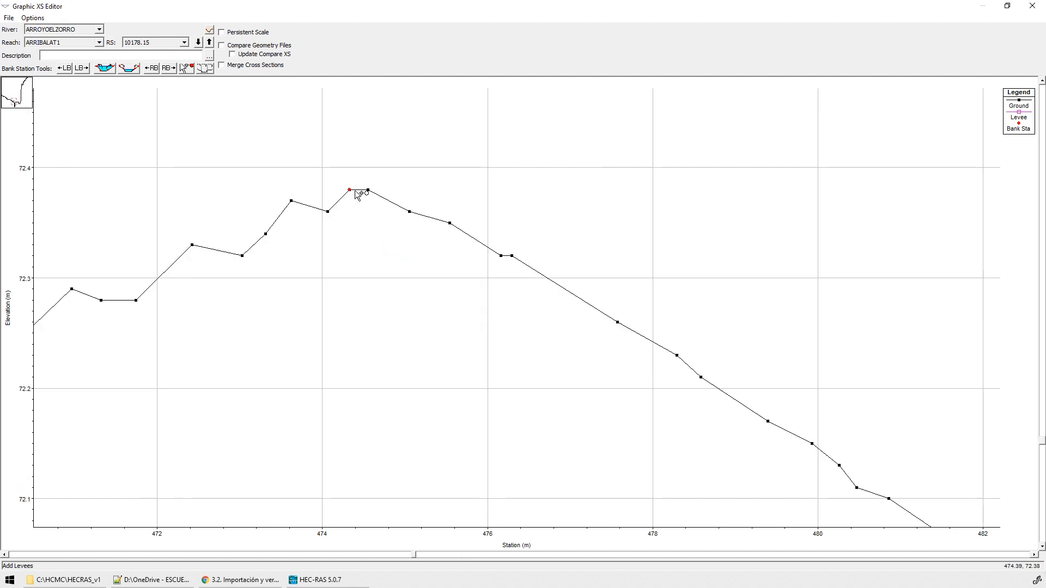
pyautogui.click(355, 190)
pyautogui.rightClick(288, 126)
pyautogui.click(325, 162)
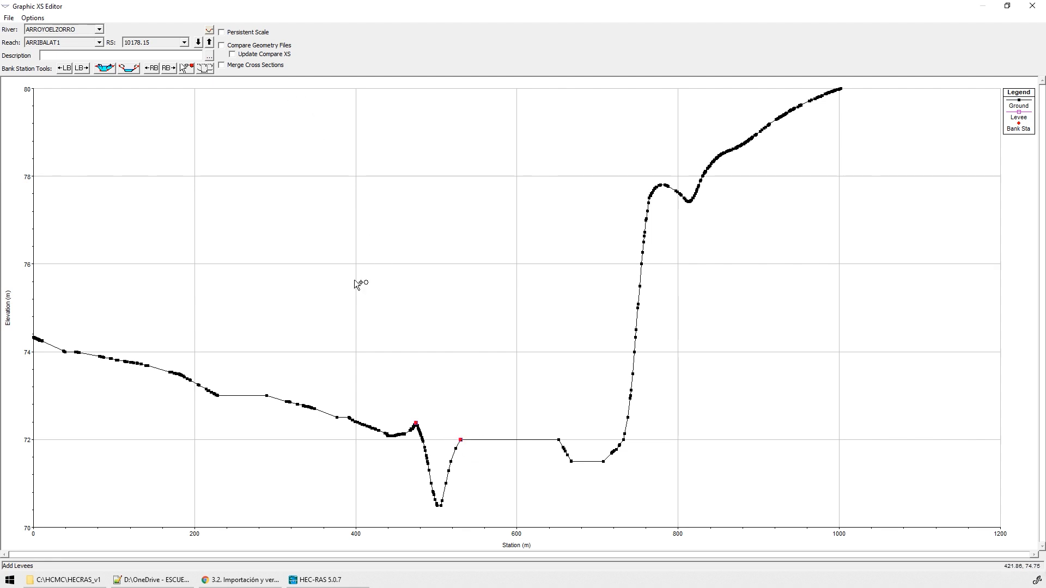
# - On cross section 10051.41, move the left bank station to the channel edge and the right bank station to the crest near station 659
pyautogui.click(198, 42)
pyautogui.rightClick(514, 371)
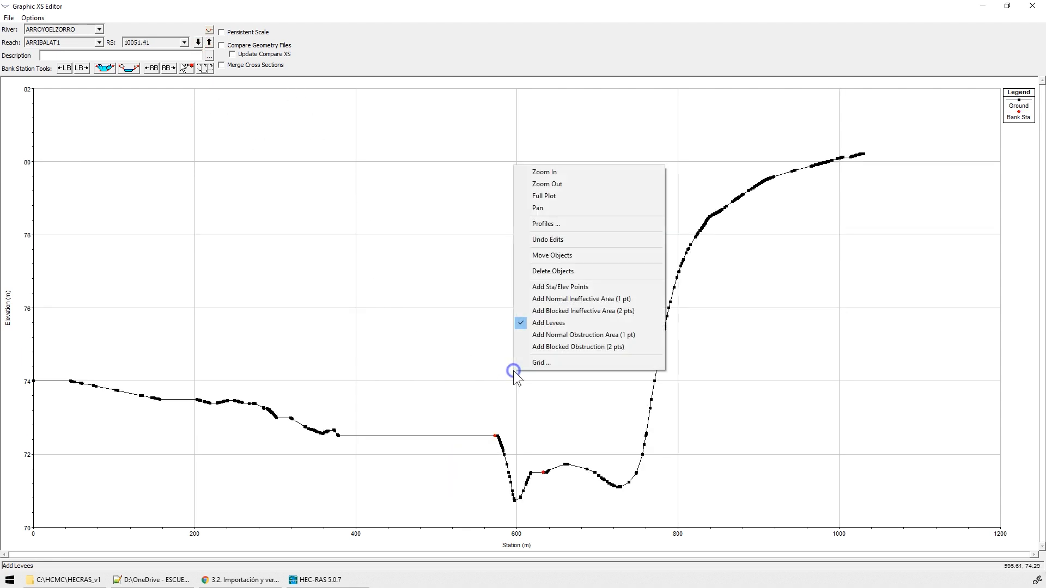
pyautogui.click(544, 172)
pyautogui.moveTo(470, 397); pyautogui.dragTo(717, 521)
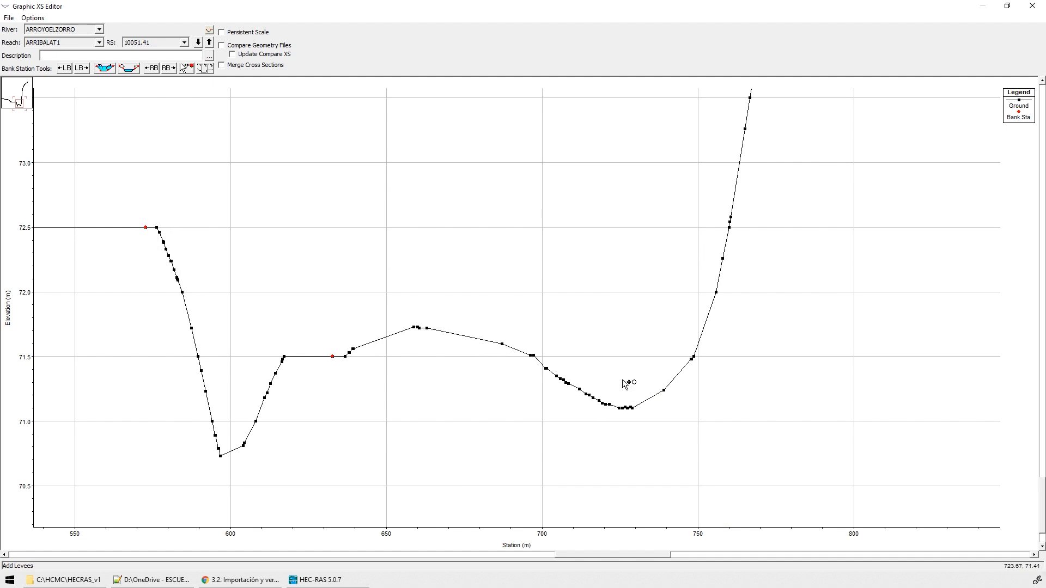
pyautogui.click(84, 70)
pyautogui.click(152, 69)
pyautogui.click(169, 68)
pyautogui.click(168, 67)
# - Add levees beside the left and right bank stations of cross section 10051.41
pyautogui.click(153, 227)
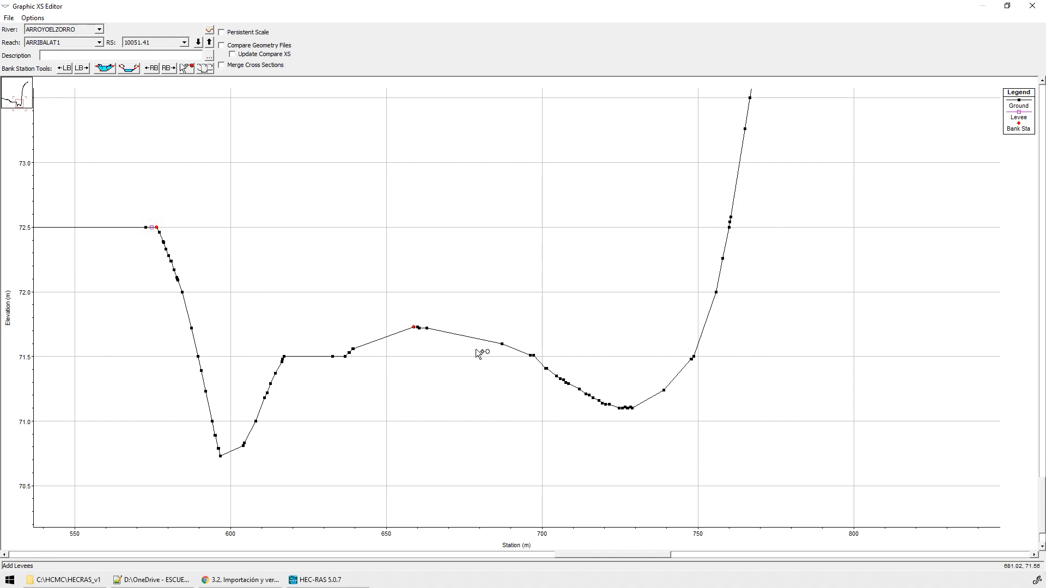
pyautogui.rightClick(418, 314)
pyautogui.click(450, 321)
pyautogui.moveTo(397, 319); pyautogui.dragTo(455, 346)
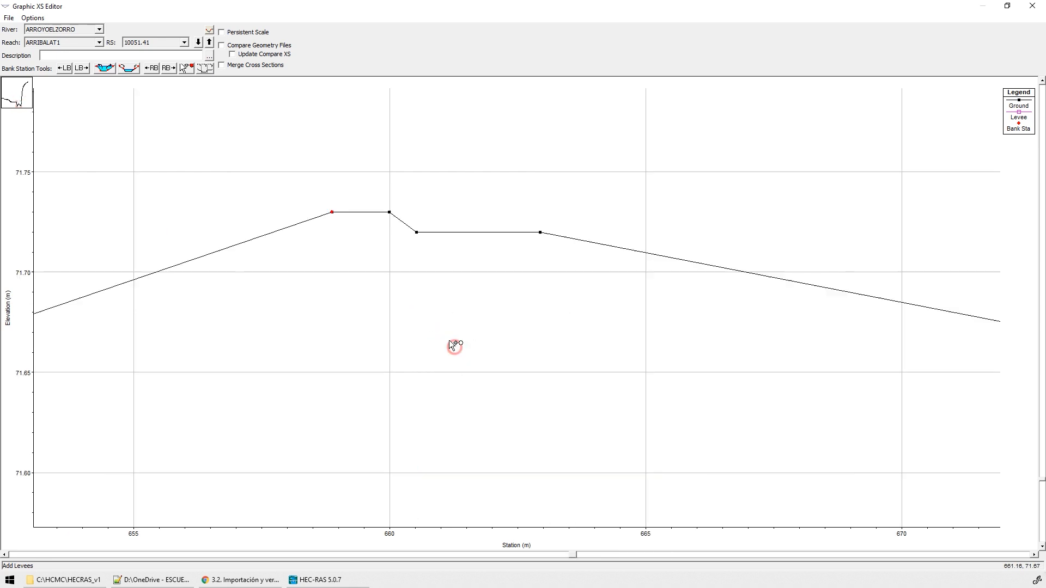
pyautogui.rightClick(398, 191)
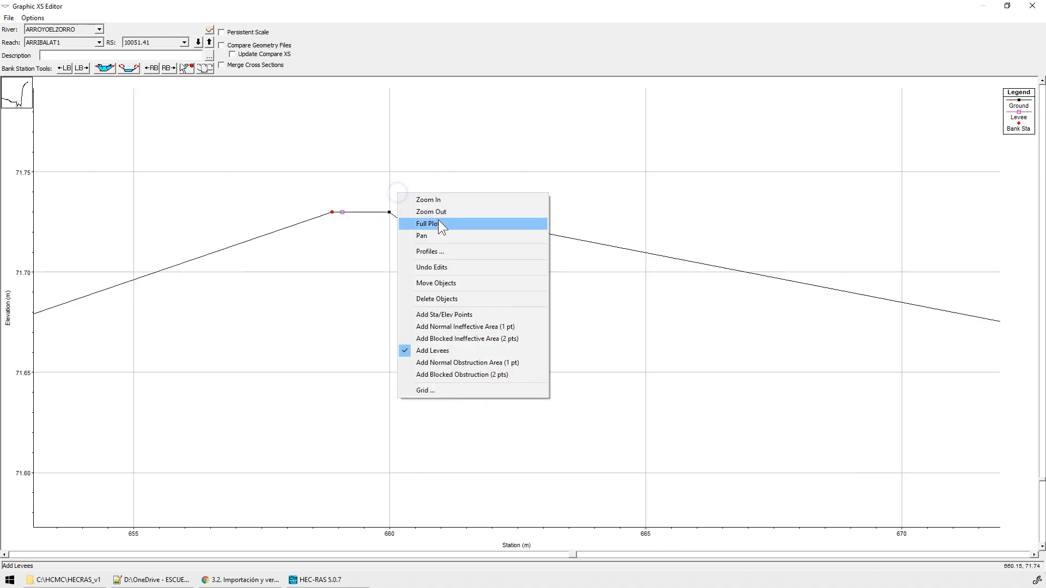
pyautogui.click(439, 222)
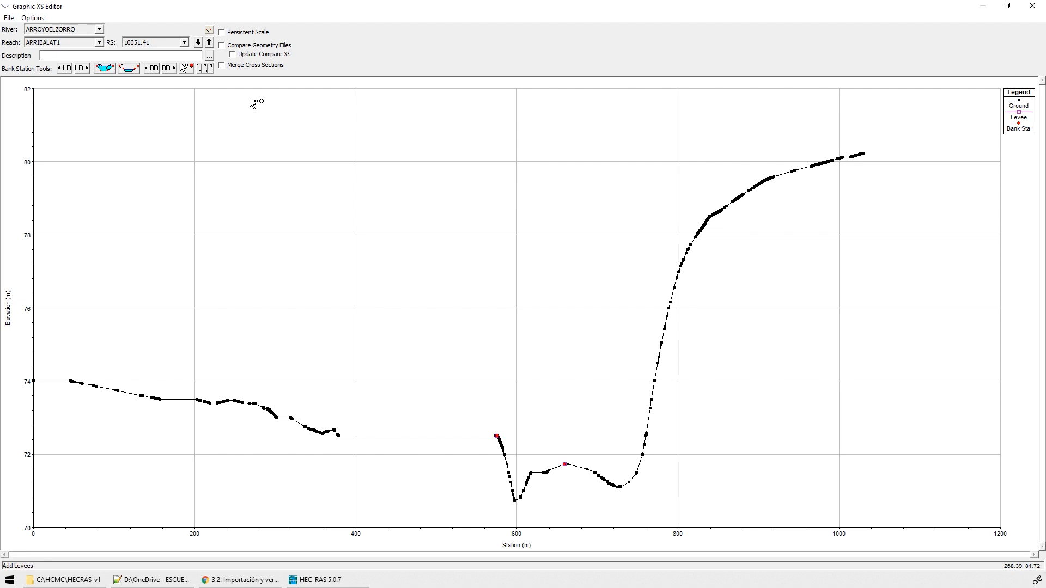
# - On cross section 9870.433, move the left bank station to the channel edge and the right bank station up to the adjacent crest
pyautogui.click(197, 42)
pyautogui.rightClick(504, 271)
pyautogui.click(543, 286)
pyautogui.moveTo(428, 434); pyautogui.dragTo(581, 552)
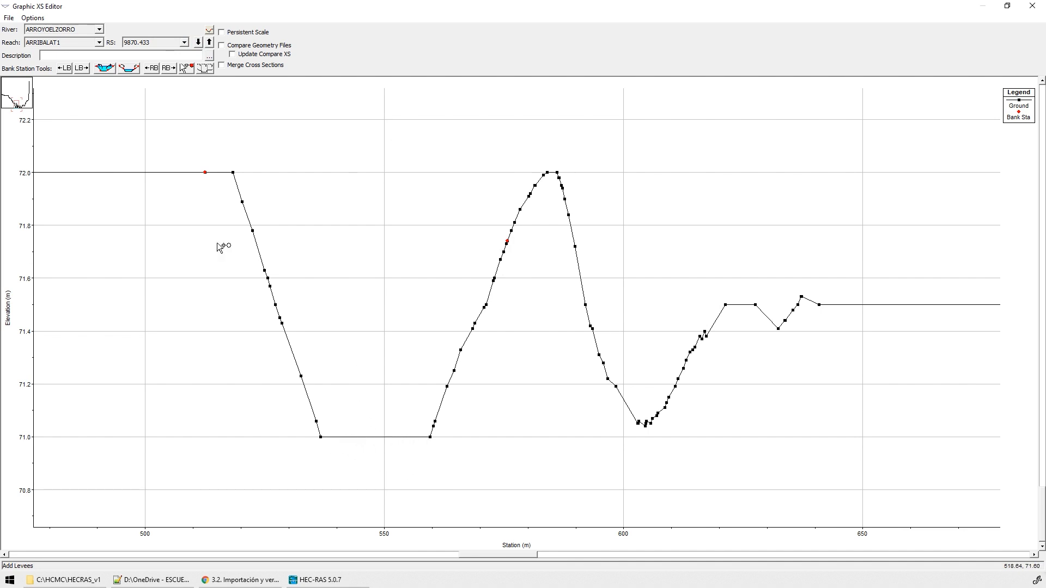
pyautogui.click(82, 69)
pyautogui.click(168, 67)
pyautogui.click(169, 67)
pyautogui.click(168, 67)
pyautogui.click(170, 68)
pyautogui.click(170, 69)
# - Add a levee at the right bank station of cross section 9870.433
pyautogui.rightClick(397, 262)
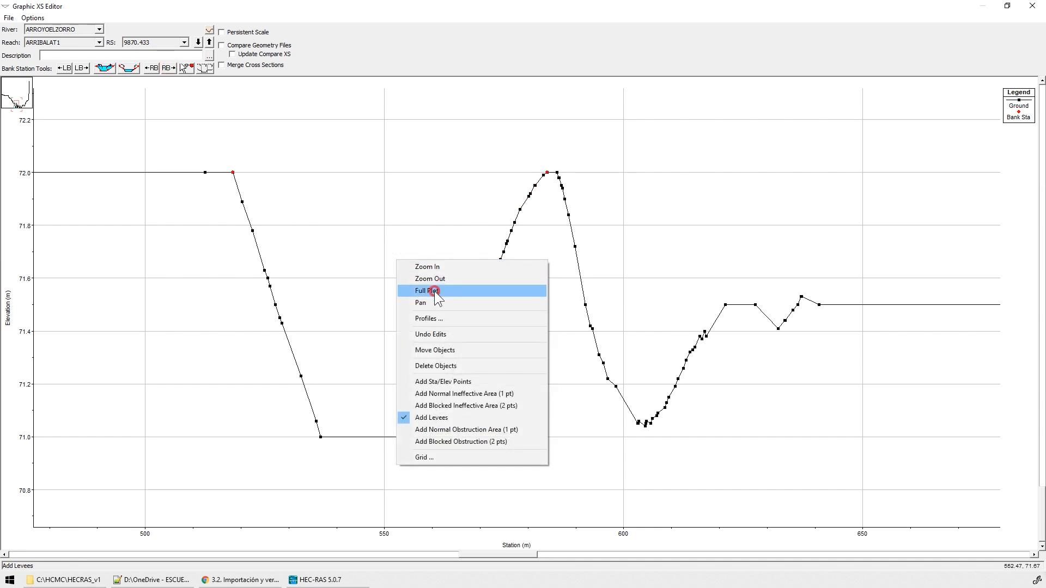
pyautogui.click(433, 291)
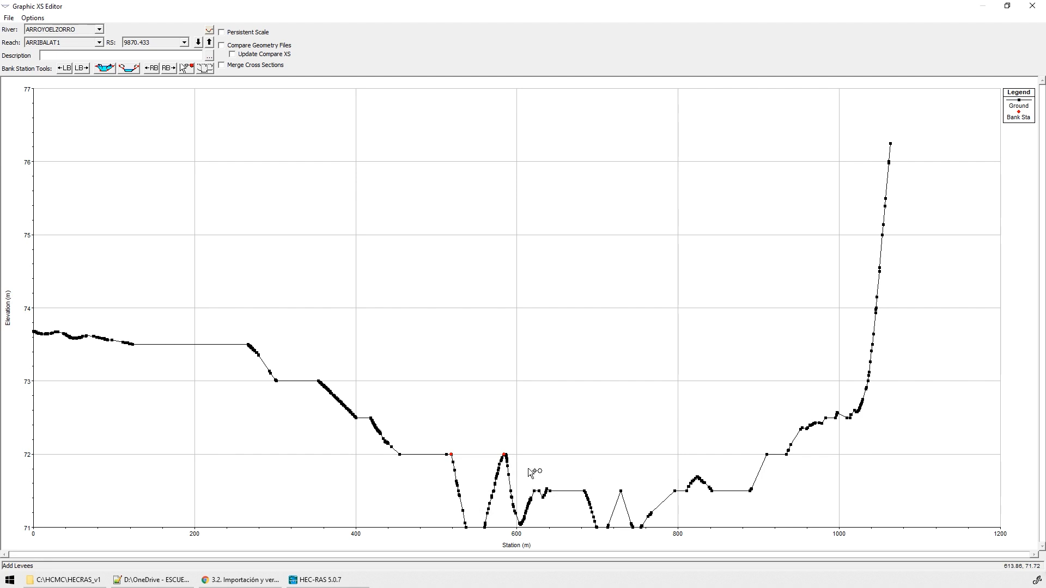
pyautogui.rightClick(517, 427)
pyautogui.click(544, 228)
pyautogui.moveTo(425, 436); pyautogui.dragTo(545, 488)
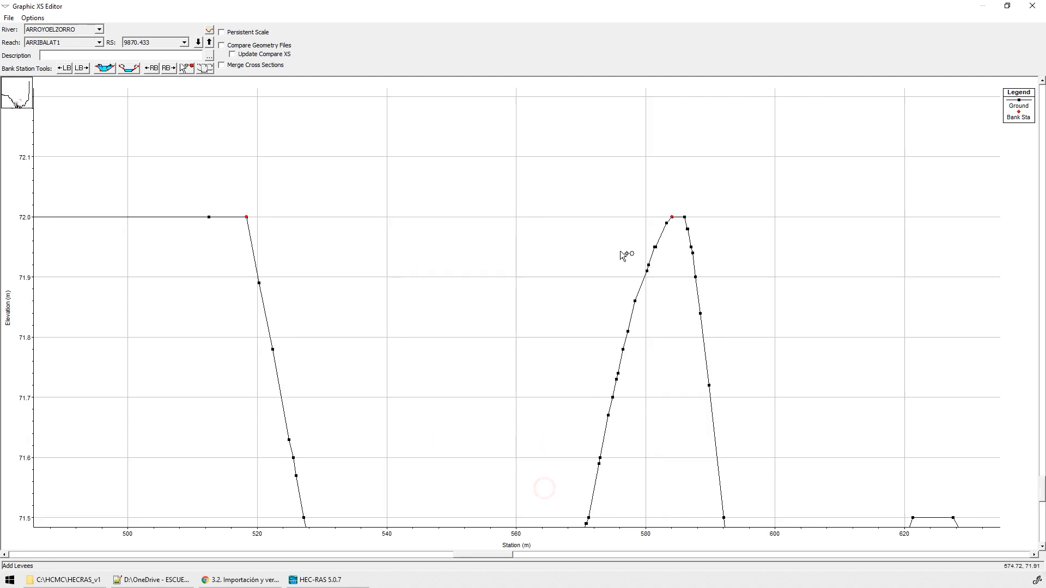
pyautogui.click(676, 218)
# - On cross section 9660.509, move the left bank station to the channel edge near station 377
pyautogui.click(198, 42)
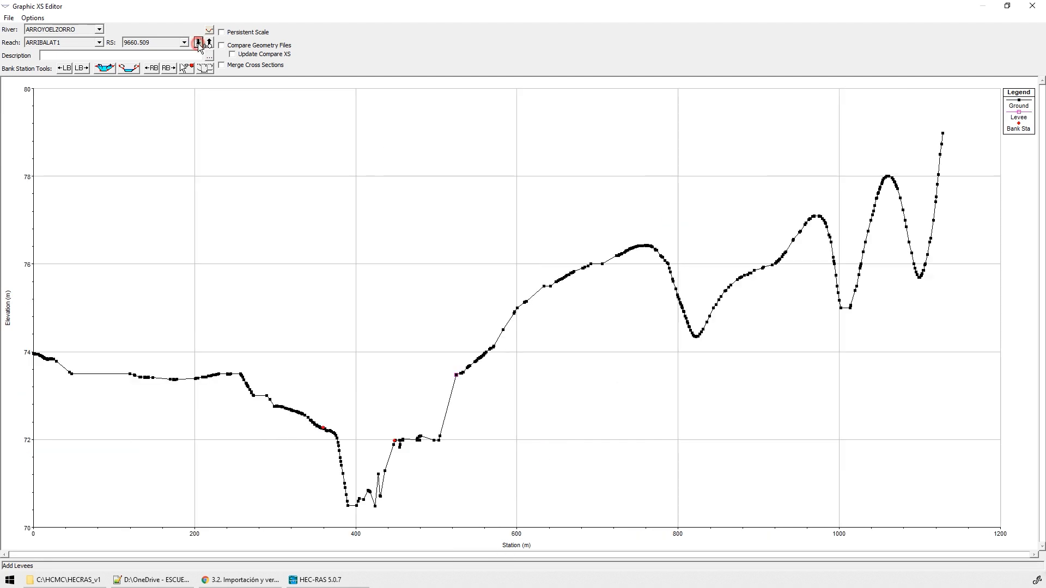
pyautogui.rightClick(361, 356)
pyautogui.click(402, 361)
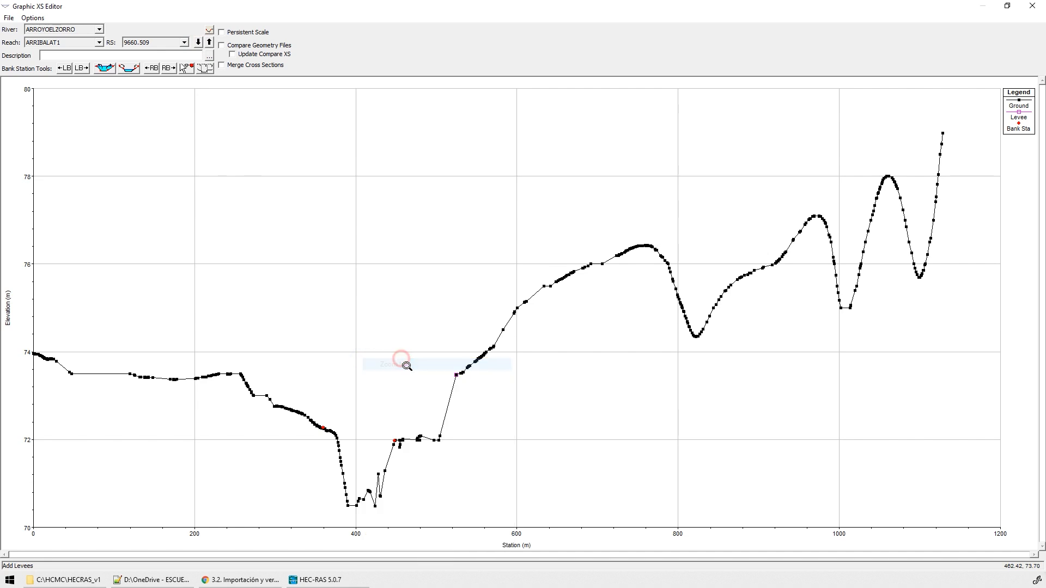
pyautogui.moveTo(278, 393); pyautogui.dragTo(521, 525)
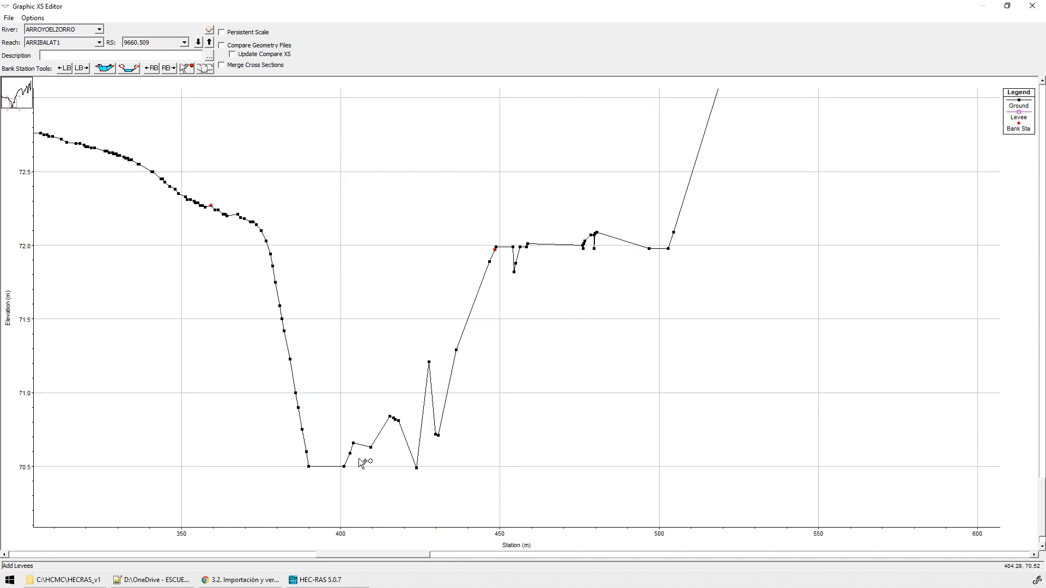
pyautogui.click(83, 67)
pyautogui.click(83, 67)
pyautogui.click(83, 67)
pyautogui.click(64, 68)
# - Measure a line from the channel bottom of cross section 9660.509 to the first hilltop on the right floodplain
pyautogui.rightClick(452, 205)
pyautogui.click(492, 236)
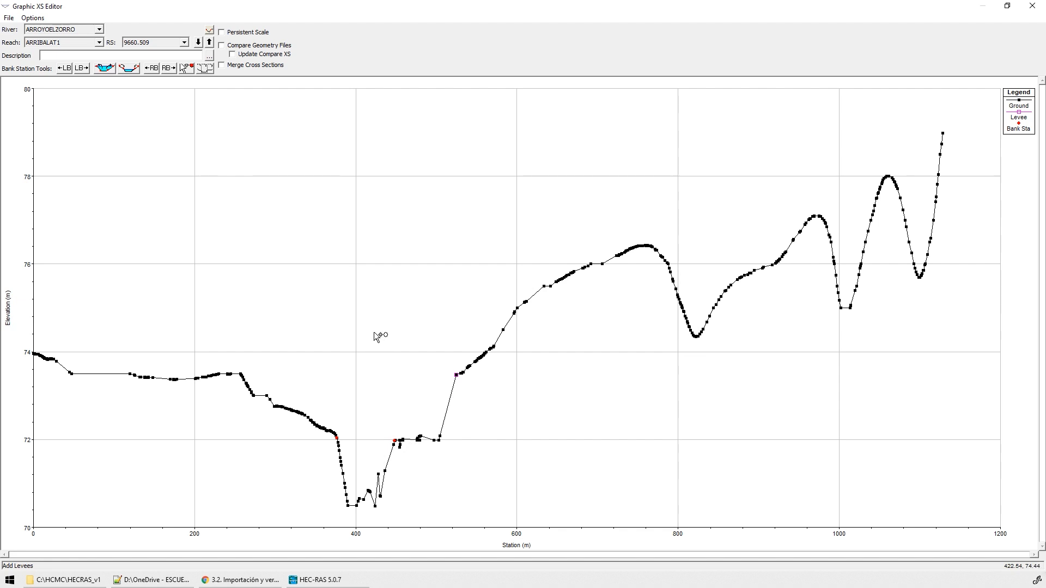
pyautogui.click(349, 504)
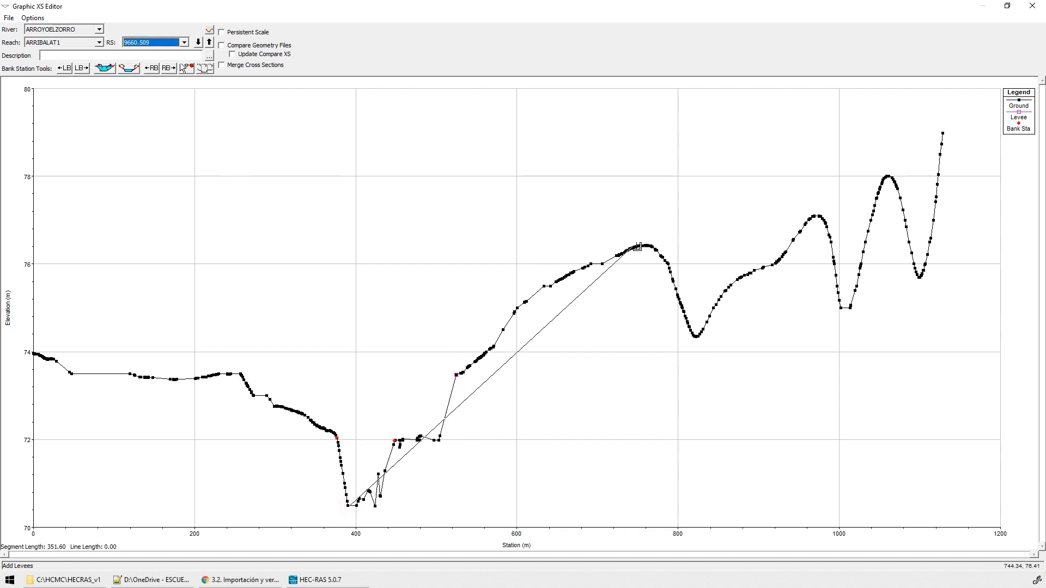
pyautogui.doubleClick(637, 247)
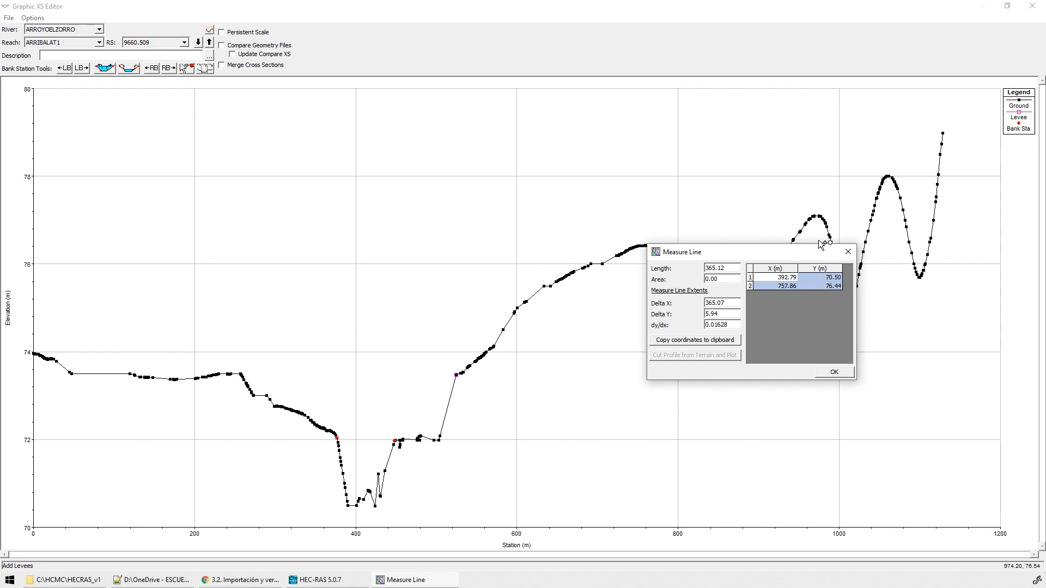
pyautogui.click(849, 252)
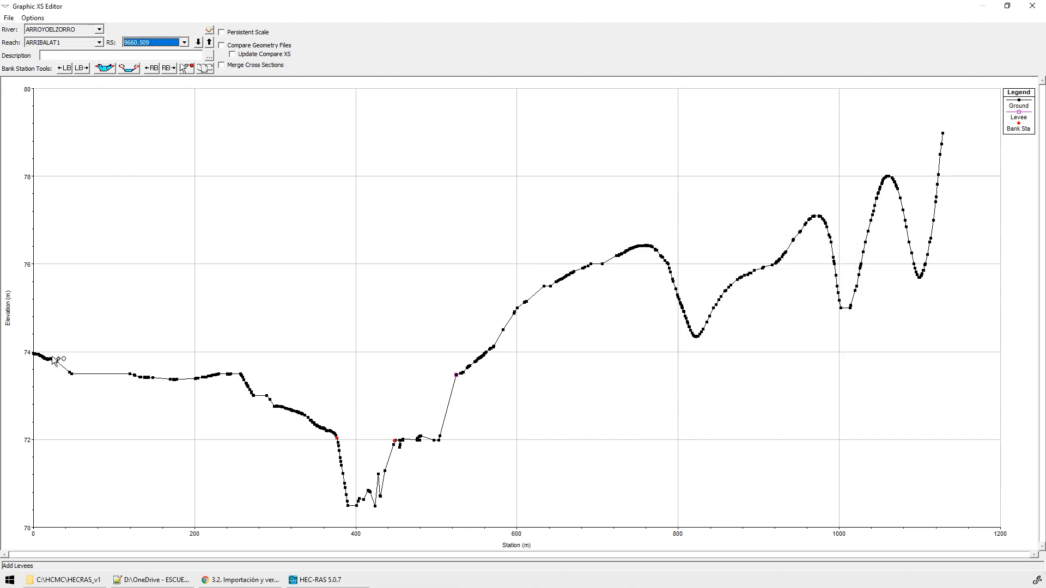
# - Measure the full extent of cross section 9660.509 from its first to its last ground point
pyautogui.click(33, 354)
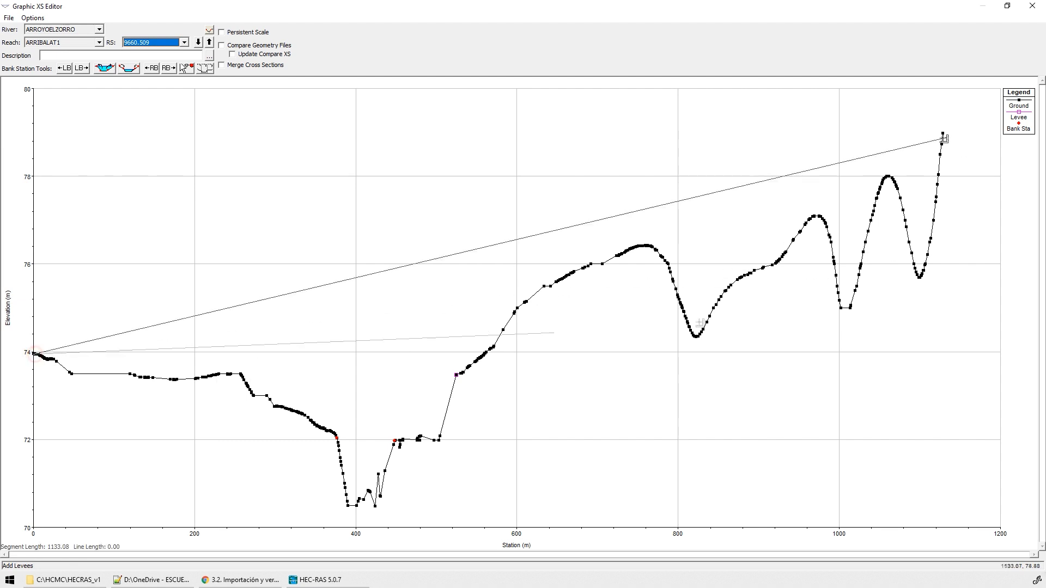
pyautogui.click(941, 134)
pyautogui.moveTo(944, 139); pyautogui.dragTo(631, 135)
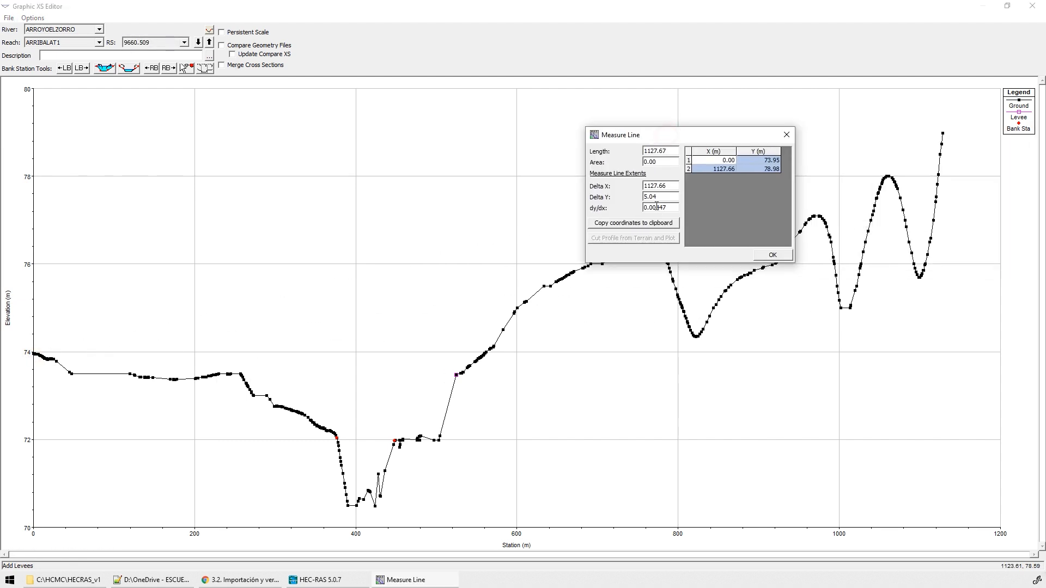
pyautogui.click(670, 185)
pyautogui.click(787, 135)
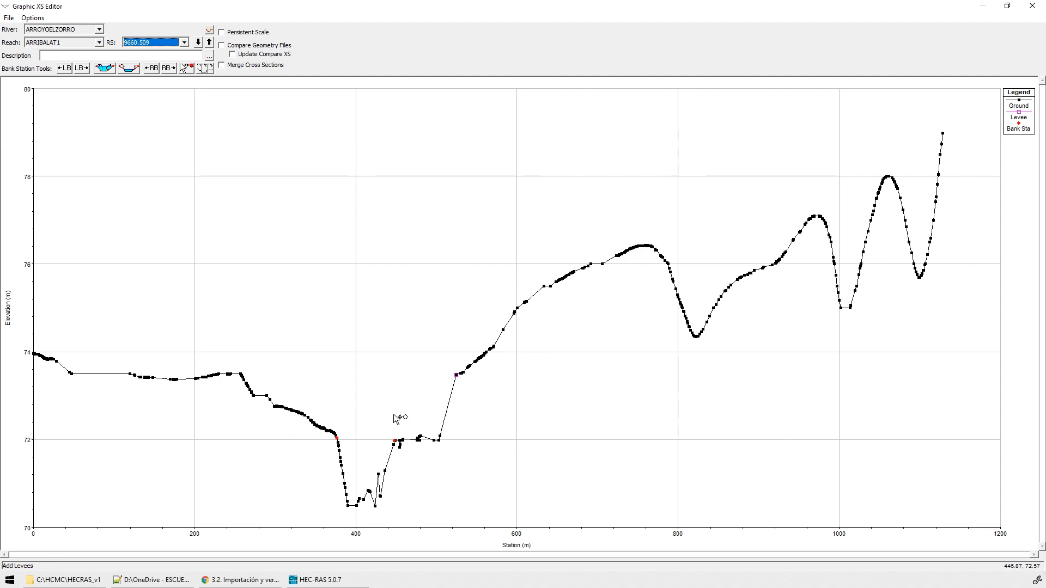
# - Measure a line from the existing right levee of cross section 9660.509 down to the channel bottom
pyautogui.click(456, 375)
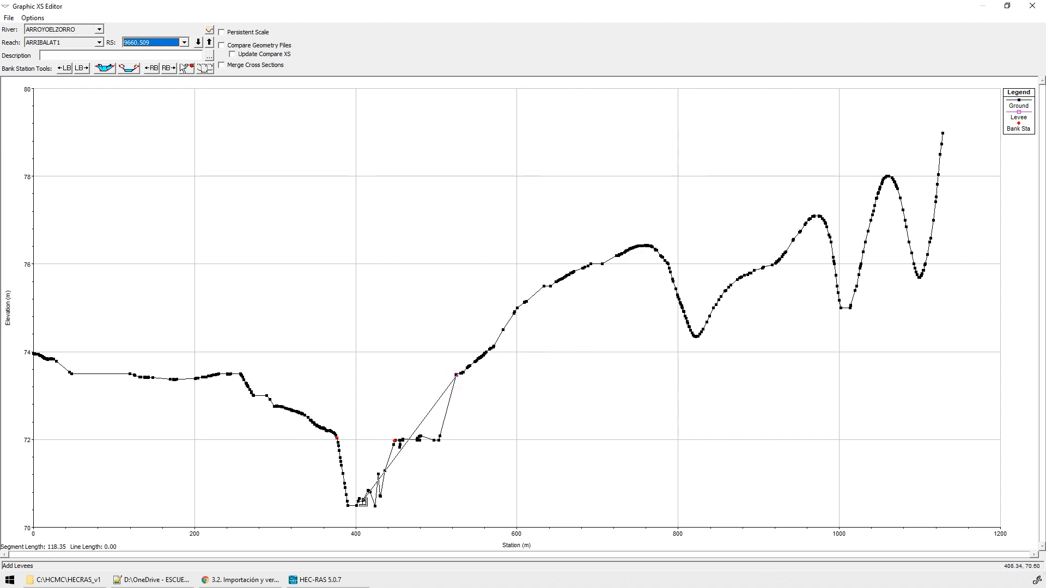
pyautogui.doubleClick(357, 507)
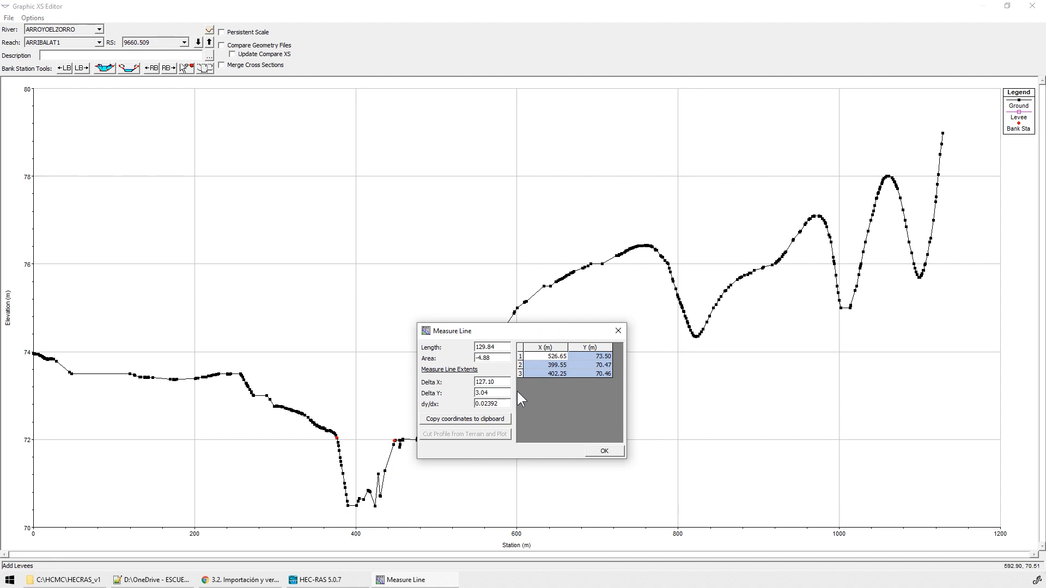
pyautogui.click(618, 331)
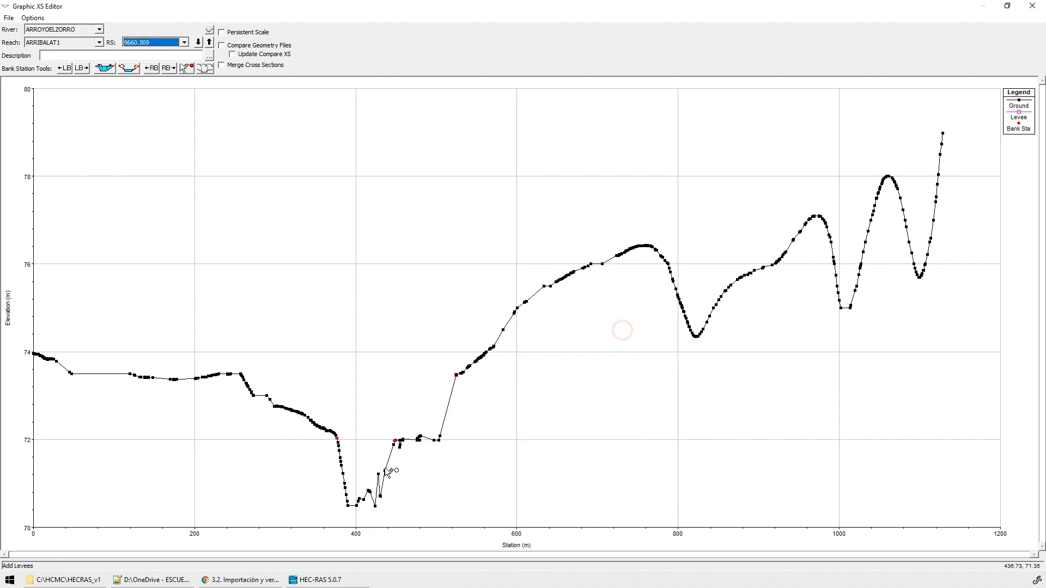
# - Delete the spurious ground points forming the spike in the channel and the two narrow dips beyond the right bank of cross section 9660.509
pyautogui.rightClick(402, 345)
pyautogui.click(439, 351)
pyautogui.moveTo(328, 419); pyautogui.dragTo(493, 519)
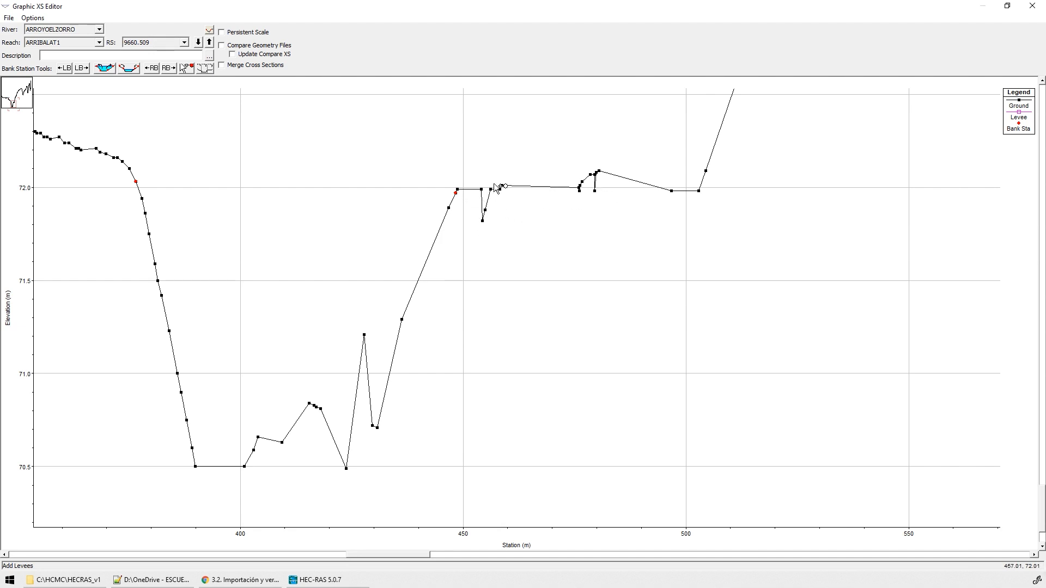
pyautogui.click(32, 17)
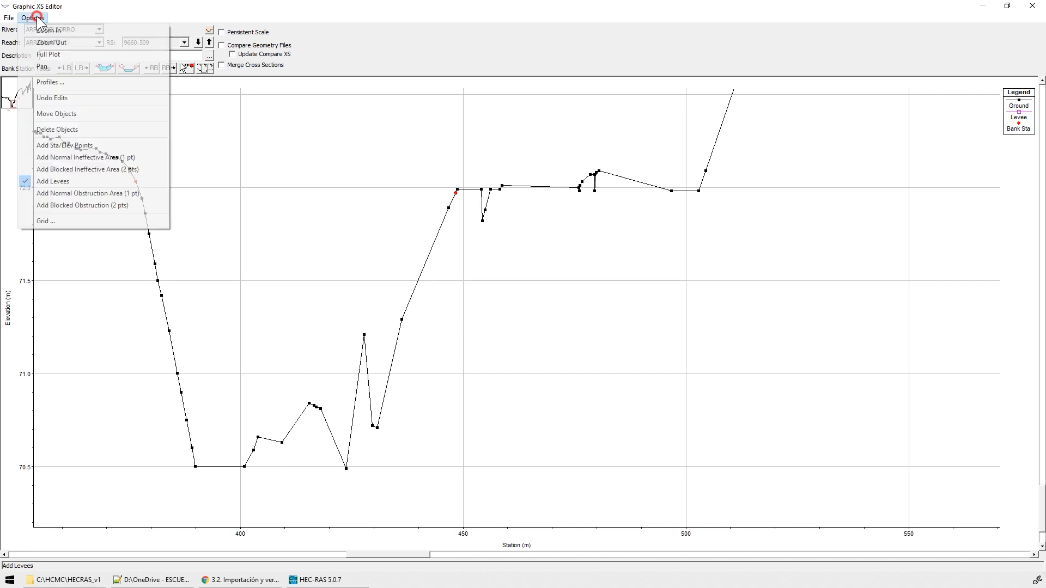
pyautogui.click(73, 129)
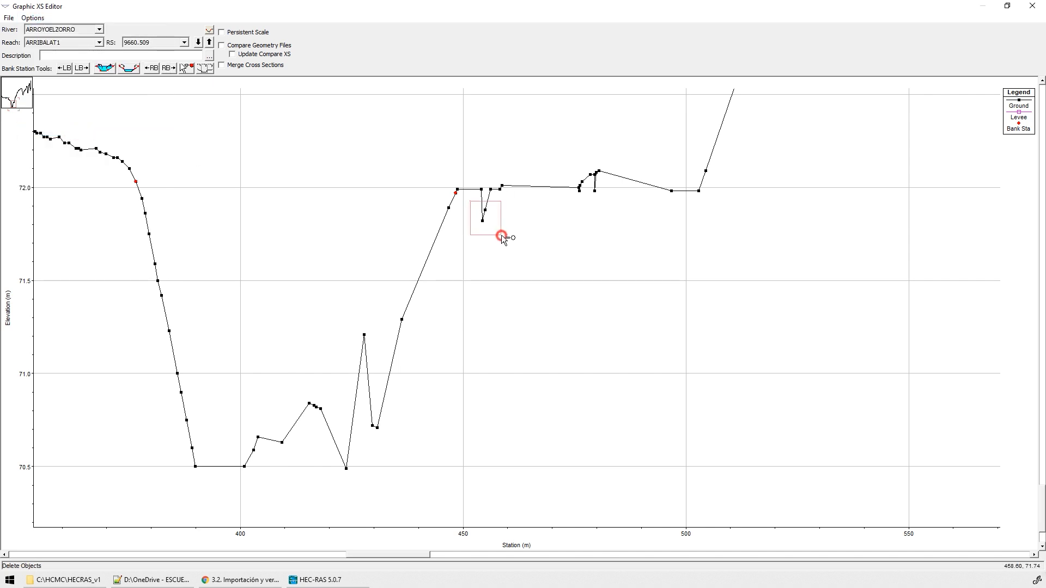
pyautogui.moveTo(501, 235); pyautogui.dragTo(501, 235)
pyautogui.moveTo(587, 182); pyautogui.dragTo(611, 203)
pyautogui.moveTo(371, 343); pyautogui.dragTo(372, 344)
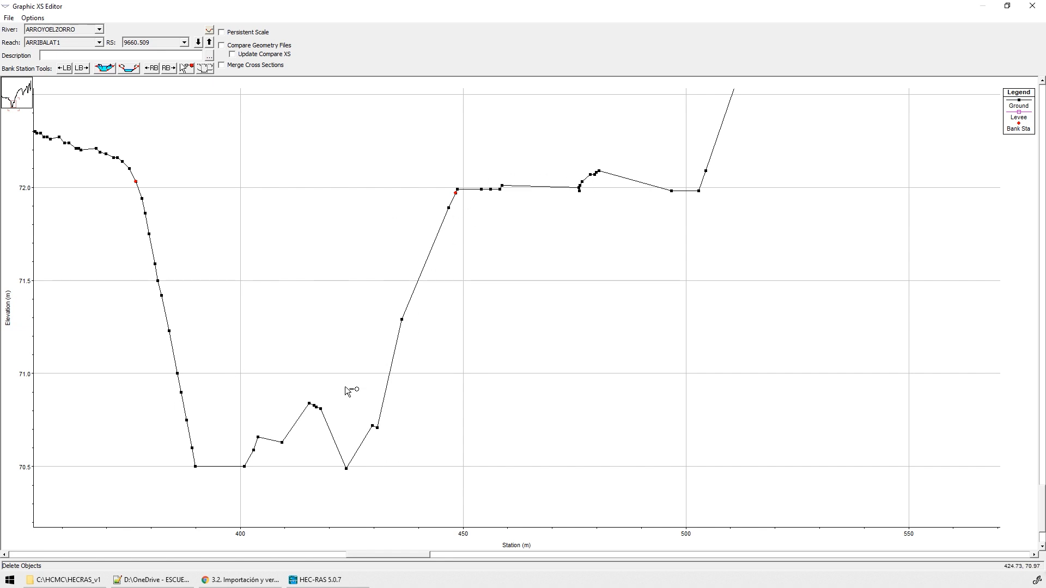
# - Switch the editing mode back to adding levees and go to cross section 9533.624
pyautogui.click(32, 18)
pyautogui.click(59, 181)
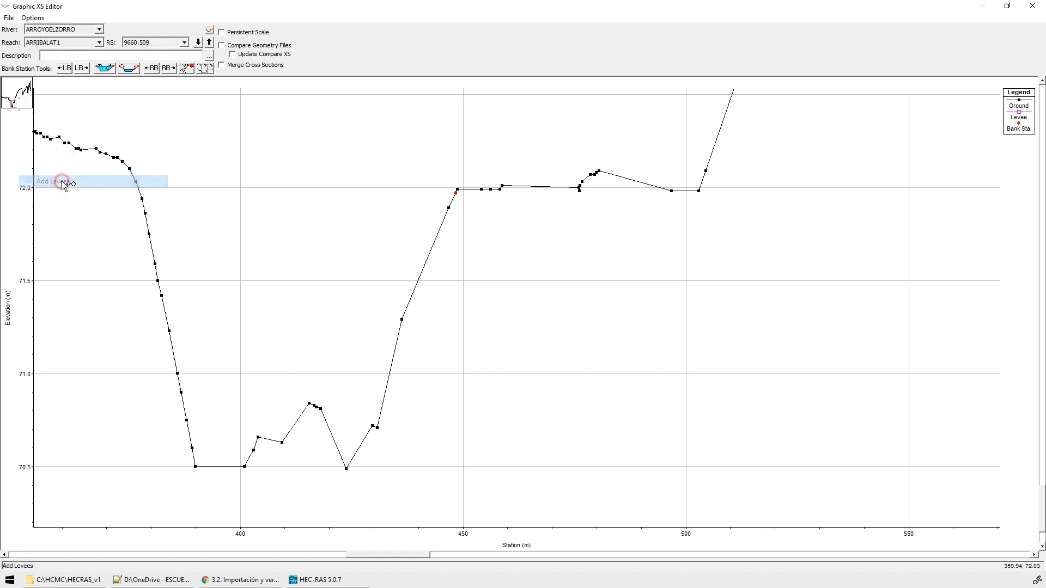
pyautogui.click(33, 18)
pyautogui.click(185, 9)
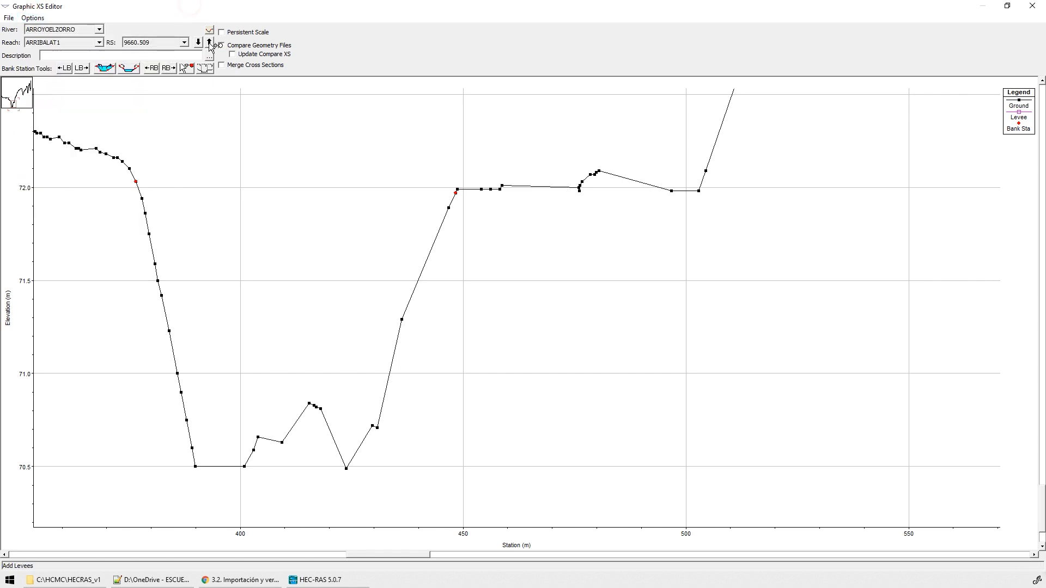
pyautogui.rightClick(274, 121)
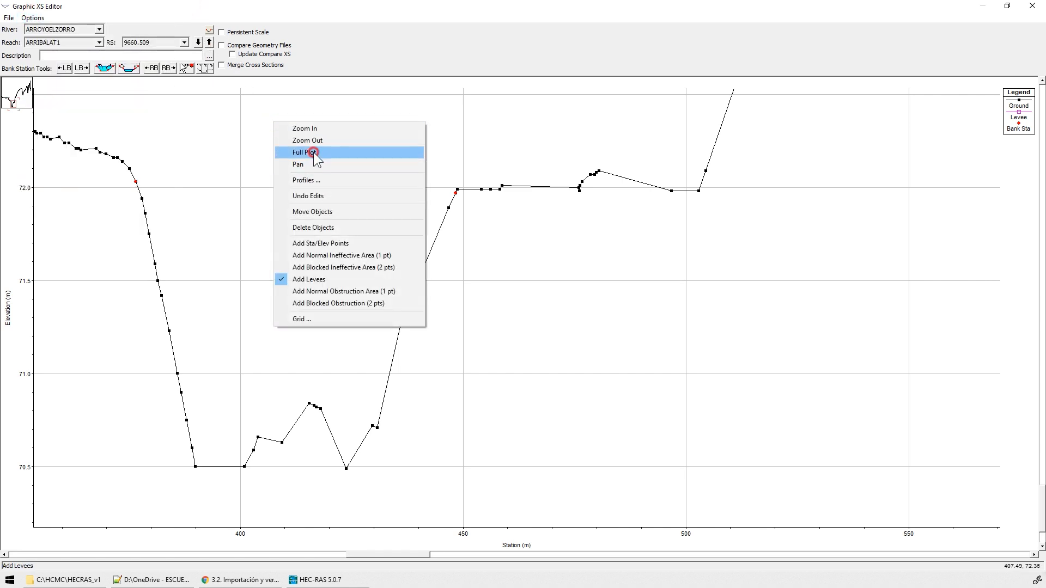
pyautogui.click(312, 152)
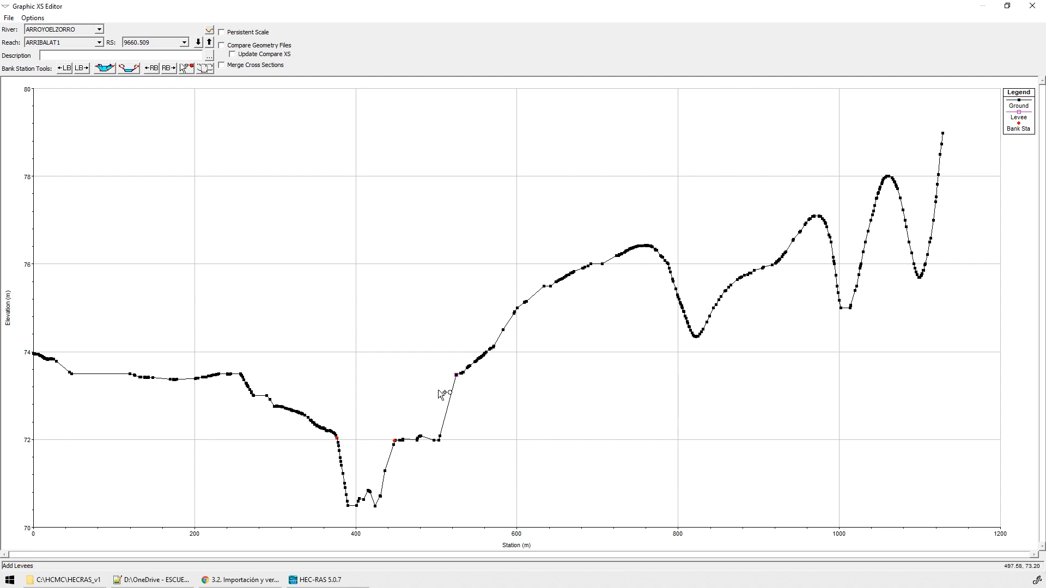
pyautogui.click(198, 43)
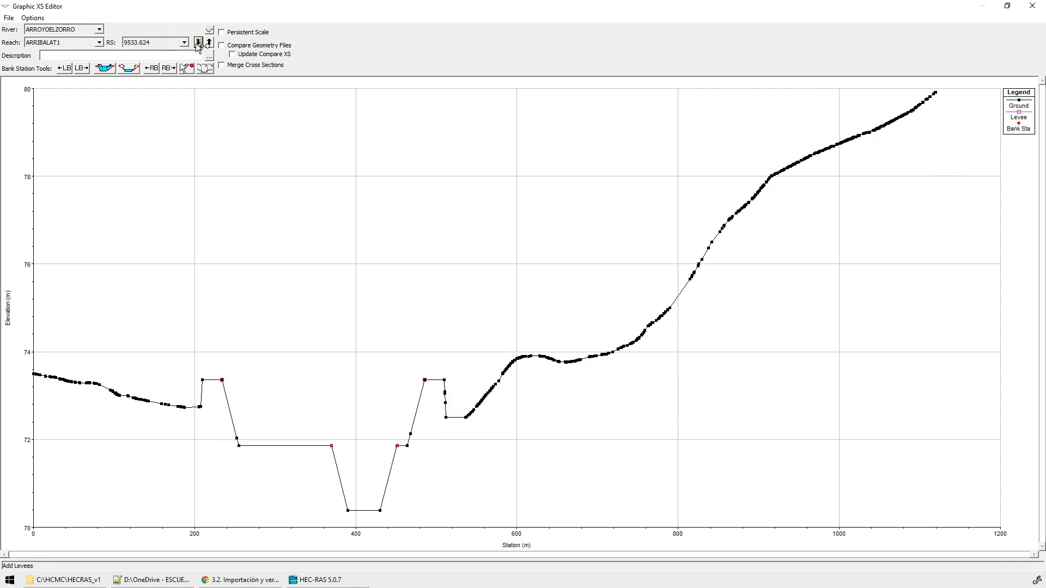
# - Compare cross section 9660.509 with 9533.624 and examine the levees and bank stations of 9533.624 up close
pyautogui.click(209, 43)
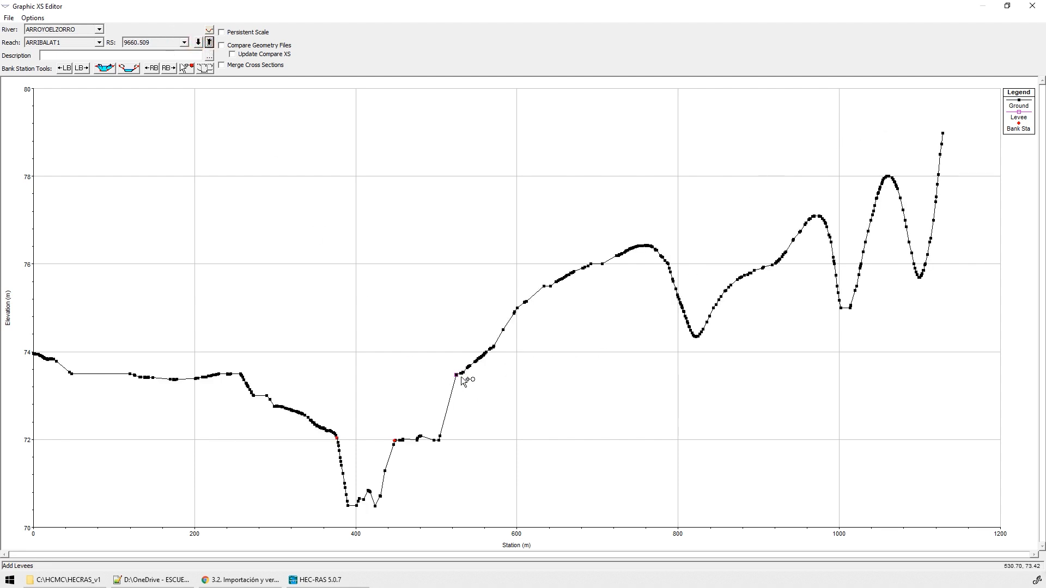
pyautogui.click(197, 42)
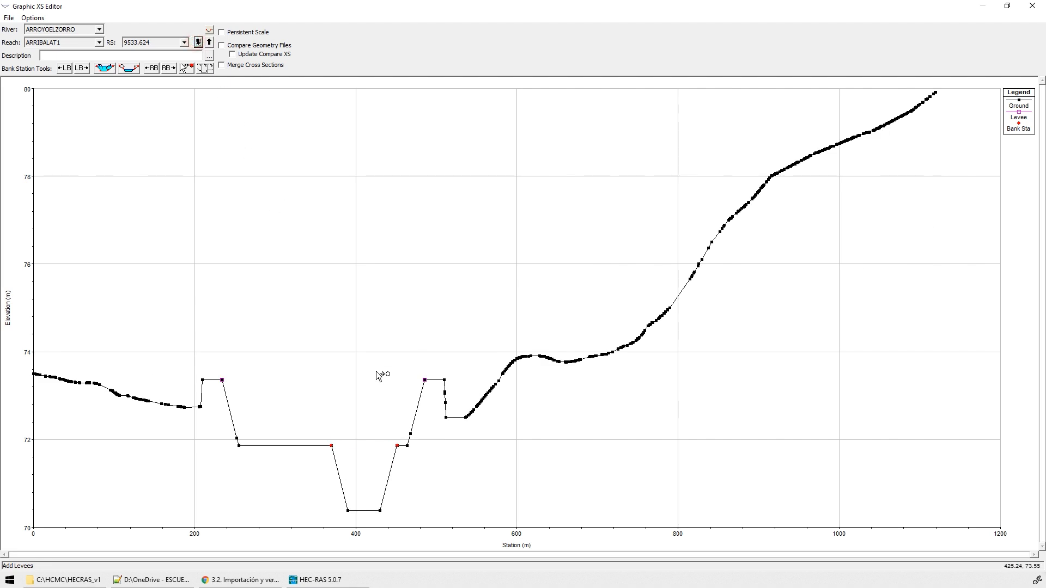
pyautogui.rightClick(229, 323)
pyautogui.click(248, 330)
pyautogui.moveTo(167, 338); pyautogui.dragTo(523, 520)
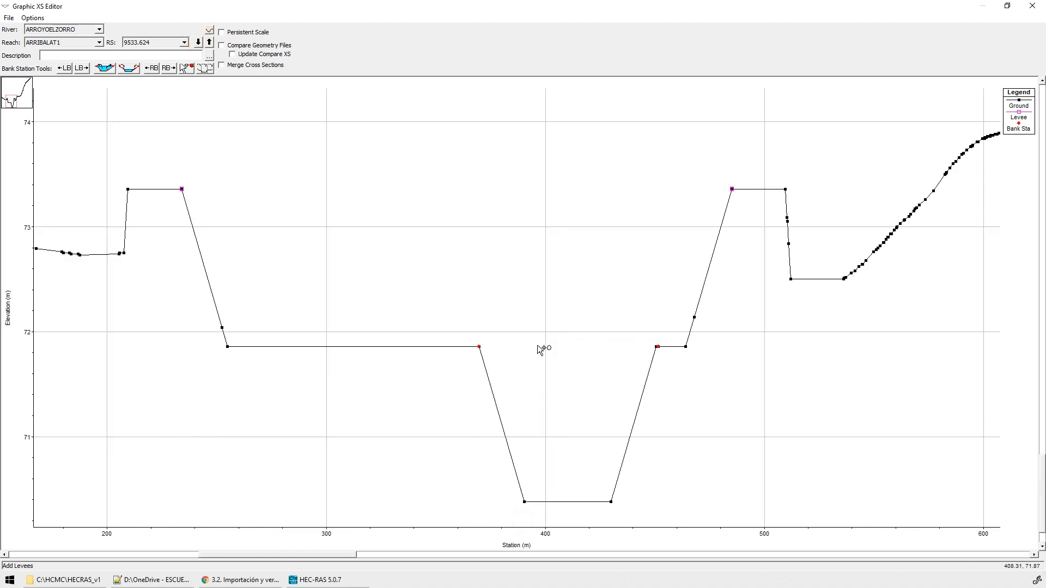
# - Check the levees and bank stations of the ARRIBALAT1 cross sections downstream of 9533.624, examining the channel of 8988.263 up close
pyautogui.click(198, 42)
pyautogui.click(198, 42)
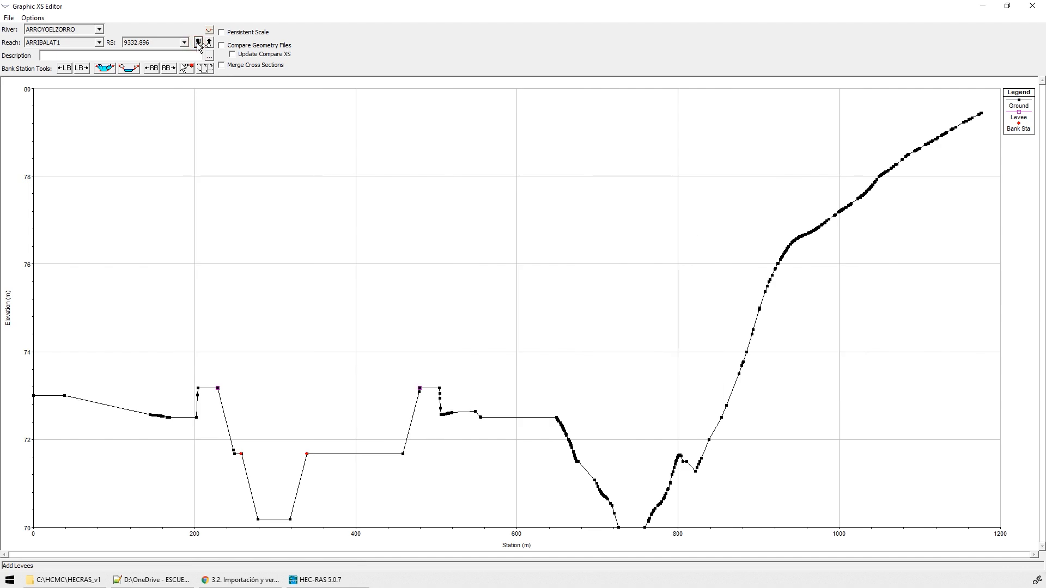
pyautogui.click(197, 43)
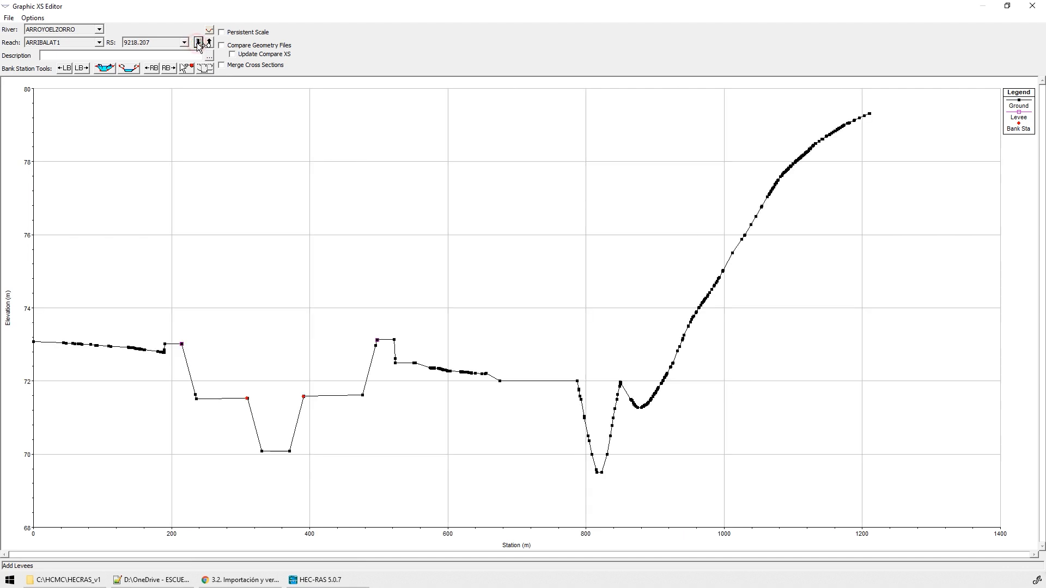
pyautogui.click(198, 42)
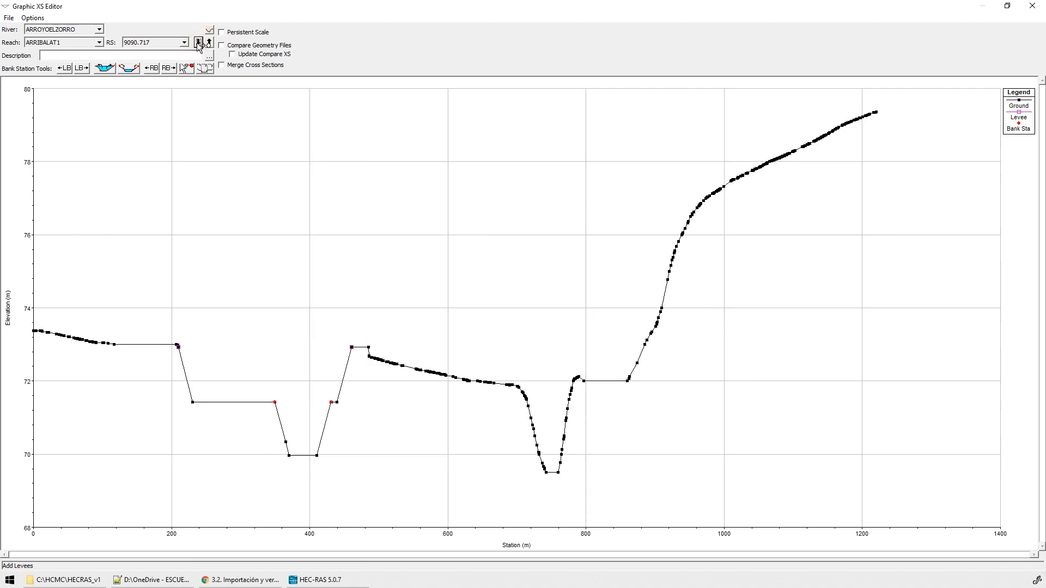
pyautogui.click(198, 42)
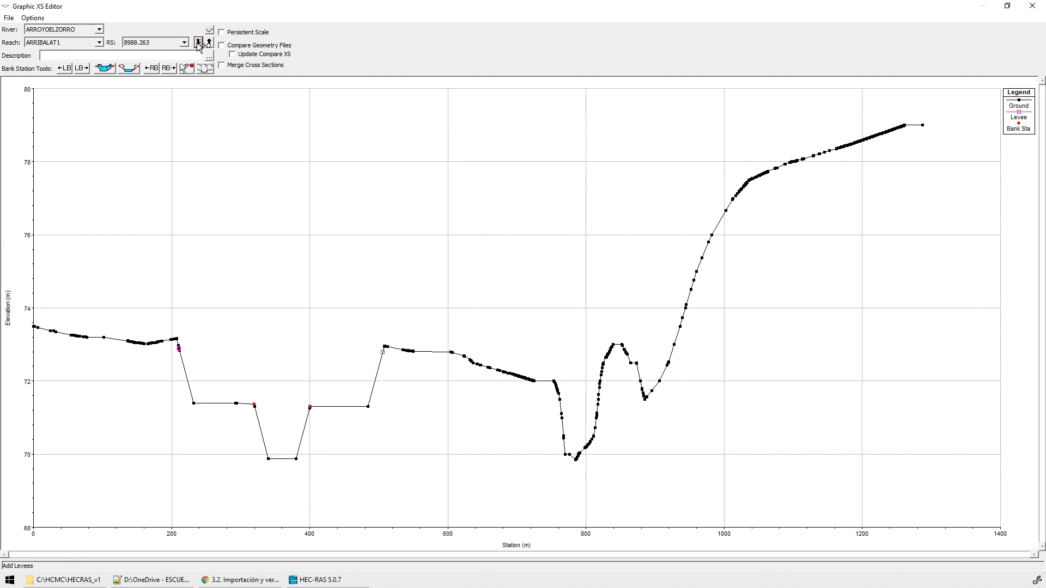
pyautogui.rightClick(215, 241)
pyautogui.click(229, 249)
pyautogui.moveTo(147, 314); pyautogui.dragTo(430, 476)
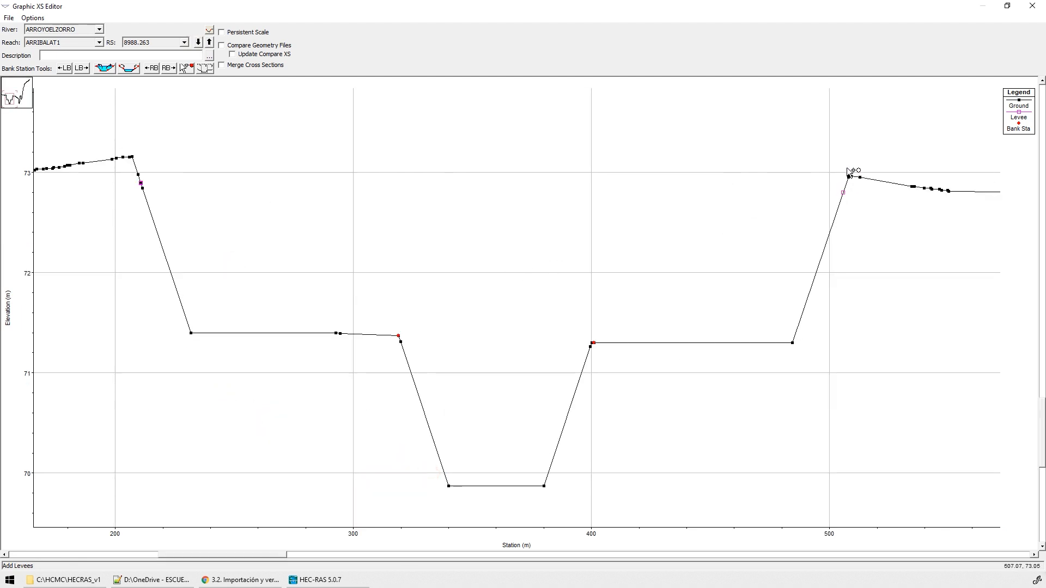
pyautogui.moveTo(844, 193); pyautogui.dragTo(544, 486)
pyautogui.click(630, 553)
pyautogui.click(750, 493)
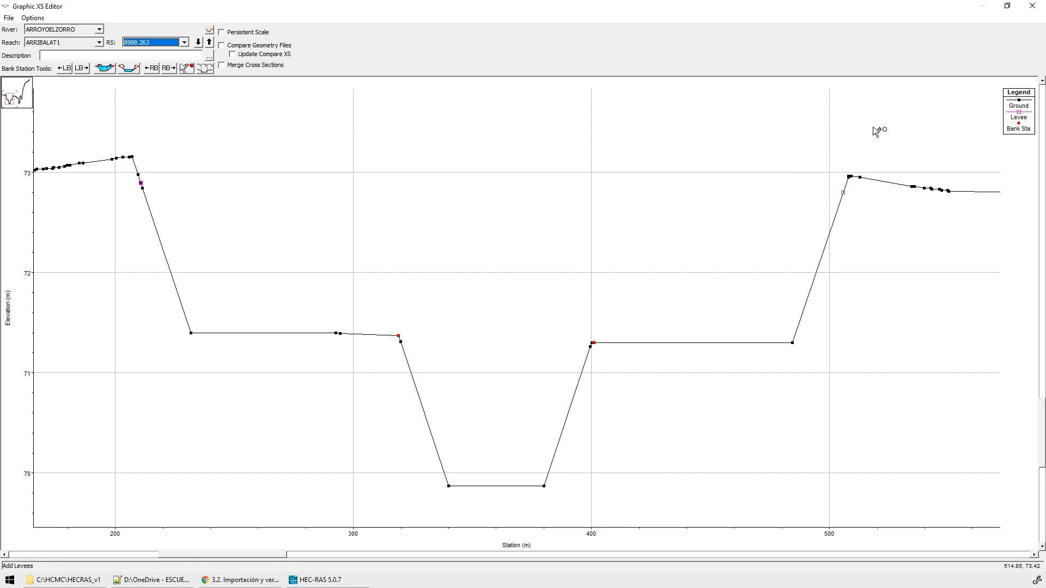
# - Return to cross section 10178.15 of ARRIBALAT1 and check where the reach lies in the geometric data plan
pyautogui.click(199, 42)
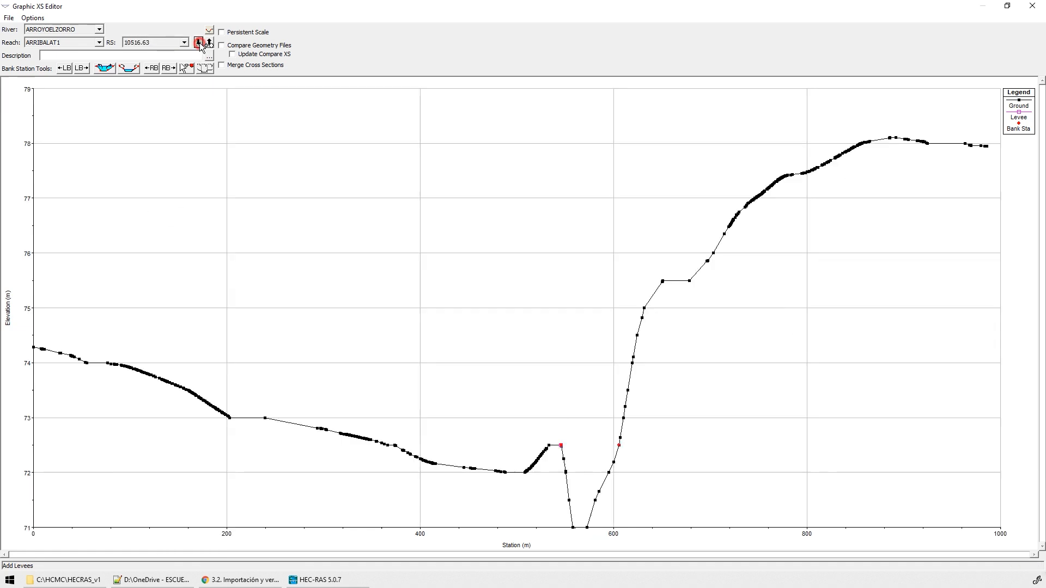
pyautogui.click(198, 42)
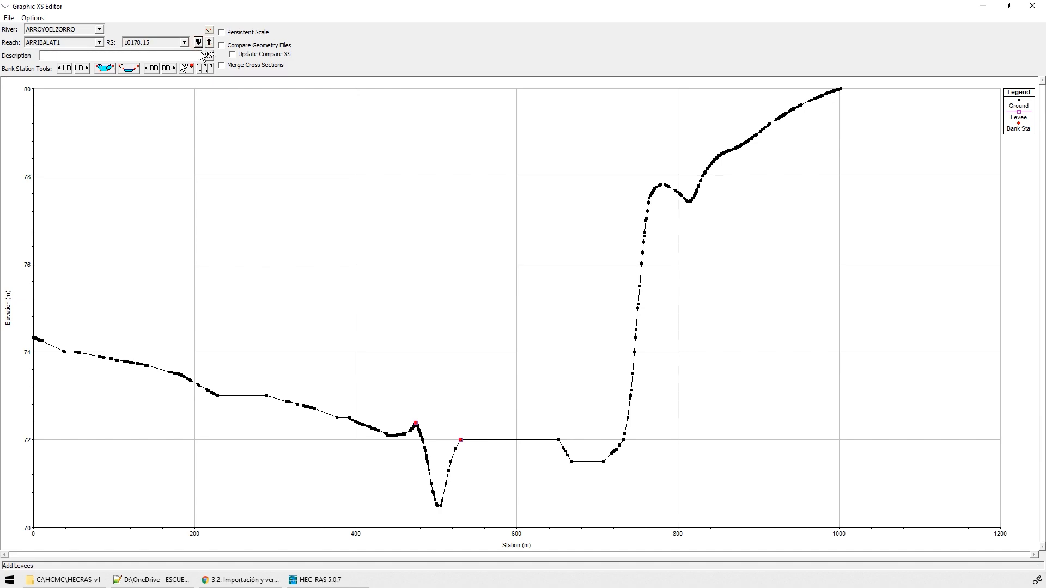
pyautogui.moveTo(547, 6); pyautogui.dragTo(618, 280)
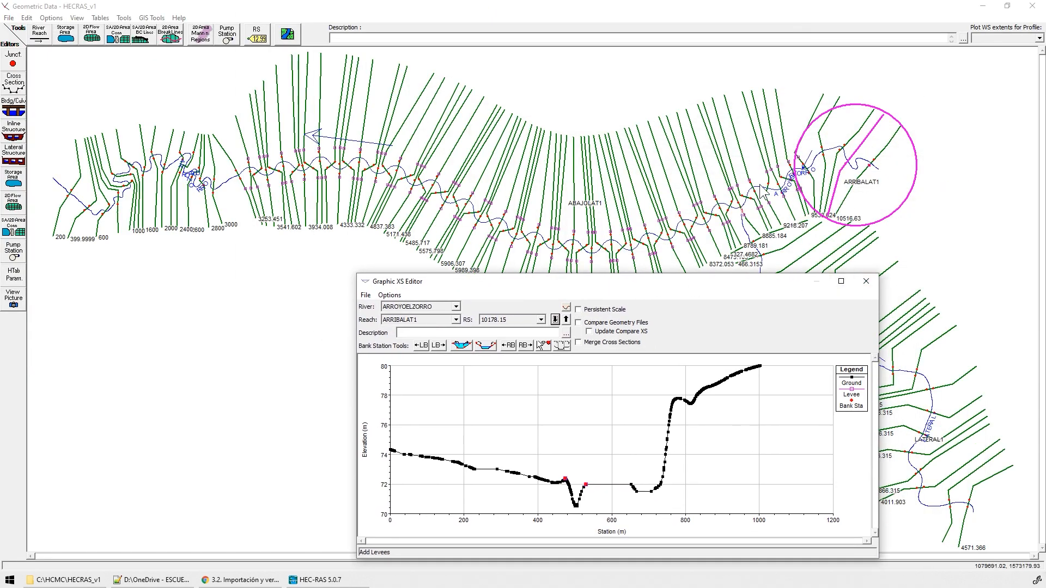
pyautogui.doubleClick(575, 286)
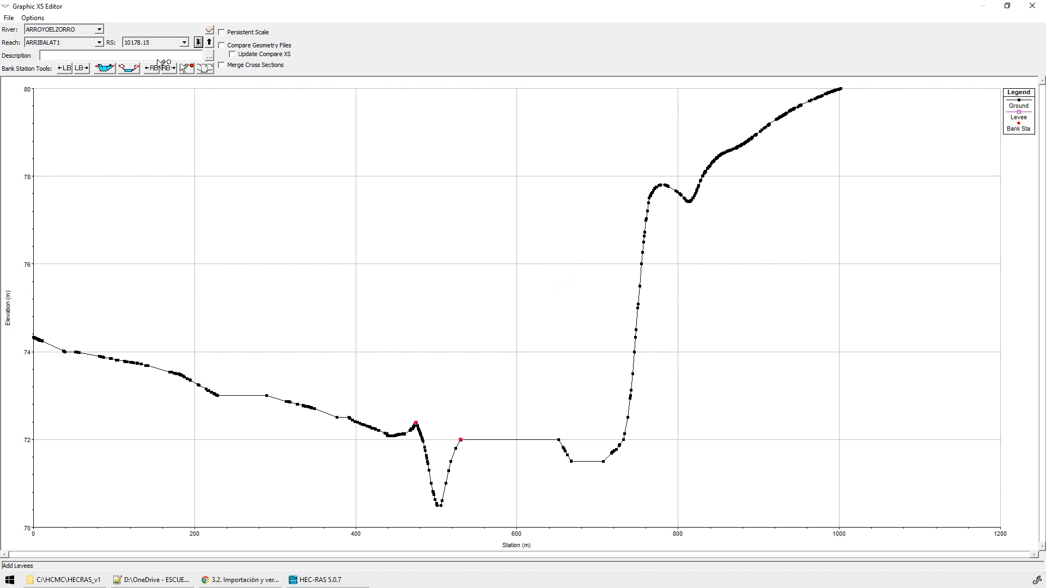
# - Switch to reach ABAJOLAT1 and go through its cross sections from 8885.184 down to 8151.827
pyautogui.click(68, 42)
pyautogui.click(64, 52)
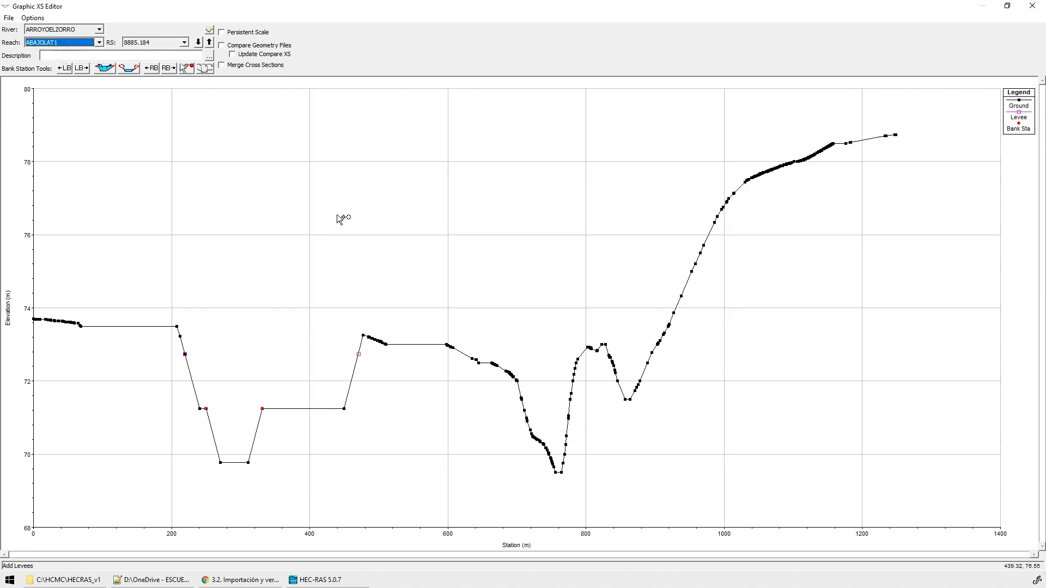
pyautogui.click(139, 43)
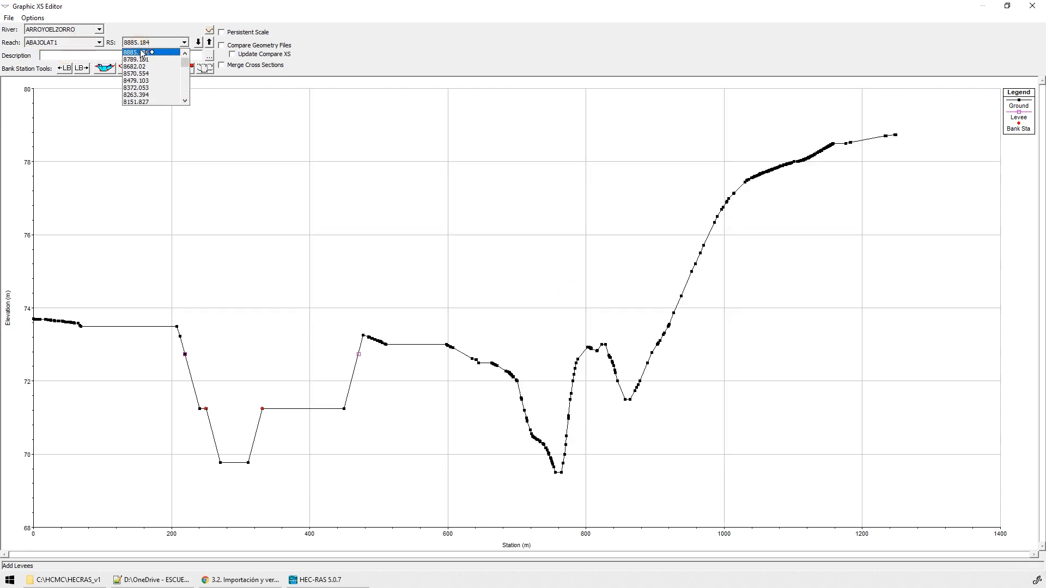
pyautogui.click(142, 53)
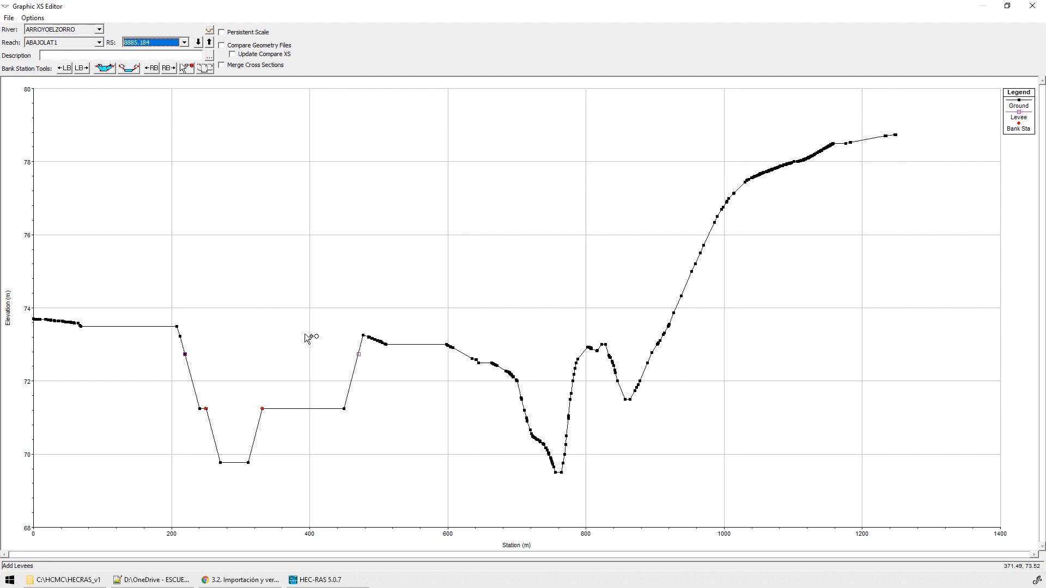
pyautogui.click(199, 43)
pyautogui.click(199, 44)
pyautogui.click(199, 44)
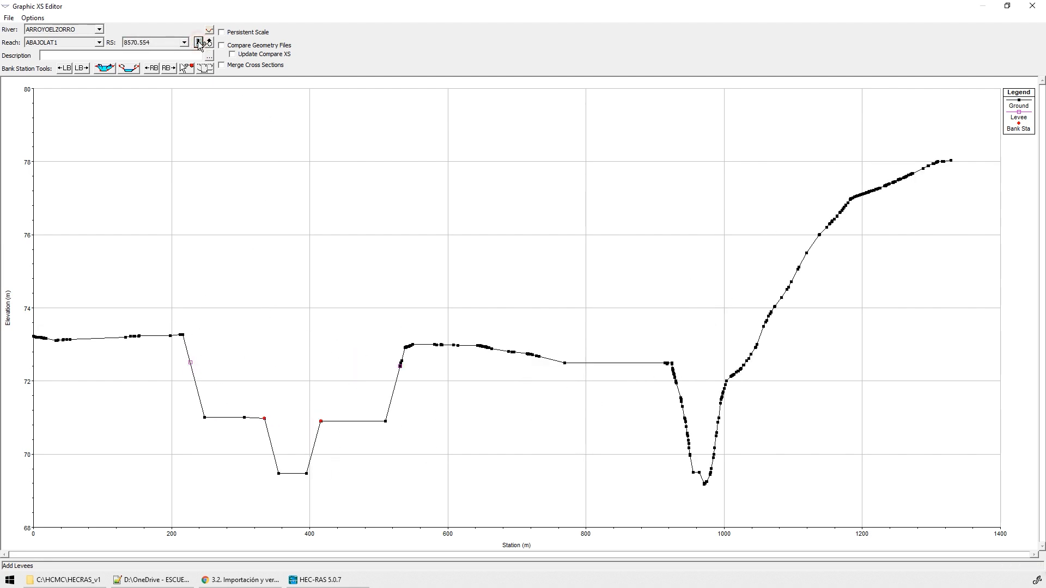
pyautogui.click(199, 44)
pyautogui.click(199, 44)
pyautogui.click(199, 44)
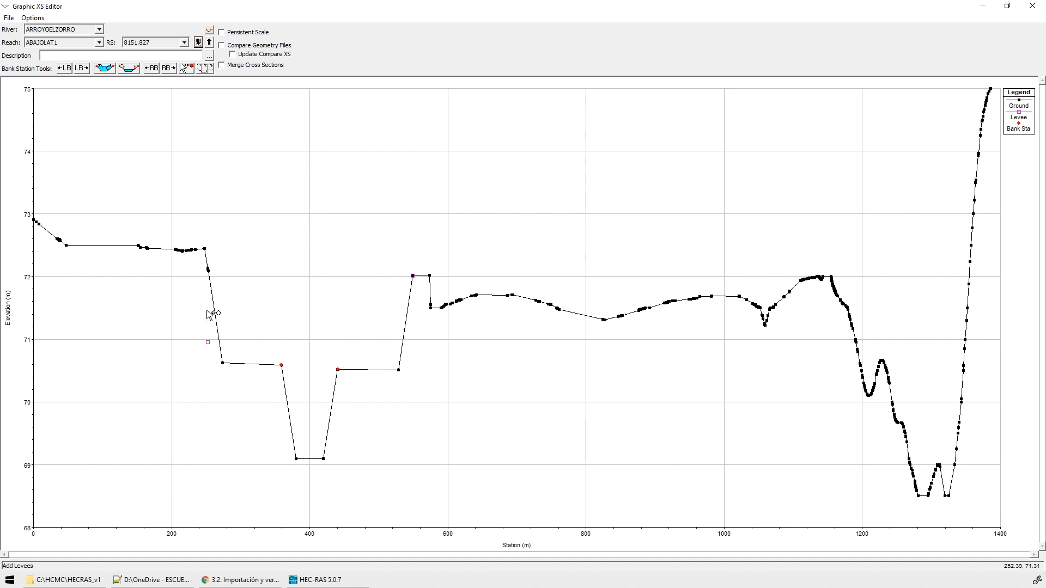
# - Place the left levee of cross section 8151.827 on the ground point at the bank crest, at station about 248
pyautogui.rightClick(194, 233)
pyautogui.click(210, 238)
pyautogui.moveTo(161, 226); pyautogui.dragTo(249, 260)
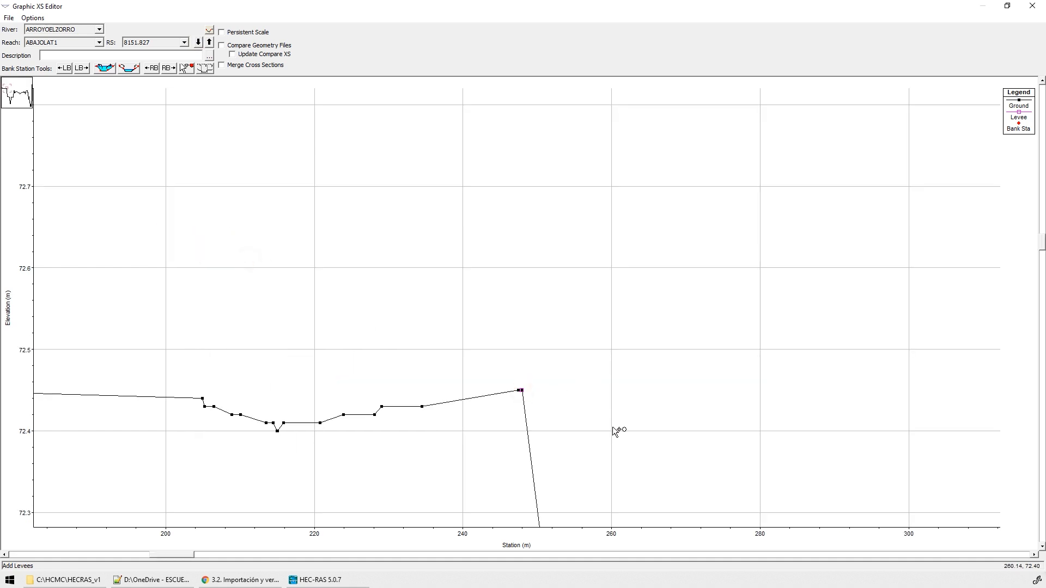
pyautogui.rightClick(476, 243)
pyautogui.click(526, 274)
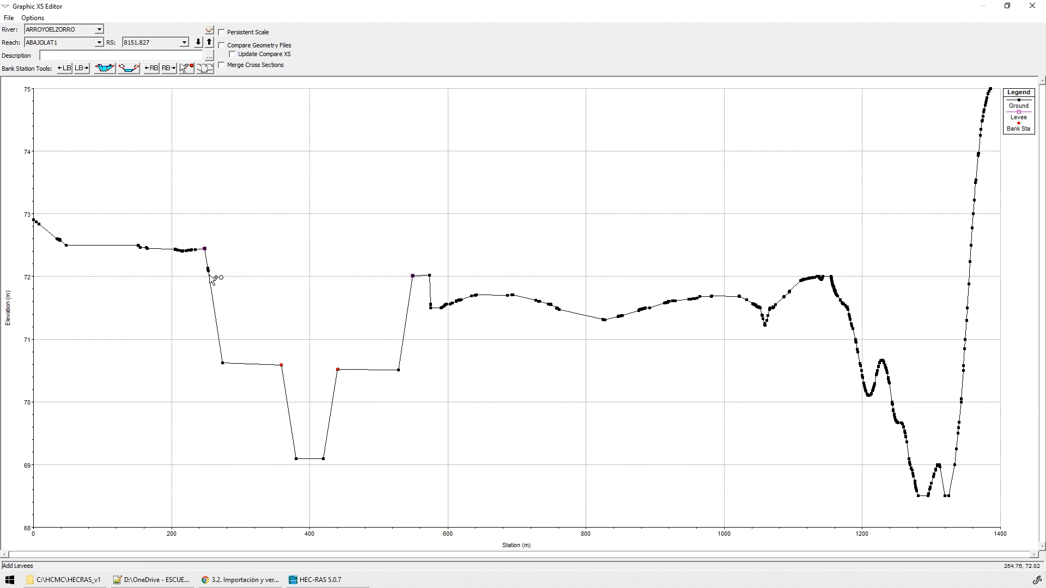
# - Place the left levee of cross section 8151.827 on the lowest ground point partway down the bank slope, at station about 253
pyautogui.rightClick(195, 233)
pyautogui.click(229, 246)
pyautogui.moveTo(172, 227); pyautogui.dragTo(253, 314)
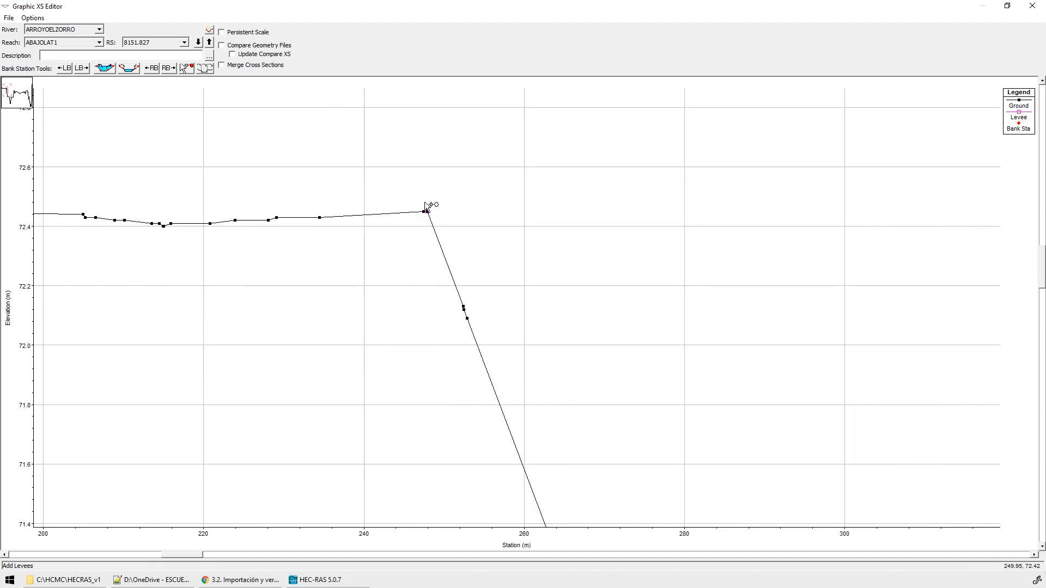
pyautogui.click(467, 319)
pyautogui.rightClick(416, 248)
pyautogui.click(456, 277)
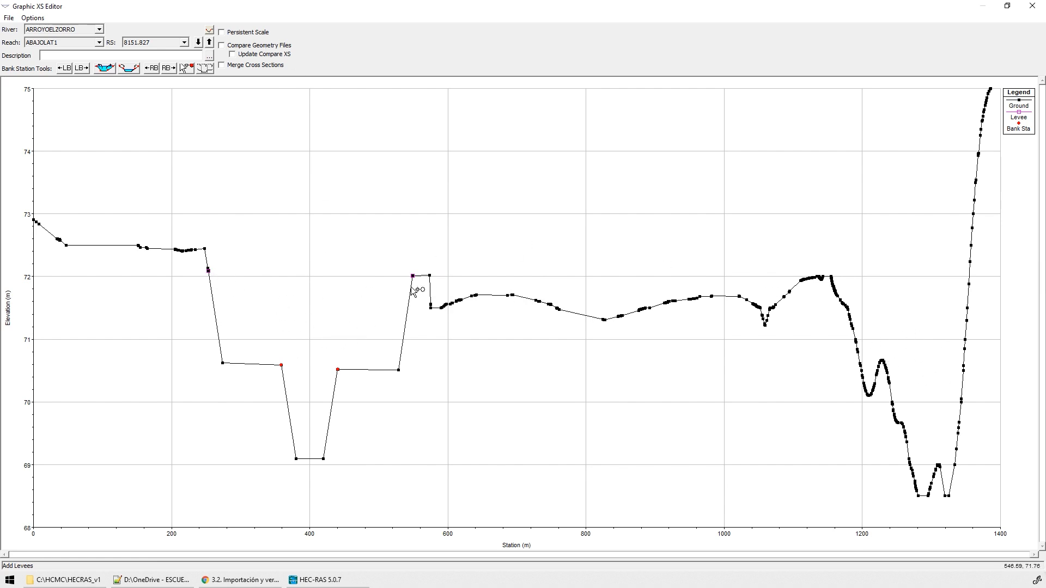
# - Review the levees and bank stations of the ABAJOLAT1 cross sections downstream of 8151.827, as far as 3370.377
pyautogui.click(198, 42)
pyautogui.click(198, 42)
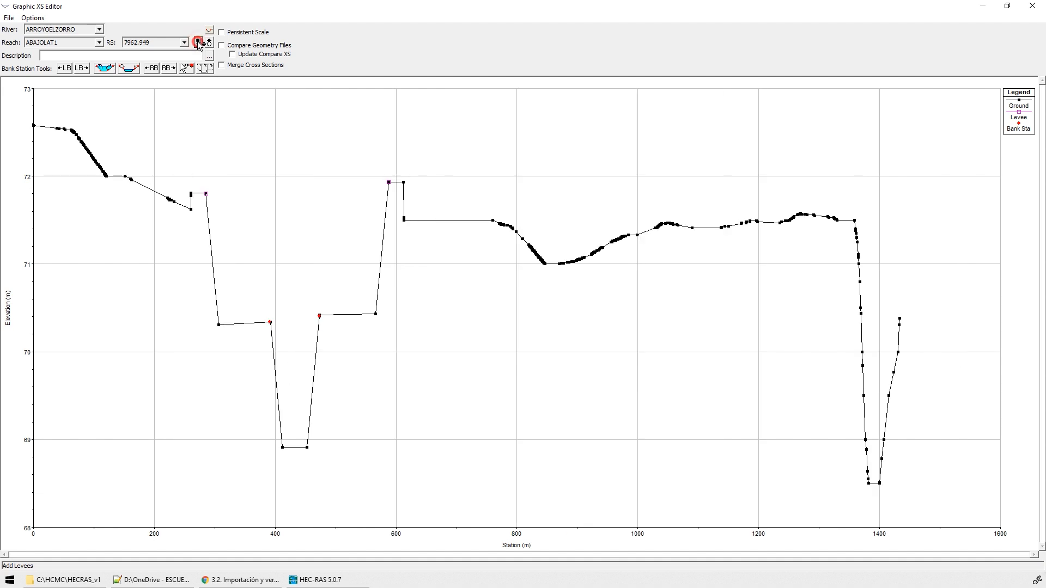
pyautogui.click(198, 42)
pyautogui.click(198, 42)
pyautogui.click(198, 42)
pyautogui.click(198, 42)
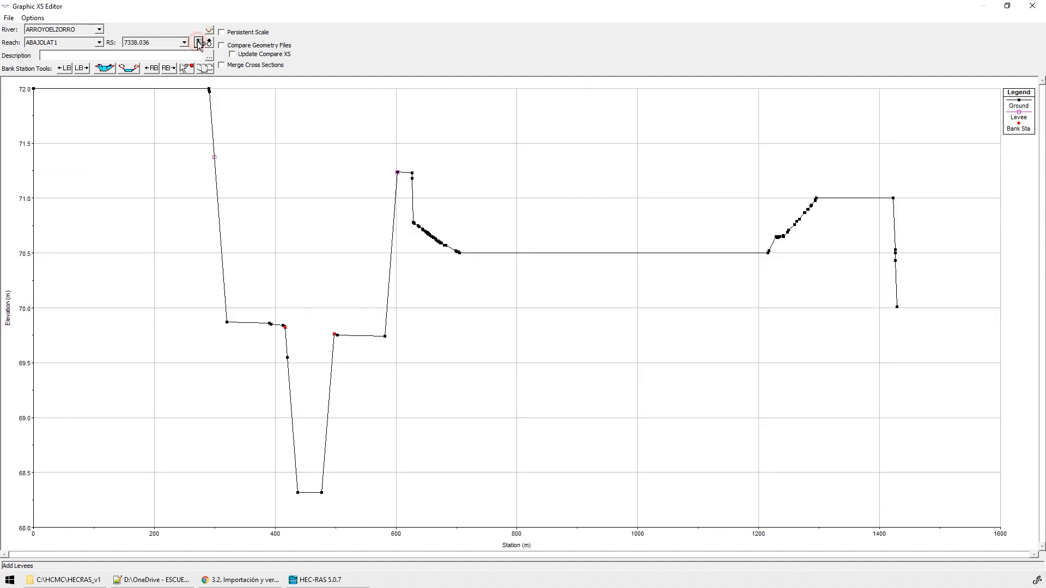
pyautogui.click(197, 42)
pyautogui.click(198, 42)
pyautogui.click(197, 42)
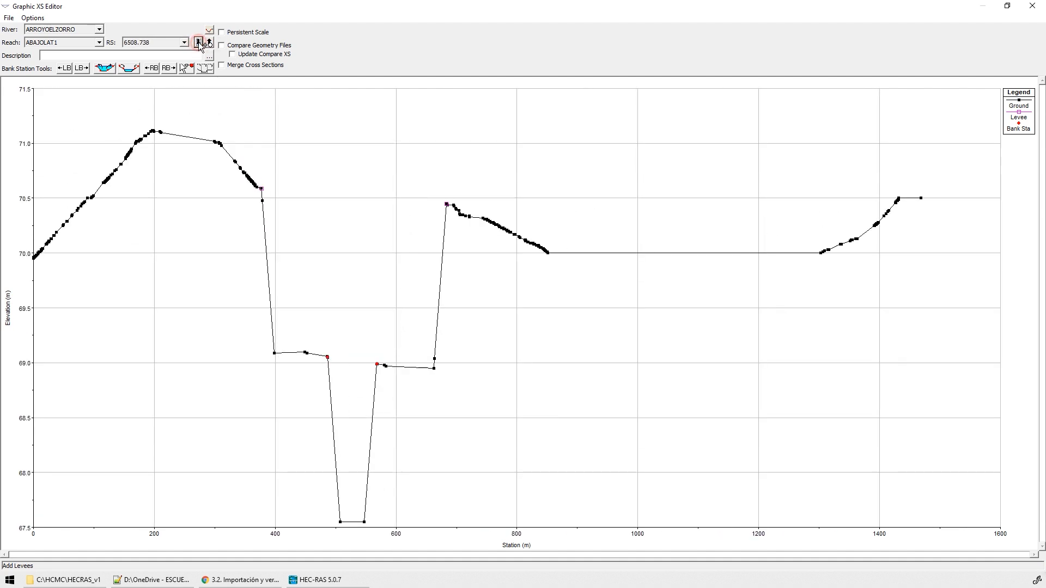
pyautogui.click(198, 42)
pyautogui.click(197, 42)
pyautogui.click(197, 42)
pyautogui.click(198, 42)
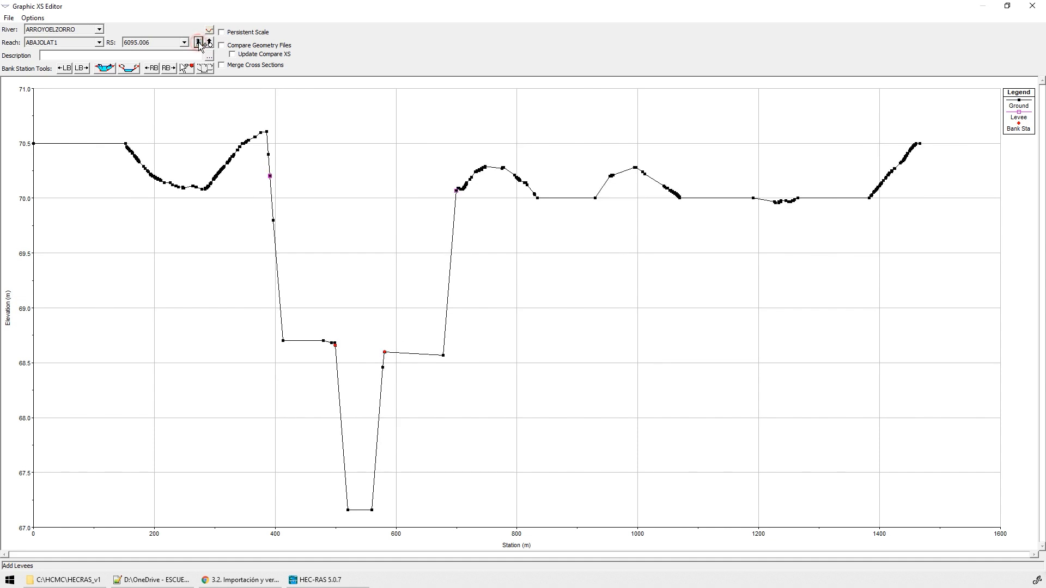
pyautogui.click(197, 42)
pyautogui.click(197, 42)
pyautogui.click(198, 42)
pyautogui.click(198, 42)
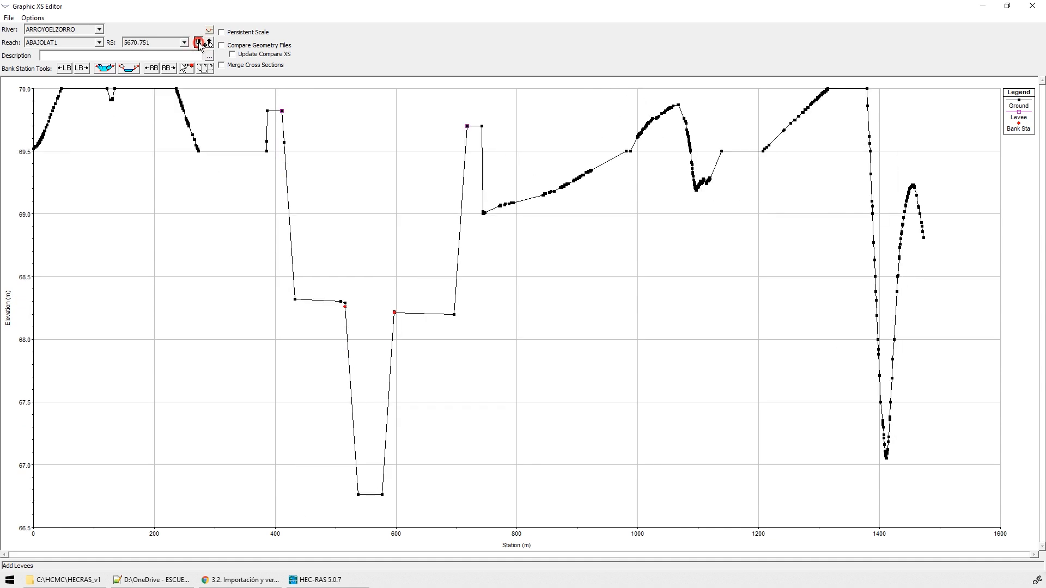
pyautogui.click(198, 42)
pyautogui.click(198, 42)
pyautogui.click(197, 41)
pyautogui.click(198, 42)
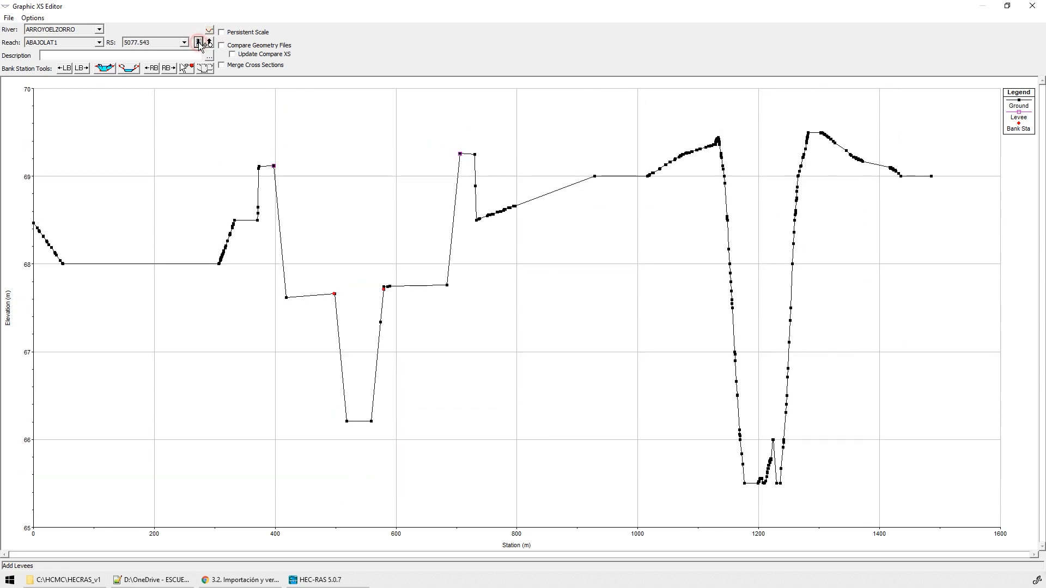
pyautogui.click(198, 42)
pyautogui.click(197, 42)
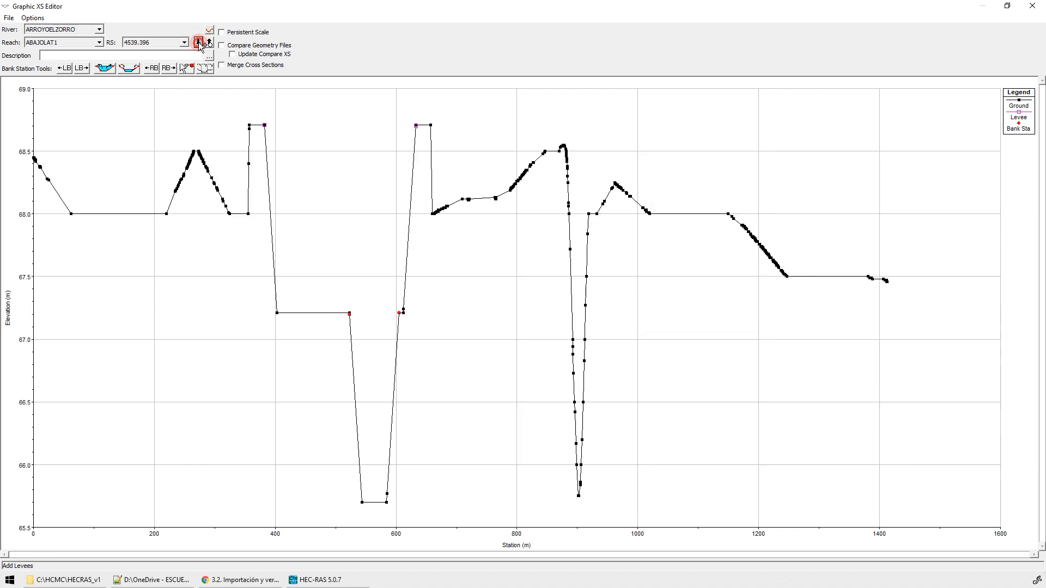
pyautogui.click(197, 42)
pyautogui.click(198, 42)
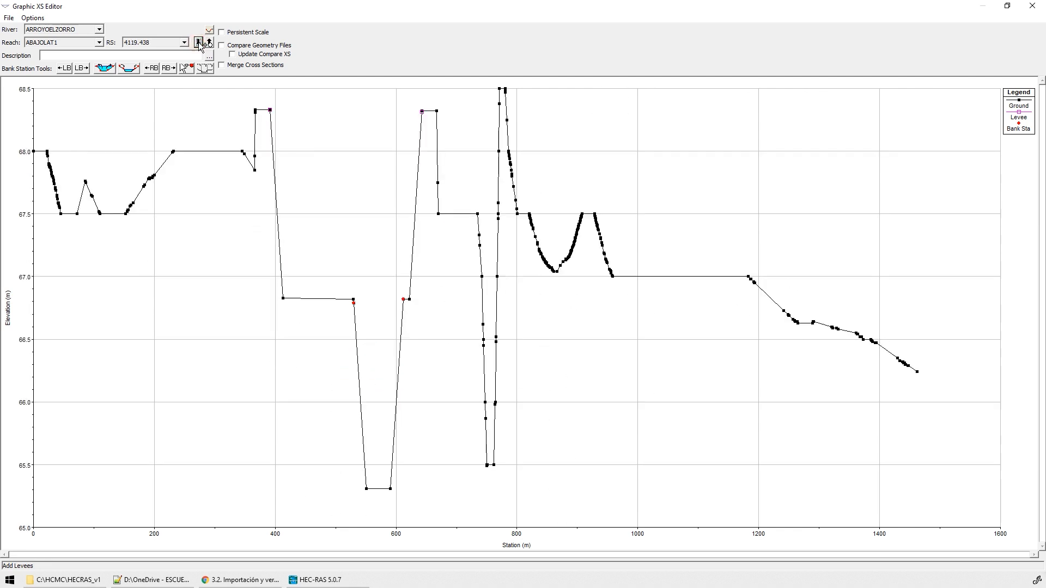
pyautogui.click(198, 42)
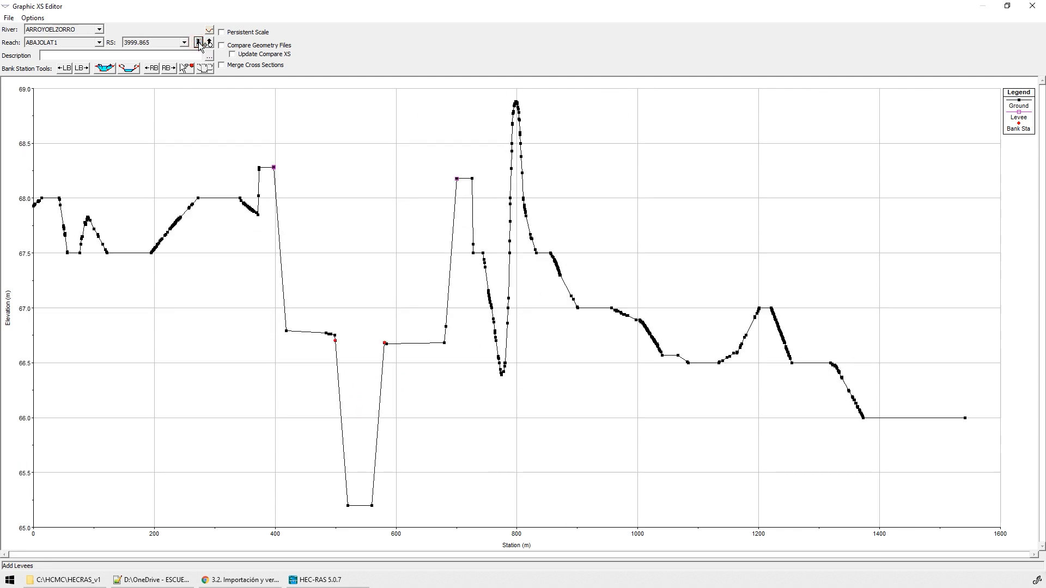
pyautogui.click(198, 42)
pyautogui.click(197, 42)
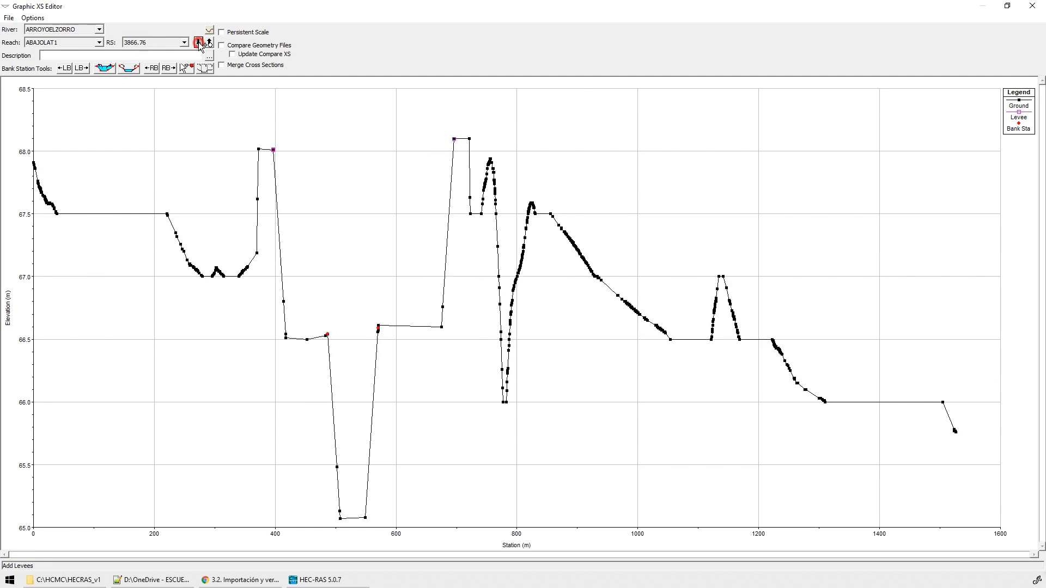
pyautogui.click(198, 42)
pyautogui.click(197, 41)
pyautogui.click(197, 42)
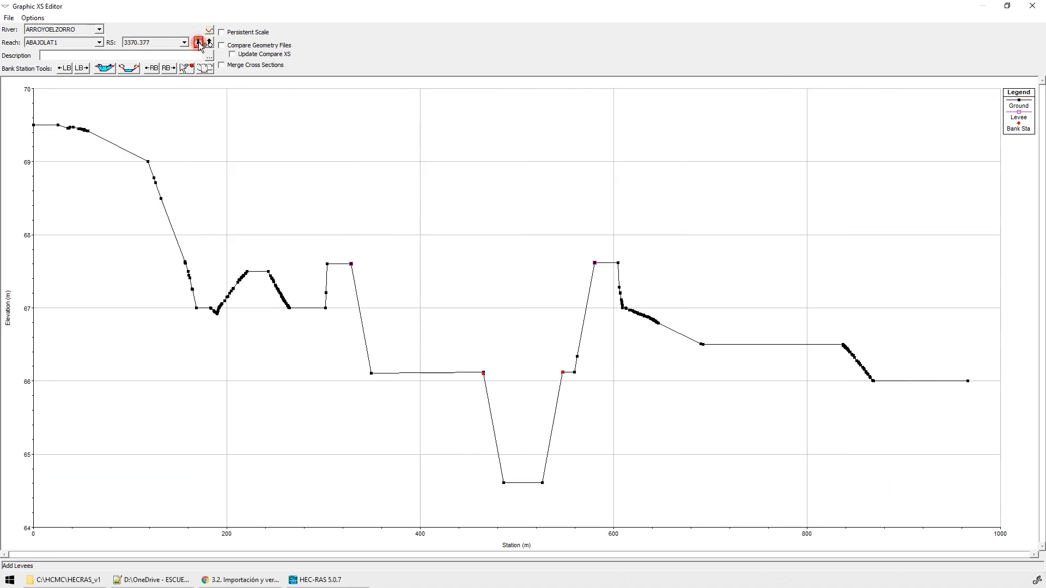
# - Advance to cross section 3253.451 of reach ABAJOLAT1 and examine its main channel area
pyautogui.click(198, 41)
pyautogui.click(210, 42)
pyautogui.click(199, 43)
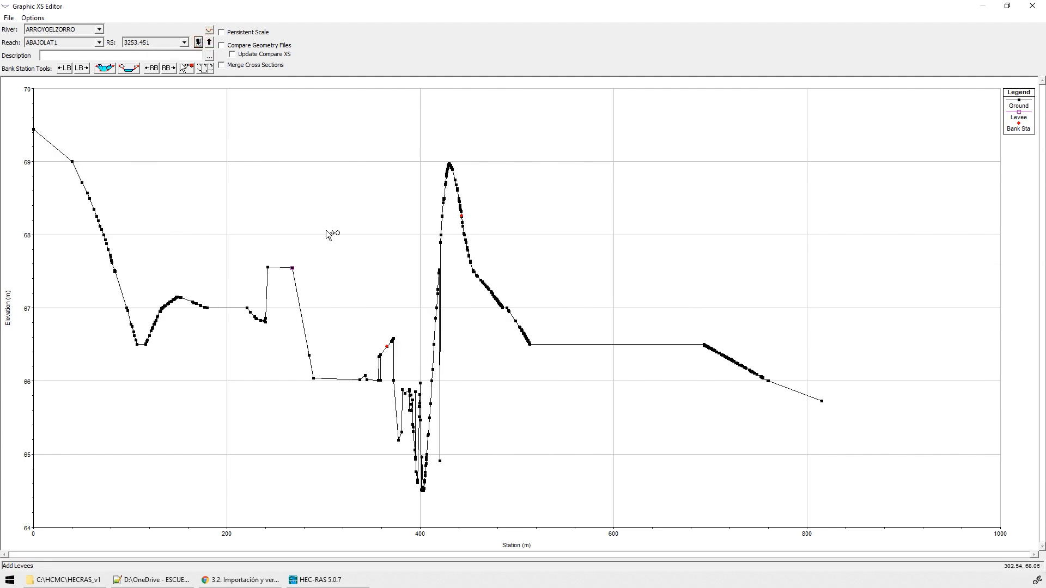
pyautogui.rightClick(280, 129)
pyautogui.click(309, 141)
pyautogui.moveTo(252, 140); pyautogui.dragTo(527, 512)
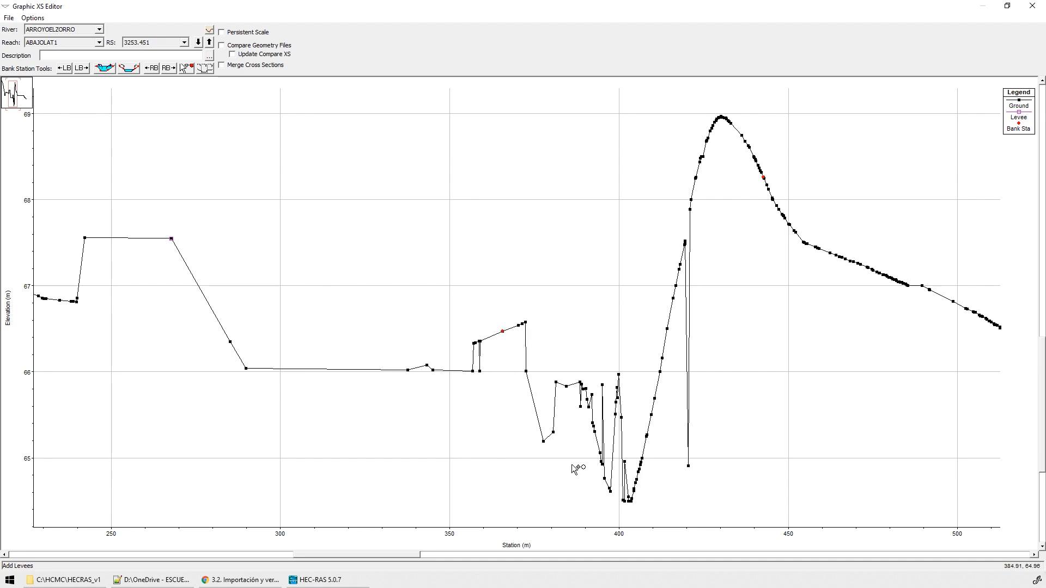
# - Measure from the left bank crest at station about 373 to the channel bottom of cross section 3253.451
pyautogui.click(529, 327)
pyautogui.click(526, 323)
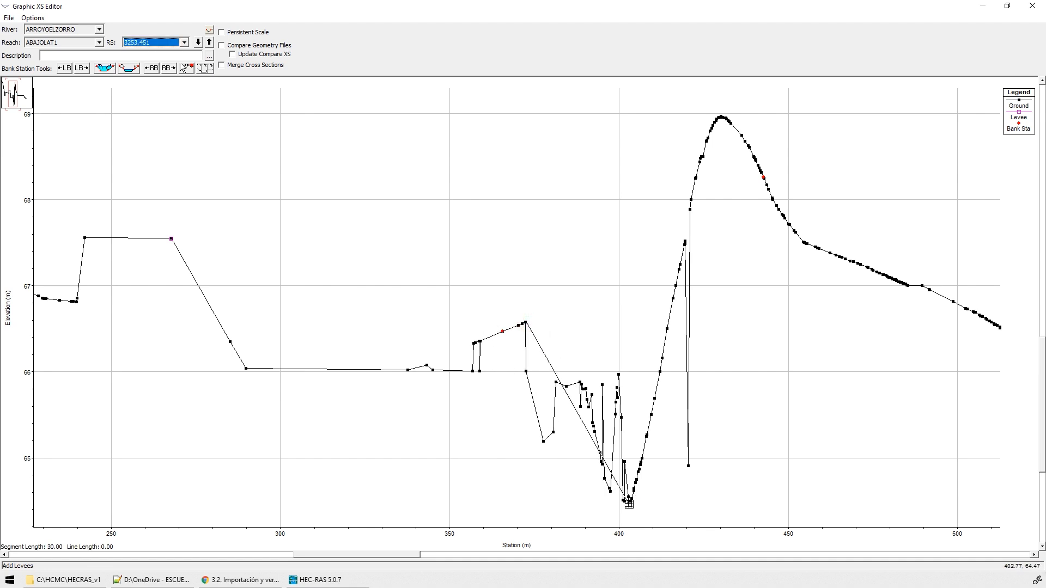
pyautogui.click(628, 503)
pyautogui.doubleClick(632, 501)
pyautogui.moveTo(747, 507); pyautogui.dragTo(737, 335)
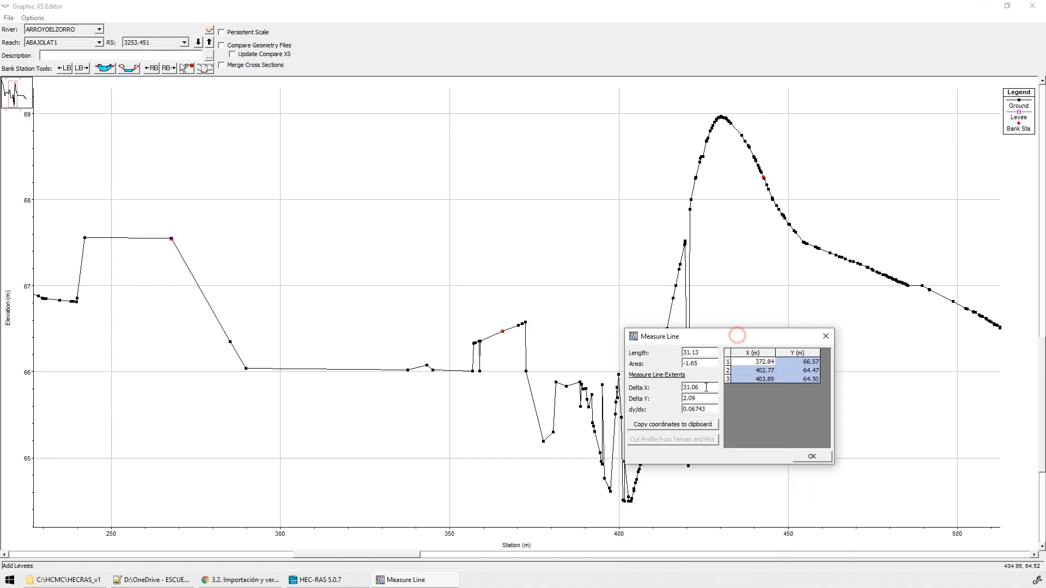
pyautogui.click(826, 336)
# - Move the left bank station to the crest at about 373 and the right bank station to about 422, elevation 68.25
pyautogui.click(82, 68)
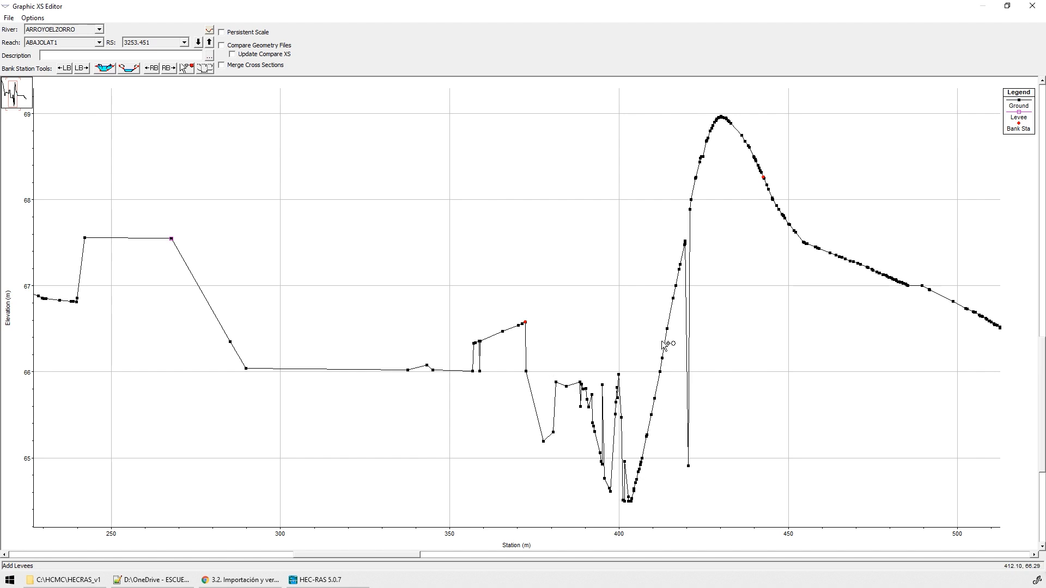
pyautogui.click(152, 69)
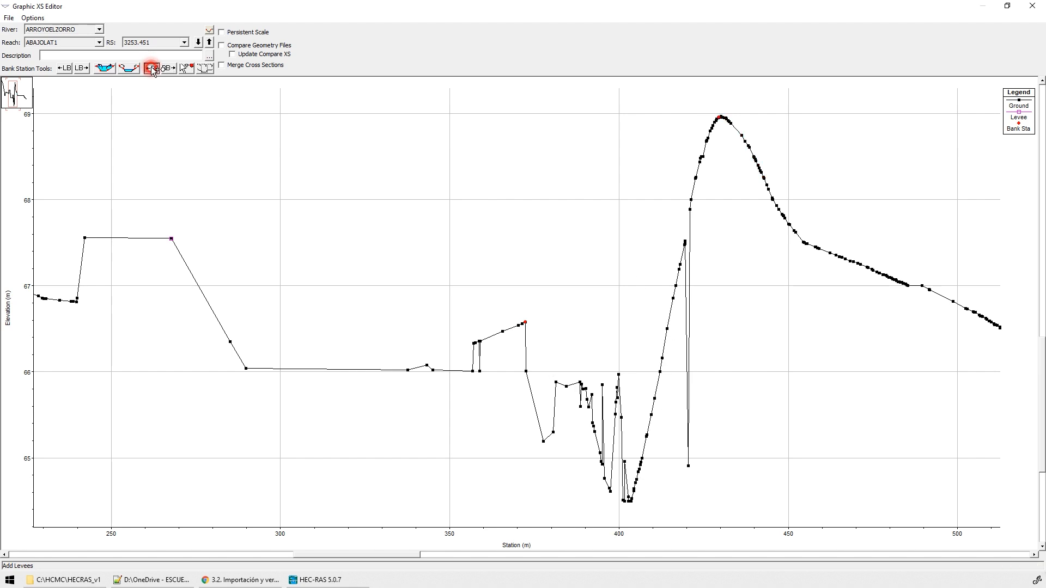
pyautogui.click(152, 68)
# - Delete the spurious low ground point at station about 420.5 and the spike point at about 401.7 in cross section 3253.451
pyautogui.rightClick(752, 277)
pyautogui.click(780, 283)
pyautogui.moveTo(473, 220); pyautogui.dragTo(773, 517)
pyautogui.click(33, 18)
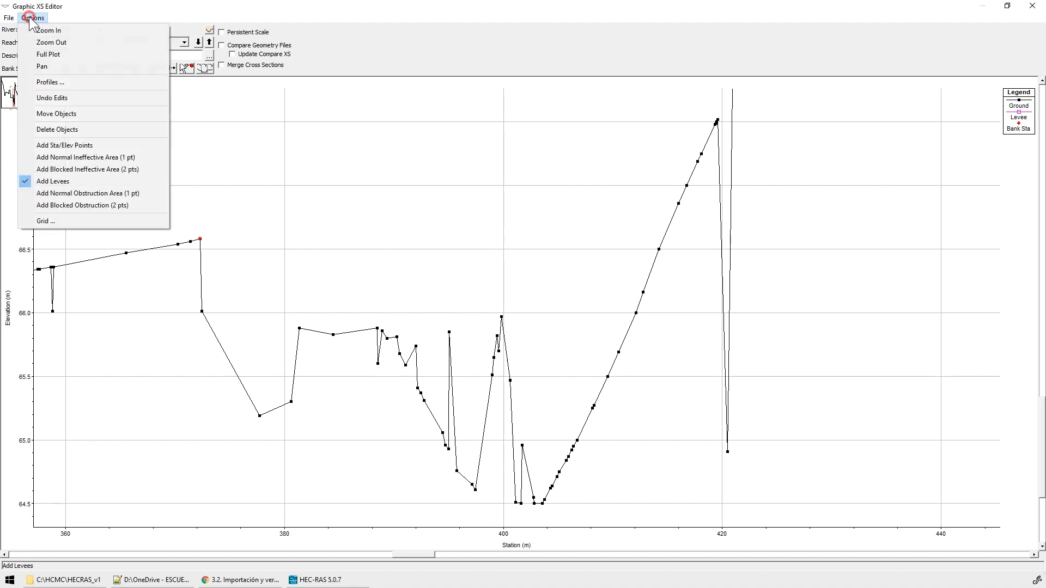
pyautogui.click(60, 129)
pyautogui.moveTo(705, 434); pyautogui.dragTo(752, 473)
pyautogui.moveTo(524, 440); pyautogui.dragTo(541, 462)
# - Delete the spurious ground points at stations about 399.6, 395 and 388.5 in the channel of cross section 3253.451
pyautogui.rightClick(493, 301)
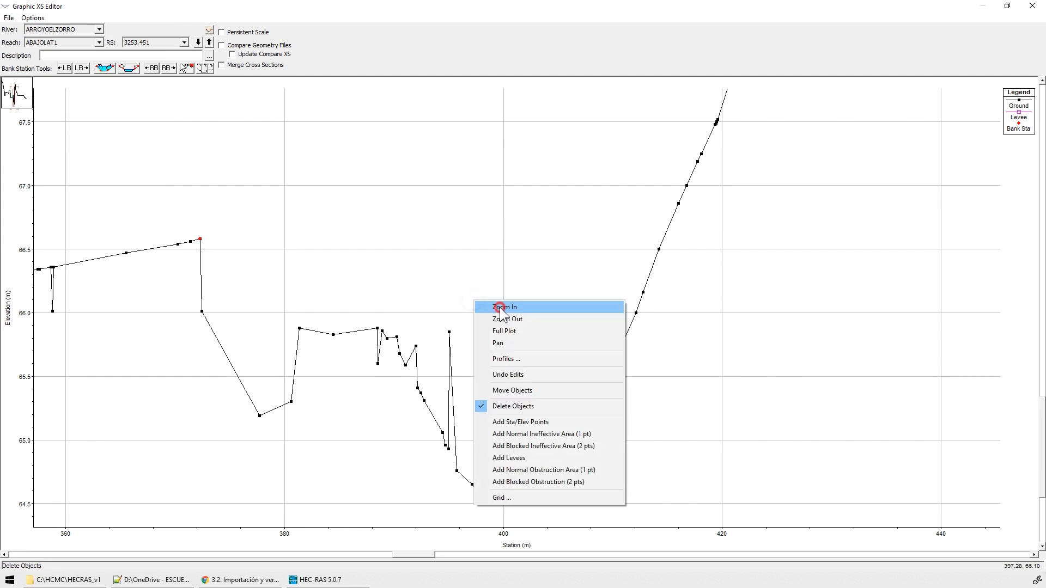
pyautogui.click(499, 304)
pyautogui.moveTo(327, 300); pyautogui.dragTo(658, 511)
pyautogui.moveTo(524, 183); pyautogui.dragTo(537, 198)
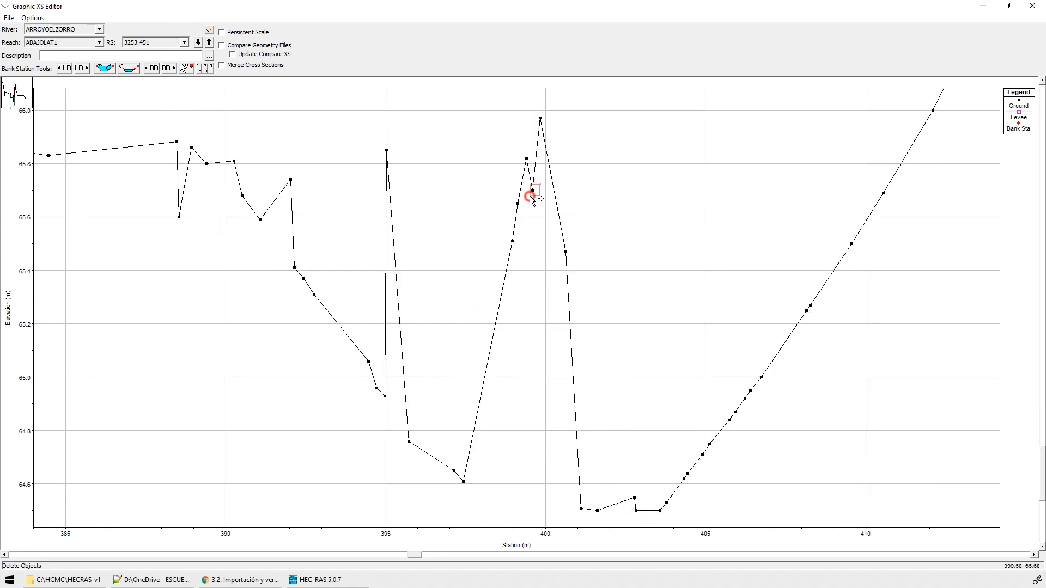
pyautogui.moveTo(383, 160); pyautogui.dragTo(384, 160)
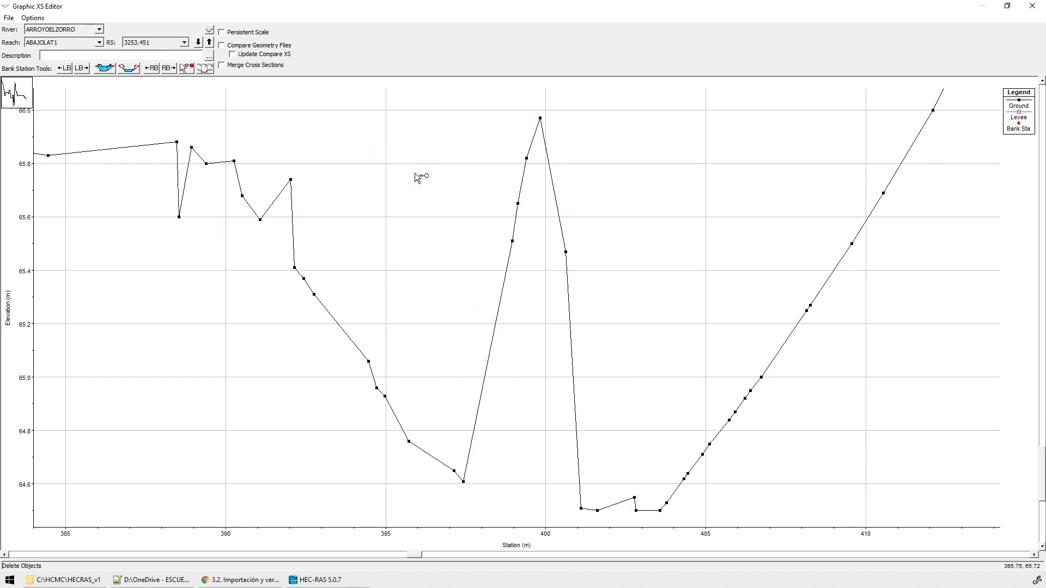
pyautogui.moveTo(190, 211); pyautogui.dragTo(172, 227)
# - Examine the channel of cross section 3253.451 and compare it with the upstream cross section 3370.377
pyautogui.rightClick(444, 246)
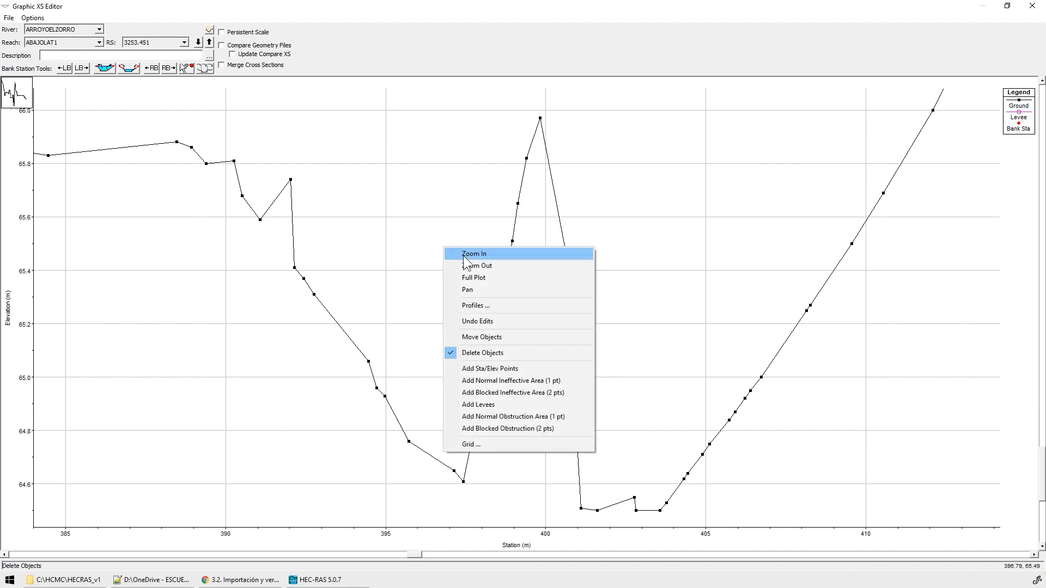
pyautogui.click(473, 276)
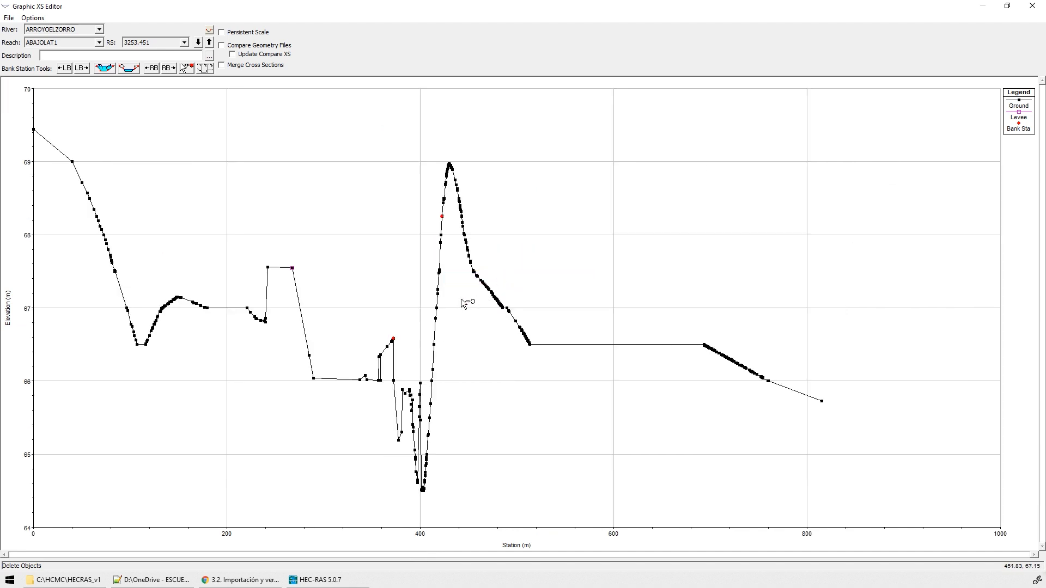
pyautogui.rightClick(428, 394)
pyautogui.click(453, 176)
pyautogui.moveTo(355, 326); pyautogui.dragTo(474, 497)
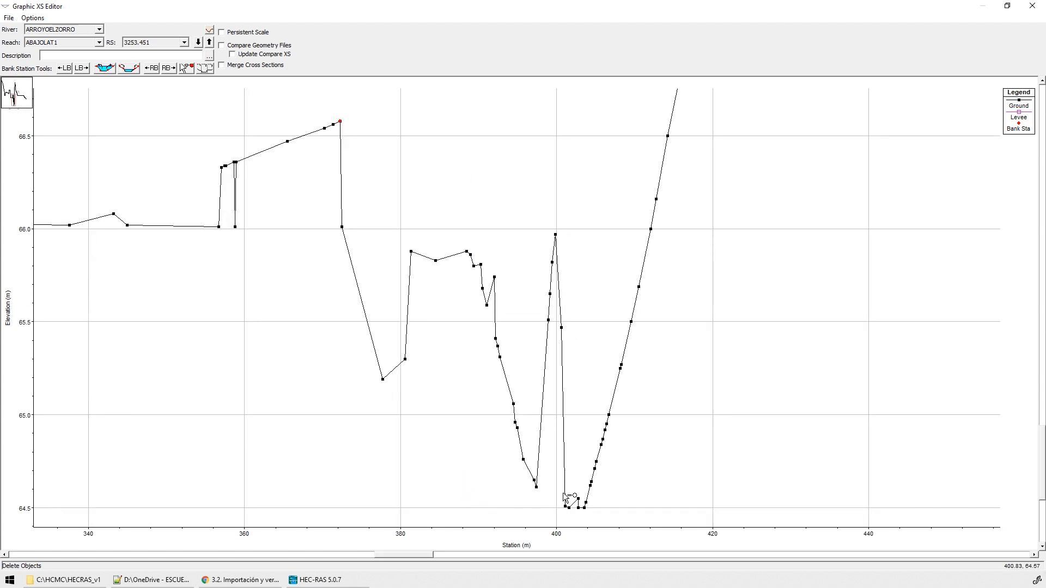
pyautogui.click(198, 43)
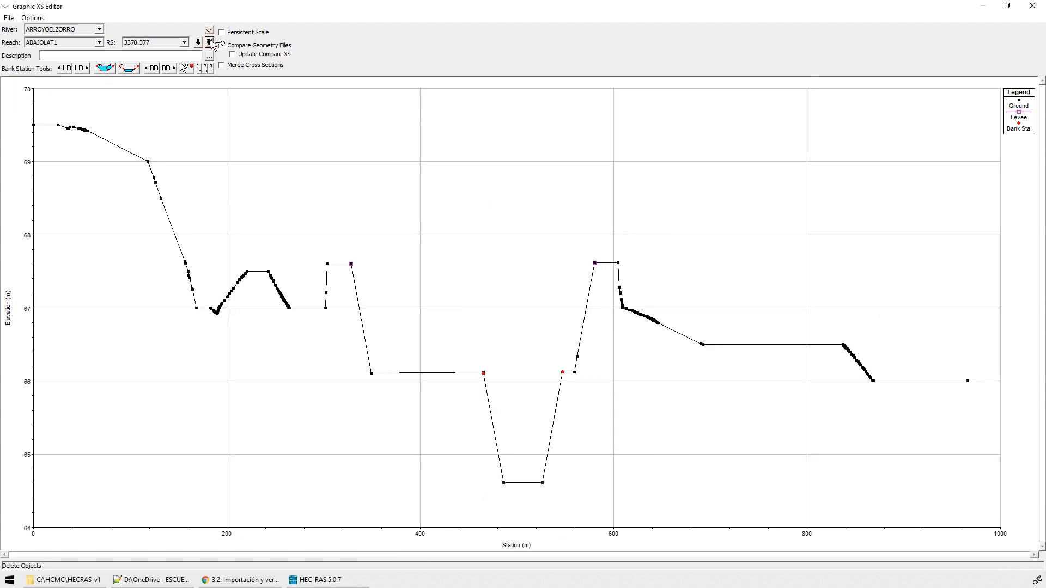
pyautogui.click(198, 42)
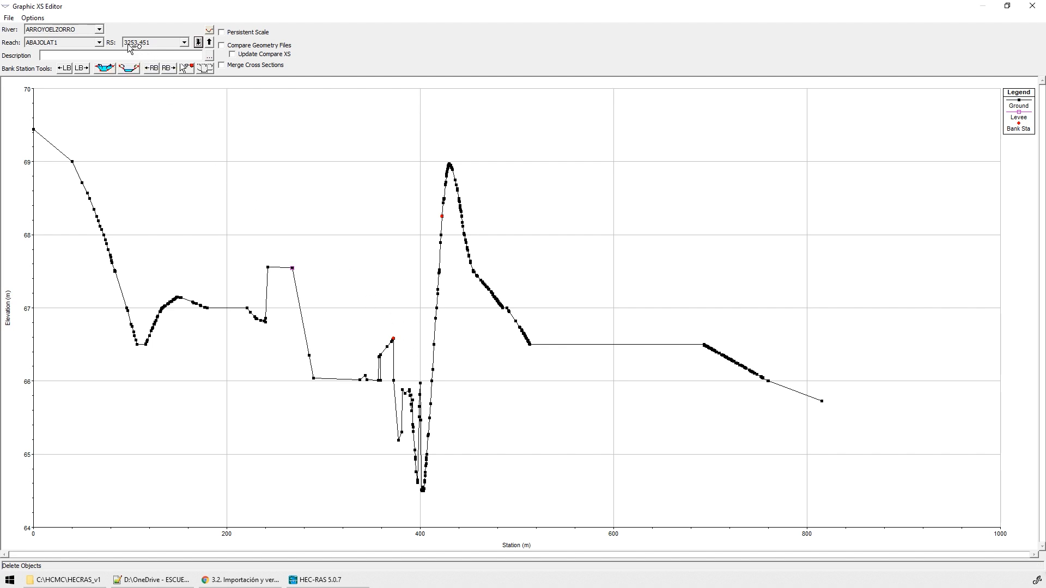
# - Delete all ground points of the spike between stations about 399 and 401 in the channel of cross section 3253.451
pyautogui.rightClick(366, 260)
pyautogui.click(401, 271)
pyautogui.moveTo(356, 323); pyautogui.dragTo(473, 508)
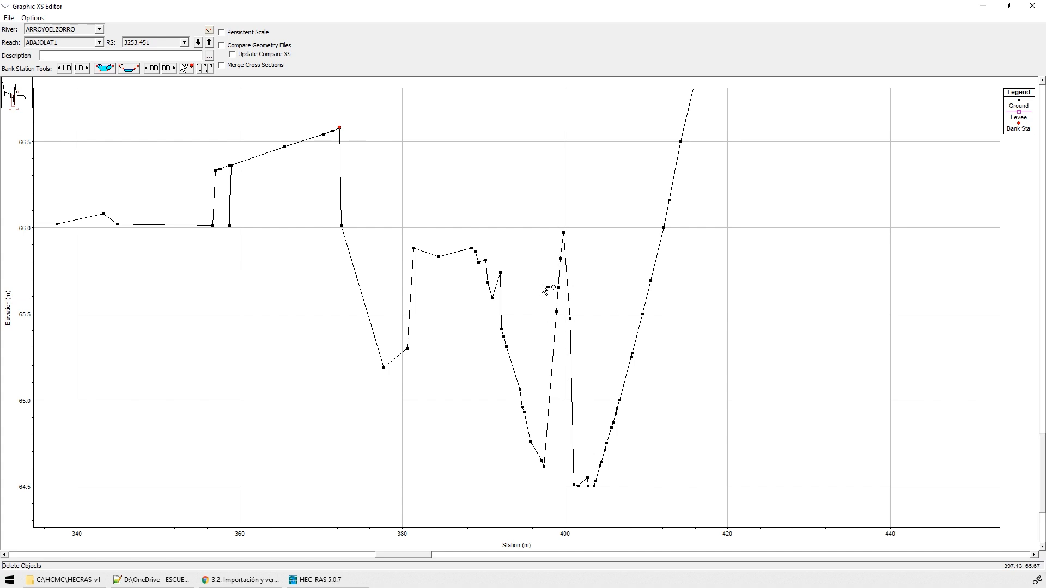
pyautogui.click(33, 18)
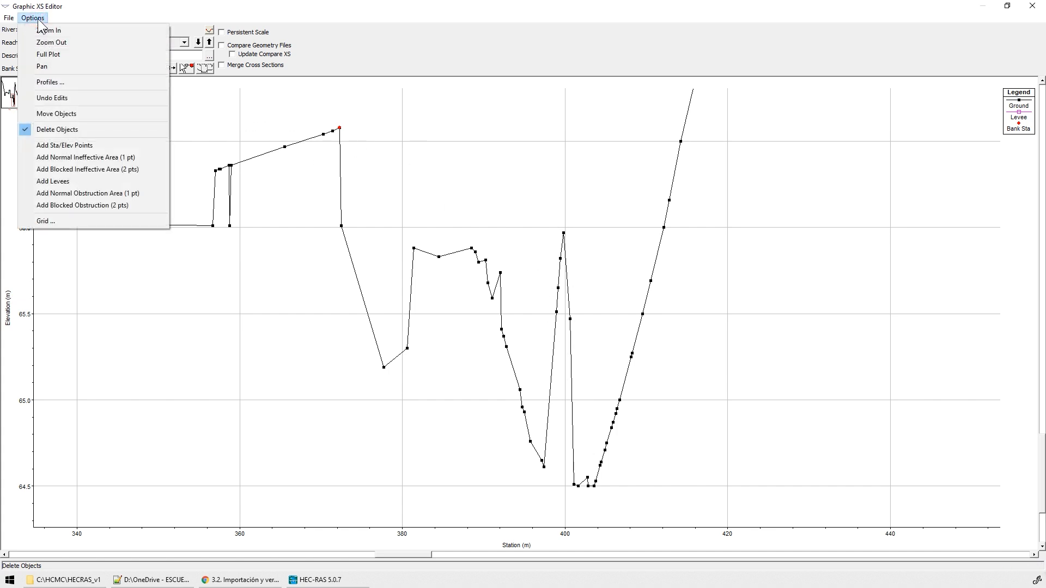
pyautogui.click(548, 204)
pyautogui.moveTo(548, 205); pyautogui.dragTo(584, 343)
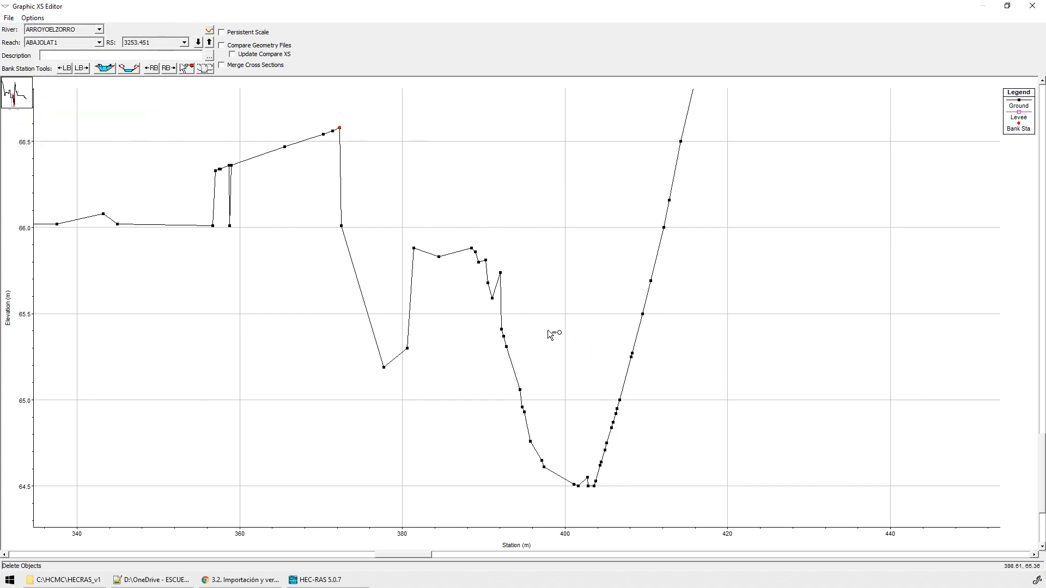
# - Delete the spurious ground points at stations about 392, 359 and 403 in cross section 3253.451
pyautogui.click(500, 272)
pyautogui.moveTo(243, 201); pyautogui.dragTo(228, 242)
pyautogui.click(587, 477)
pyautogui.rightClick(314, 208)
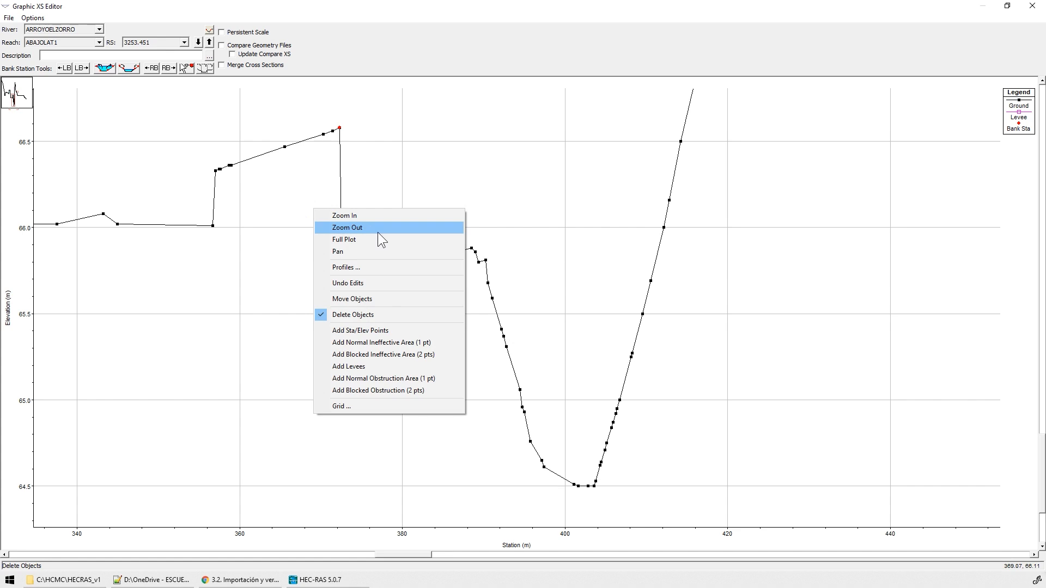
pyautogui.click(354, 239)
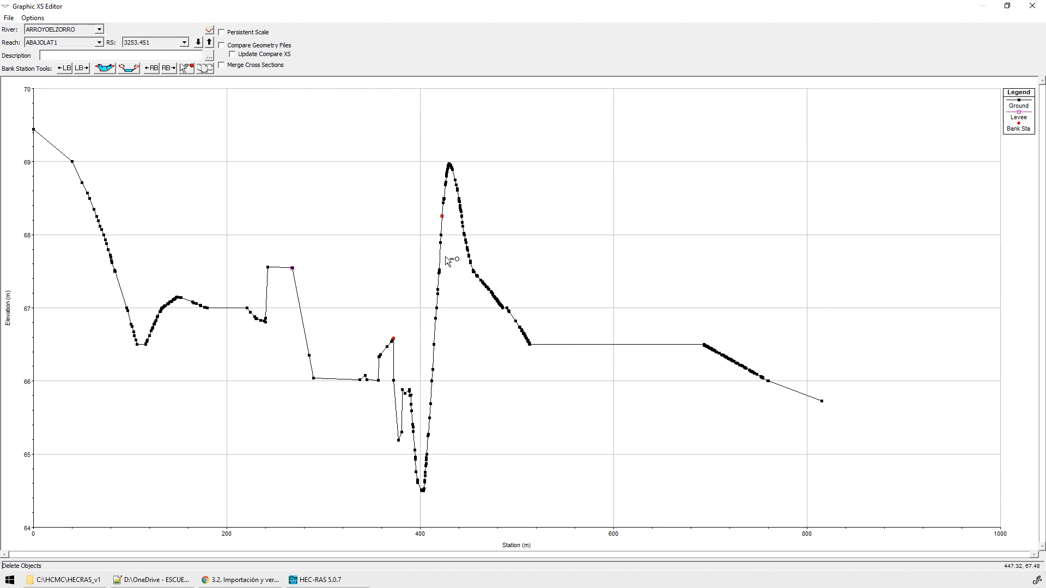
# - Add a right levee to cross section 3253.451 at station about 420, level with the left levee at elevation about 67.54
pyautogui.rightClick(386, 203)
pyautogui.click(406, 215)
pyautogui.moveTo(244, 250); pyautogui.dragTo(493, 294)
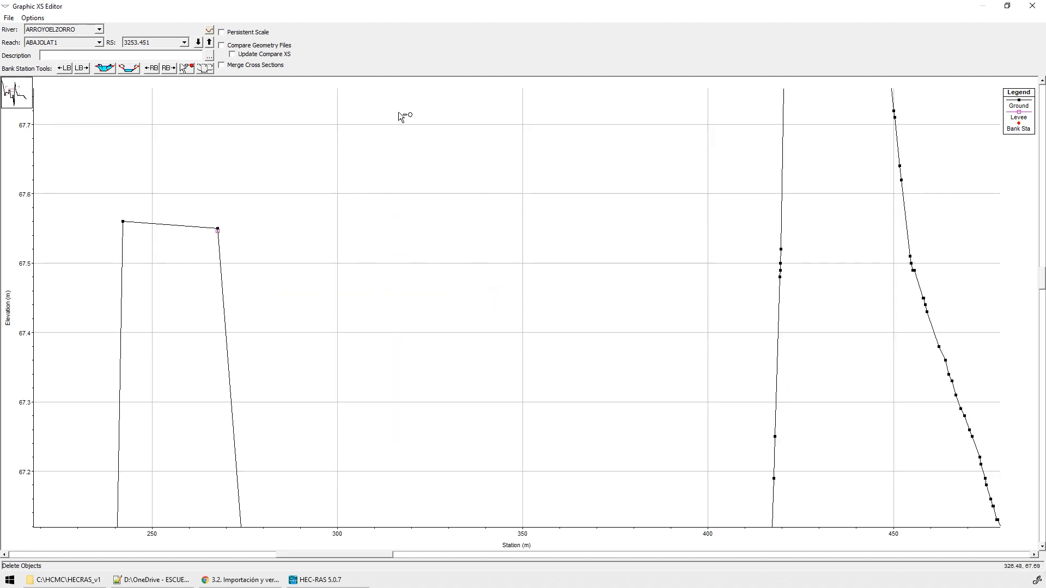
pyautogui.click(32, 18)
pyautogui.click(49, 206)
pyautogui.click(781, 236)
pyautogui.rightClick(339, 183)
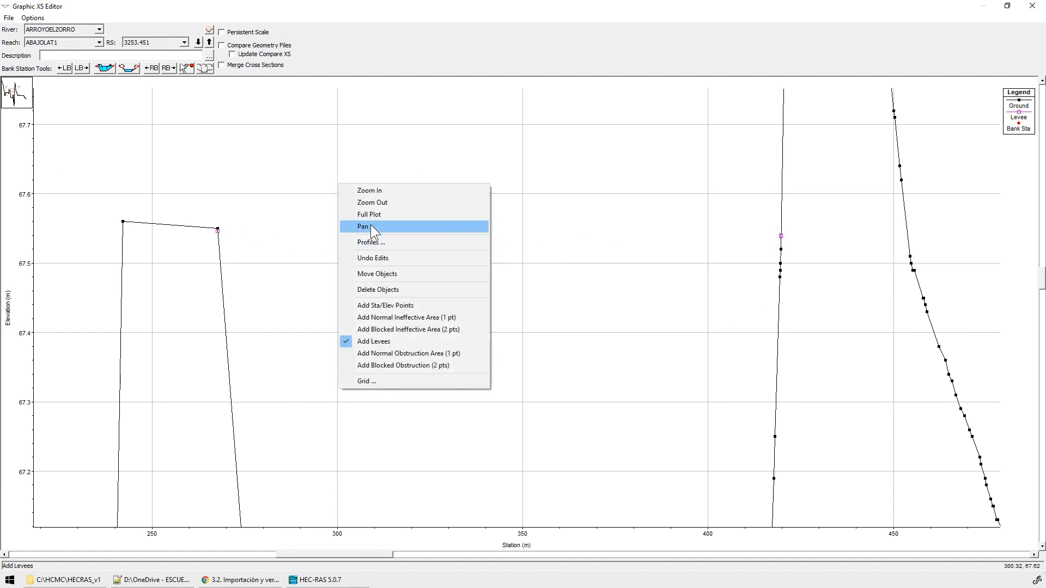
pyautogui.click(366, 215)
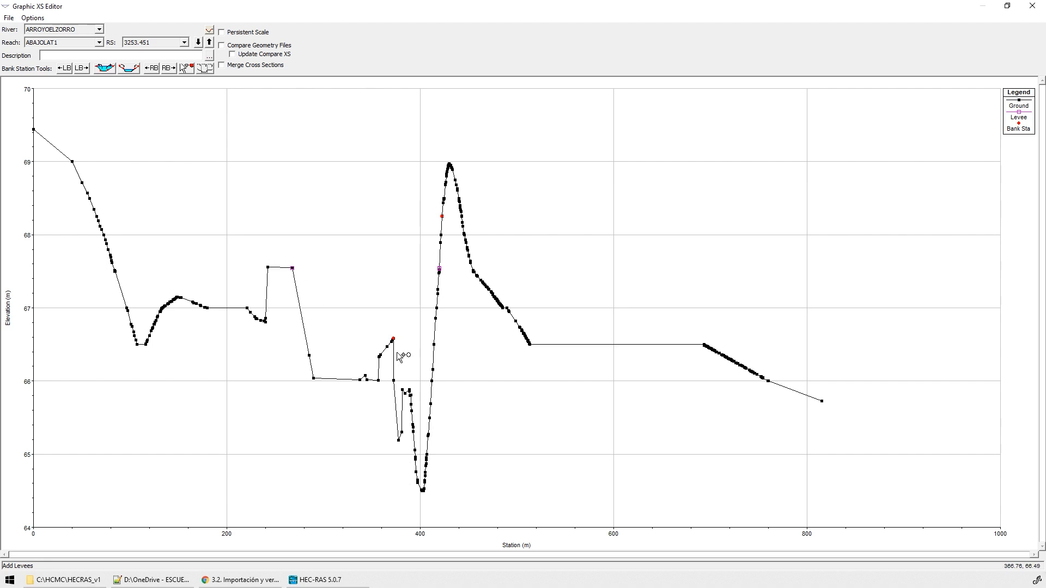
# - Move the right bank station of cross section 3253.451 further down the right slope toward the channel
pyautogui.click(152, 68)
pyautogui.click(154, 65)
pyautogui.click(154, 68)
# - Advance to cross section 3000 and place its left bank station on the crest at station about 227
pyautogui.click(199, 43)
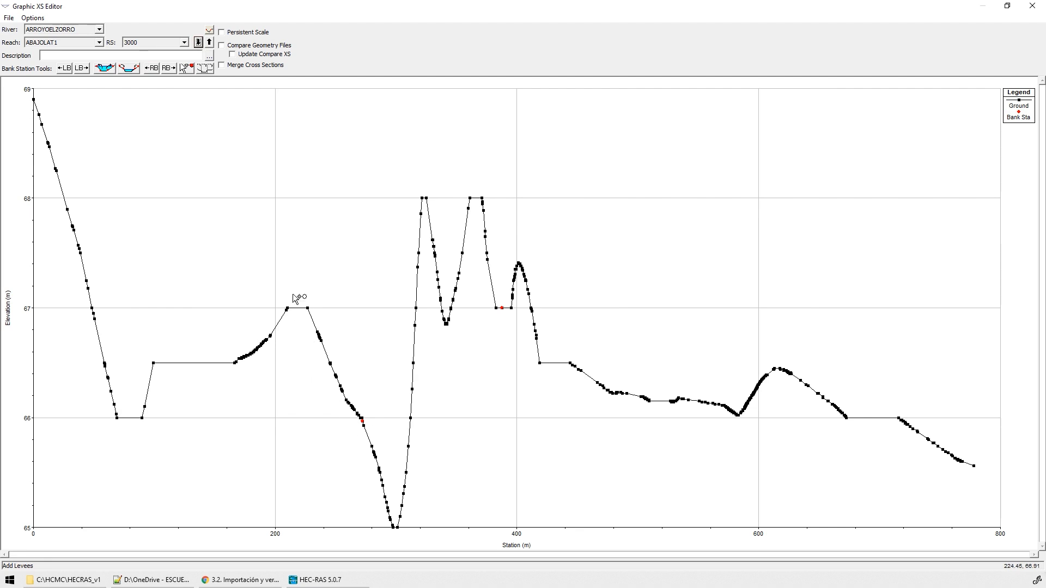
pyautogui.click(362, 420)
pyautogui.click(65, 69)
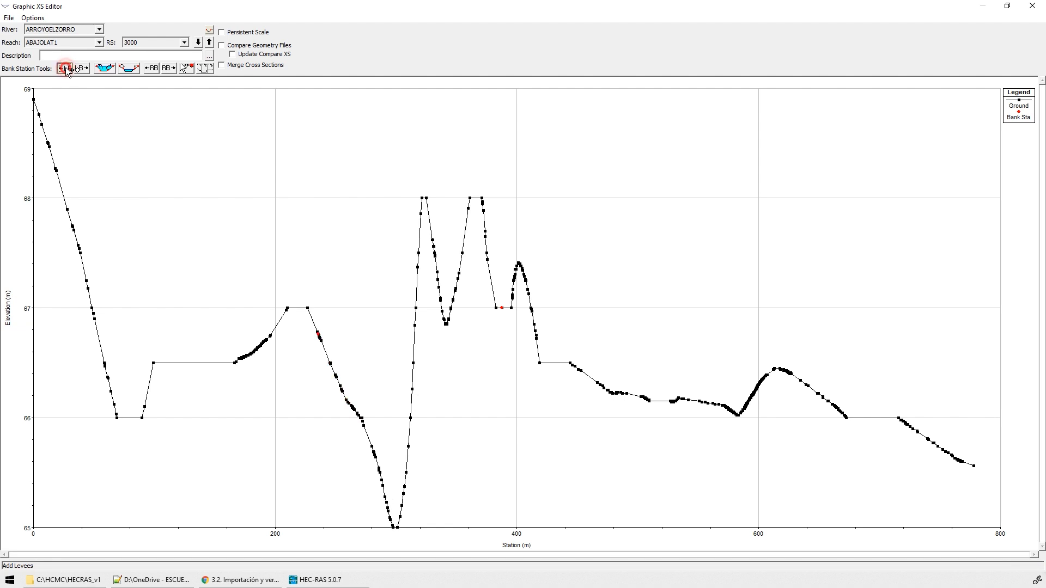
pyautogui.click(66, 69)
pyautogui.click(82, 68)
# - Move the right bank station of cross section 3000 to station about 317 on the channel's right slope, at elevation 67
pyautogui.click(151, 68)
pyautogui.click(151, 68)
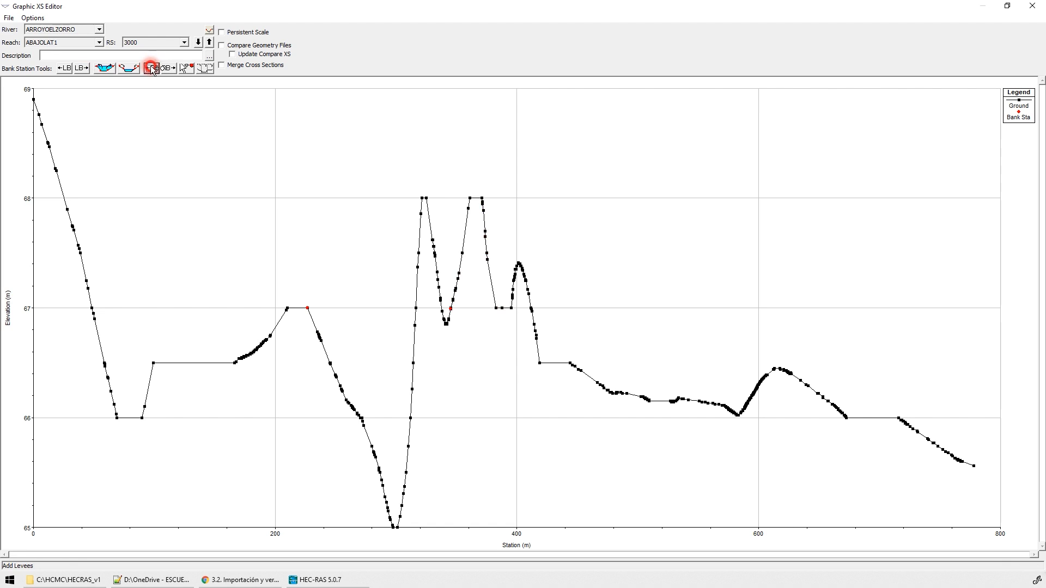
pyautogui.click(151, 68)
pyautogui.click(152, 68)
pyautogui.click(151, 68)
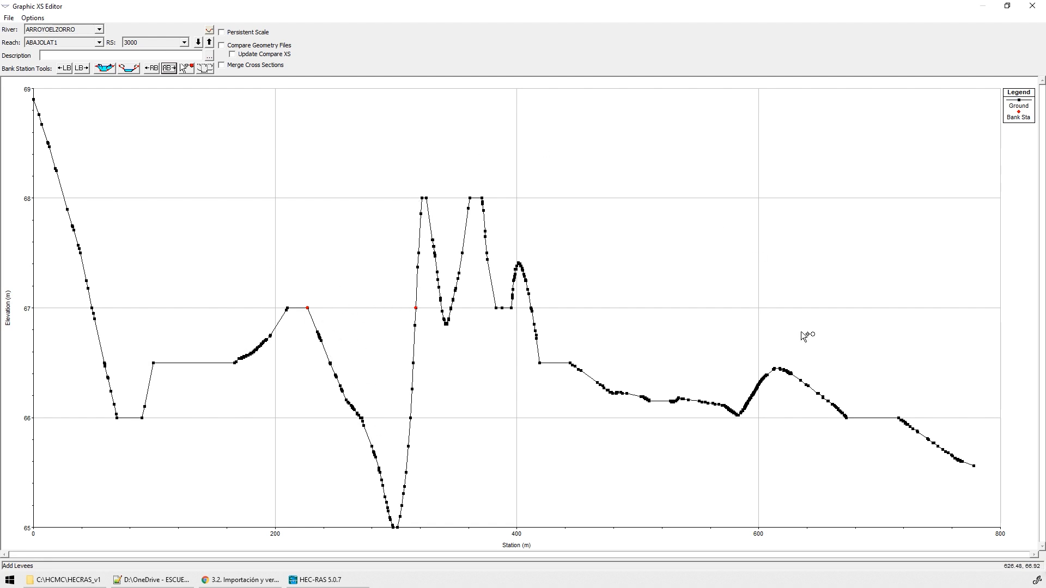
# - Add a right levee to cross section 3000 on the crest at station about 321, elevation 68
pyautogui.rightClick(369, 190)
pyautogui.click(398, 201)
pyautogui.moveTo(413, 190); pyautogui.dragTo(450, 203)
pyautogui.click(267, 343)
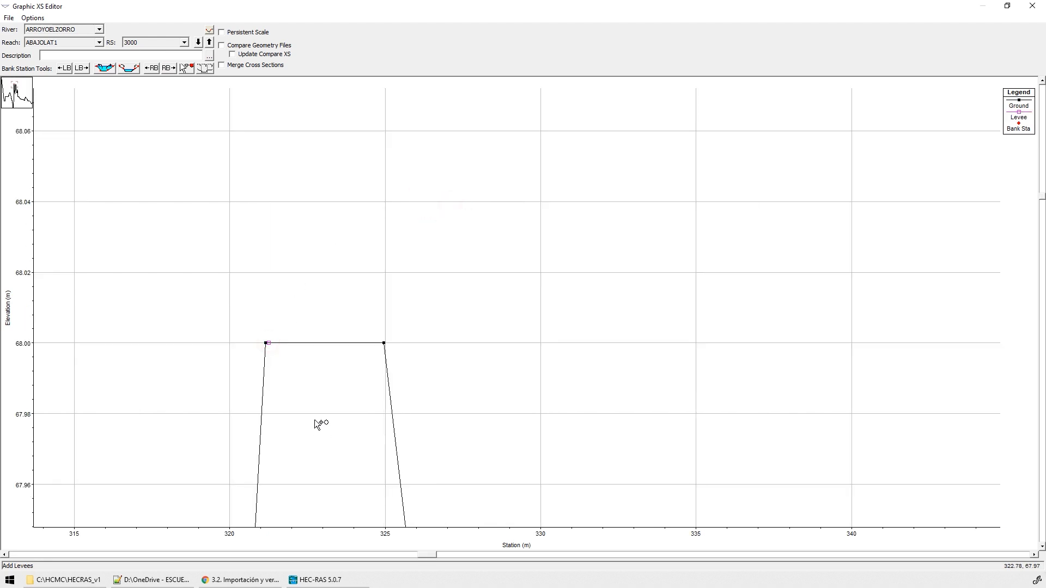
pyautogui.rightClick(320, 277)
pyautogui.click(338, 306)
# - Add a left levee to cross section 3000 on the crest beside the left bank station, at about 226, elevation 67
pyautogui.rightClick(288, 284)
pyautogui.click(319, 292)
pyautogui.moveTo(274, 299); pyautogui.dragTo(345, 330)
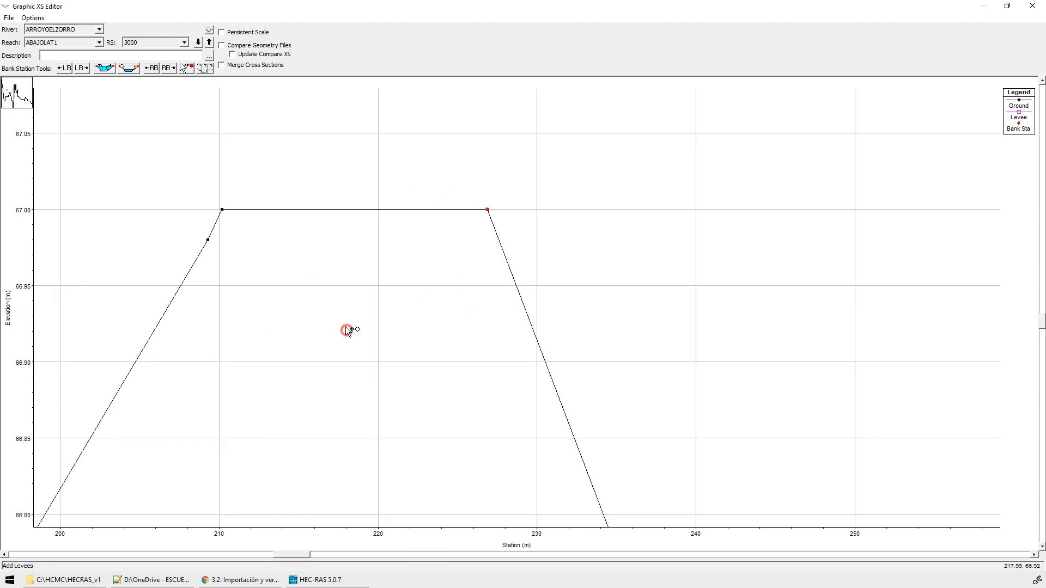
pyautogui.rightClick(548, 183)
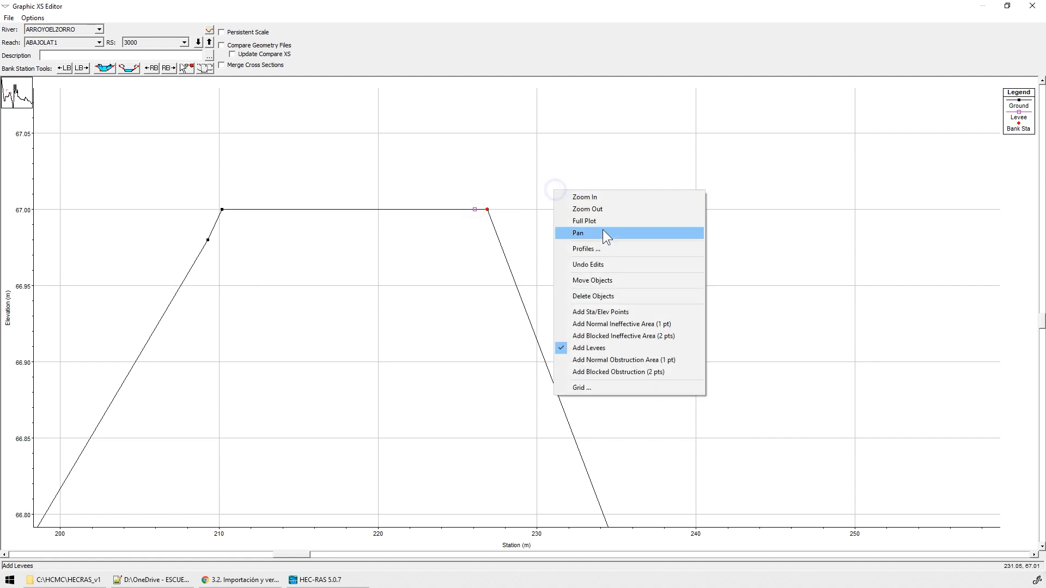
pyautogui.click(593, 226)
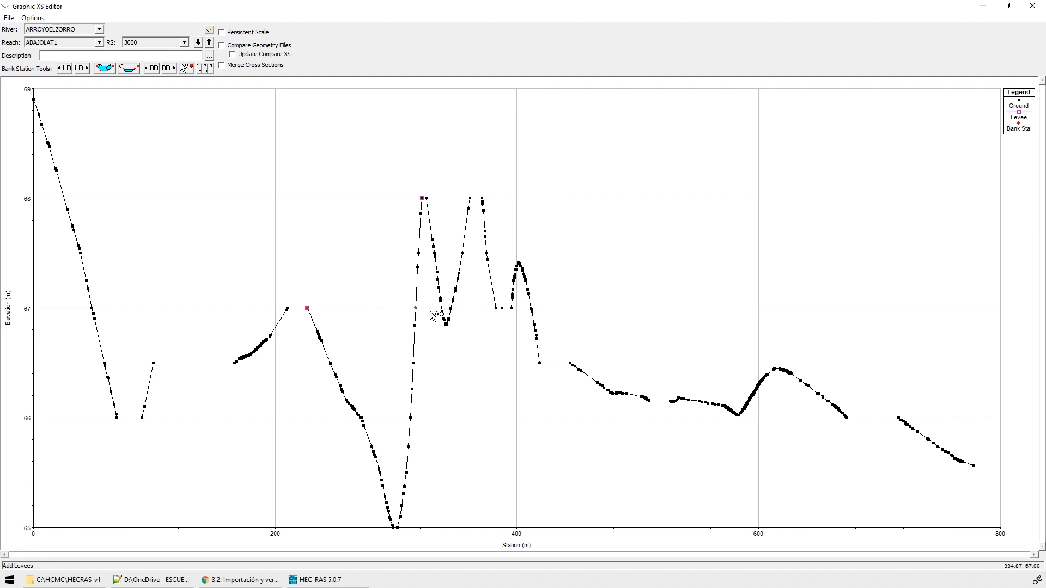
# - Advance to cross section 2800 and set the bank stations at elevation 67.5, left at about 352 and right at about 423
pyautogui.click(413, 198)
pyautogui.click(198, 43)
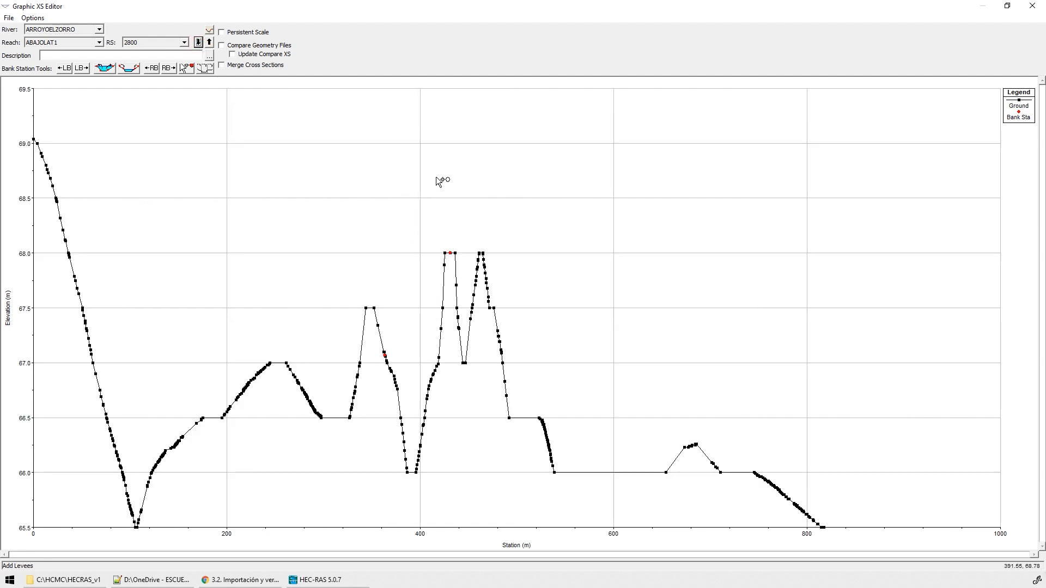
pyautogui.rightClick(474, 196)
pyautogui.click(493, 200)
pyautogui.moveTo(310, 228); pyautogui.dragTo(321, 499)
pyautogui.moveTo(126, 509); pyautogui.dragTo(96, 487)
pyautogui.moveTo(387, 410); pyautogui.dragTo(597, 484)
pyautogui.click(151, 70)
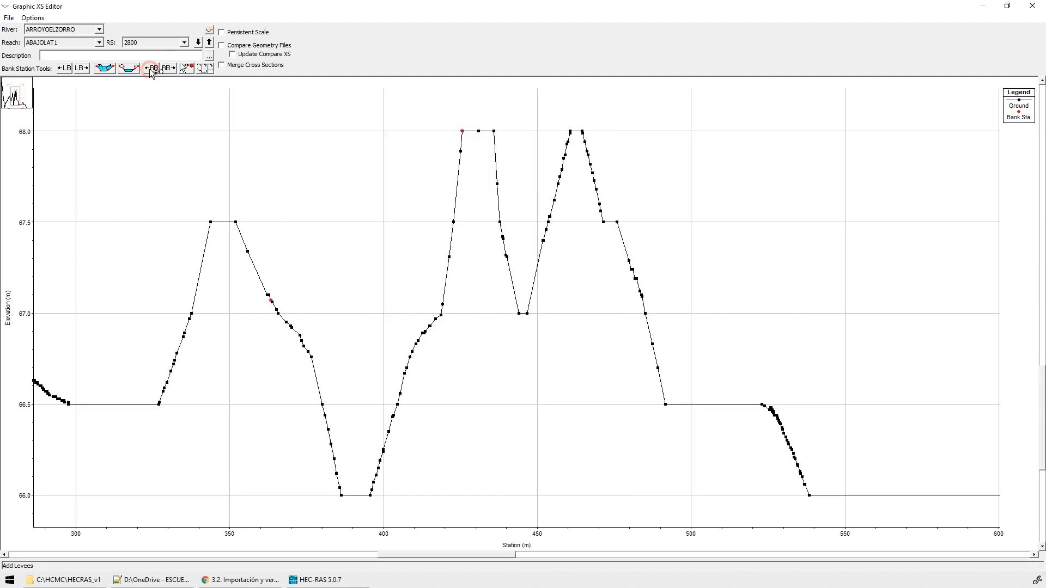
pyautogui.click(169, 69)
# - Add levees to cross section 2800, left on the crest at about 351 and right on the crest edge at about 426, elevation 68
pyautogui.click(233, 223)
pyautogui.click(454, 222)
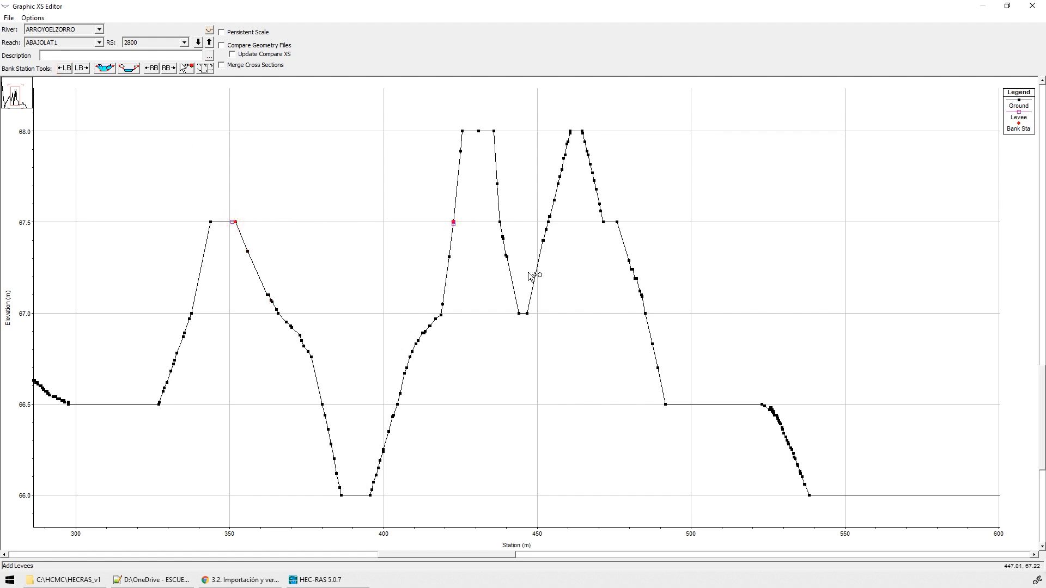
pyautogui.click(464, 132)
pyautogui.rightClick(347, 127)
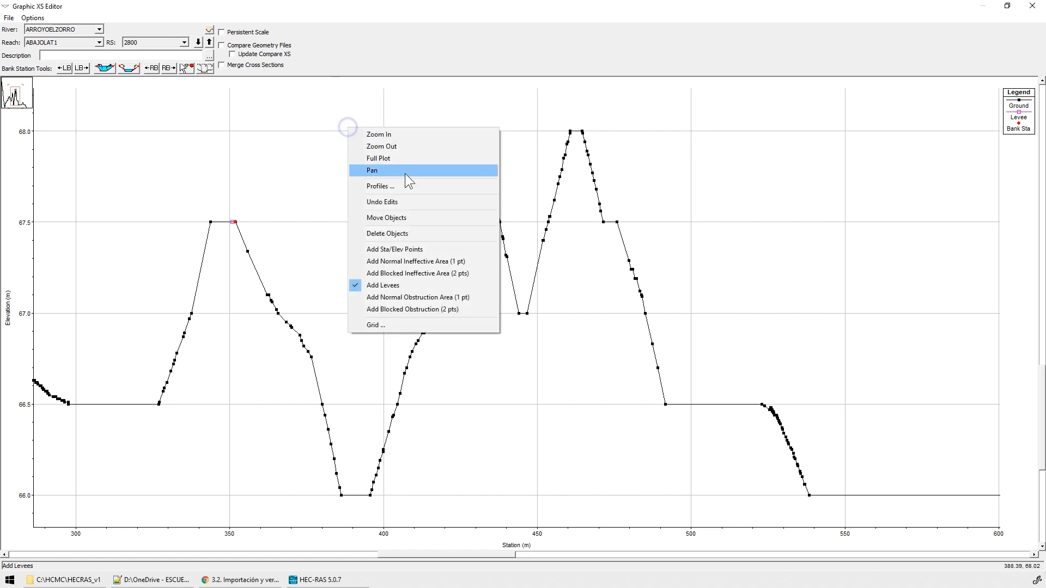
# - Advance to cross section 2600 and set the bank stations at elevation 67, left at about 491 and right at about 530
pyautogui.click(380, 158)
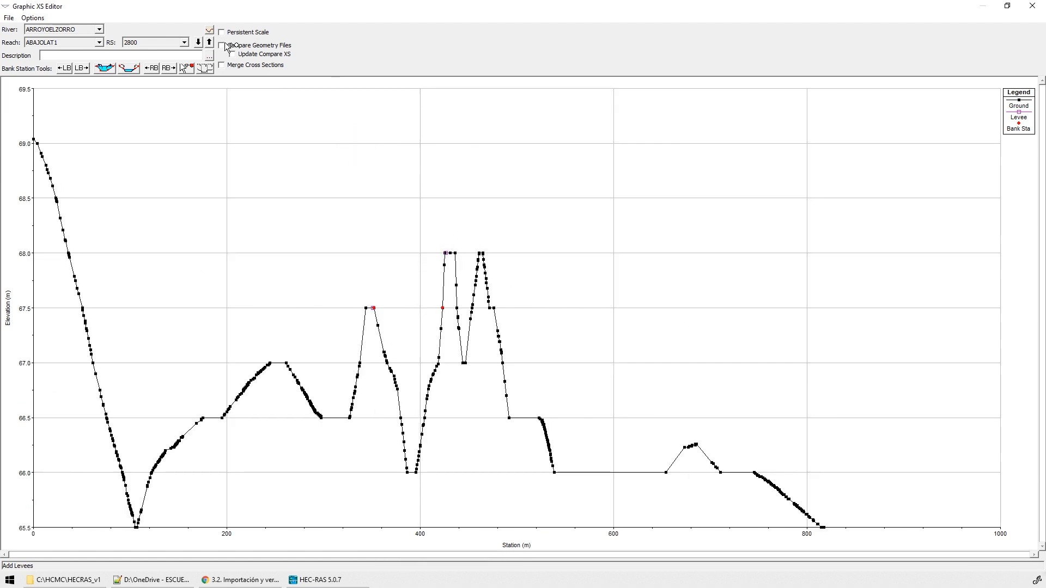
pyautogui.click(198, 42)
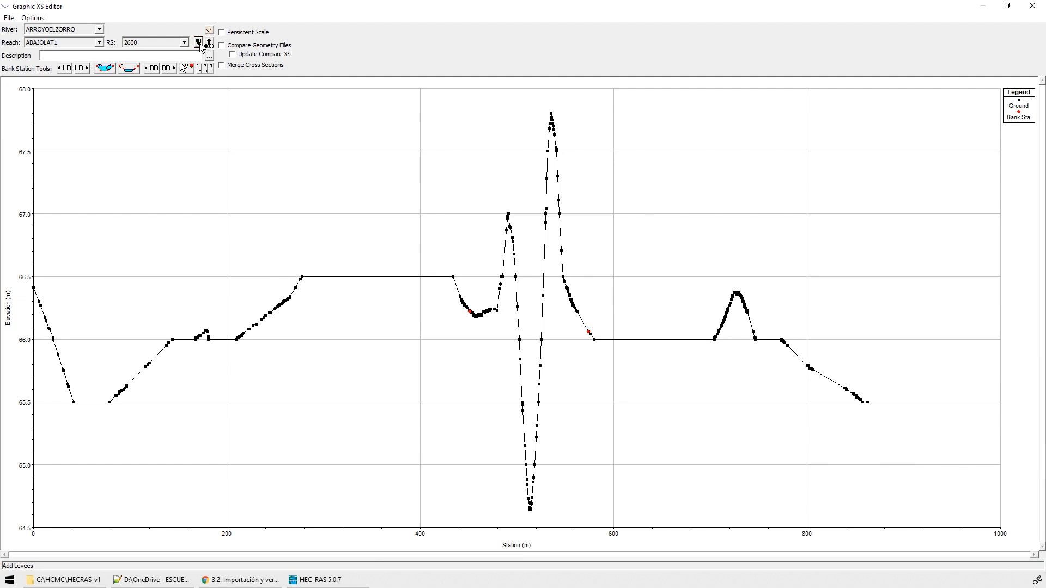
pyautogui.rightClick(492, 108)
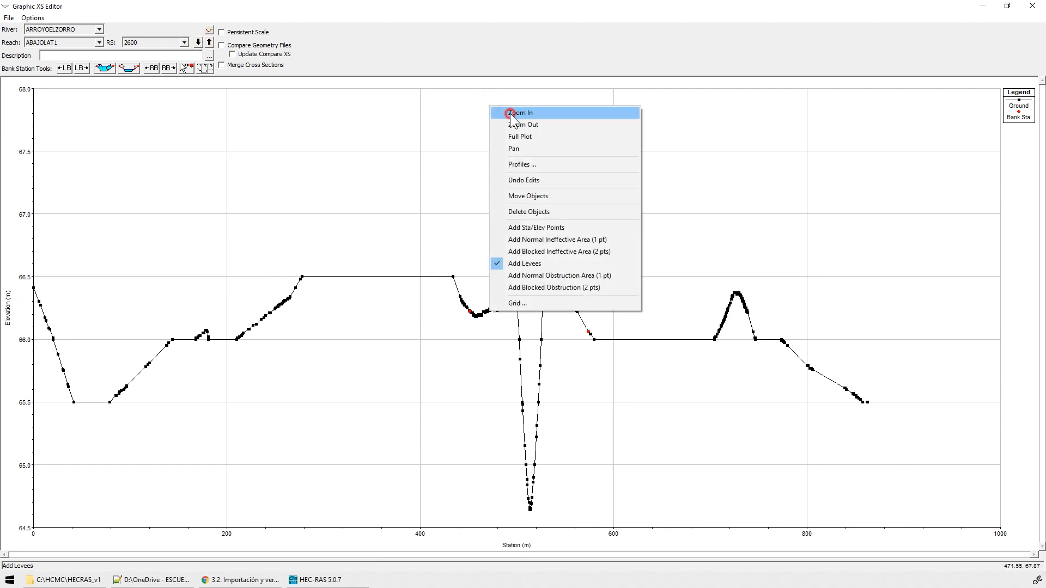
pyautogui.click(510, 114)
pyautogui.moveTo(419, 106); pyautogui.dragTo(683, 536)
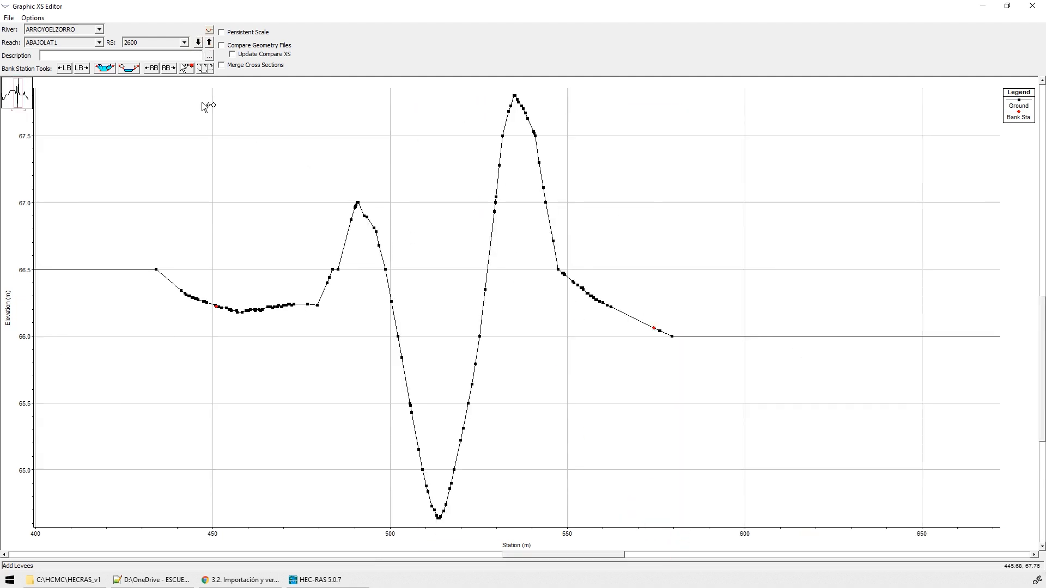
pyautogui.click(80, 68)
pyautogui.click(65, 69)
pyautogui.click(65, 69)
pyautogui.click(150, 68)
pyautogui.click(151, 70)
pyautogui.click(151, 70)
pyautogui.click(151, 70)
pyautogui.click(151, 69)
pyautogui.click(150, 69)
pyautogui.click(150, 70)
pyautogui.click(151, 70)
pyautogui.click(151, 70)
# - Add a right levee to cross section 2600 on the crest at station about 535, elevation 67.8
pyautogui.rightClick(531, 98)
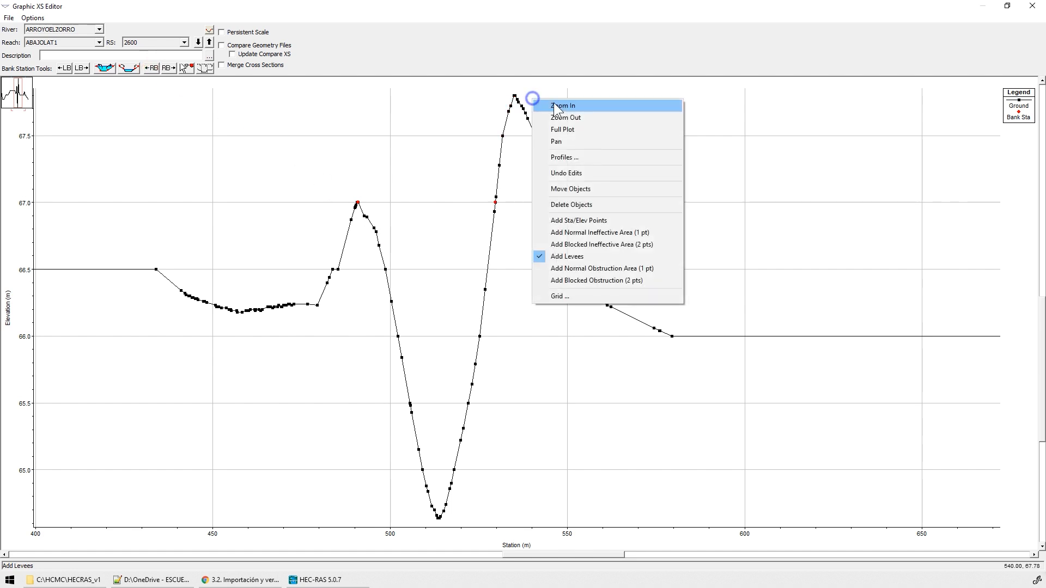
pyautogui.click(550, 103)
pyautogui.moveTo(549, 110); pyautogui.dragTo(489, 98)
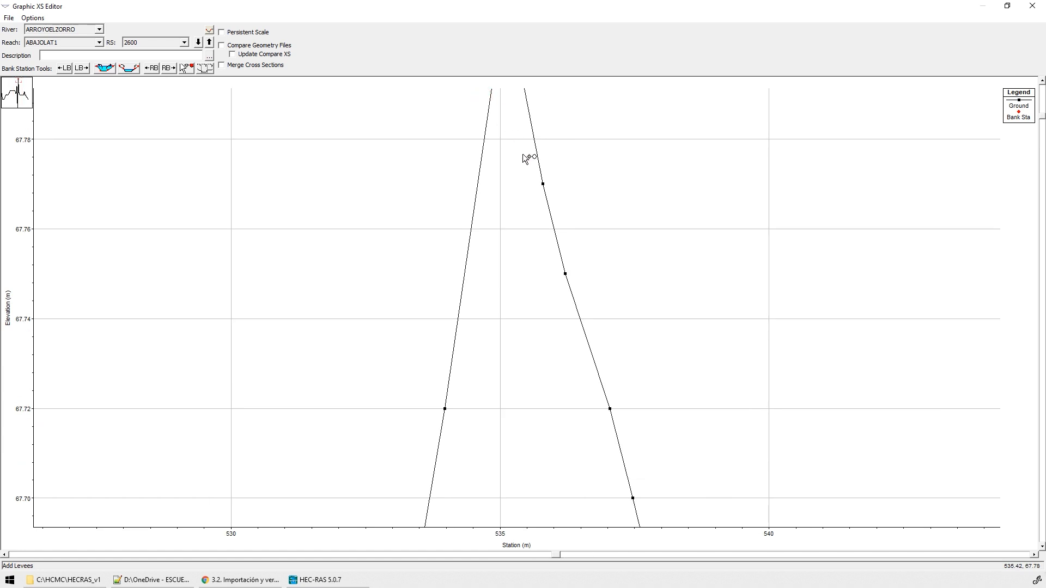
pyautogui.rightClick(522, 154)
pyautogui.click(558, 186)
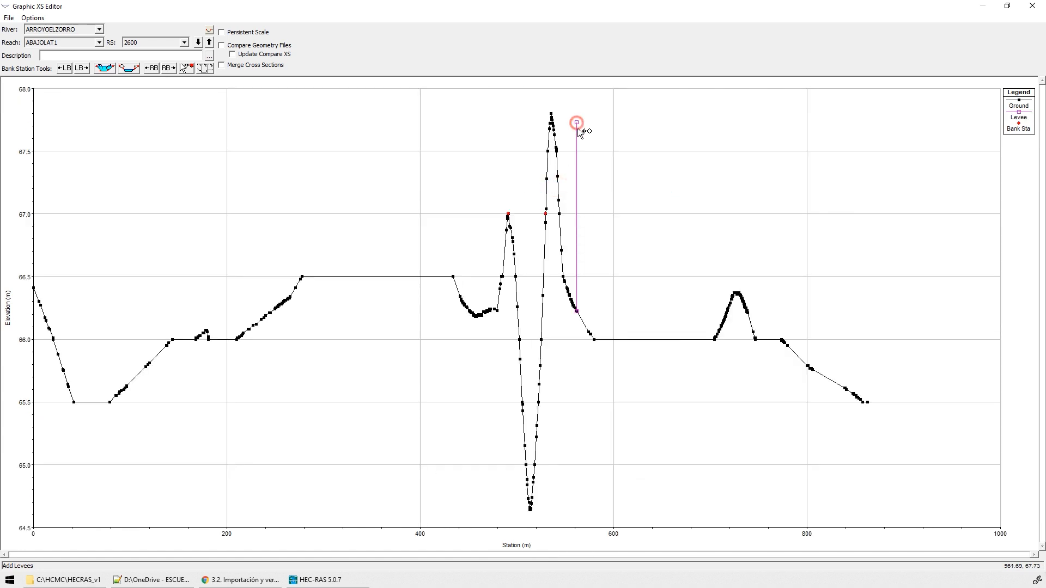
pyautogui.rightClick(547, 109)
pyautogui.click(570, 116)
pyautogui.moveTo(544, 106); pyautogui.dragTo(571, 128)
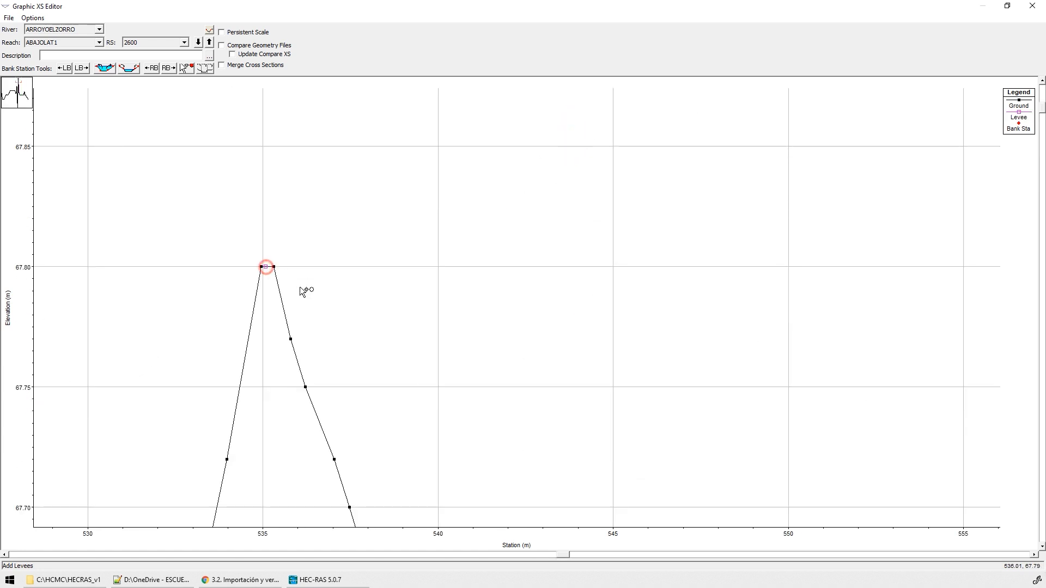
pyautogui.rightClick(434, 212)
pyautogui.click(469, 243)
# - Add a left levee to cross section 2600 on the crest beside the left bank station, at about 491, elevation 67
pyautogui.rightClick(495, 201)
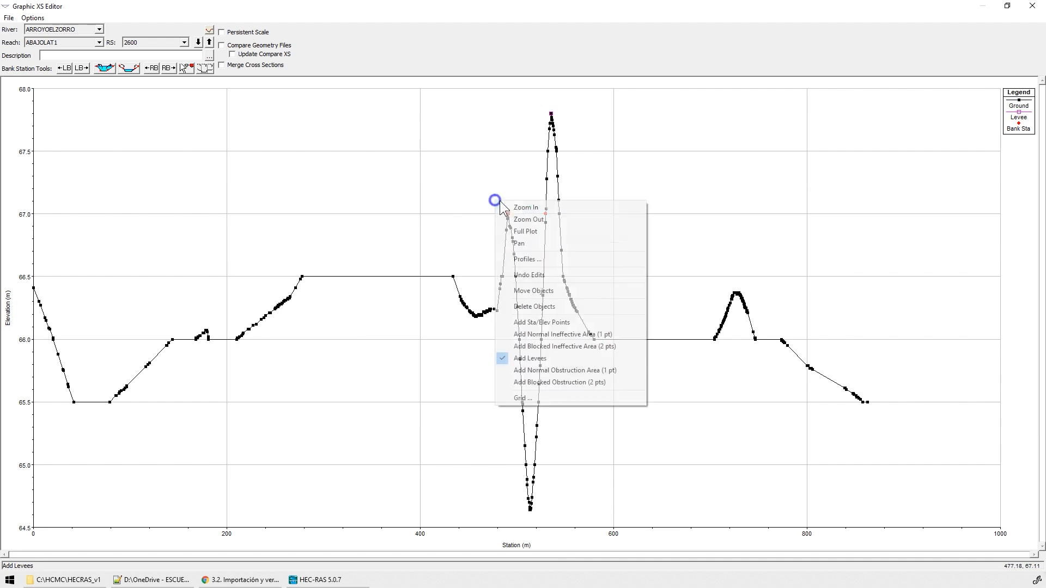
pyautogui.click(501, 207)
pyautogui.moveTo(490, 205); pyautogui.dragTo(527, 236)
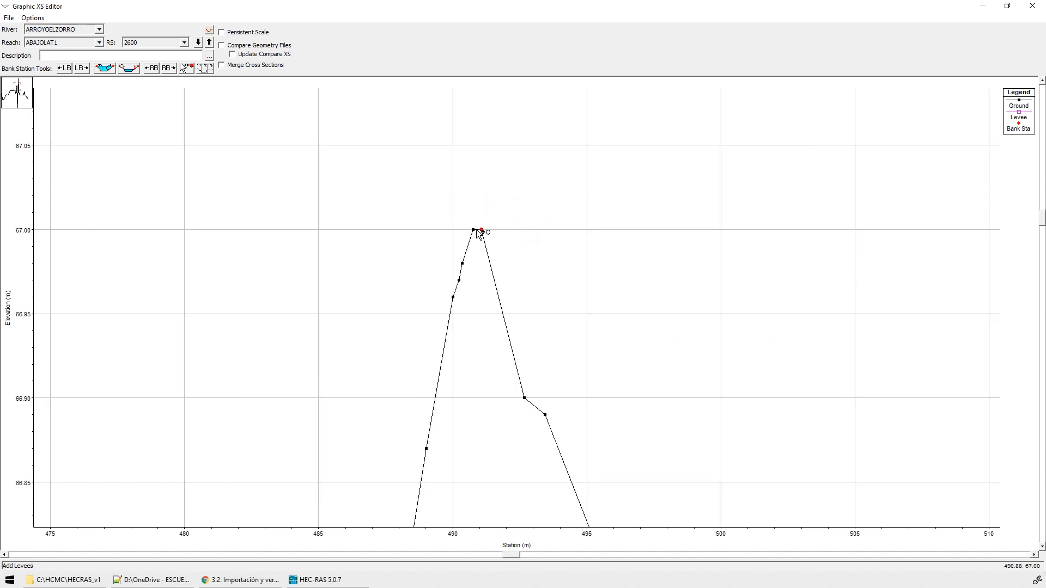
pyautogui.rightClick(528, 207)
pyautogui.click(565, 238)
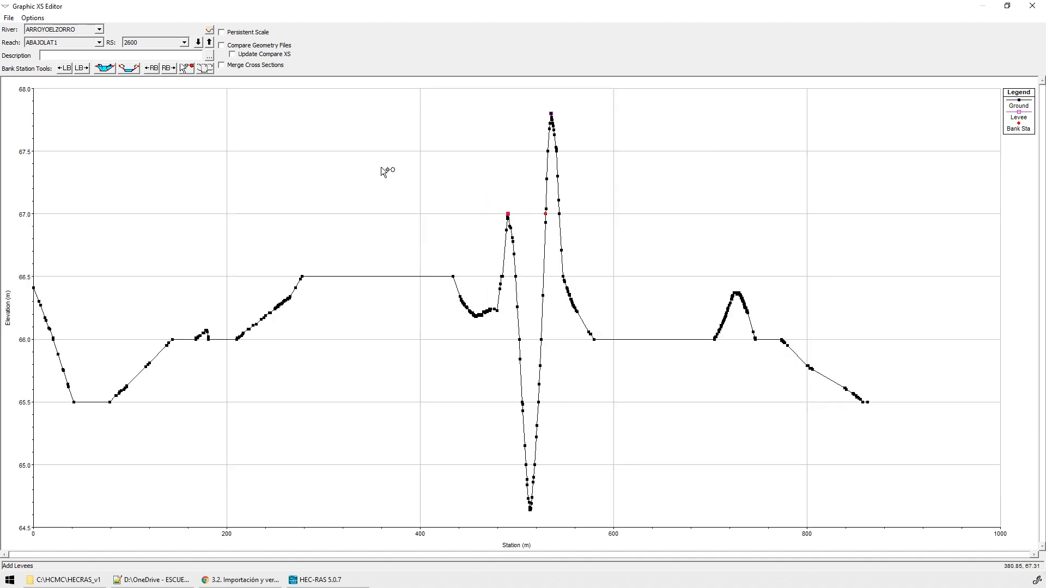
# - Advance to cross section 2400 and move the left bank station to about 538, elevation 66.5
pyautogui.click(198, 42)
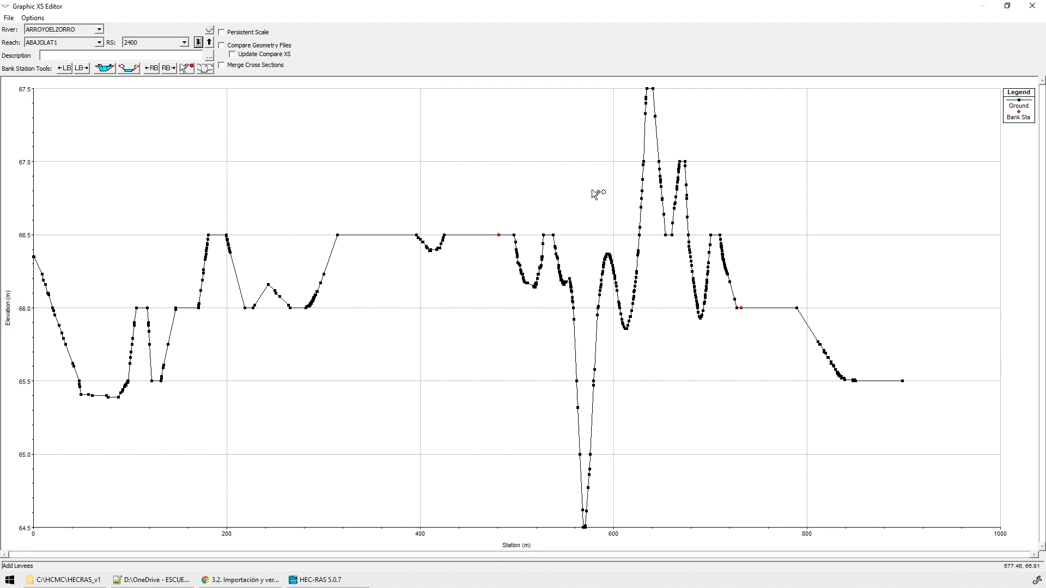
pyautogui.rightClick(733, 138)
pyautogui.click(758, 145)
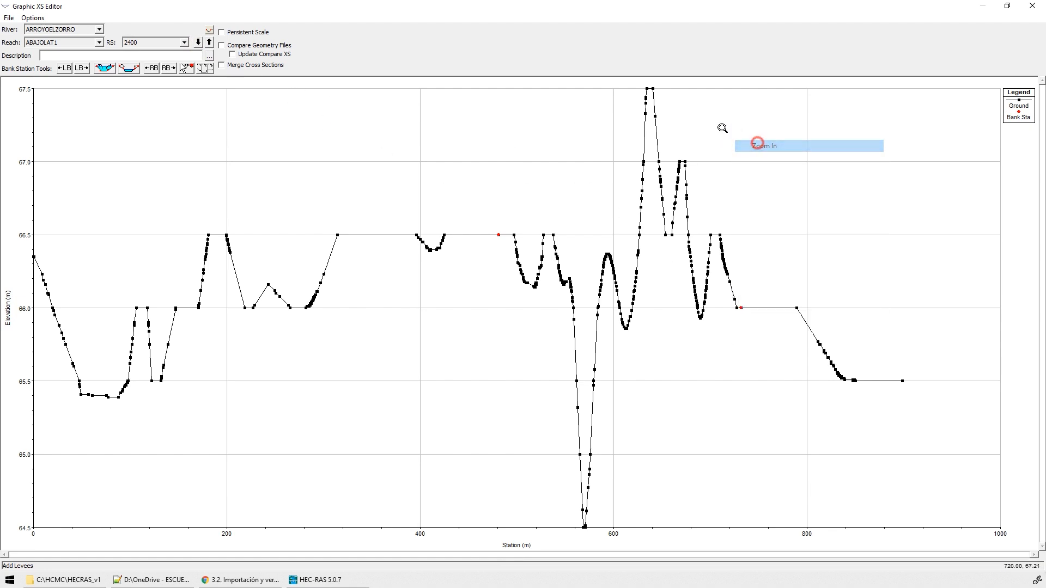
pyautogui.click(667, 88)
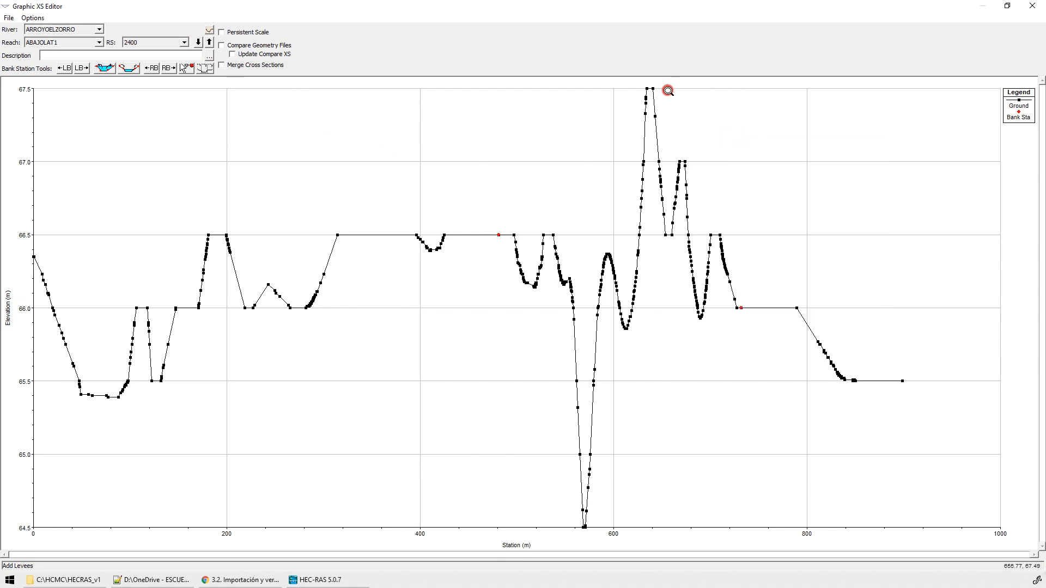
pyautogui.moveTo(777, 368); pyautogui.dragTo(438, 89)
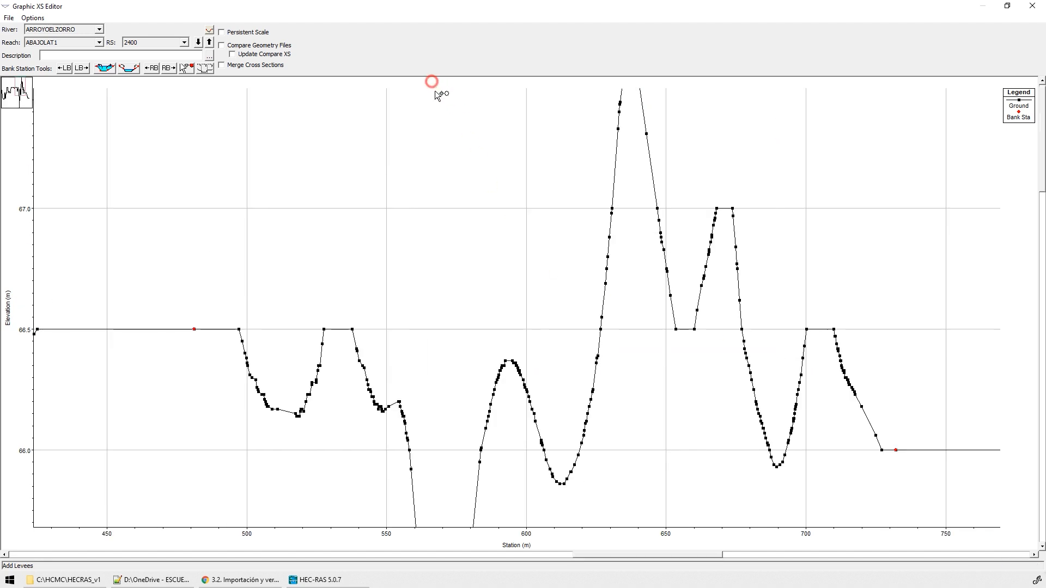
pyautogui.click(81, 67)
pyautogui.rightClick(465, 266)
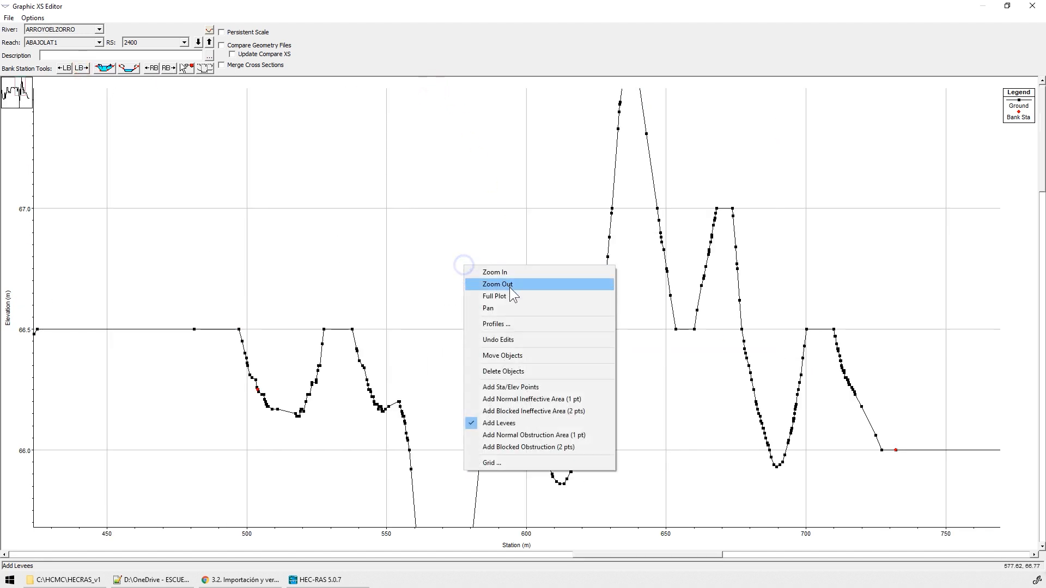
pyautogui.click(510, 284)
pyautogui.click(82, 68)
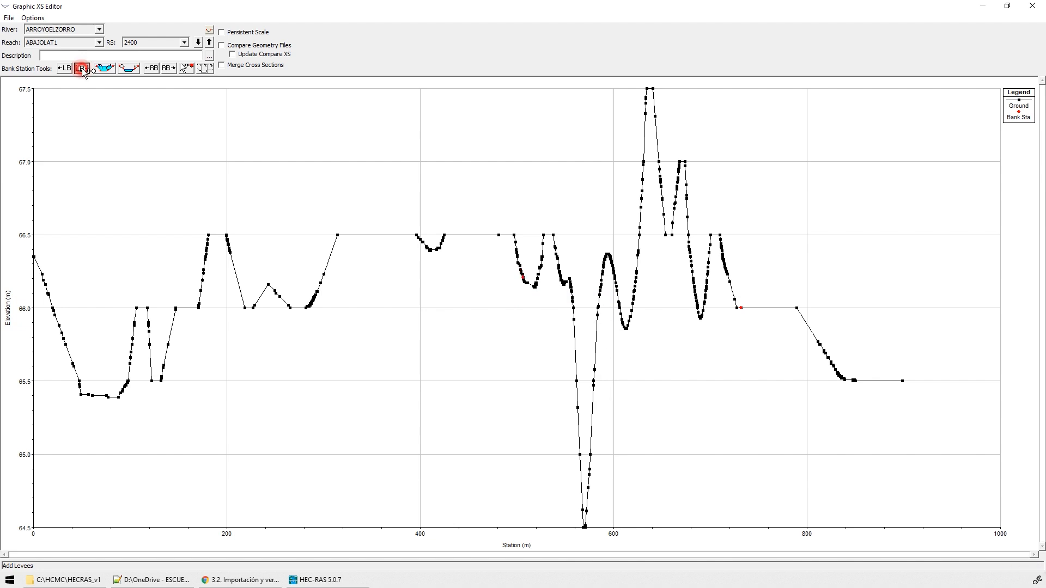
pyautogui.click(81, 68)
pyautogui.click(82, 67)
pyautogui.click(84, 67)
pyautogui.click(87, 65)
pyautogui.click(88, 65)
pyautogui.click(85, 66)
pyautogui.click(84, 65)
pyautogui.click(85, 65)
# - Move the right bank station of cross section 2400 inward to the small crest at about 593, elevation 66.37
pyautogui.click(152, 69)
pyautogui.click(152, 69)
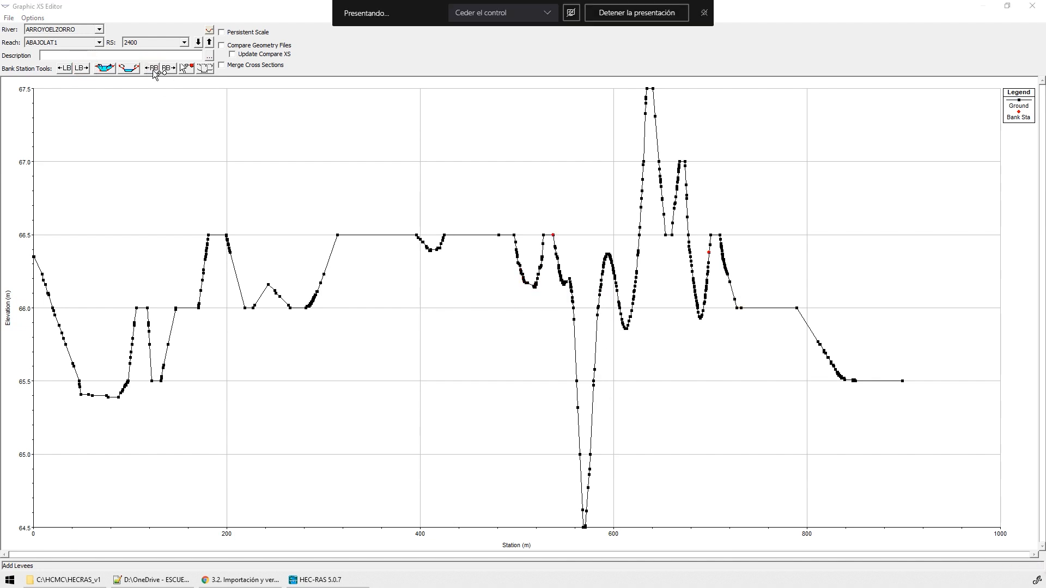
pyautogui.click(153, 69)
pyautogui.click(152, 68)
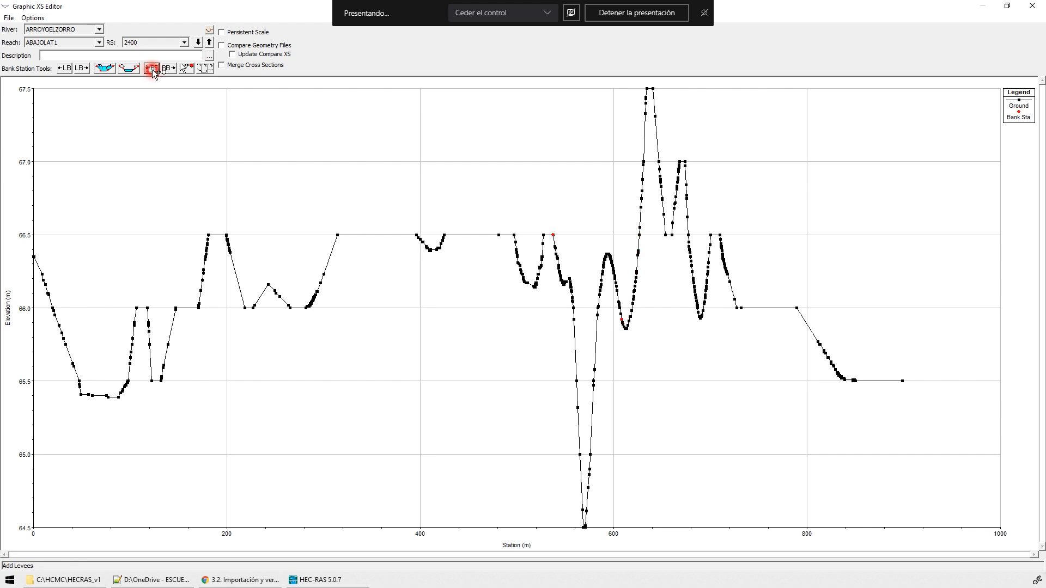
pyautogui.click(152, 69)
# - Add levees to cross section 2400, right on the crest at about 637, elevation 67.5, and left at about 533, elevation 66.5
pyautogui.rightClick(598, 189)
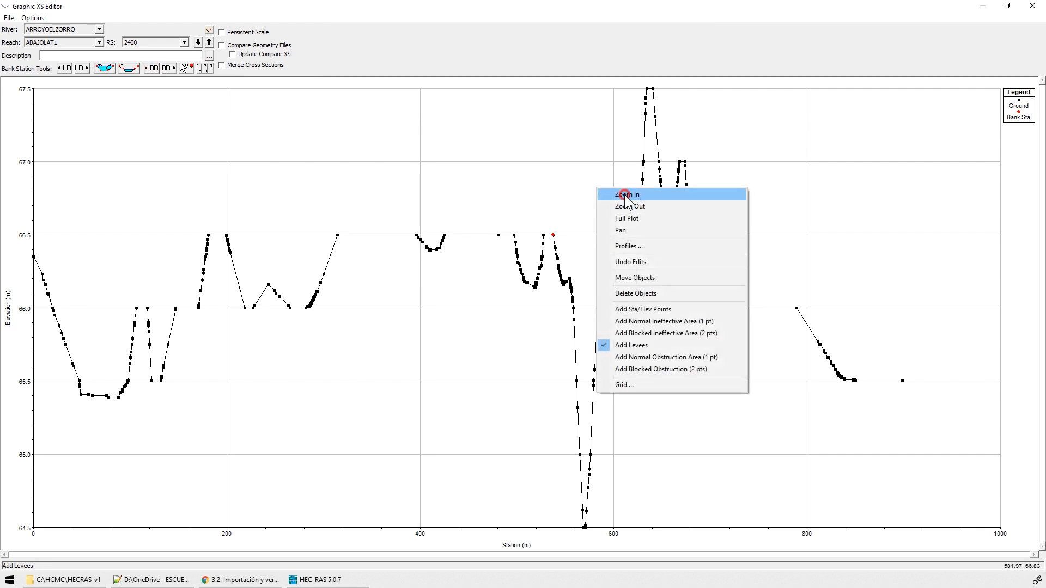
pyautogui.click(626, 195)
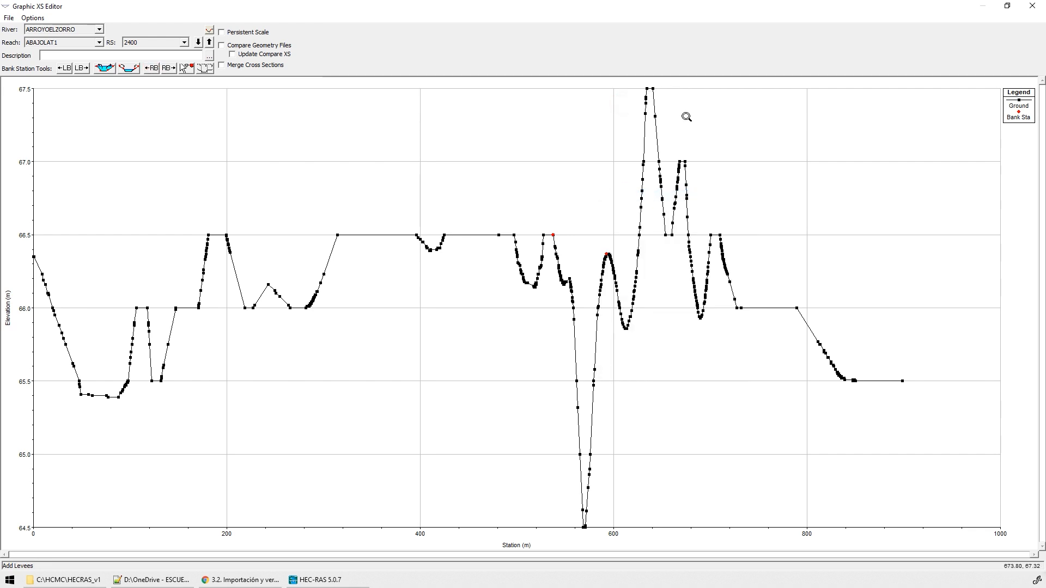
pyautogui.moveTo(687, 117); pyautogui.dragTo(607, 82)
pyautogui.rightClick(520, 150)
pyautogui.click(557, 187)
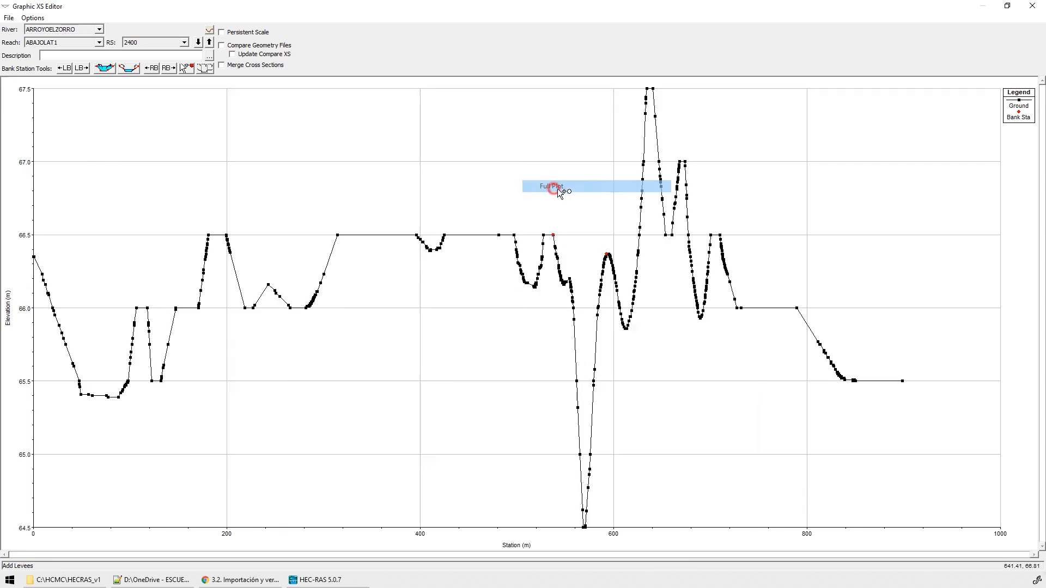
pyautogui.click(651, 89)
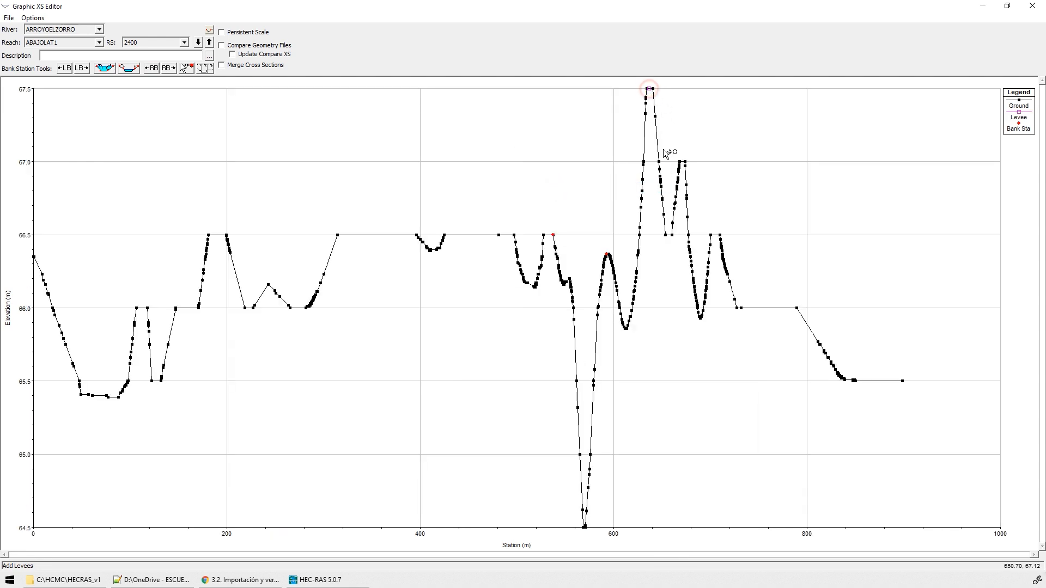
pyautogui.click(549, 235)
# - Advance to cross section 2200 and set the bank stations at elevation 66, left at about 644 and right at about 674
pyautogui.click(198, 43)
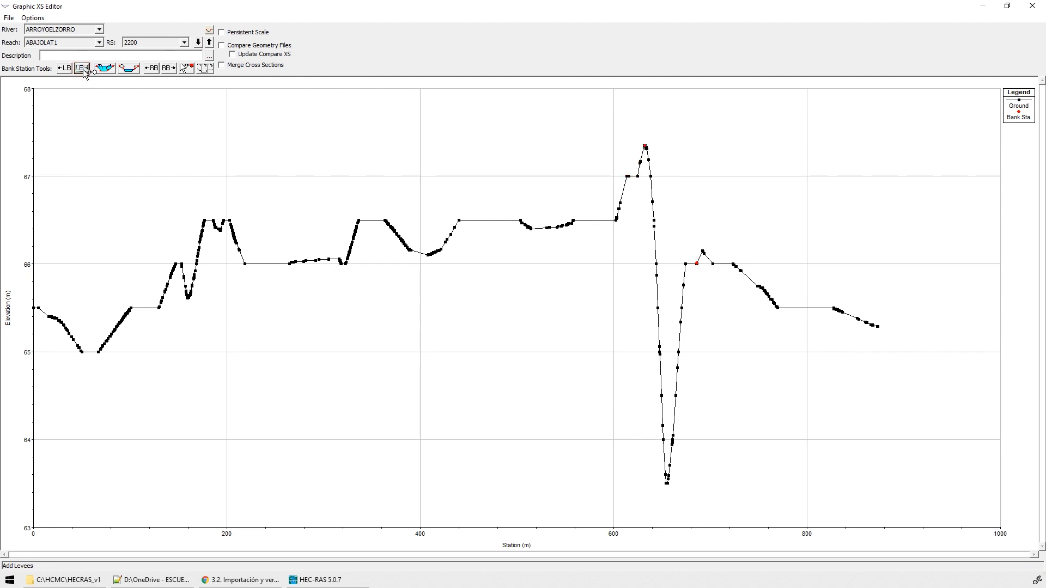
pyautogui.click(155, 69)
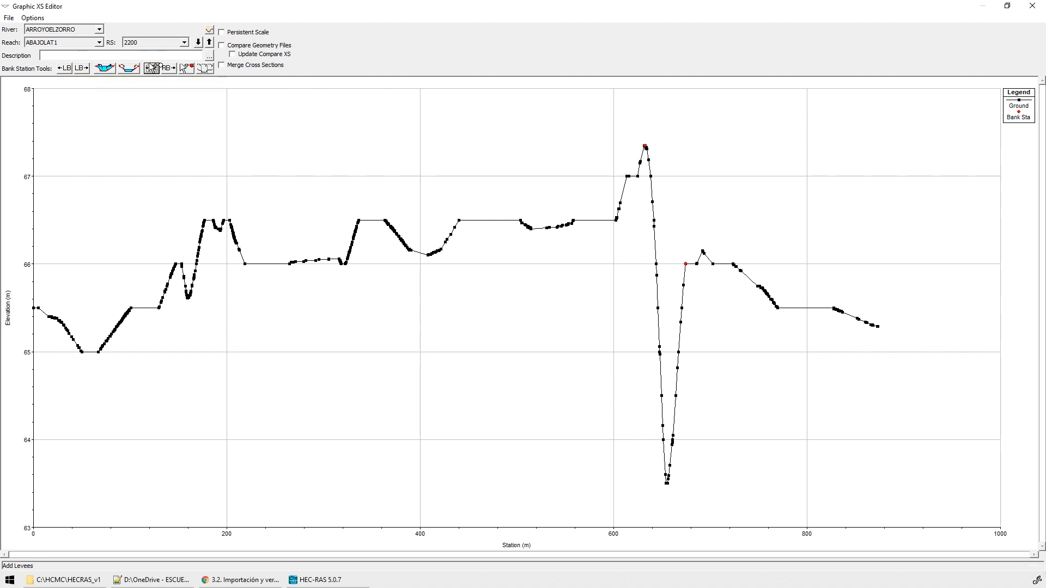
pyautogui.click(82, 68)
pyautogui.click(64, 68)
# - Add levees to cross section 2200, left on the crest at about 633, elevation 67.35, and right at about 692, elevation 66.15
pyautogui.rightClick(766, 171)
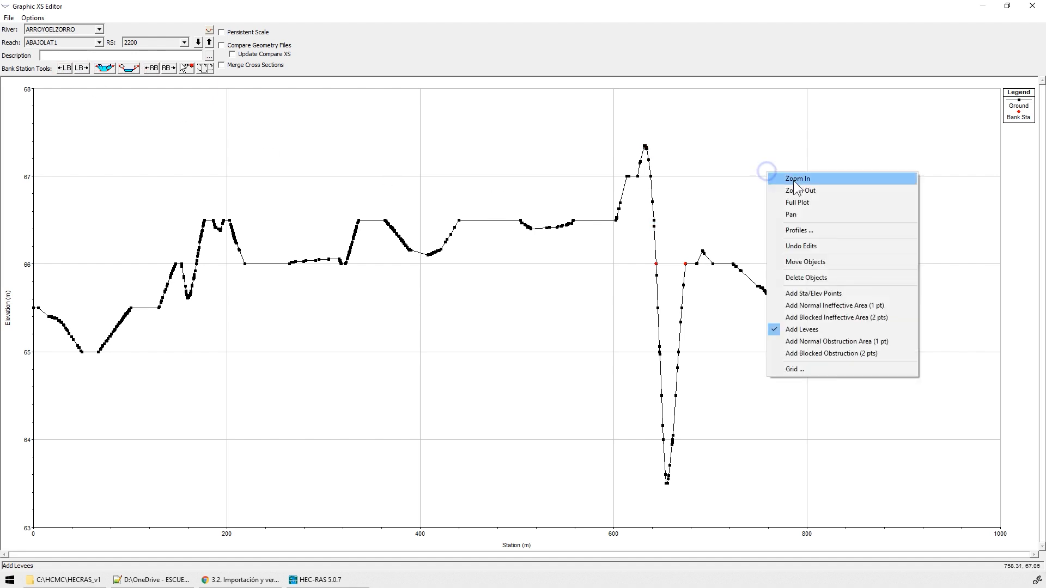
pyautogui.click(795, 181)
pyautogui.moveTo(627, 130); pyautogui.dragTo(859, 378)
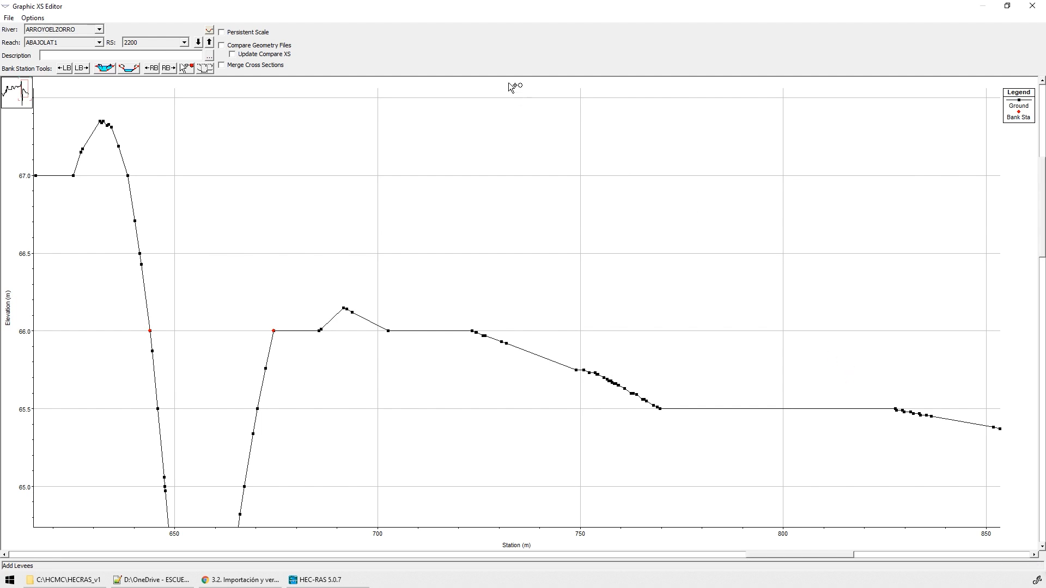
pyautogui.click(105, 122)
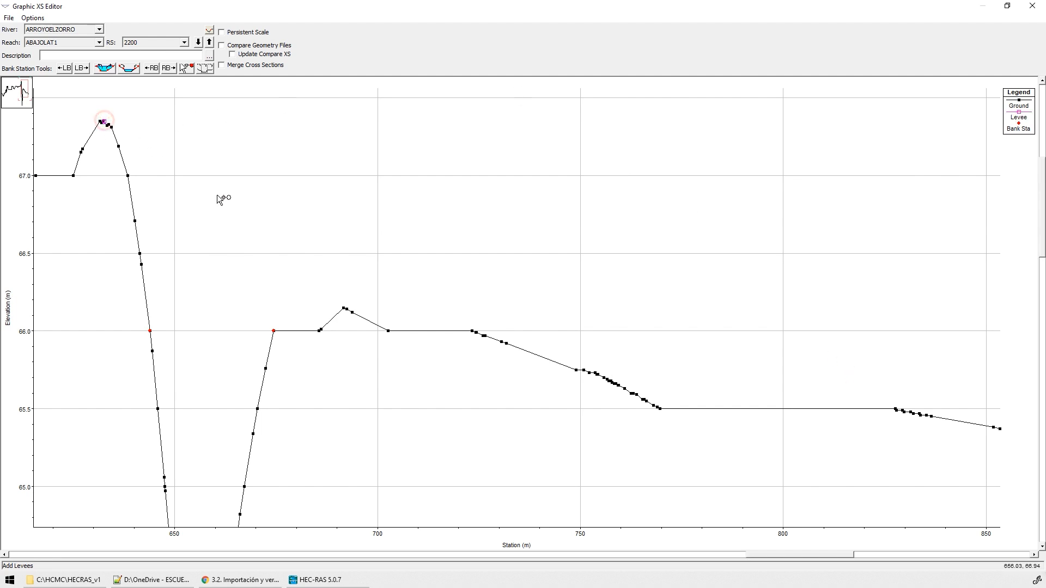
pyautogui.click(343, 308)
pyautogui.rightClick(427, 266)
pyautogui.click(483, 297)
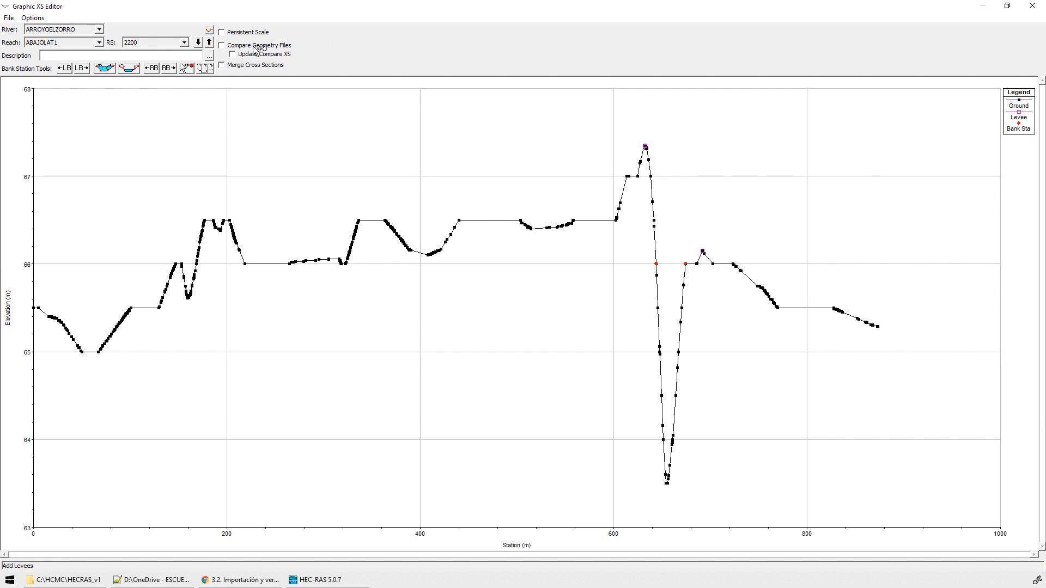
# - Advance to cross section 2000 and set the bank stations, left on the crest at about 425 and right at about 517, elevation 66.5
pyautogui.click(198, 42)
pyautogui.click(152, 68)
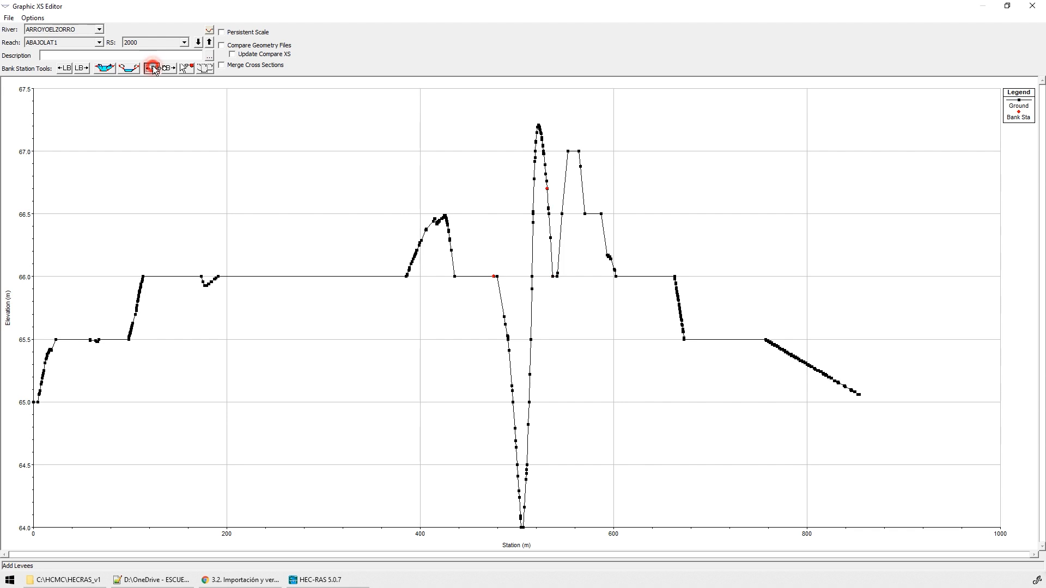
pyautogui.click(153, 67)
pyautogui.click(153, 67)
pyautogui.click(65, 68)
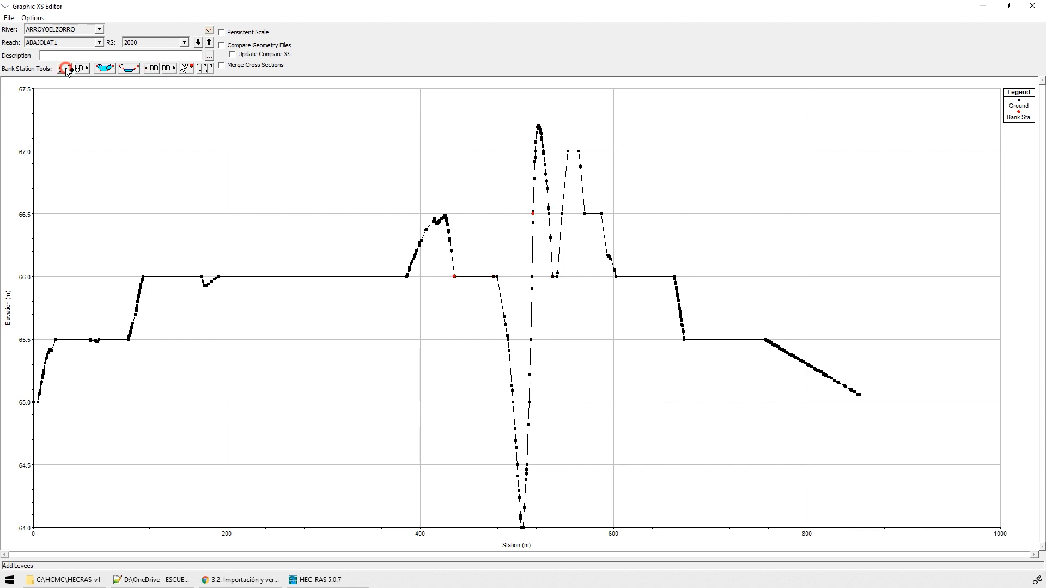
pyautogui.click(66, 68)
# - Add levees to cross section 2000, right on the crest at about 522, elevation 67.2, and left beside the left bank station at about 425
pyautogui.rightClick(513, 176)
pyautogui.click(540, 191)
pyautogui.moveTo(584, 105); pyautogui.dragTo(397, 280)
pyautogui.click(773, 127)
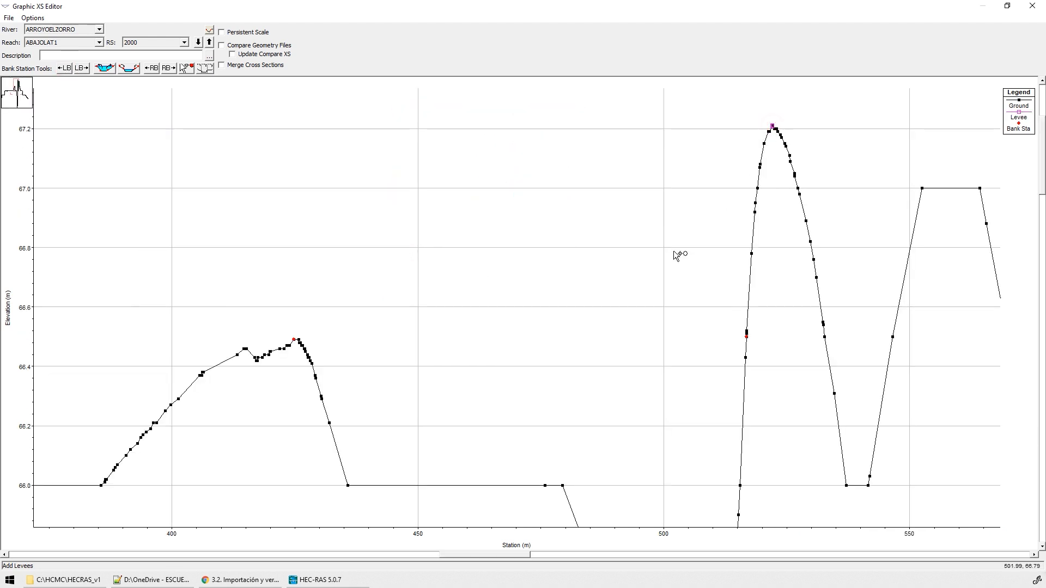
pyautogui.click(296, 340)
pyautogui.rightClick(478, 220)
pyautogui.click(528, 255)
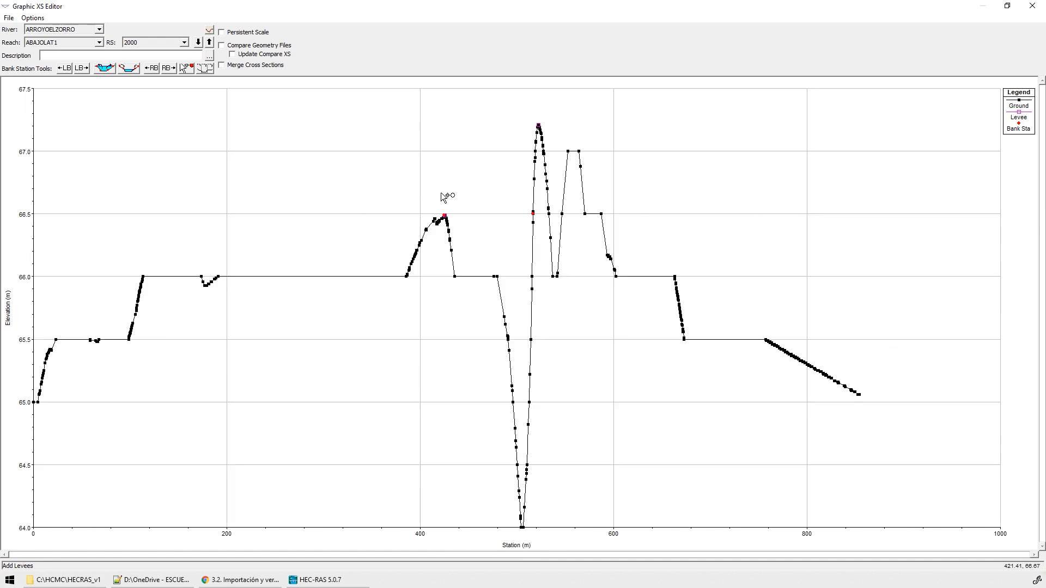
# - Advance to cross section 1797.693 and set the bank stations at elevation 65.5, left at about 622 and right at about 677
pyautogui.click(198, 43)
pyautogui.click(163, 68)
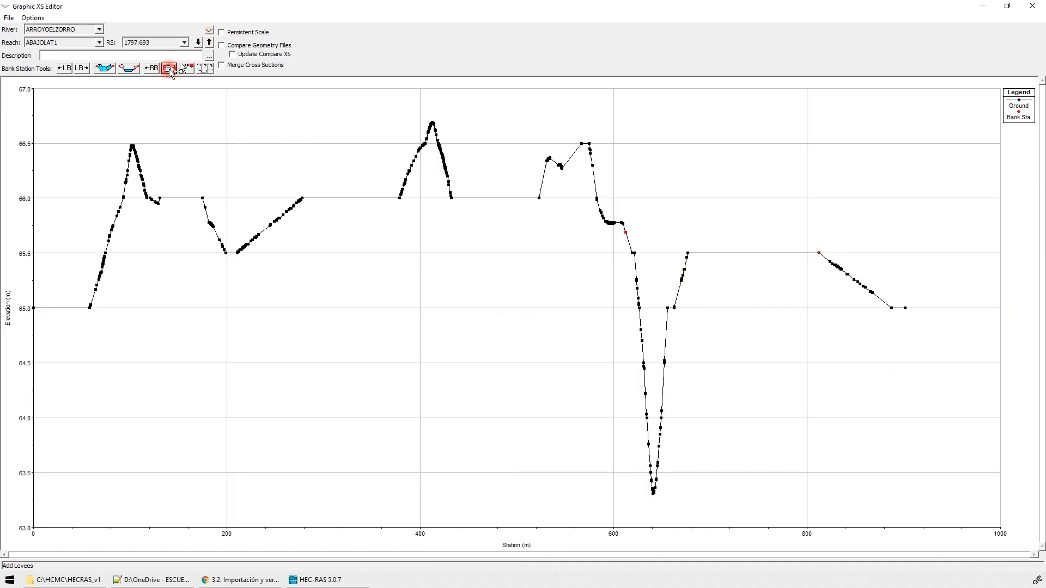
pyautogui.click(153, 69)
pyautogui.click(81, 69)
pyautogui.click(66, 68)
pyautogui.rightClick(675, 200)
pyautogui.click(700, 207)
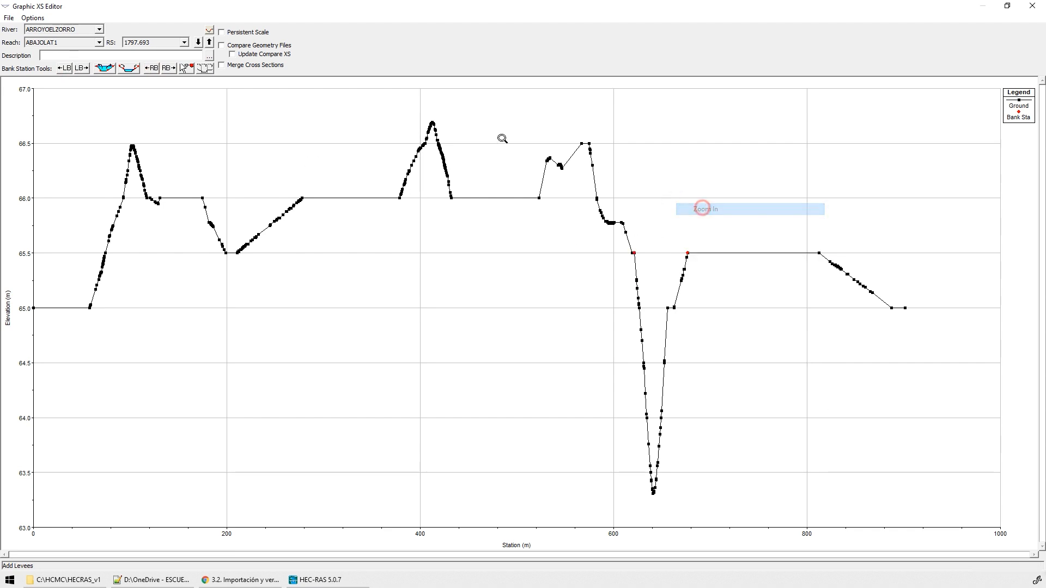
# - Add levees to cross section 1797.693, right beside the right bank station, elevation 65.5, and left on the crest at about 570, elevation 66.5
pyautogui.moveTo(397, 96)
pyautogui.mouseDown()
pyautogui.moveTo(781, 322)
pyautogui.moveTo(952, 386)
pyautogui.mouseUp()
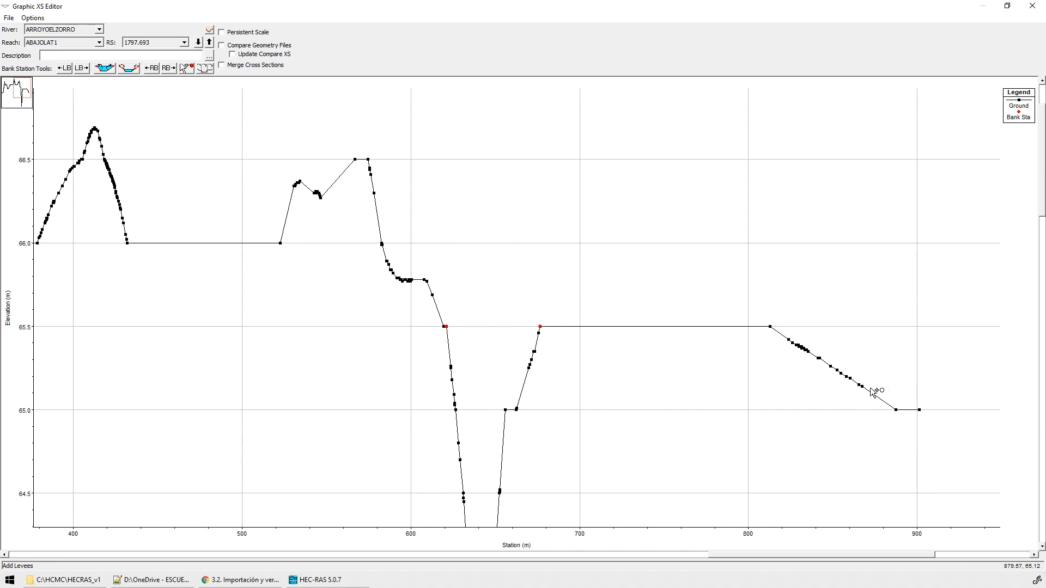
pyautogui.click(543, 327)
pyautogui.rightClick(488, 185)
pyautogui.click(542, 224)
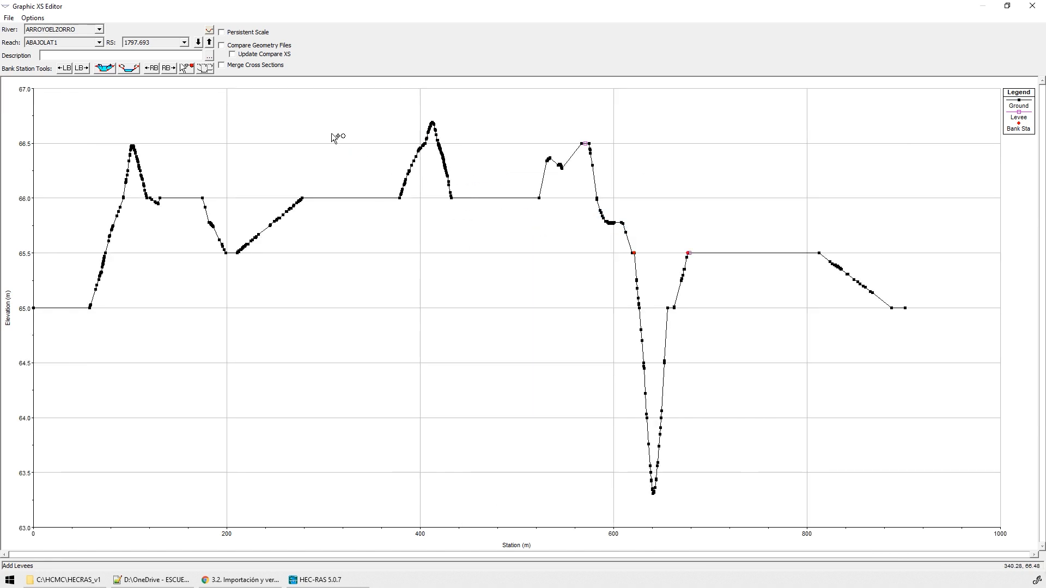
# - Advance to cross section 1600, set the left bank station at about 472, elevation 65.5, and add a right levee on the crest at about 648
pyautogui.click(197, 42)
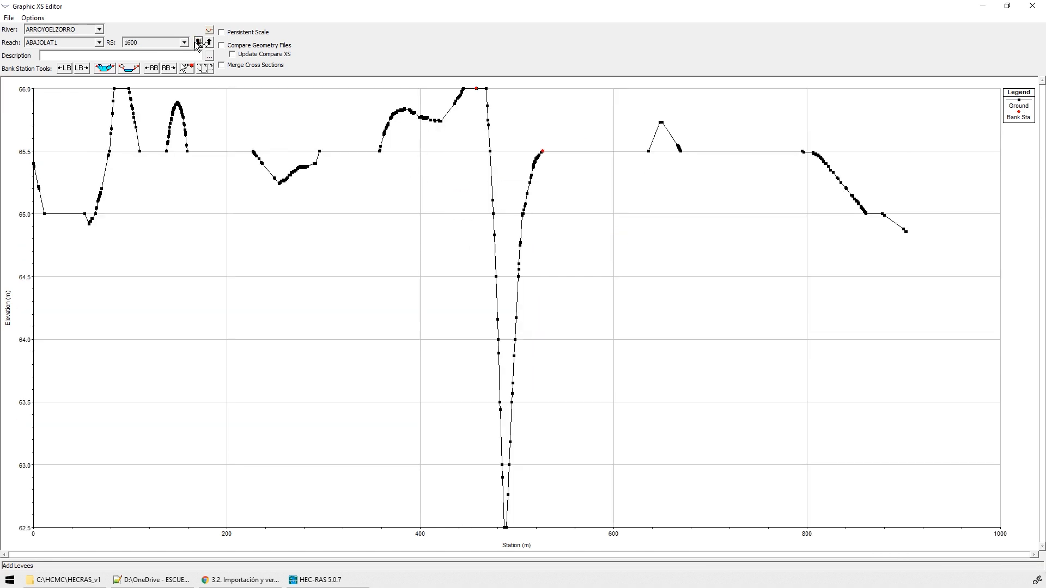
pyautogui.click(82, 67)
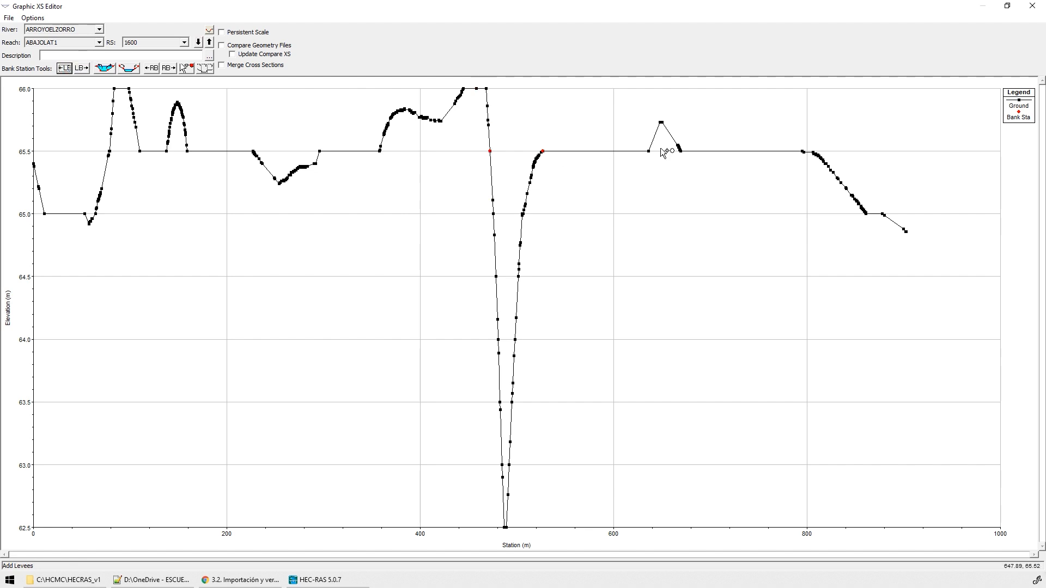
pyautogui.rightClick(671, 111)
pyautogui.click(687, 117)
pyautogui.moveTo(648, 111); pyautogui.dragTo(693, 132)
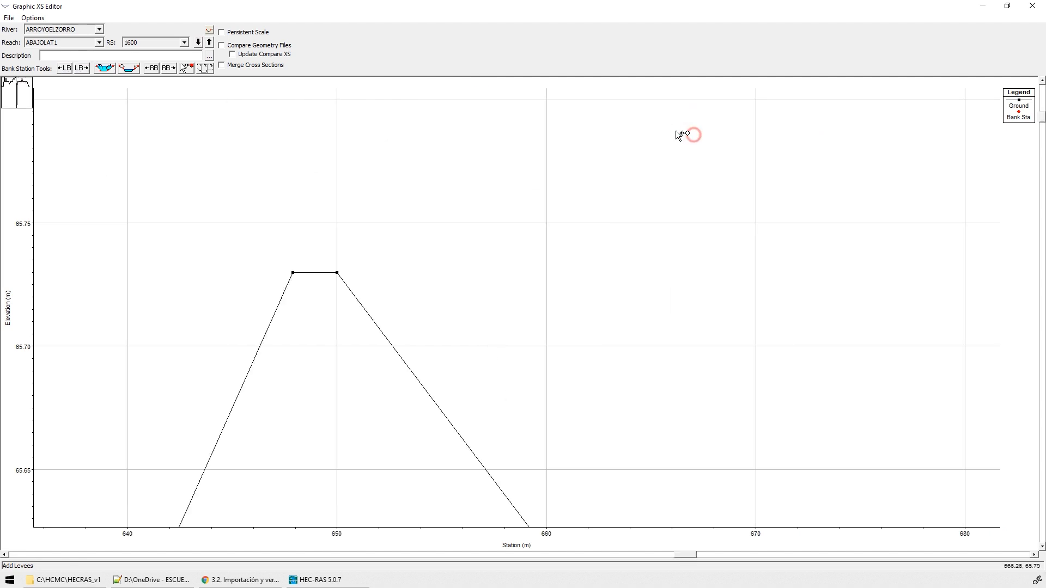
pyautogui.click(297, 272)
pyautogui.rightClick(380, 223)
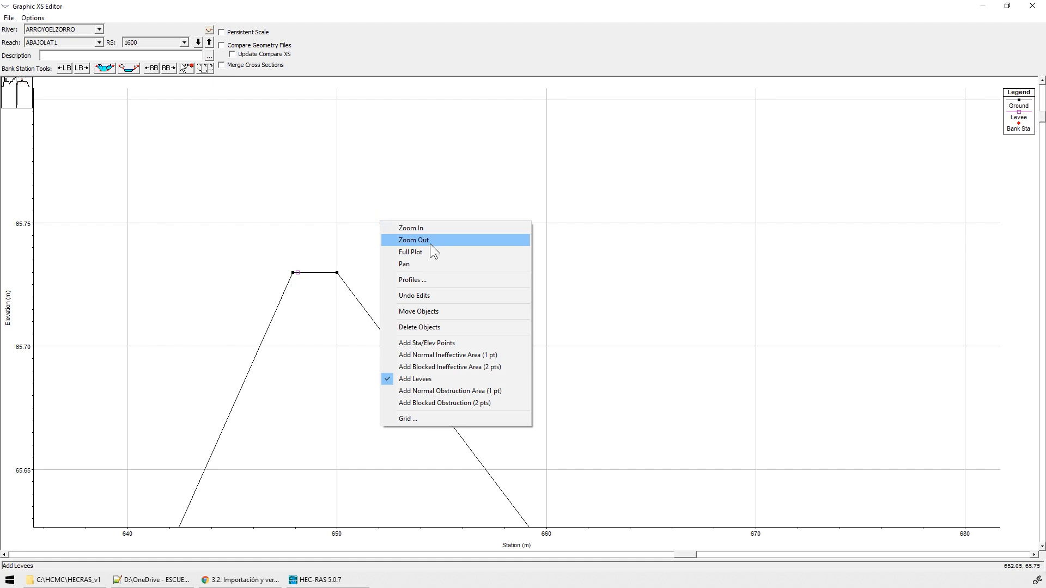
pyautogui.click(426, 241)
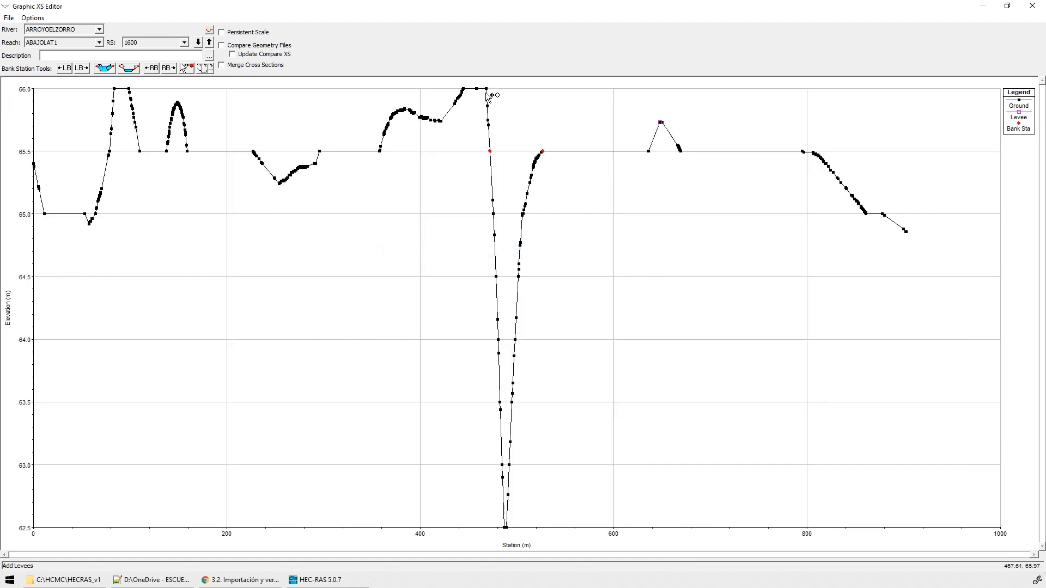
# - Advance to cross section 1400, set the bank stations at about 549 and 625, and add levees at about 380 on the crest and 633
pyautogui.click(198, 42)
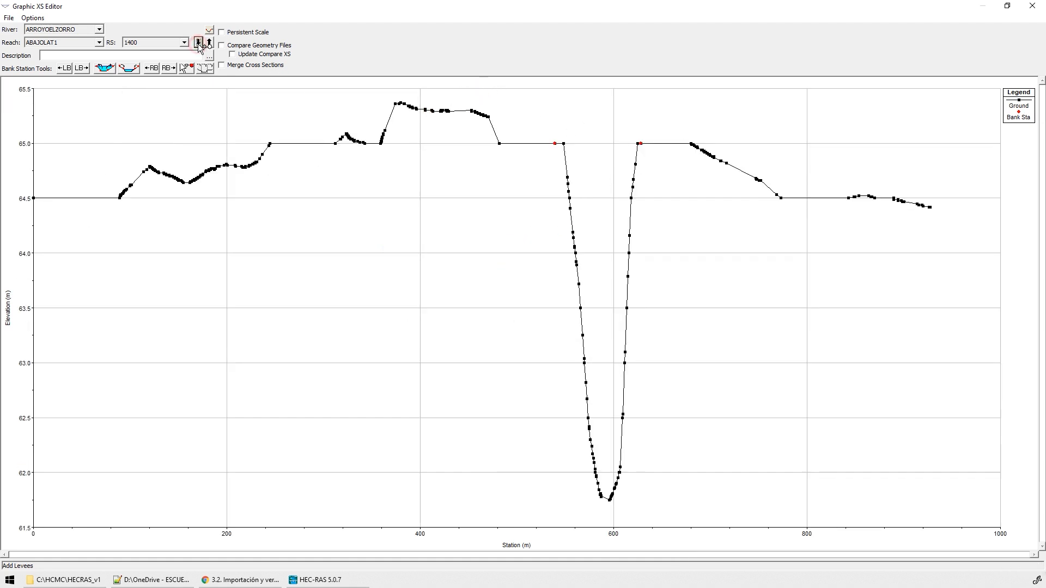
pyautogui.click(645, 144)
pyautogui.rightClick(410, 90)
pyautogui.click(436, 104)
pyautogui.click(384, 101)
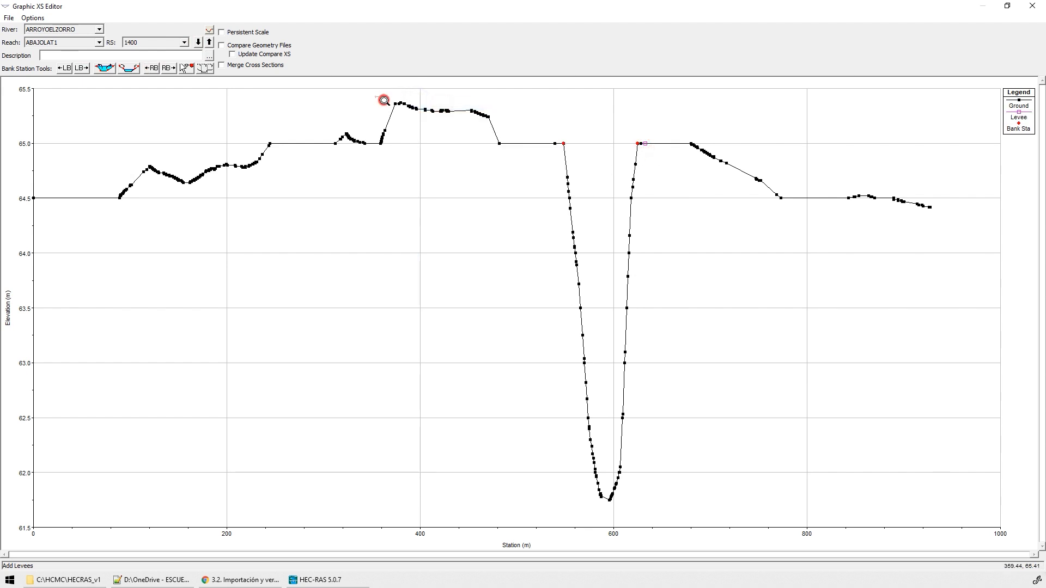
pyautogui.rightClick(666, 214)
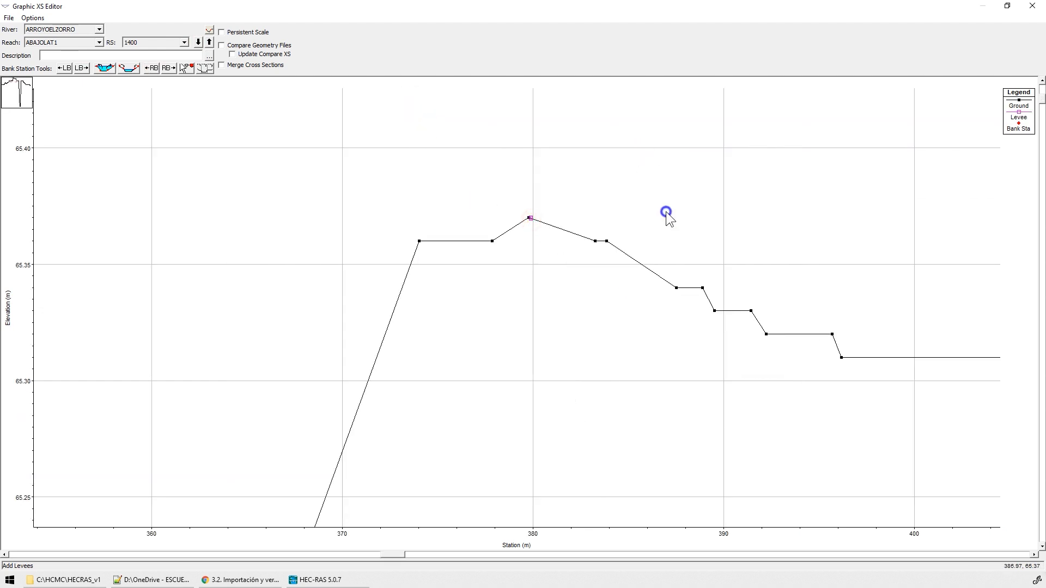
pyautogui.click(723, 247)
# - Advance to cross section 1200, check its location in plan, and set the bank stations at about 608 and 649, elevation 65
pyautogui.click(198, 42)
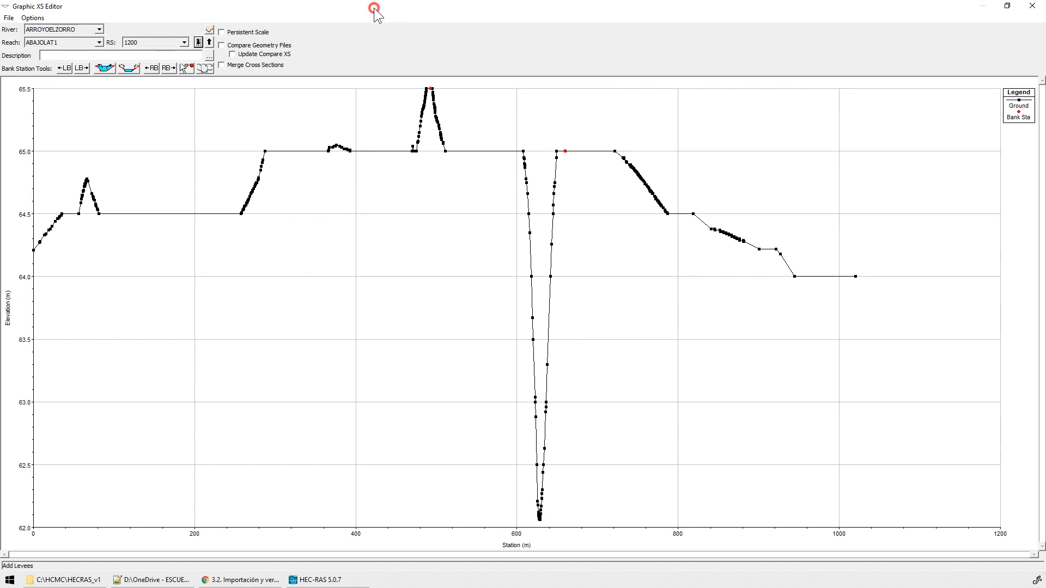
pyautogui.moveTo(427, 11); pyautogui.dragTo(509, 148)
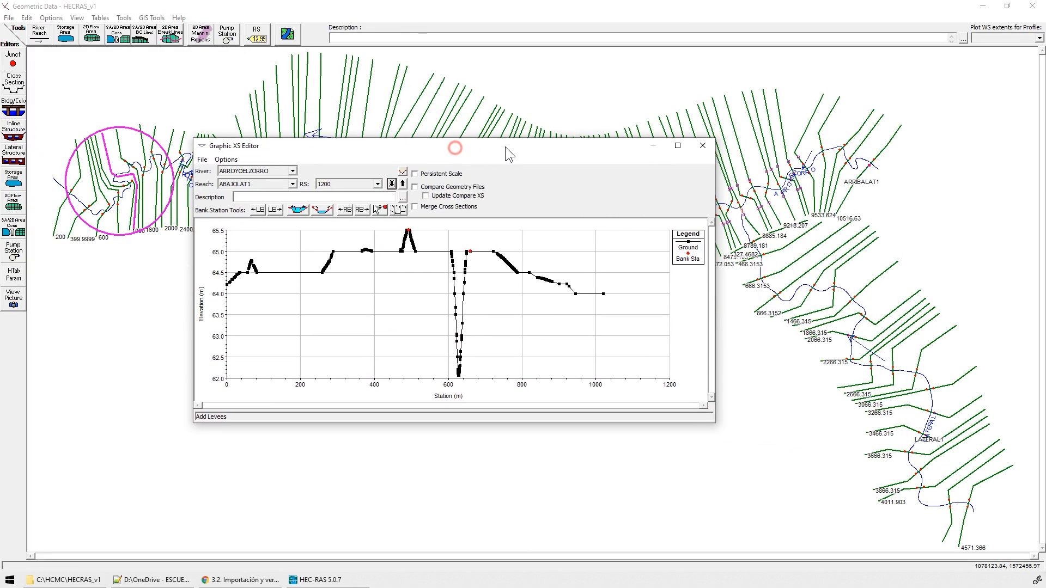
pyautogui.doubleClick(509, 146)
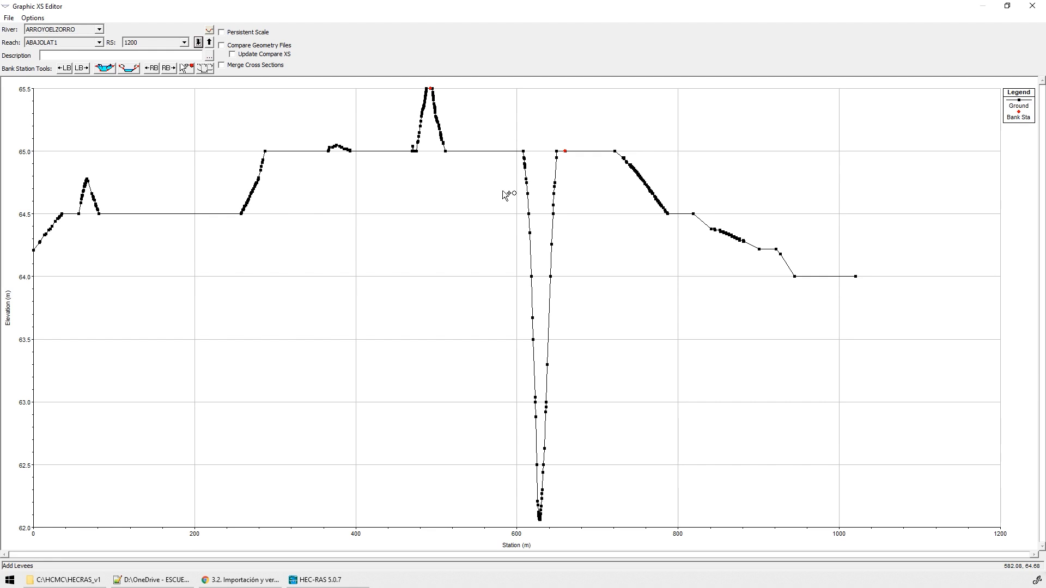
pyautogui.click(152, 69)
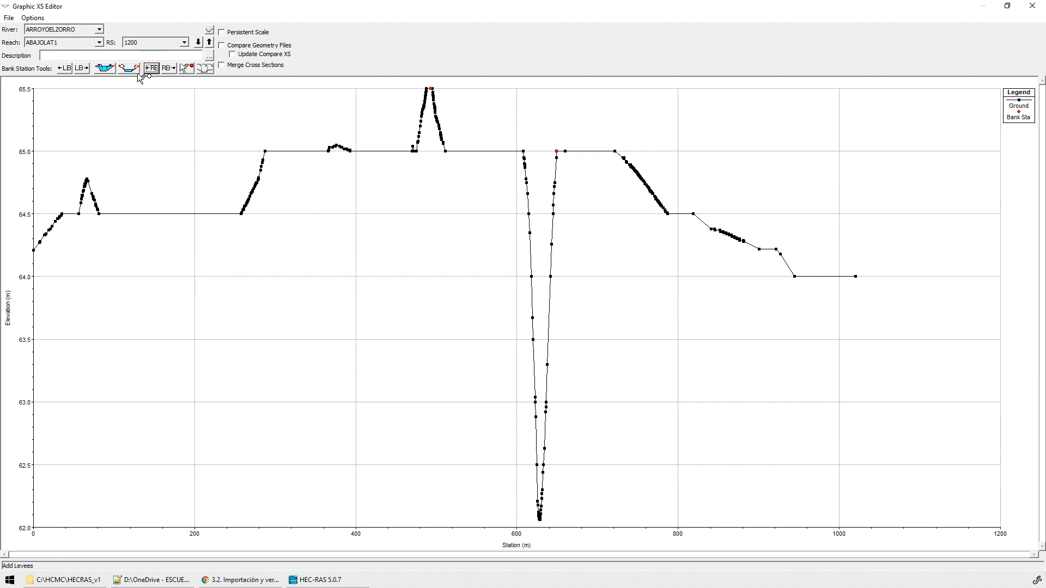
pyautogui.click(84, 68)
pyautogui.click(83, 68)
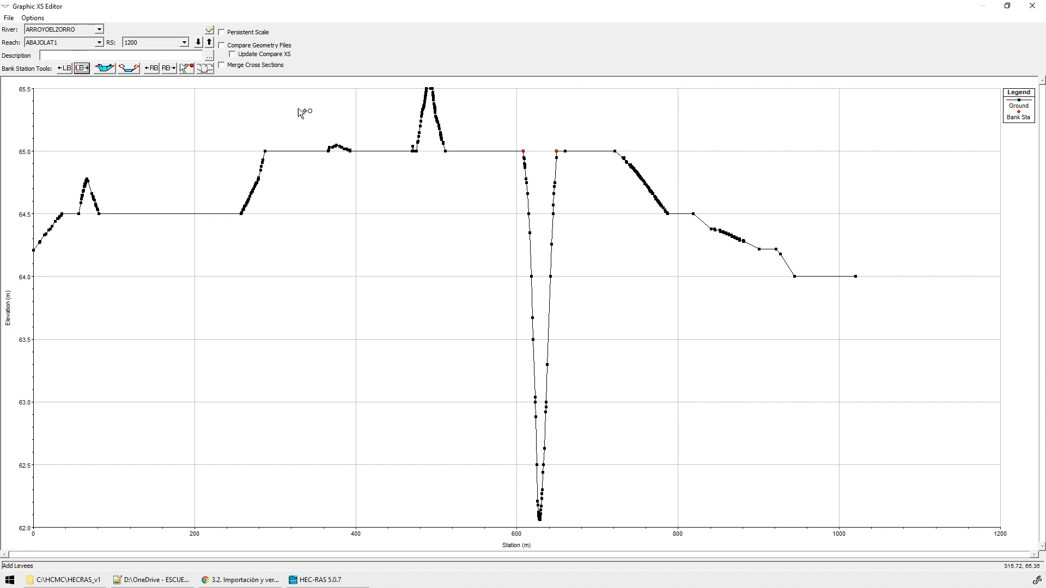
# - Add levees to cross section 1200 beside both bank stations at elevation 65, and relocate the left levee to the crest at about 491
pyautogui.rightClick(509, 124)
pyautogui.click(539, 133)
pyautogui.moveTo(597, 143); pyautogui.dragTo(507, 172)
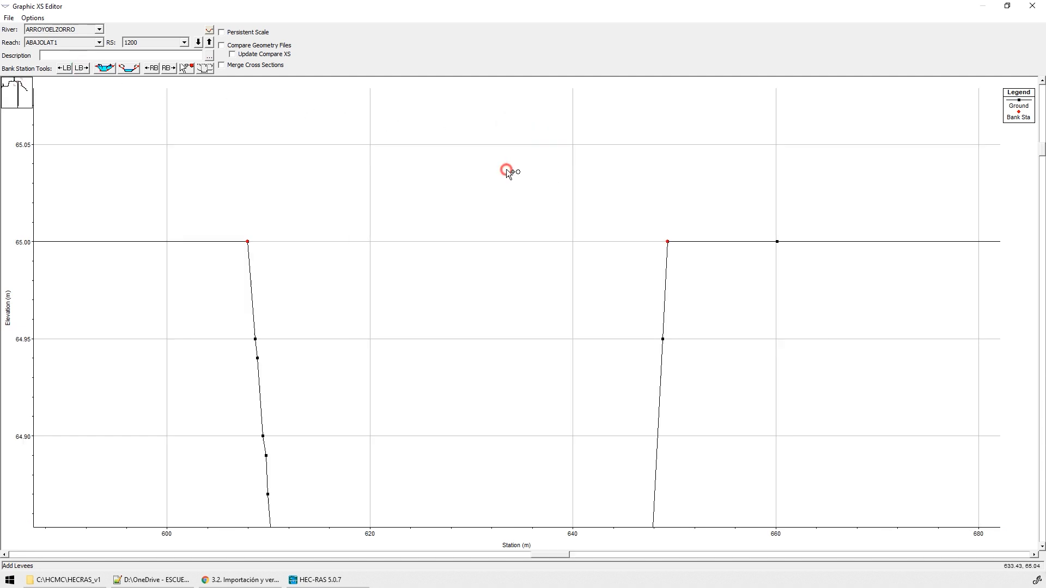
pyautogui.click(675, 243)
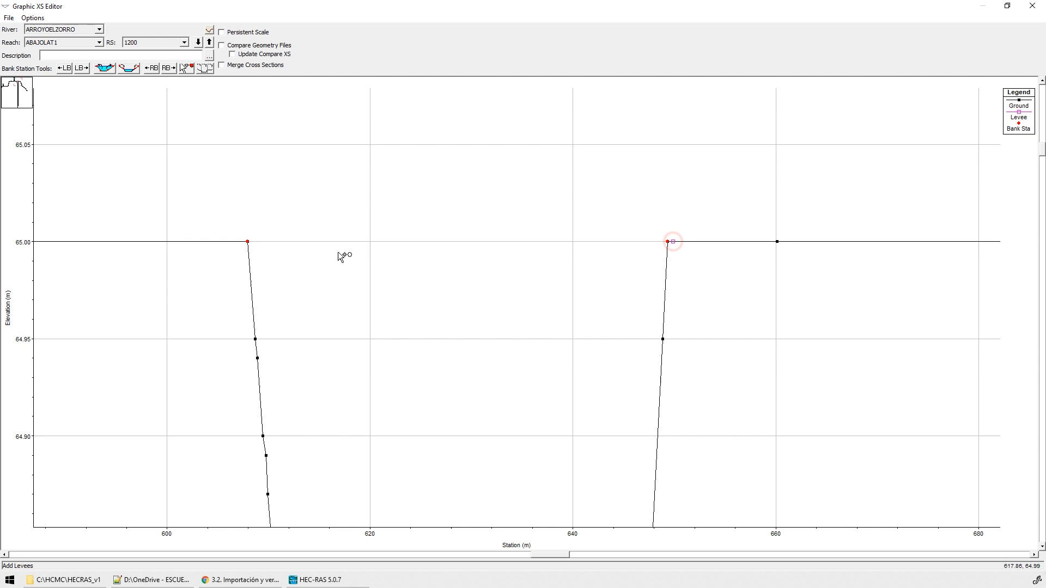
pyautogui.click(244, 242)
pyautogui.rightClick(449, 209)
pyautogui.click(482, 241)
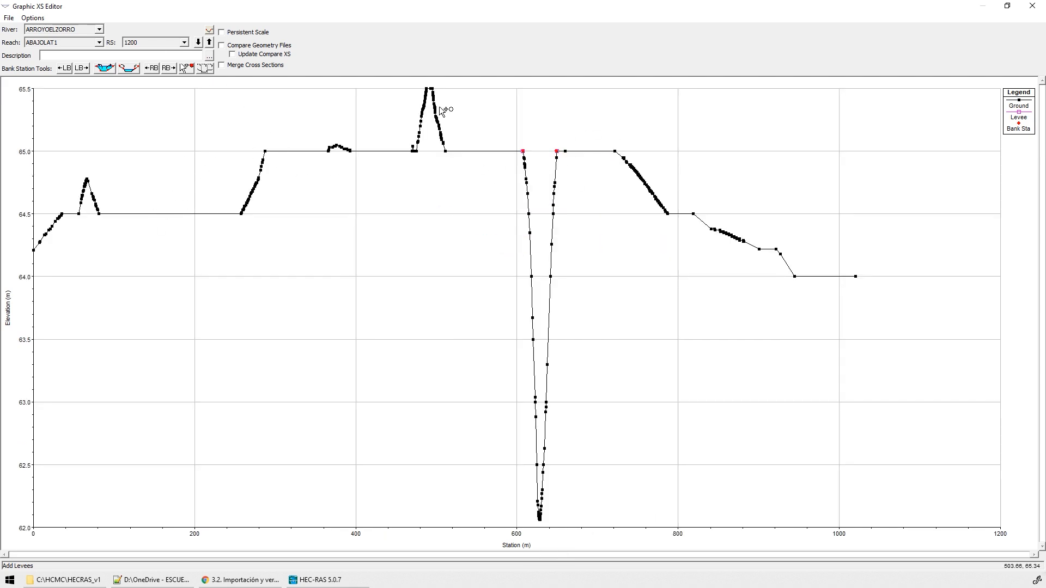
pyautogui.click(429, 88)
pyautogui.click(430, 89)
# - Advance to cross section 1000, set the right bank station on the crest at about 670, and add levees beside the right and left bank stations
pyautogui.click(198, 43)
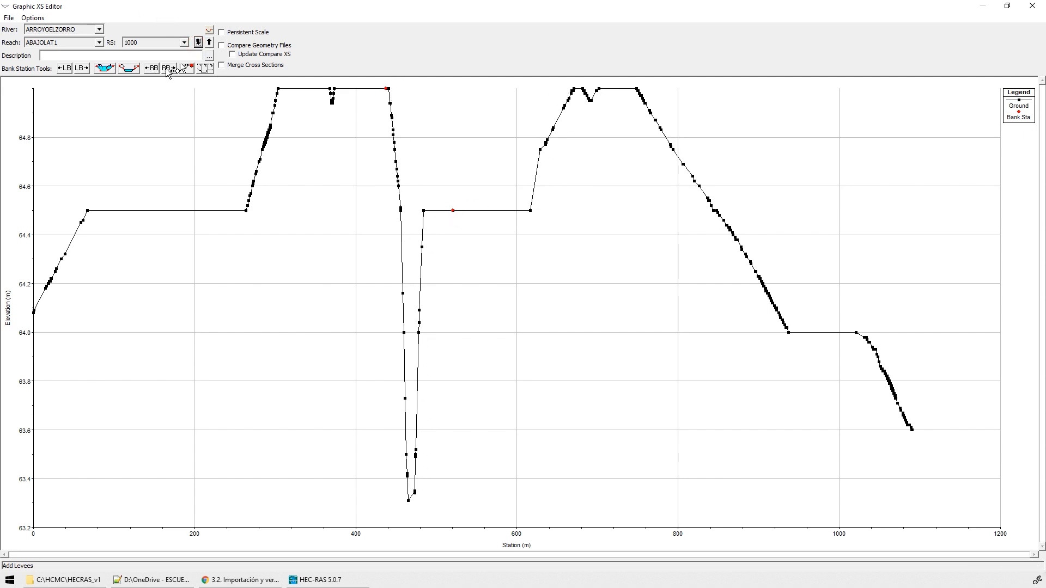
pyautogui.click(168, 68)
pyautogui.click(578, 89)
pyautogui.rightClick(591, 124)
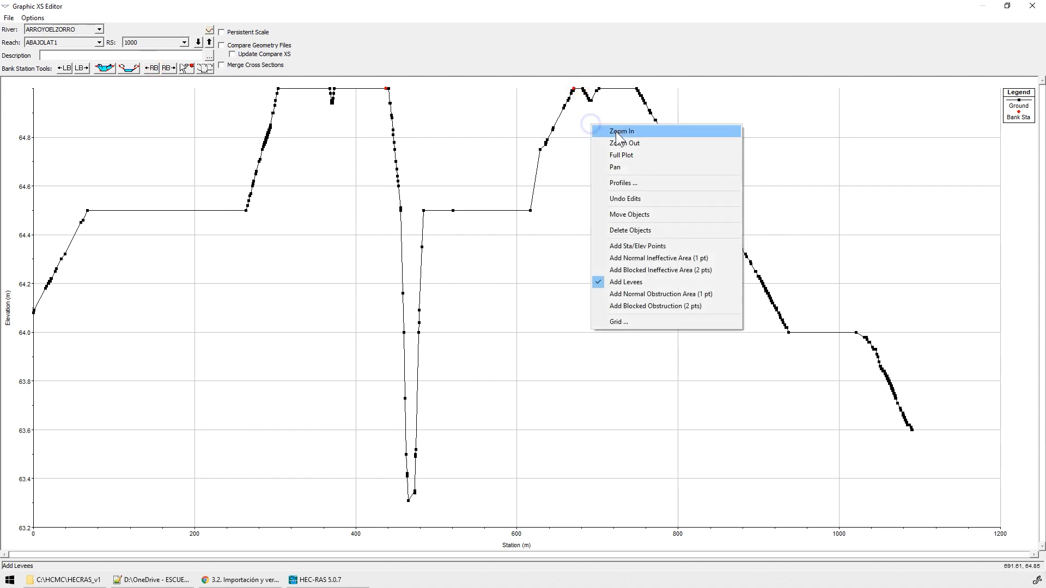
pyautogui.click(617, 133)
pyautogui.moveTo(630, 124); pyautogui.dragTo(546, 81)
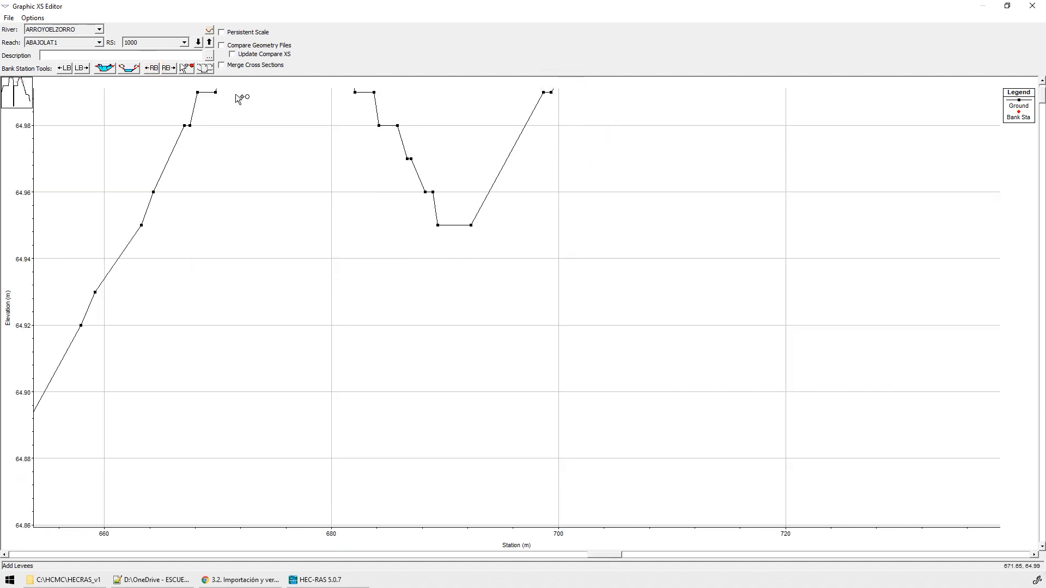
pyautogui.click(212, 93)
pyautogui.click(597, 325)
pyautogui.rightClick(299, 152)
pyautogui.click(367, 184)
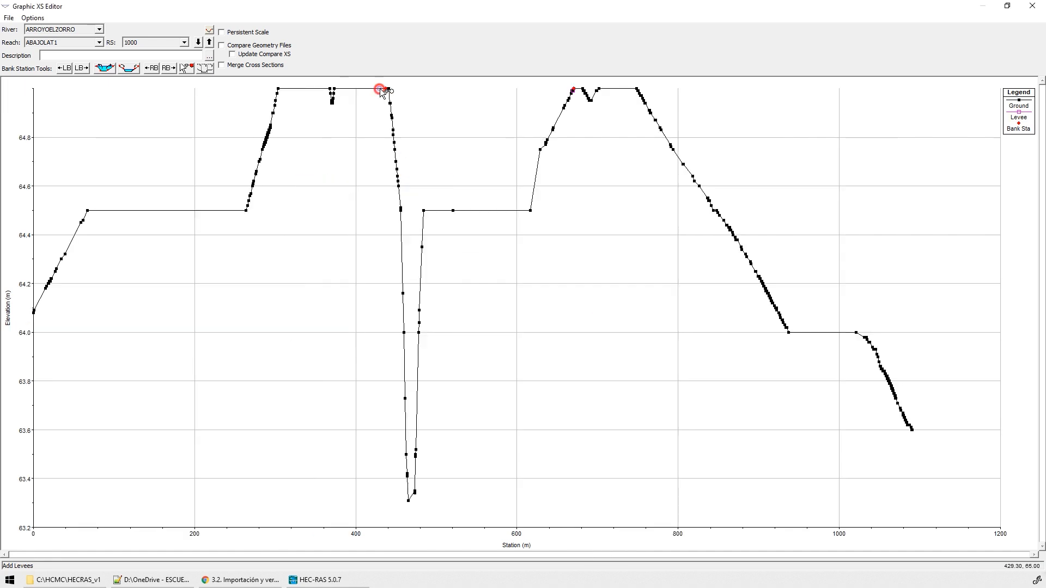
# - Advance to cross section 800.0468, set the bank stations at elevation 64.5, and add levees on the crests at about 210 and 496
pyautogui.click(198, 43)
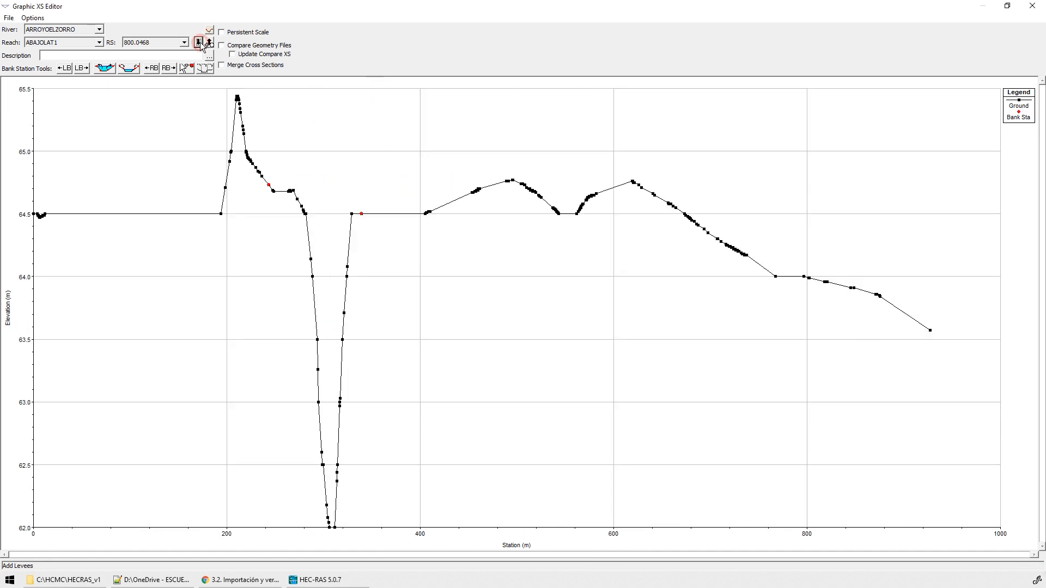
pyautogui.click(80, 68)
pyautogui.click(150, 68)
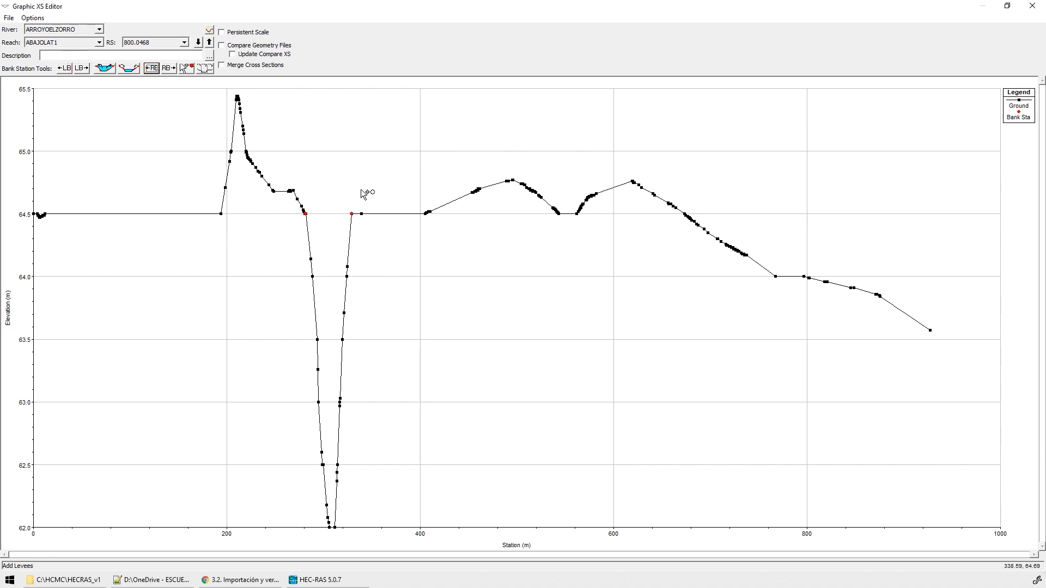
pyautogui.click(512, 181)
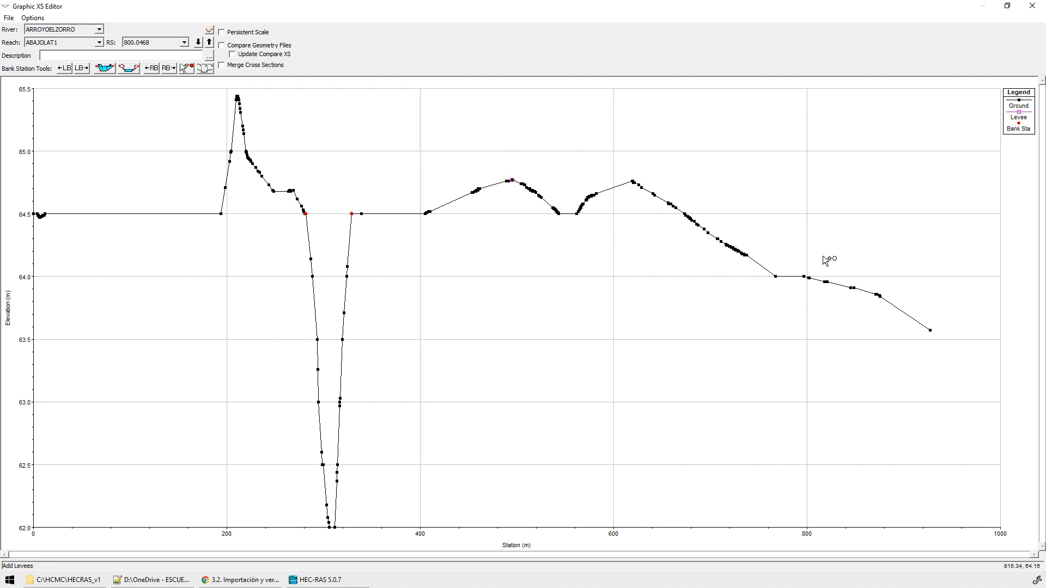
pyautogui.click(237, 96)
# - Advance to cross section 600, set the bank stations at about 216 and 266, and add levees just outside them at elevation 64.5
pyautogui.click(199, 42)
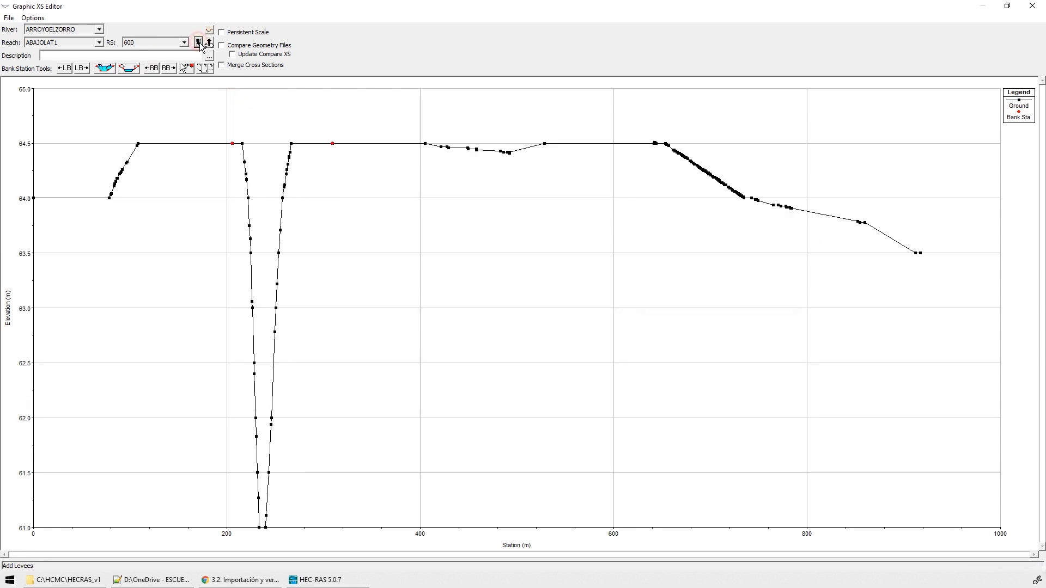
pyautogui.click(150, 68)
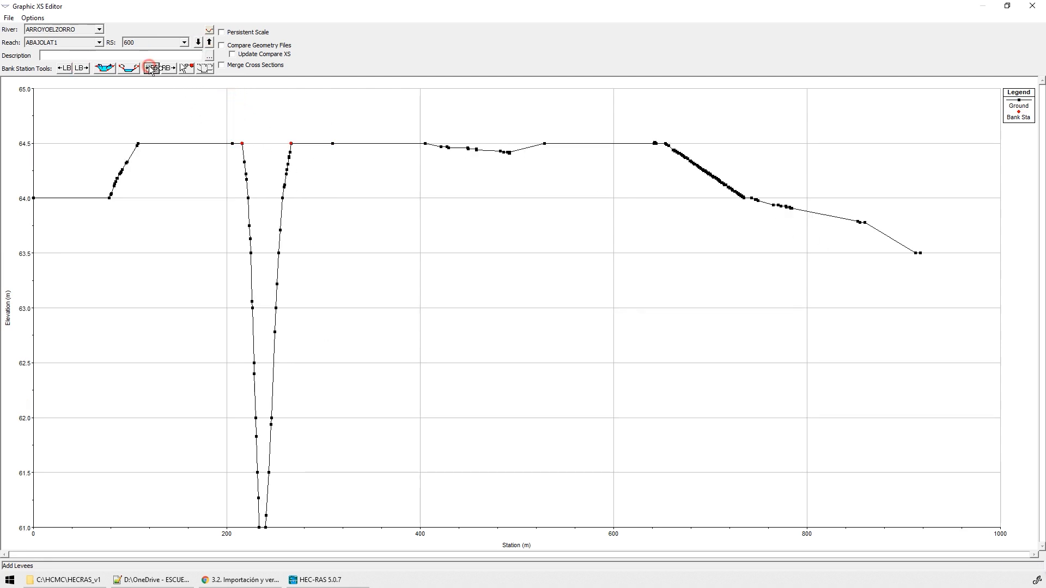
pyautogui.click(294, 143)
pyautogui.click(238, 144)
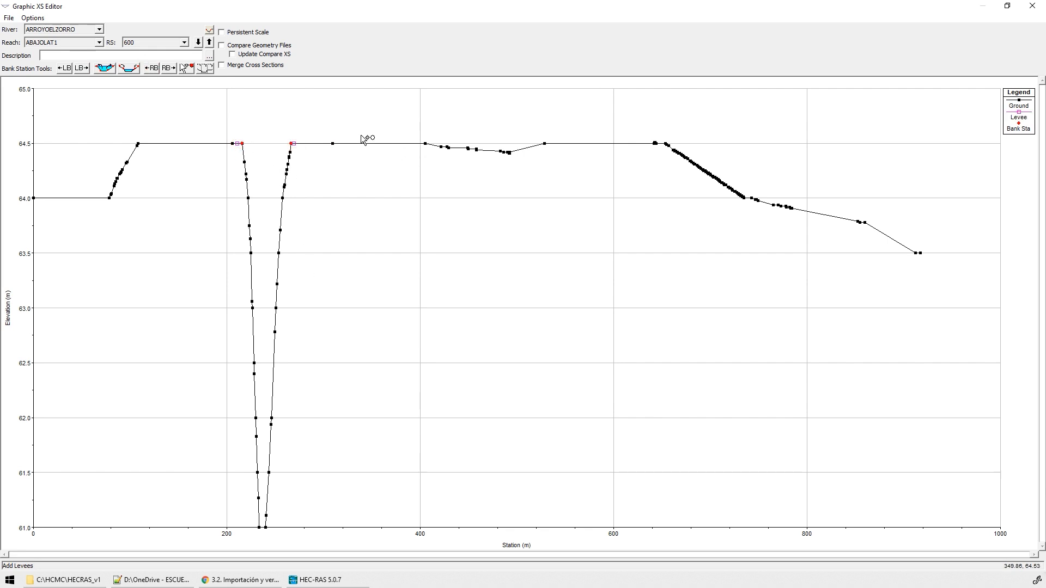
# - Advance to cross section 399.9999, set the bank stations at elevation 64, and add levees, right at about 424 and left at about 290
pyautogui.click(199, 43)
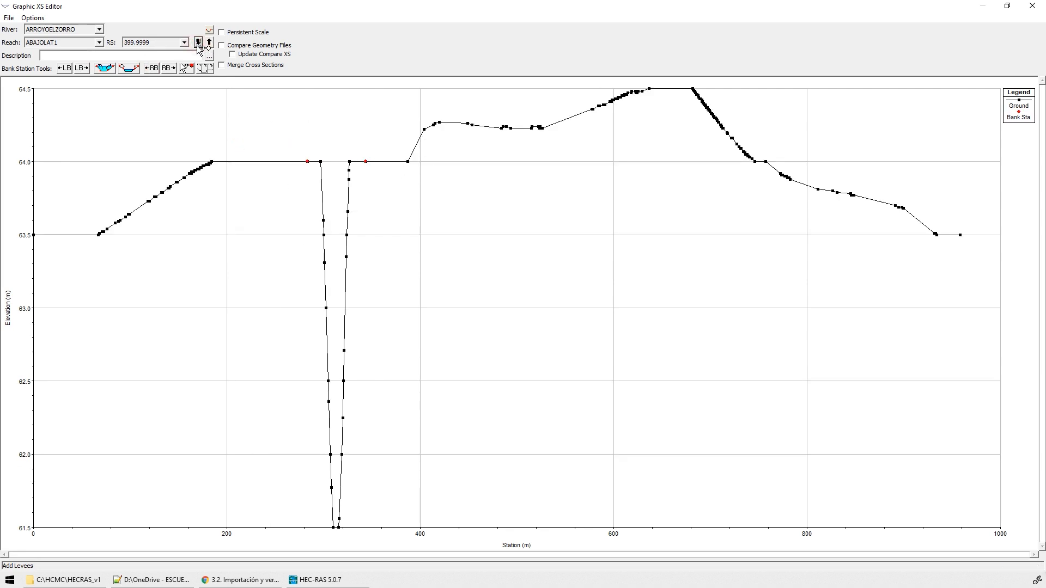
pyautogui.click(151, 67)
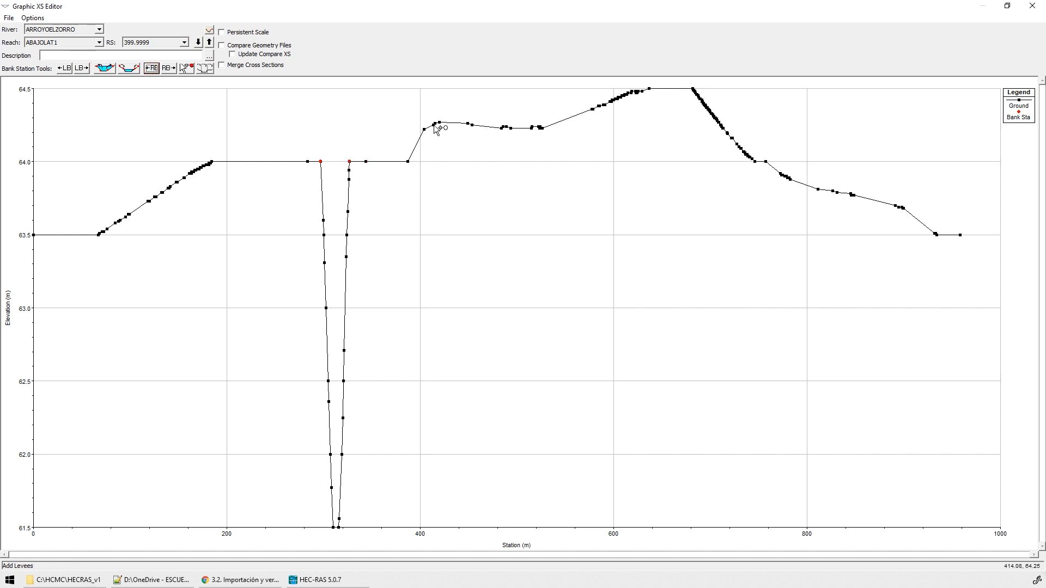
pyautogui.click(444, 123)
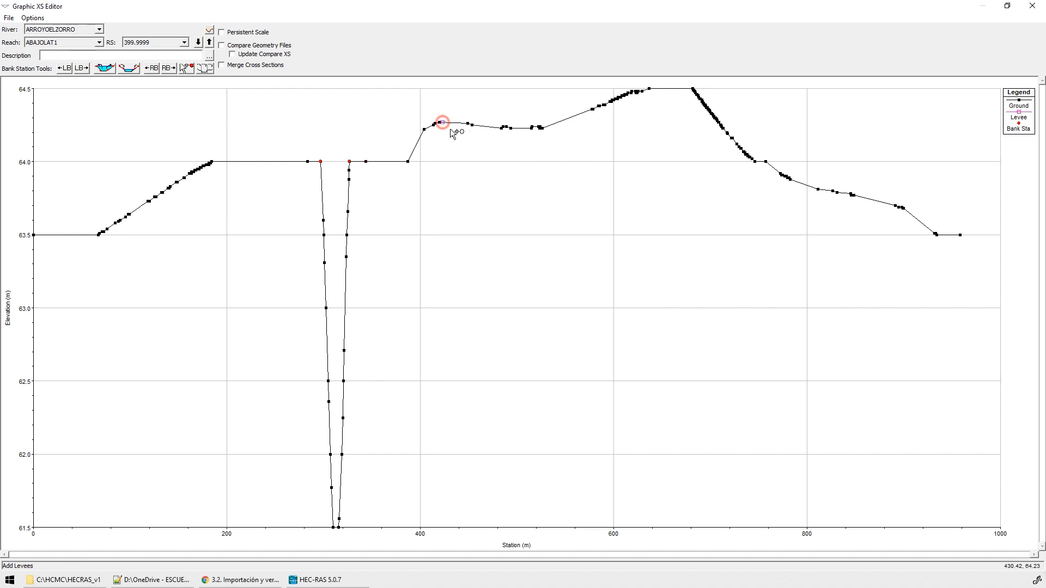
pyautogui.click(314, 162)
# - Advance to cross section 200, set the bank stations at about 368 and 423, and add levees just outside them at elevation 64
pyautogui.click(198, 42)
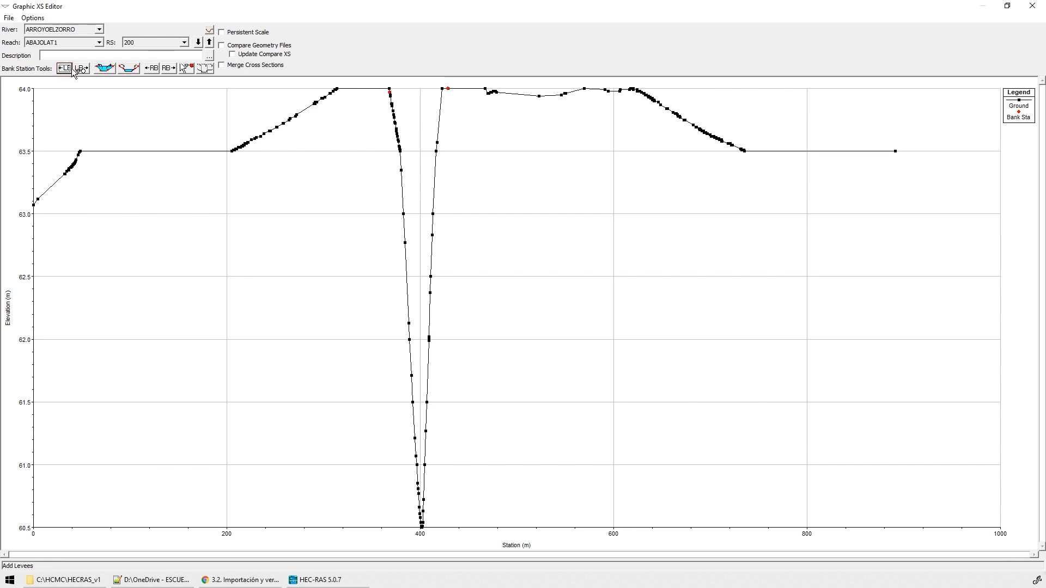
pyautogui.click(387, 91)
pyautogui.click(447, 90)
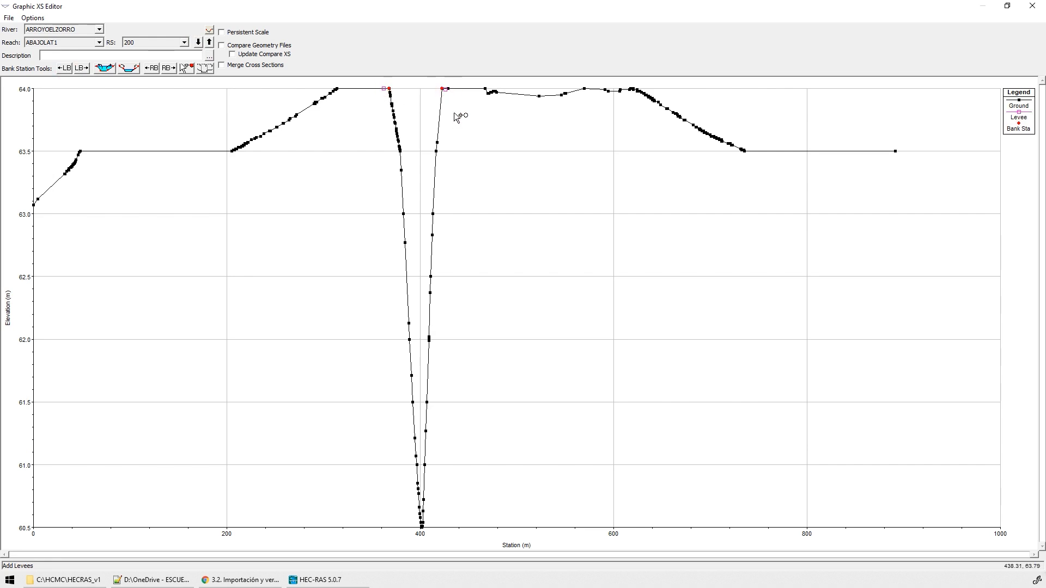
# - Advance past the last cross section of the ABAJOLAT1 reach and close the graphical cross section editor
pyautogui.click(197, 42)
pyautogui.click(198, 41)
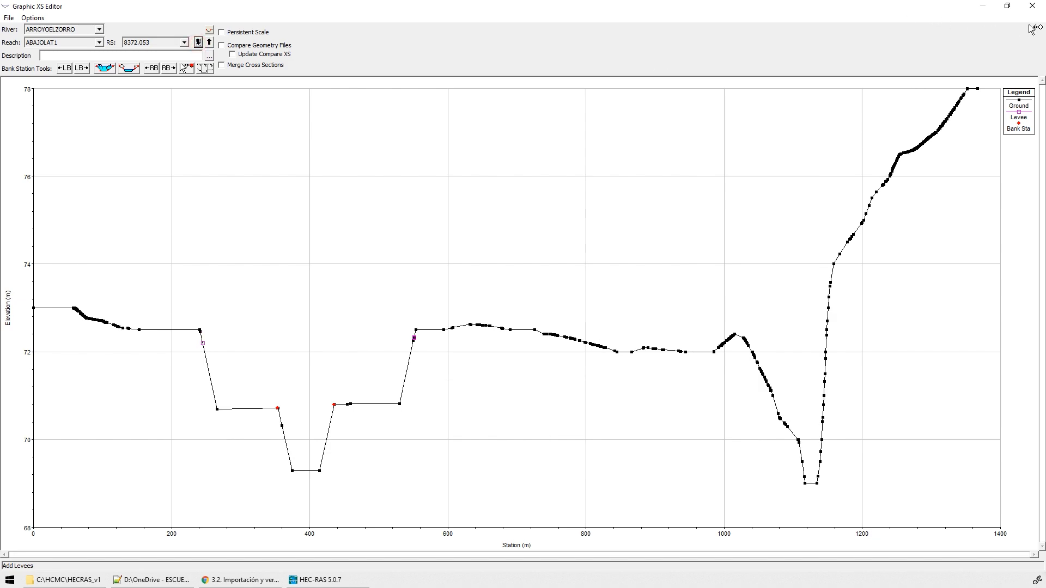
pyautogui.click(1033, 6)
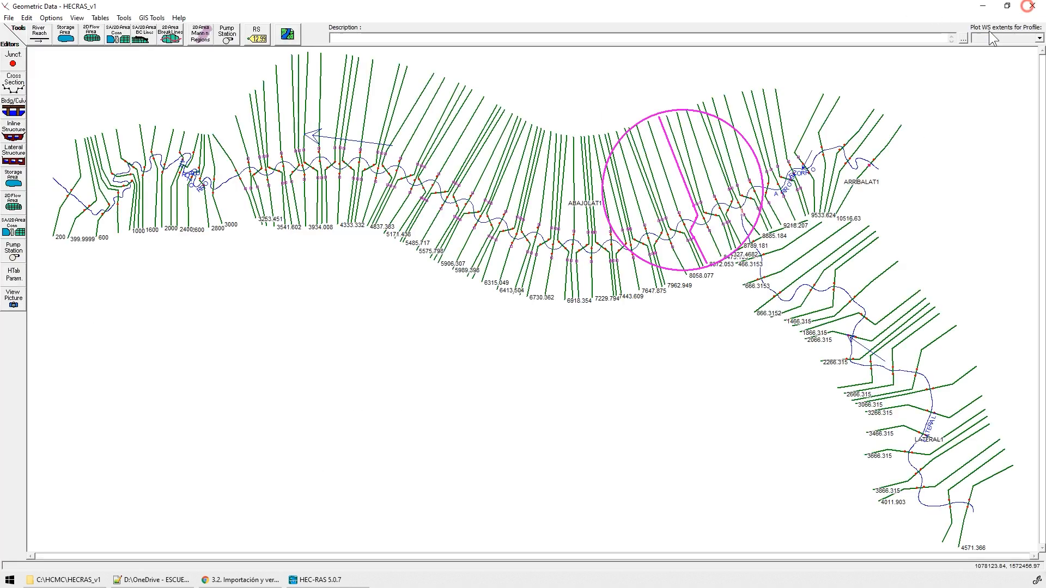
# - Review the cross sections of the LATERAL1 reach in the cross section data editor, moving downstream from station 4571.366 to 1466.315
pyautogui.rightClick(976, 500)
pyautogui.click(918, 316)
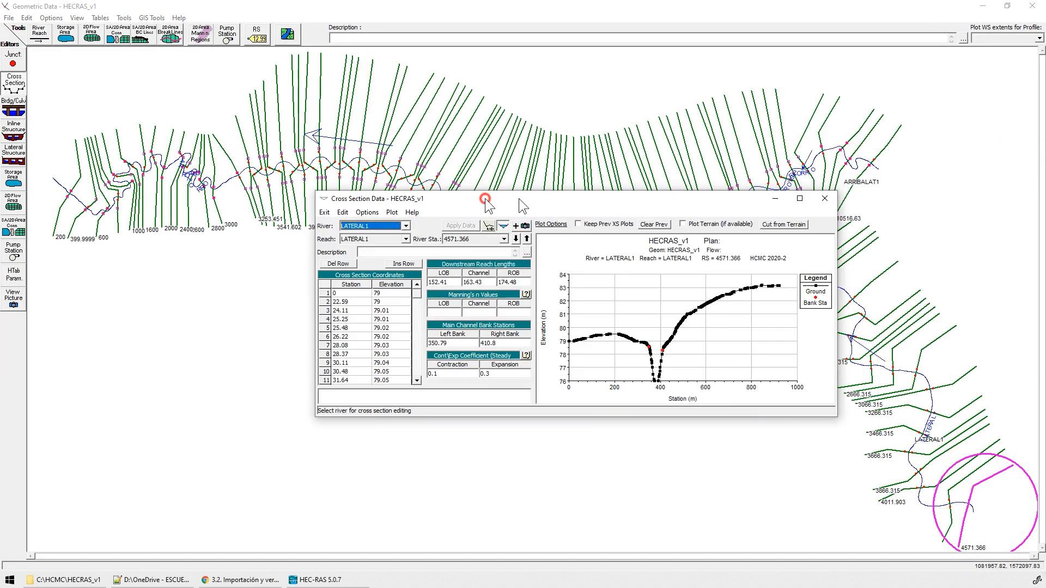
pyautogui.doubleClick(484, 205)
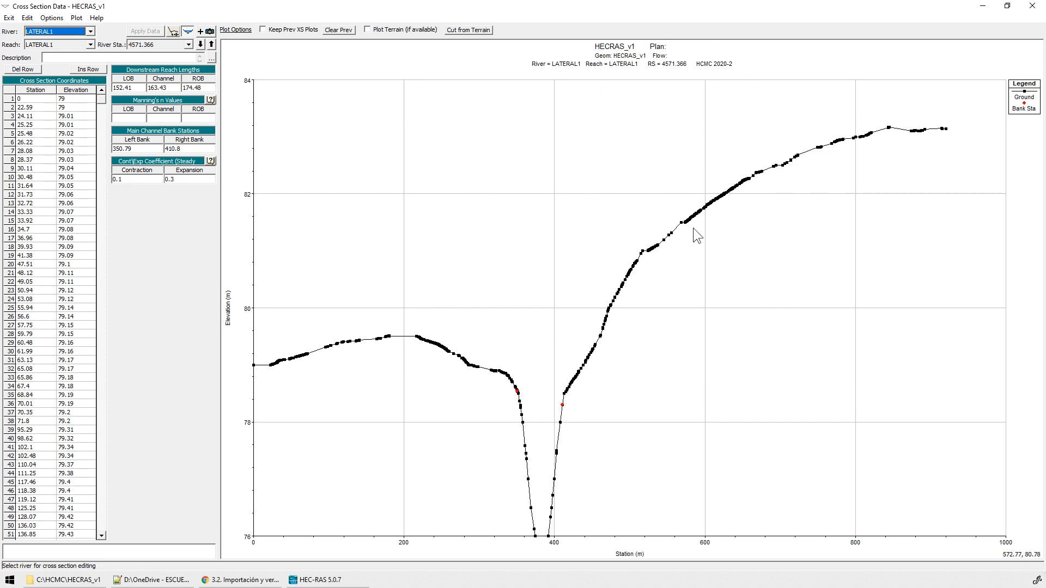
pyautogui.click(200, 44)
pyautogui.click(201, 44)
pyautogui.click(200, 44)
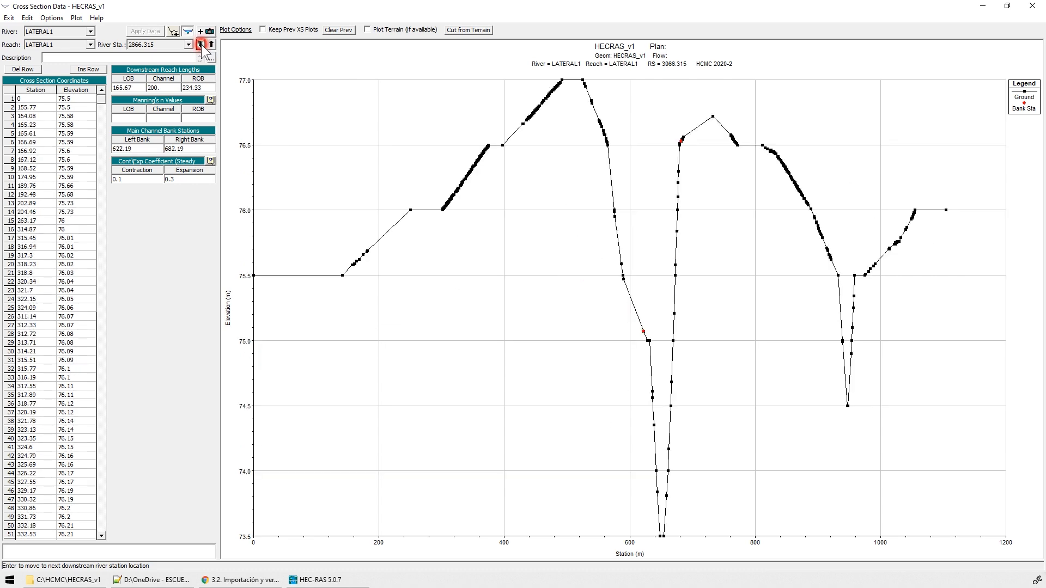
pyautogui.click(200, 45)
pyautogui.click(201, 44)
pyautogui.click(200, 44)
pyautogui.click(200, 44)
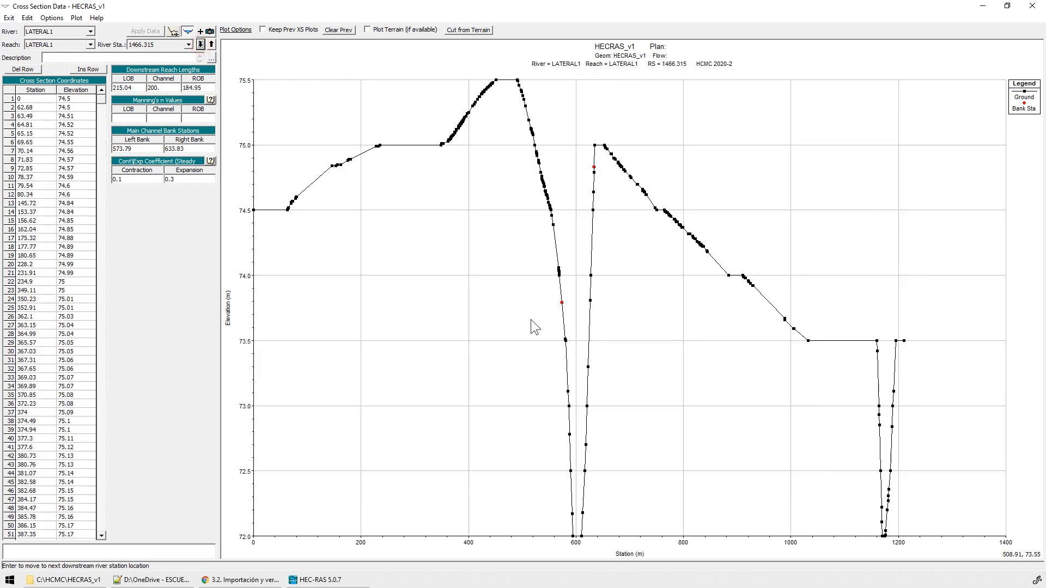
# - Close the cross section data editor and save the geometry data
pyautogui.click(1032, 7)
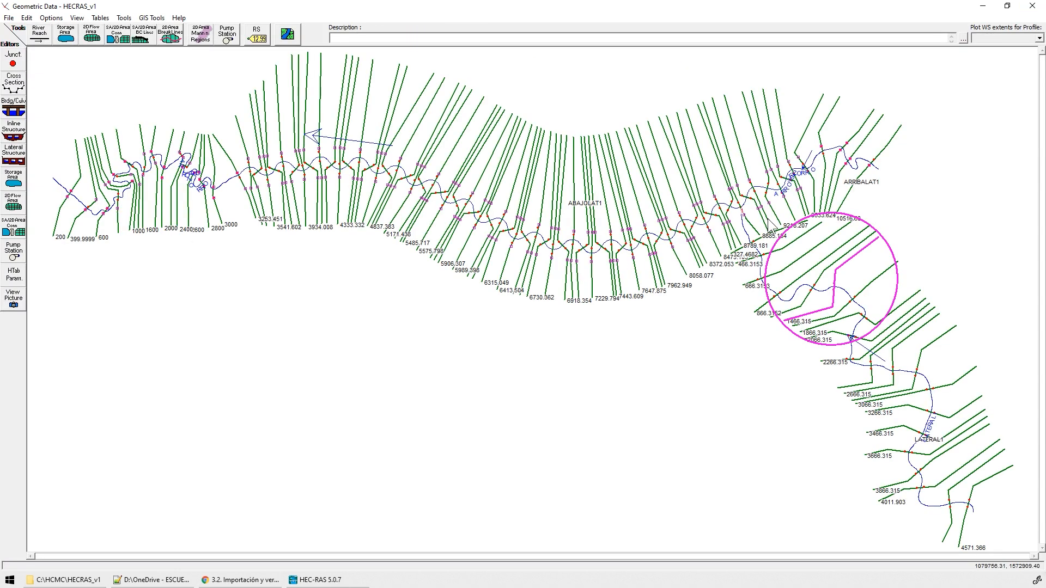
pyautogui.click(8, 17)
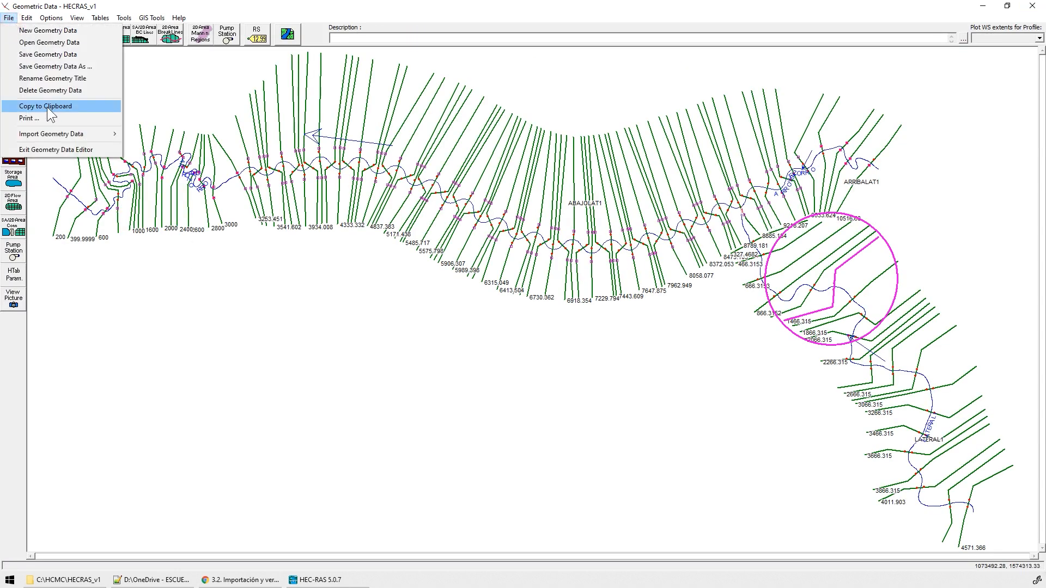
pyautogui.click(37, 54)
# - Display a maximized profile plot of the ABAJOLAT1 reach and include the ARRIBALAT1 reach to examine ground, bank and levee lines
pyautogui.rightClick(644, 238)
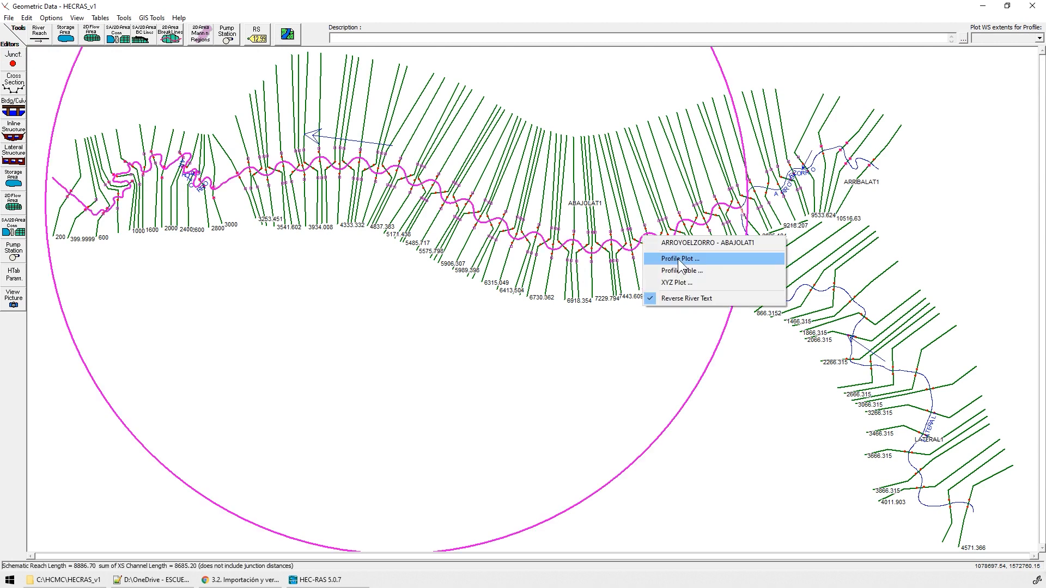
pyautogui.click(682, 260)
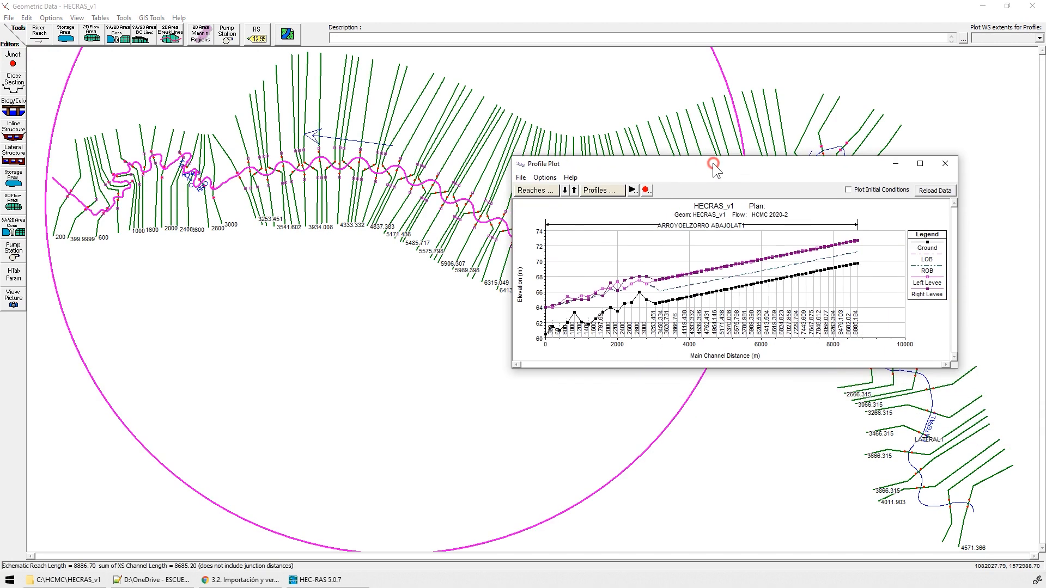
pyautogui.doubleClick(712, 160)
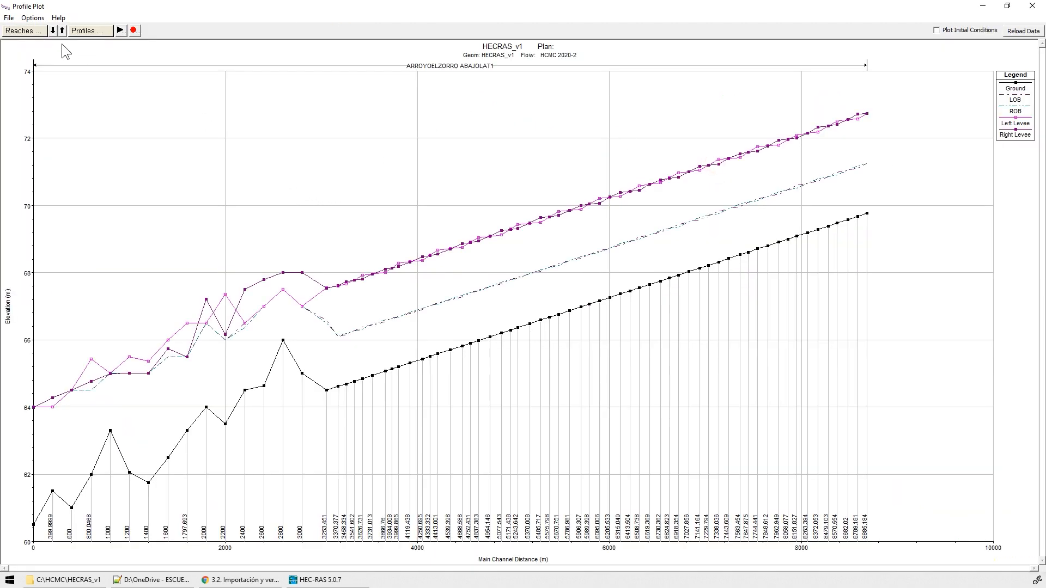
pyautogui.click(17, 31)
pyautogui.click(8, 50)
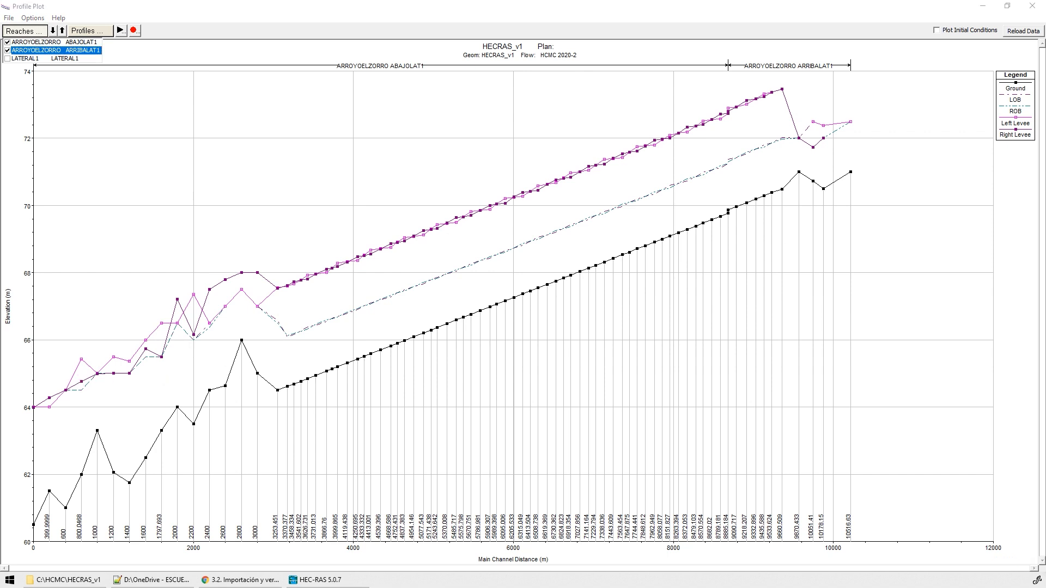
pyautogui.moveTo(231, 583)
# - Close the profile plot and save the geometry data again
pyautogui.click(1033, 5)
pyautogui.click(9, 17)
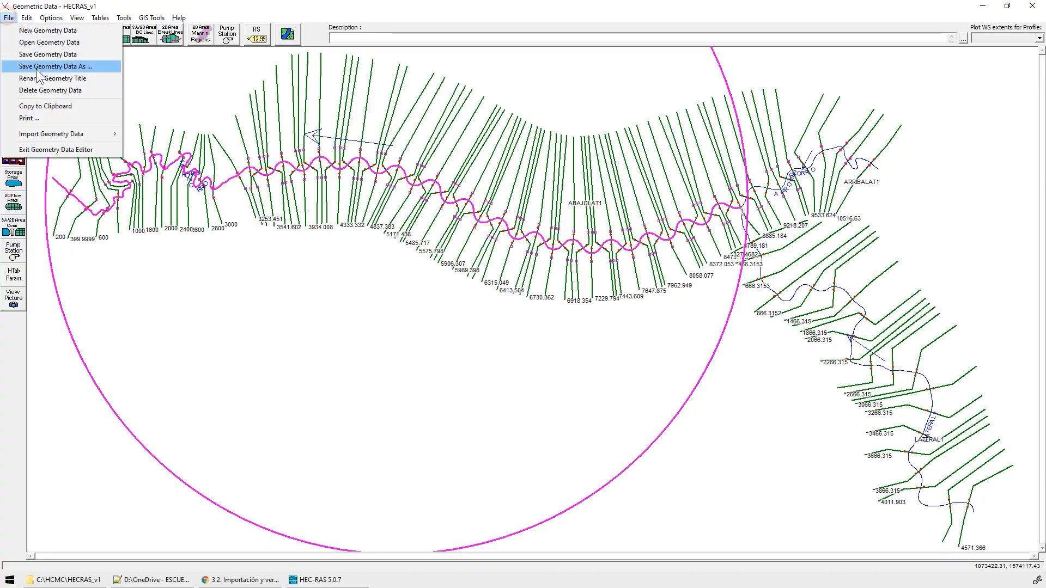
pyautogui.click(48, 54)
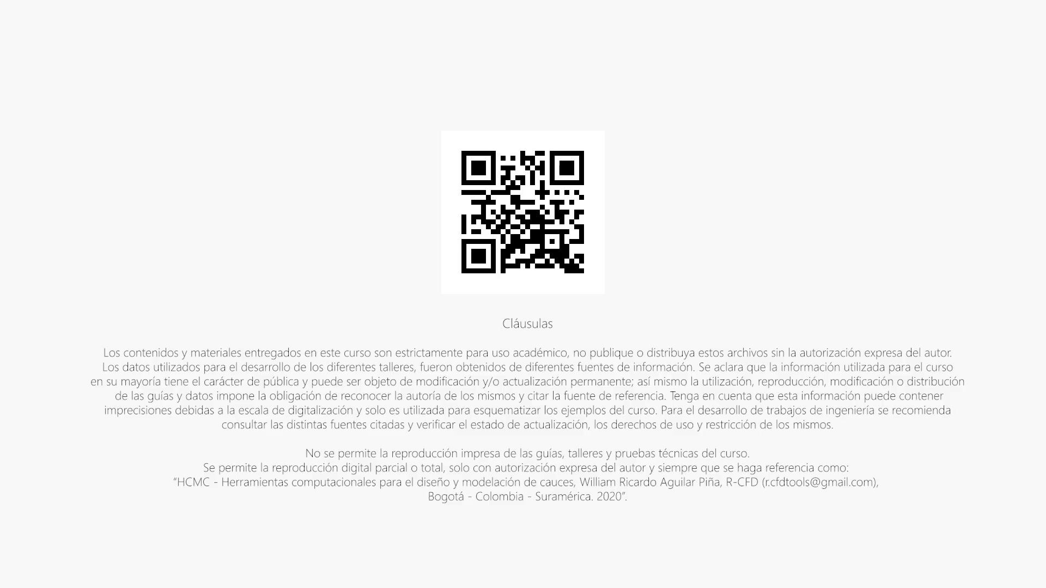